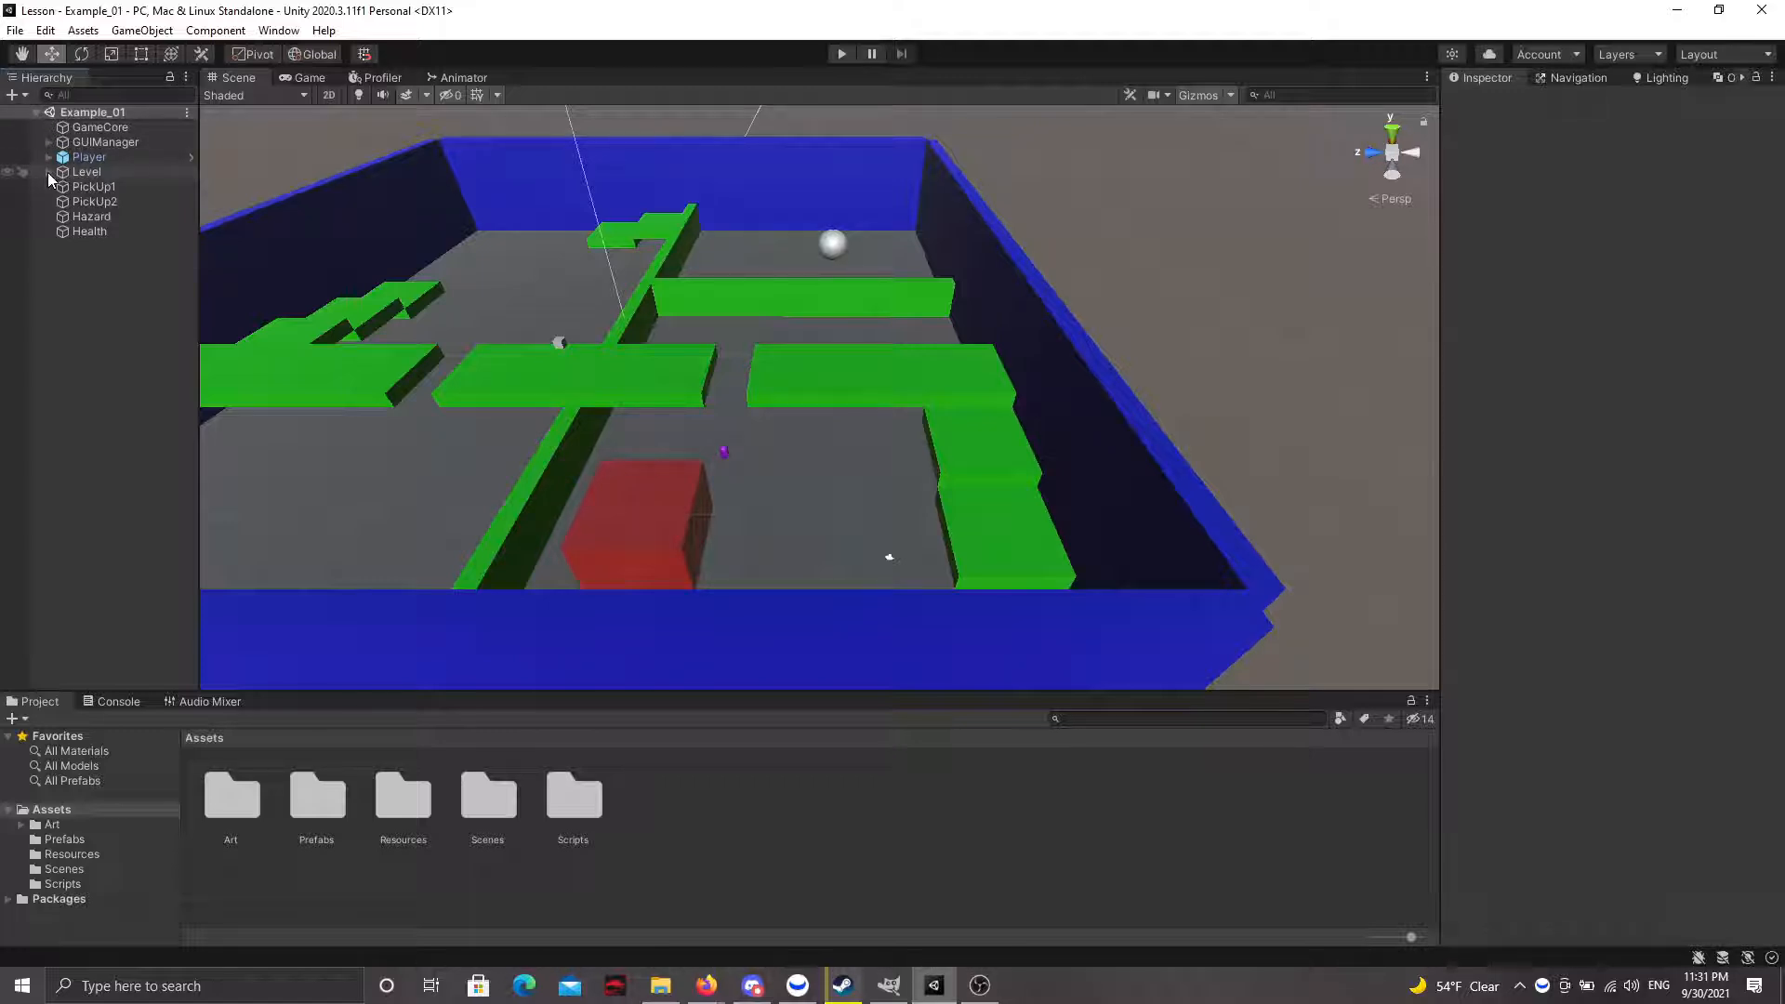
# - Delete all the Wall, Cube and Floor objects inside the Level parent, keeping the parent itself
pyautogui.click(48, 172)
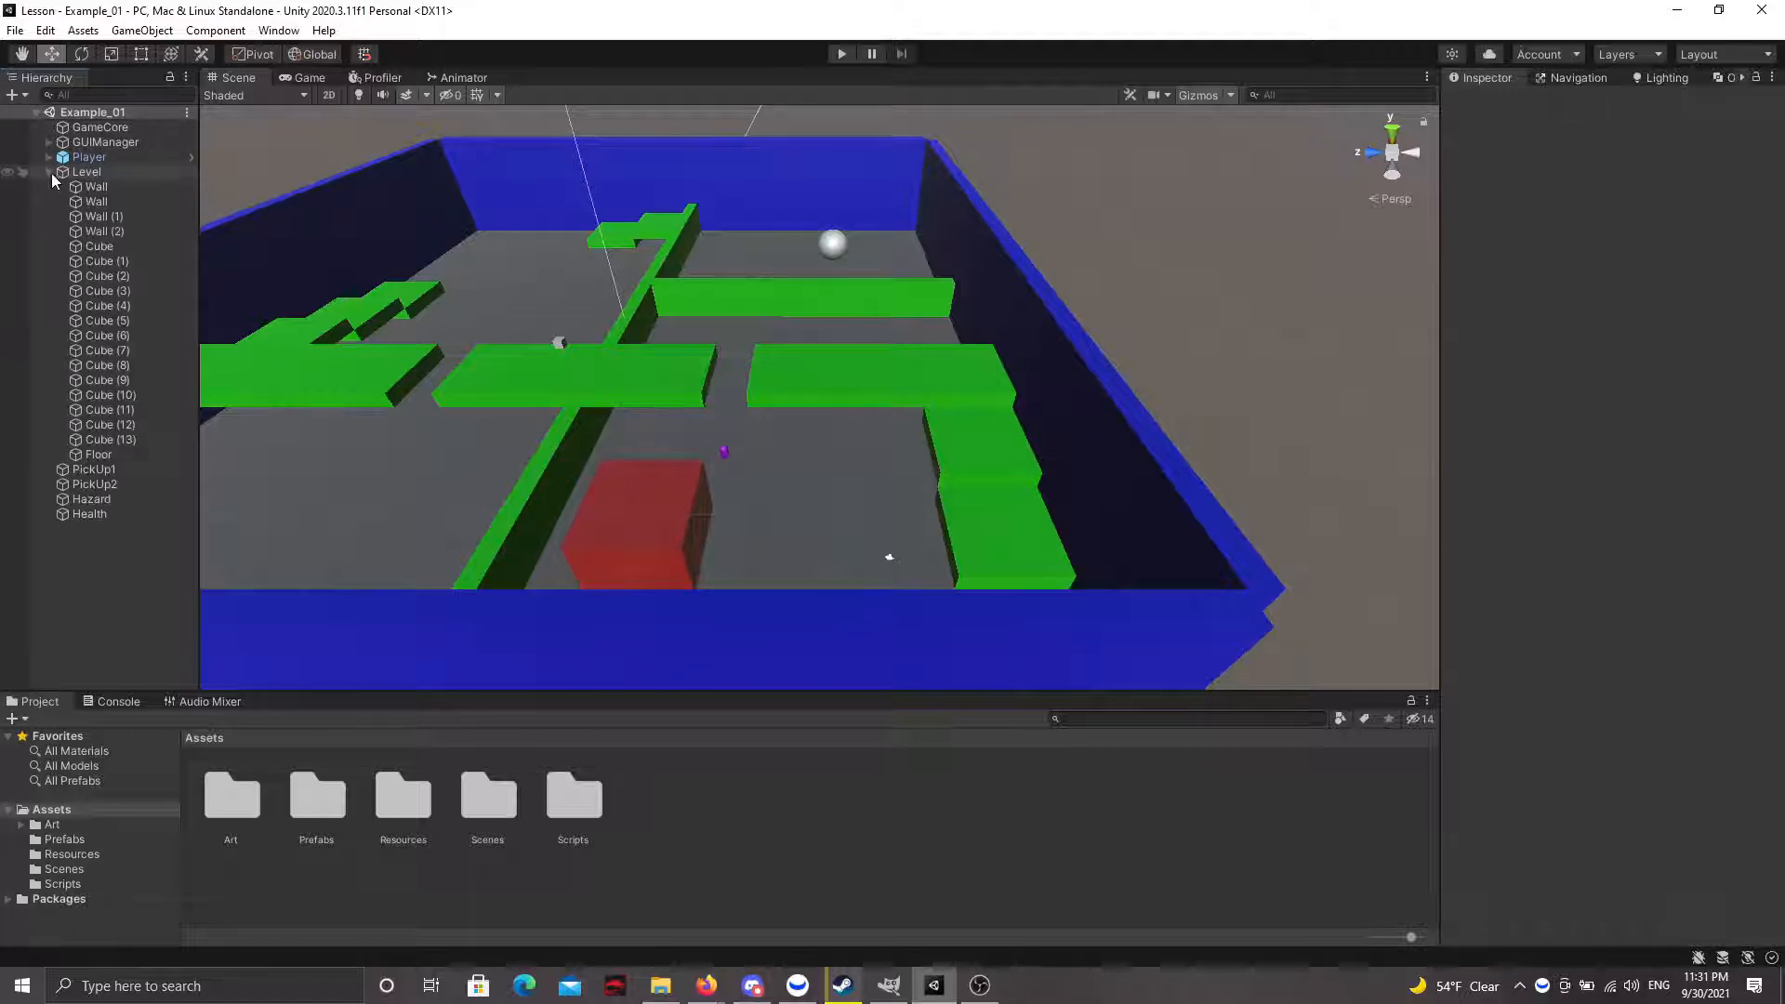
pyautogui.click(87, 188)
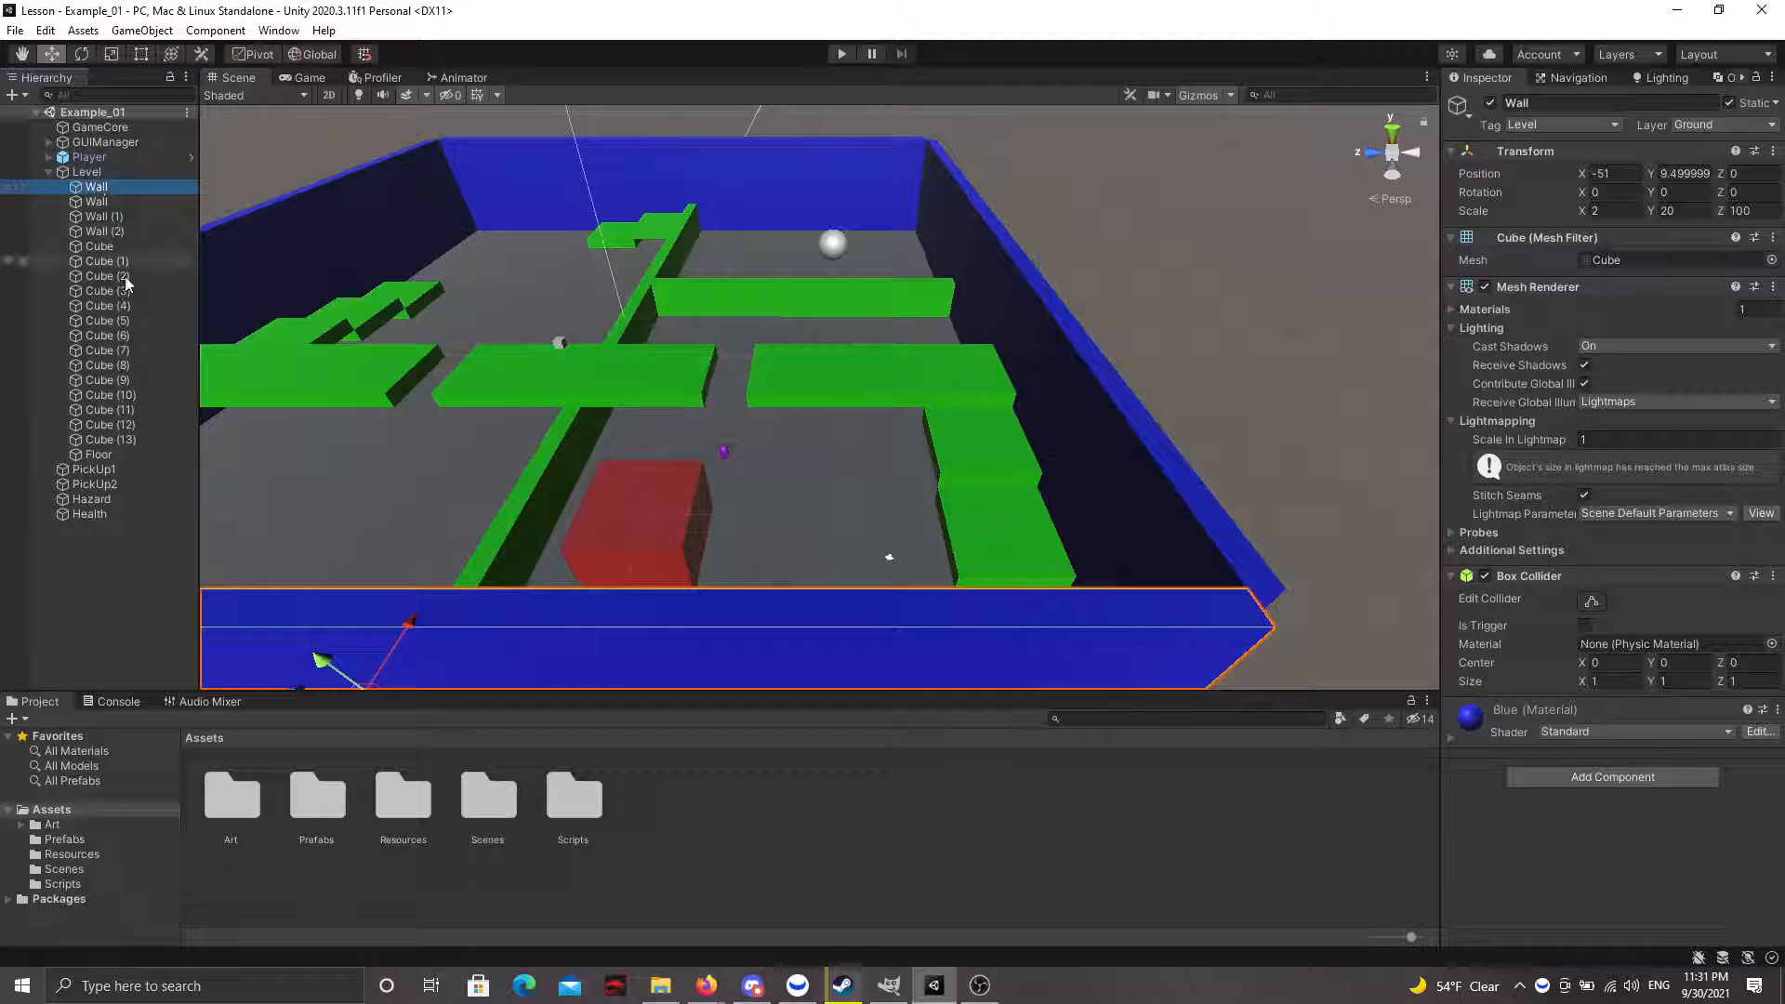
pyautogui.keyDown('shift'); pyautogui.click(103, 454); pyautogui.keyUp('shift')
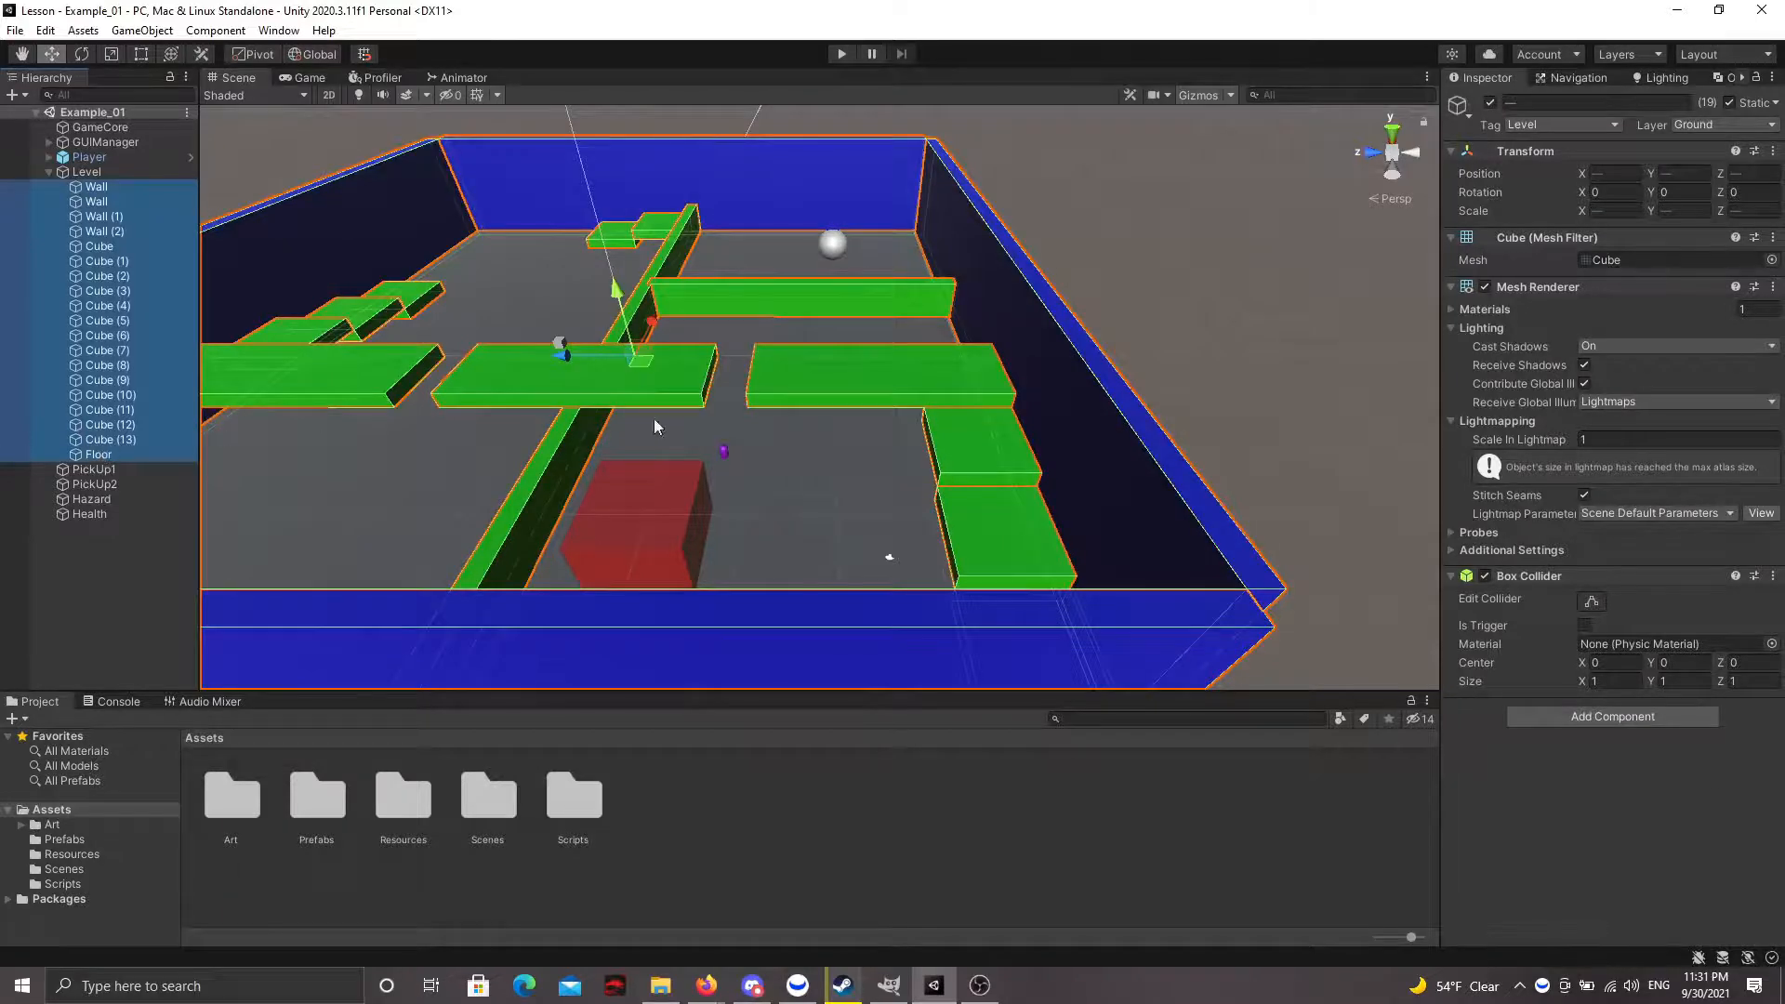
pyautogui.keyDown('alt'); pyautogui.moveTo(659, 427); pyautogui.dragTo(673, 370); pyautogui.keyUp('alt')
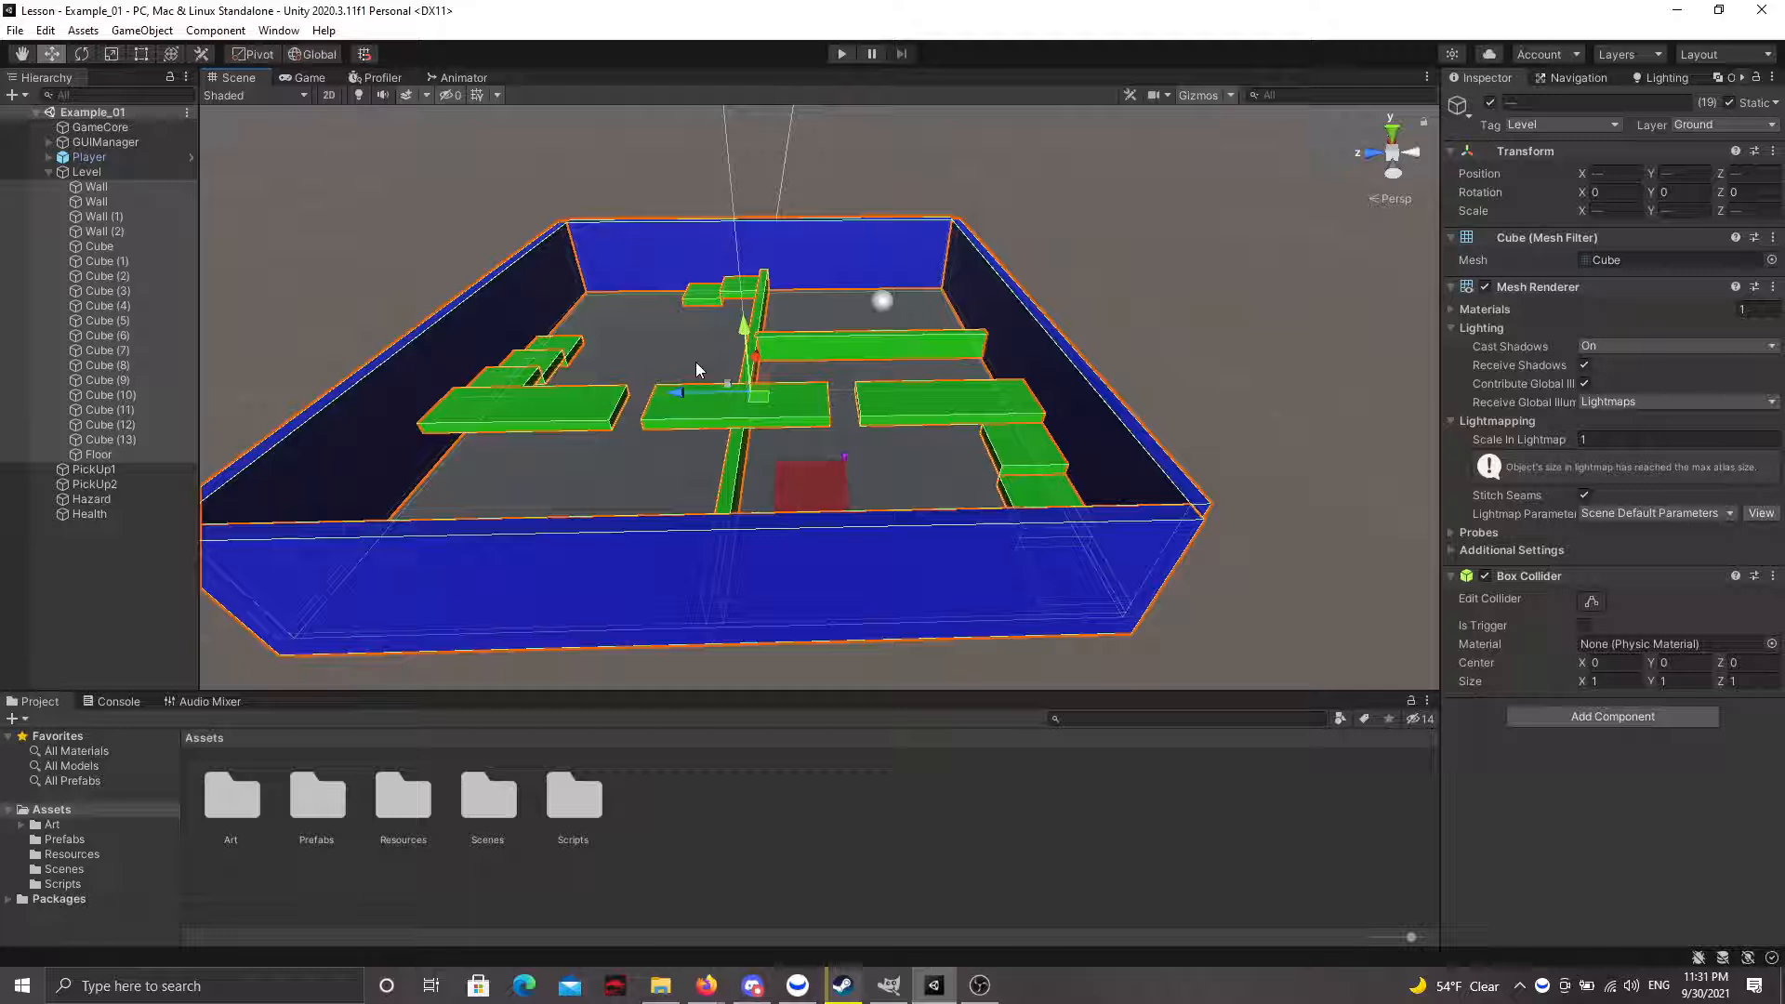
pyautogui.press('Delete')
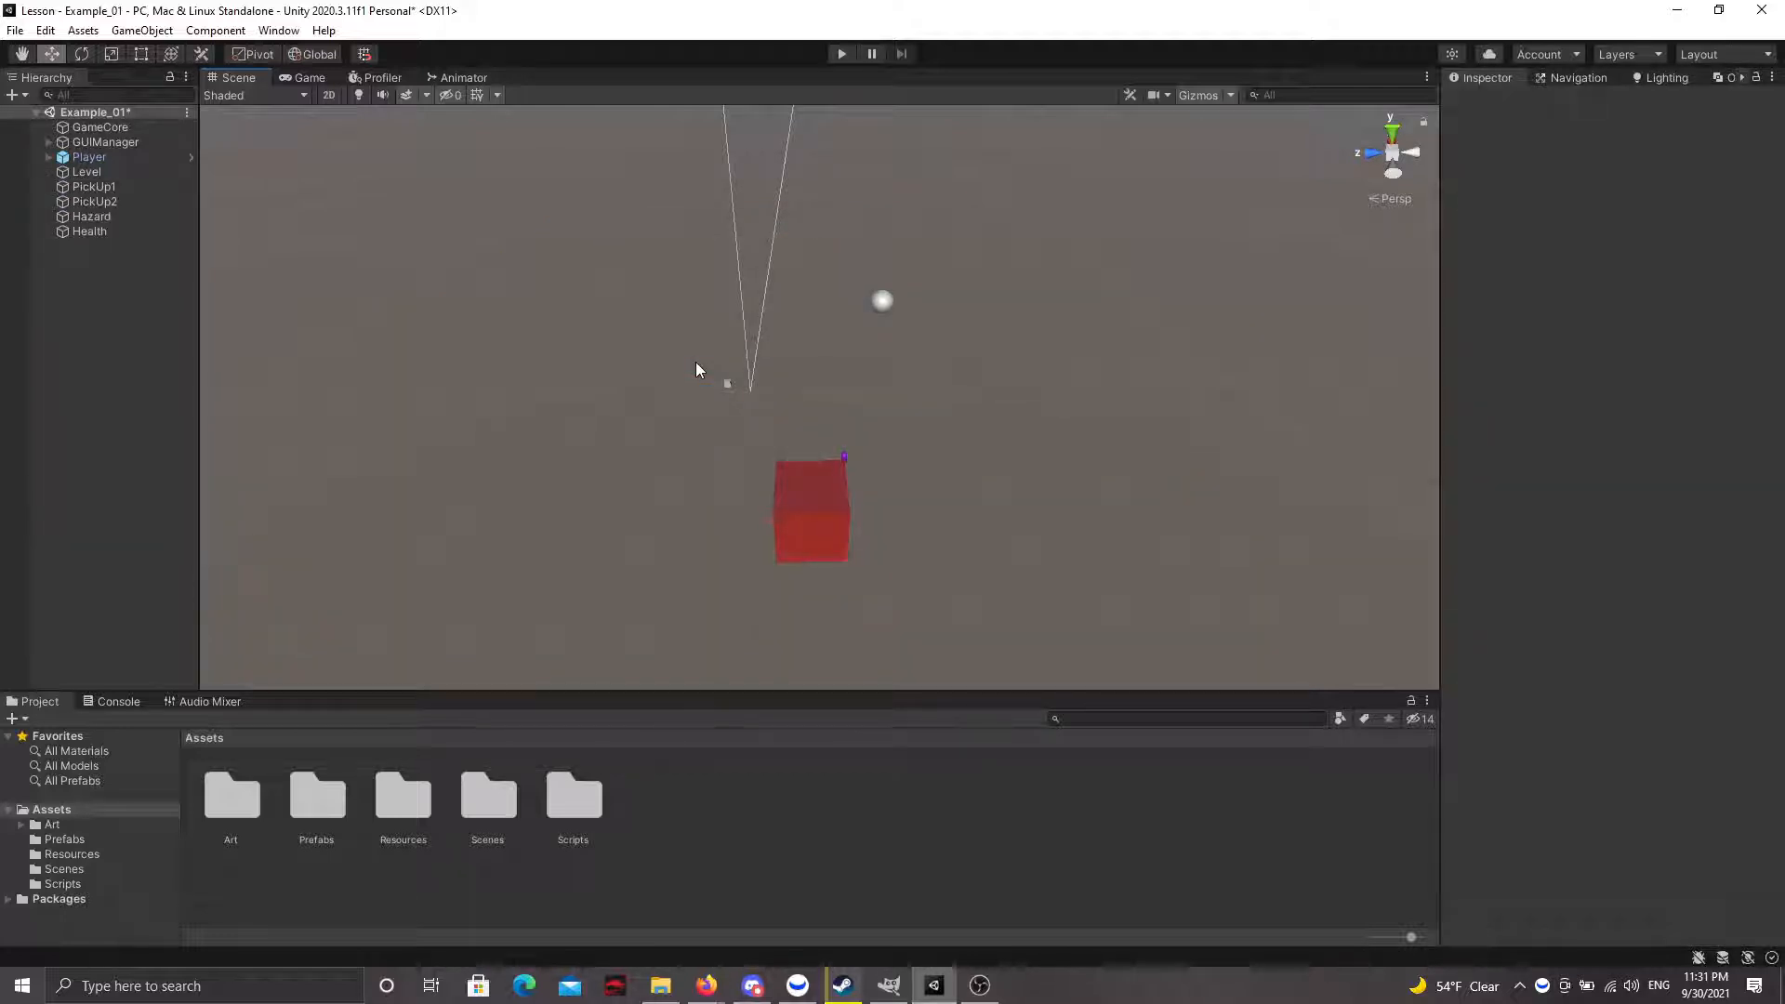
# - Review the remaining Level, PickUp1, PickUp2, Hazard and Health objects in the scene
pyautogui.click(74, 175)
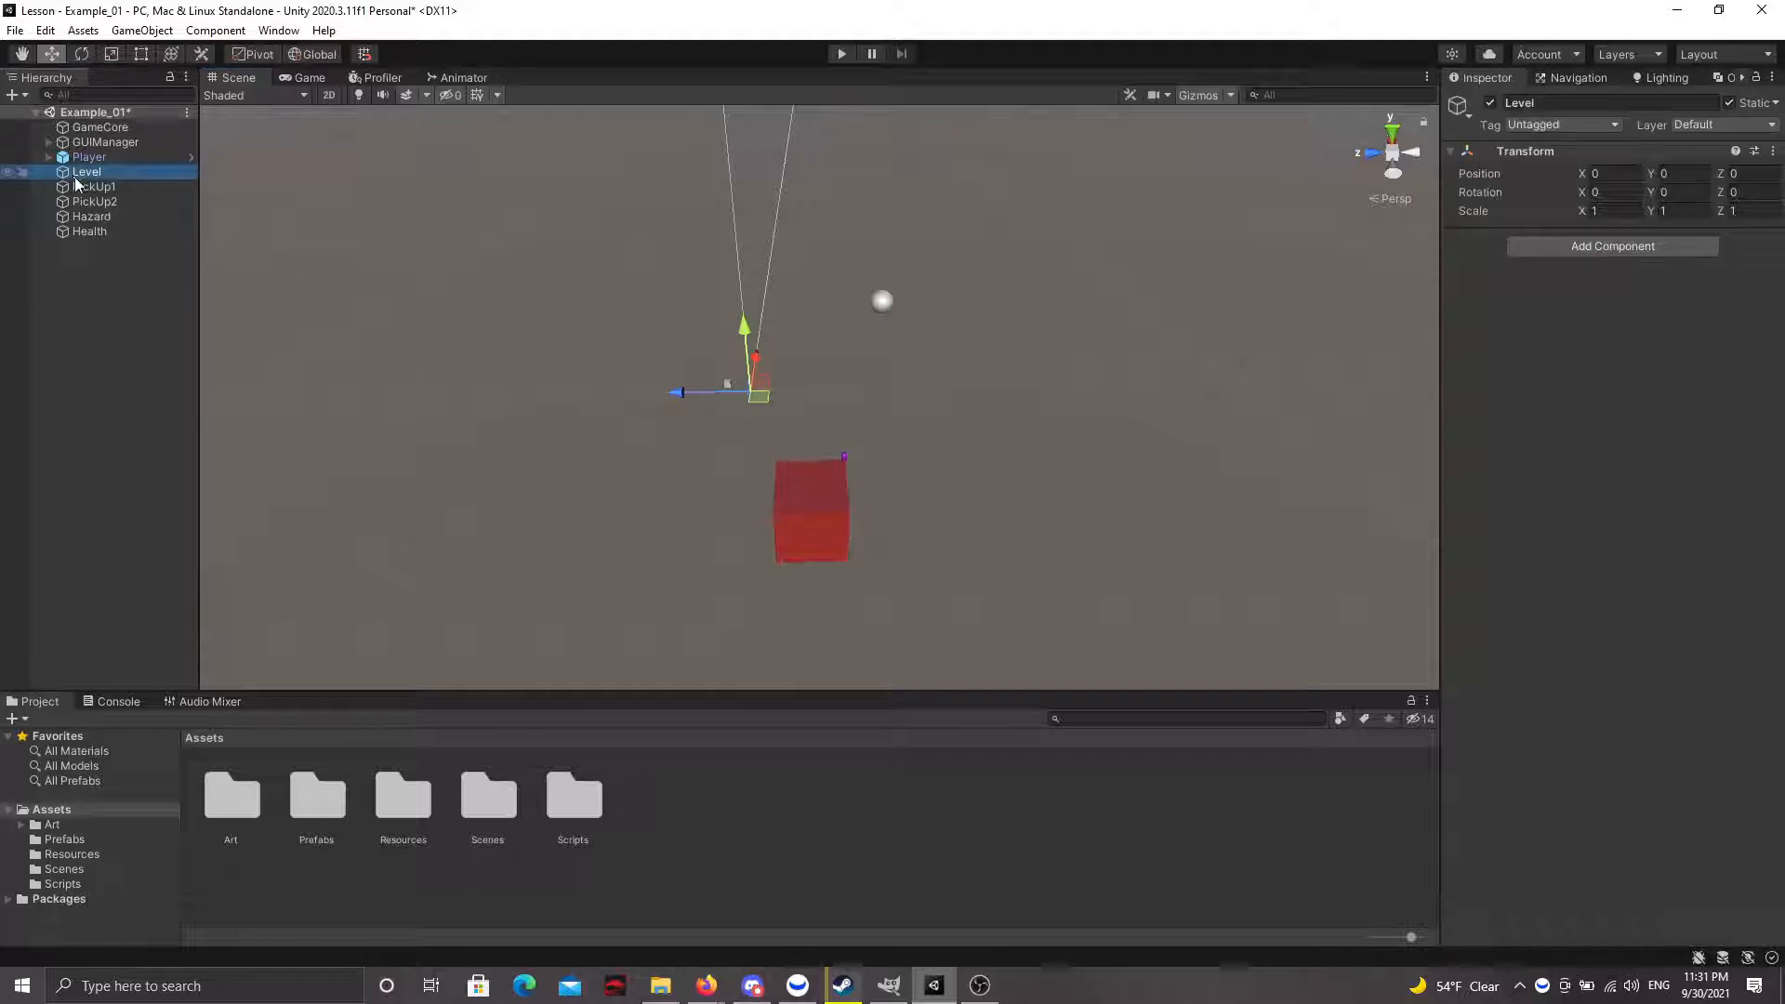
pyautogui.click(84, 188)
pyautogui.click(96, 203)
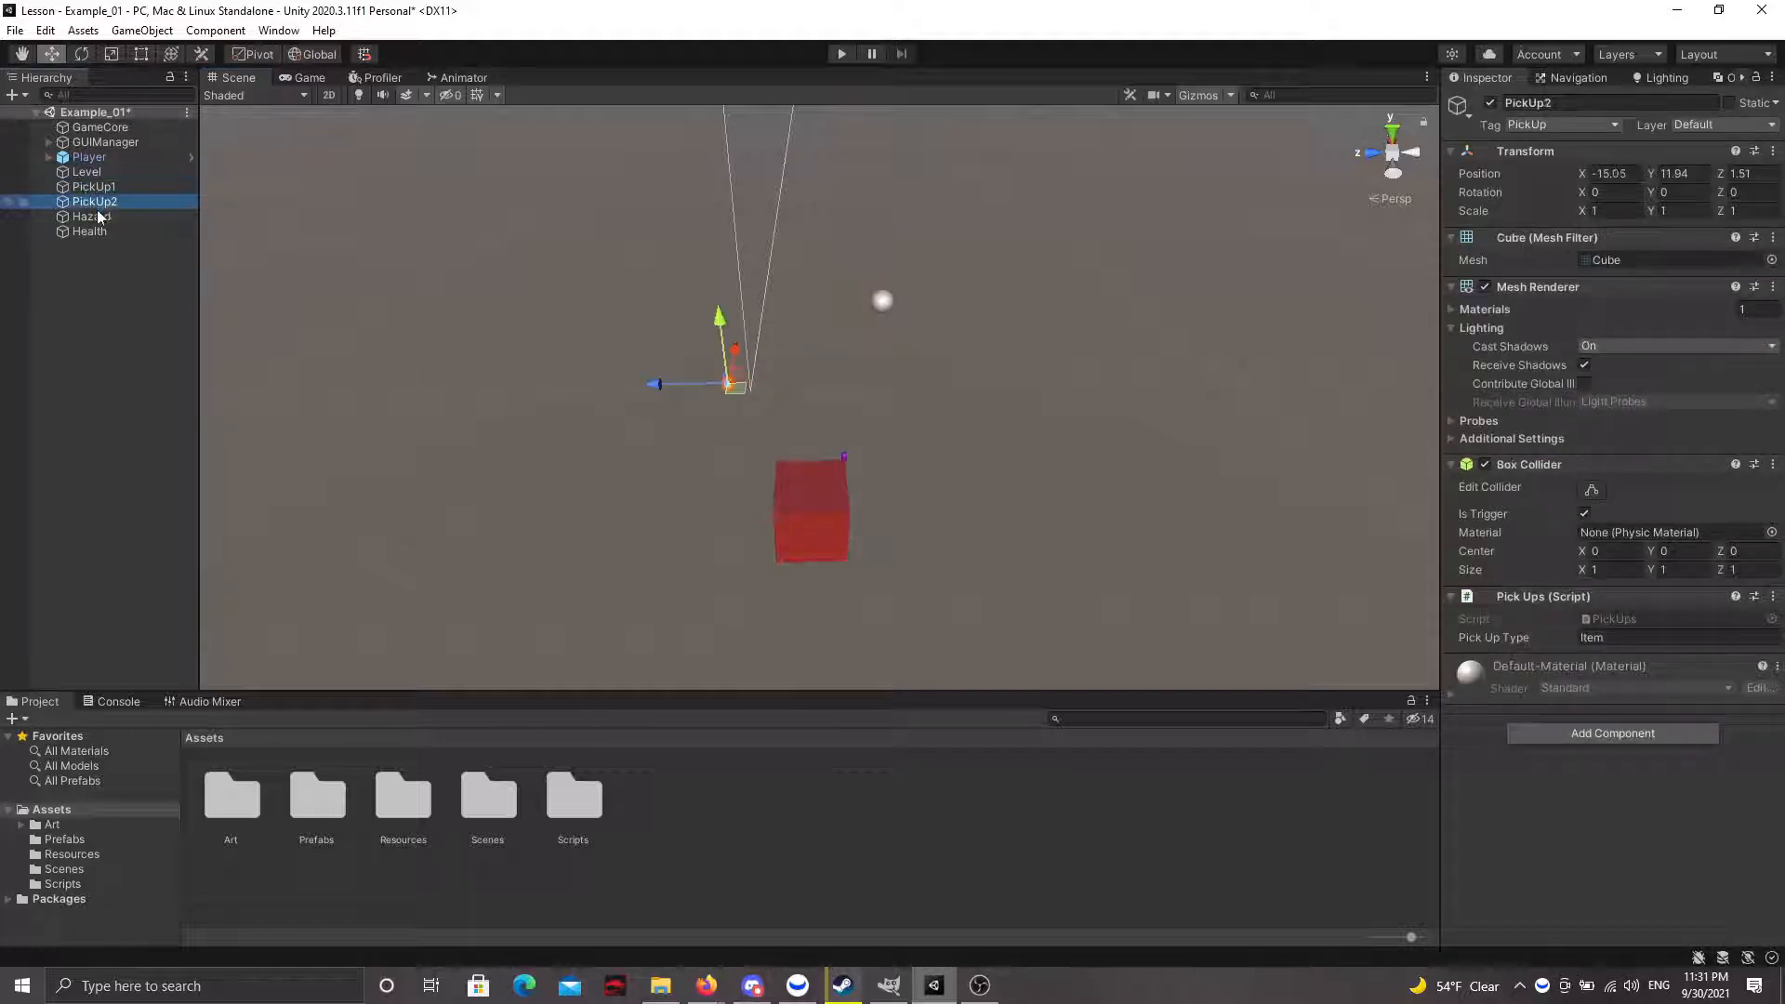
pyautogui.click(99, 216)
pyautogui.click(97, 230)
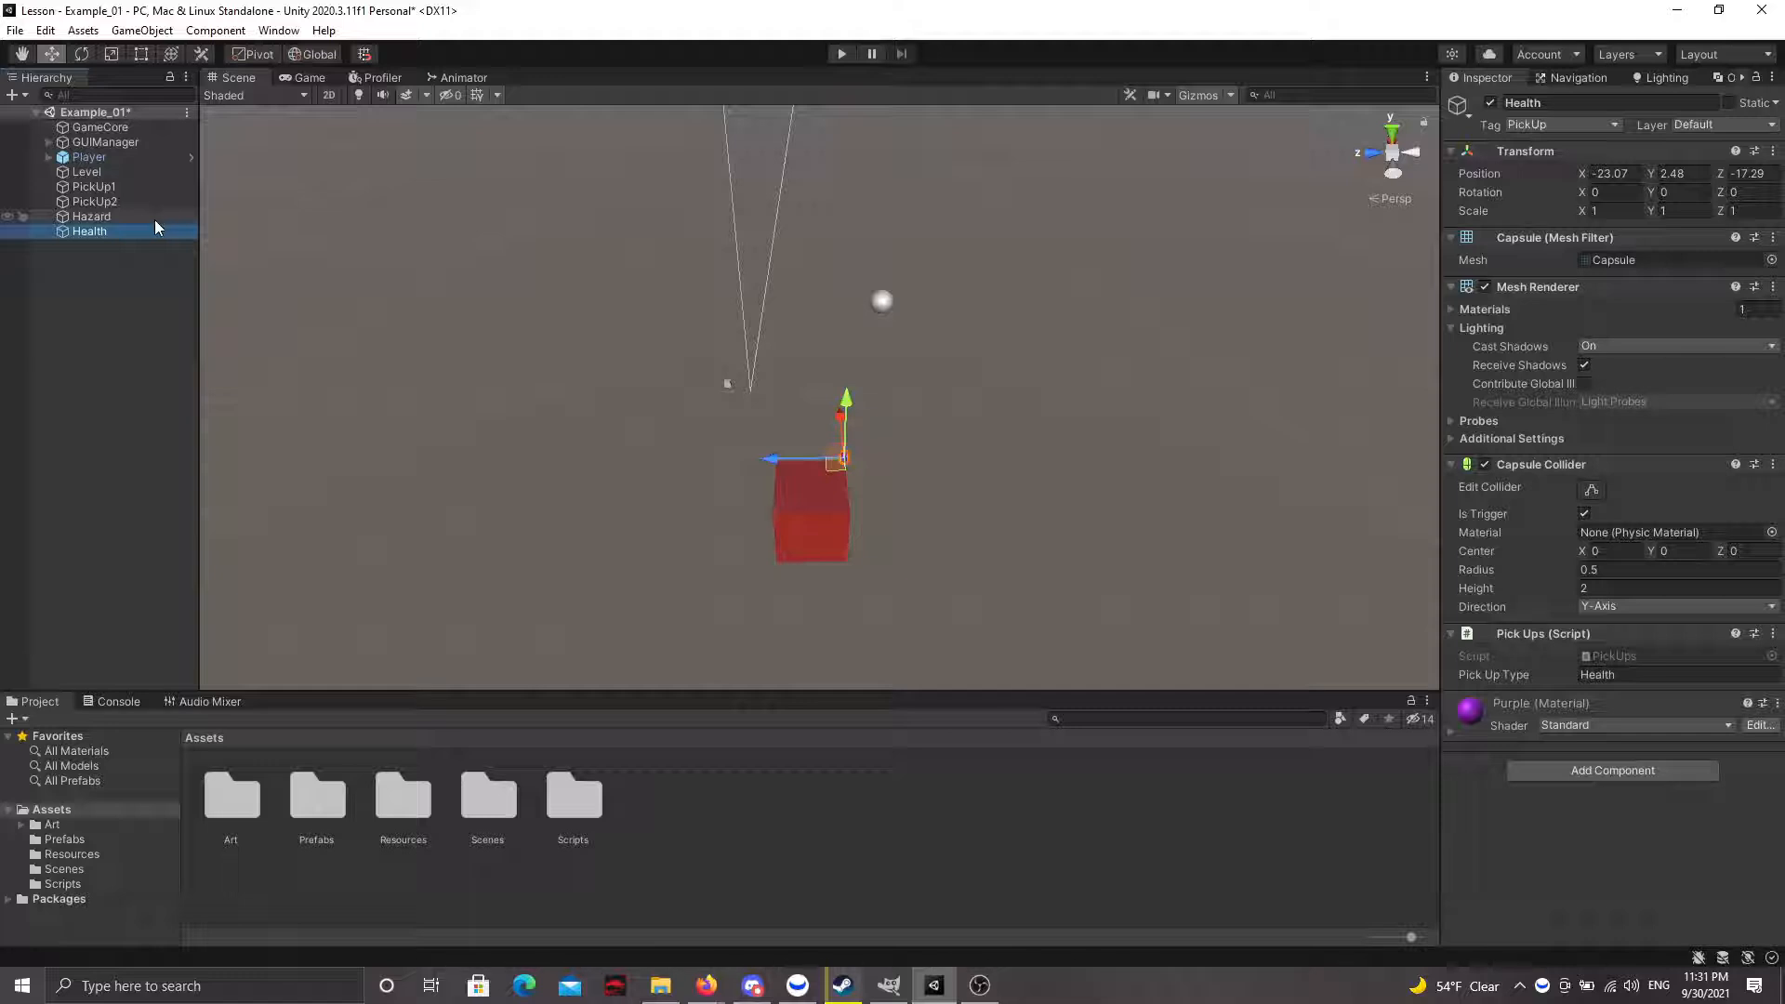
pyautogui.click(84, 175)
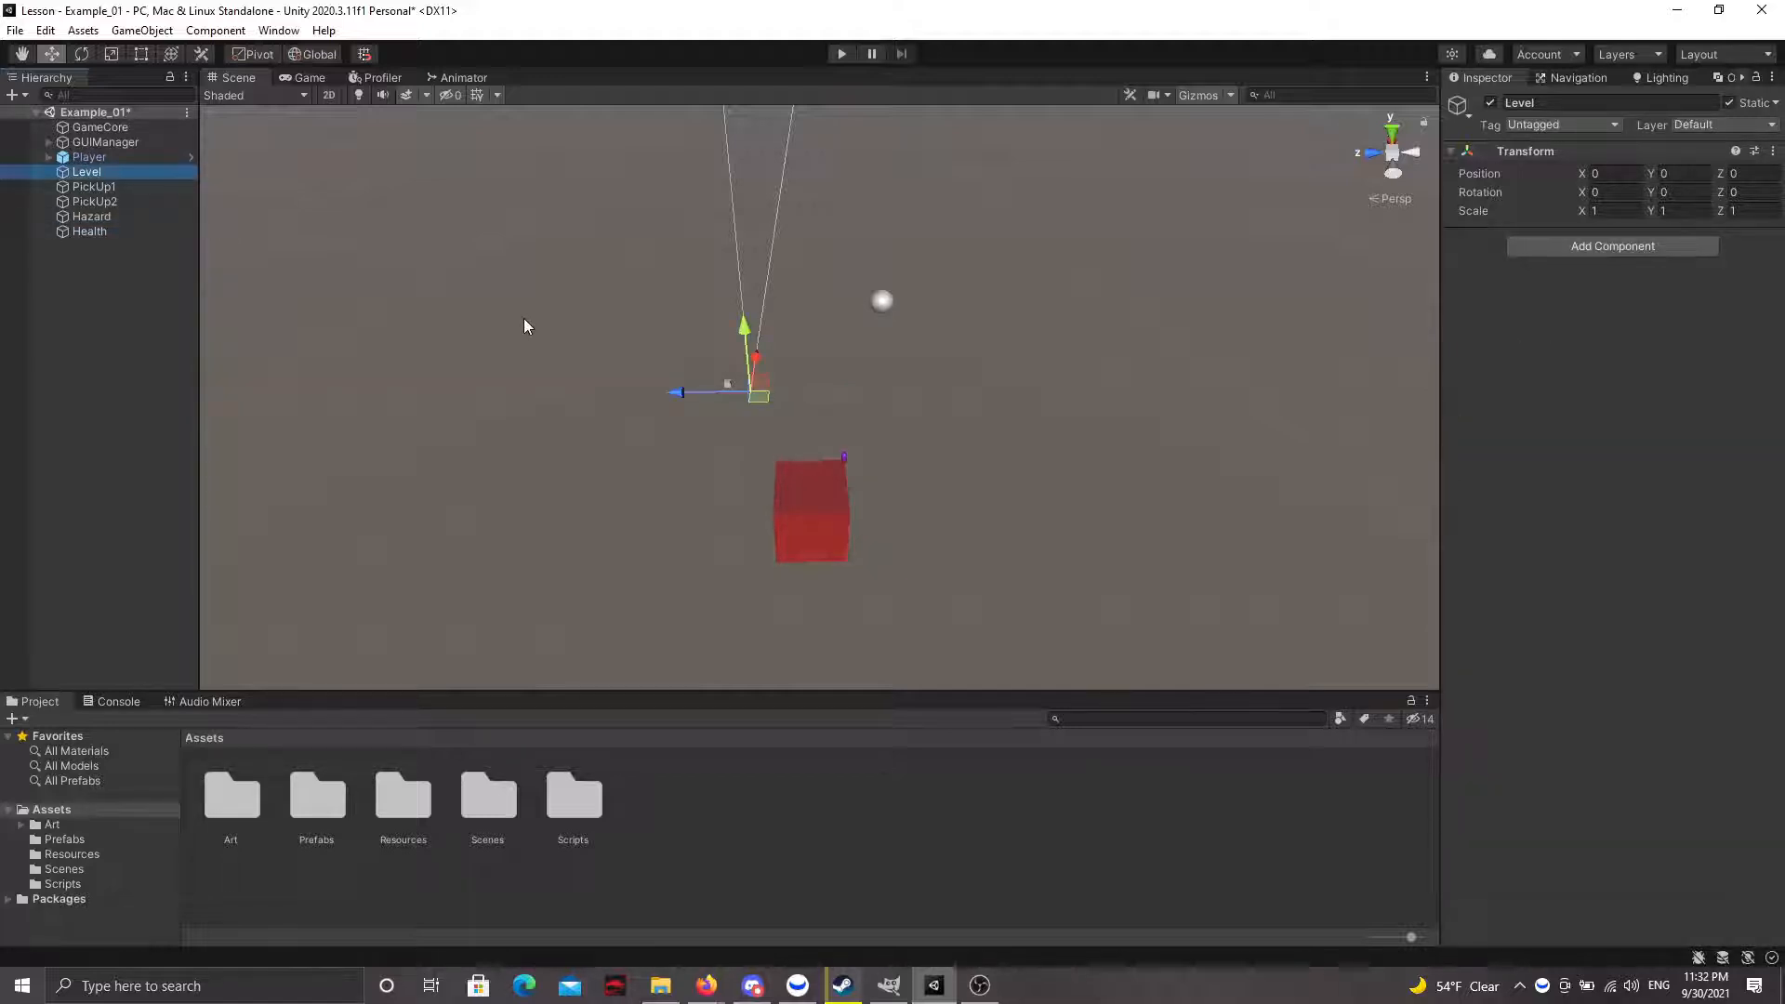
# - Install the ProBuilder package from the Unity Registry in the Package Manager
pyautogui.click(265, 35)
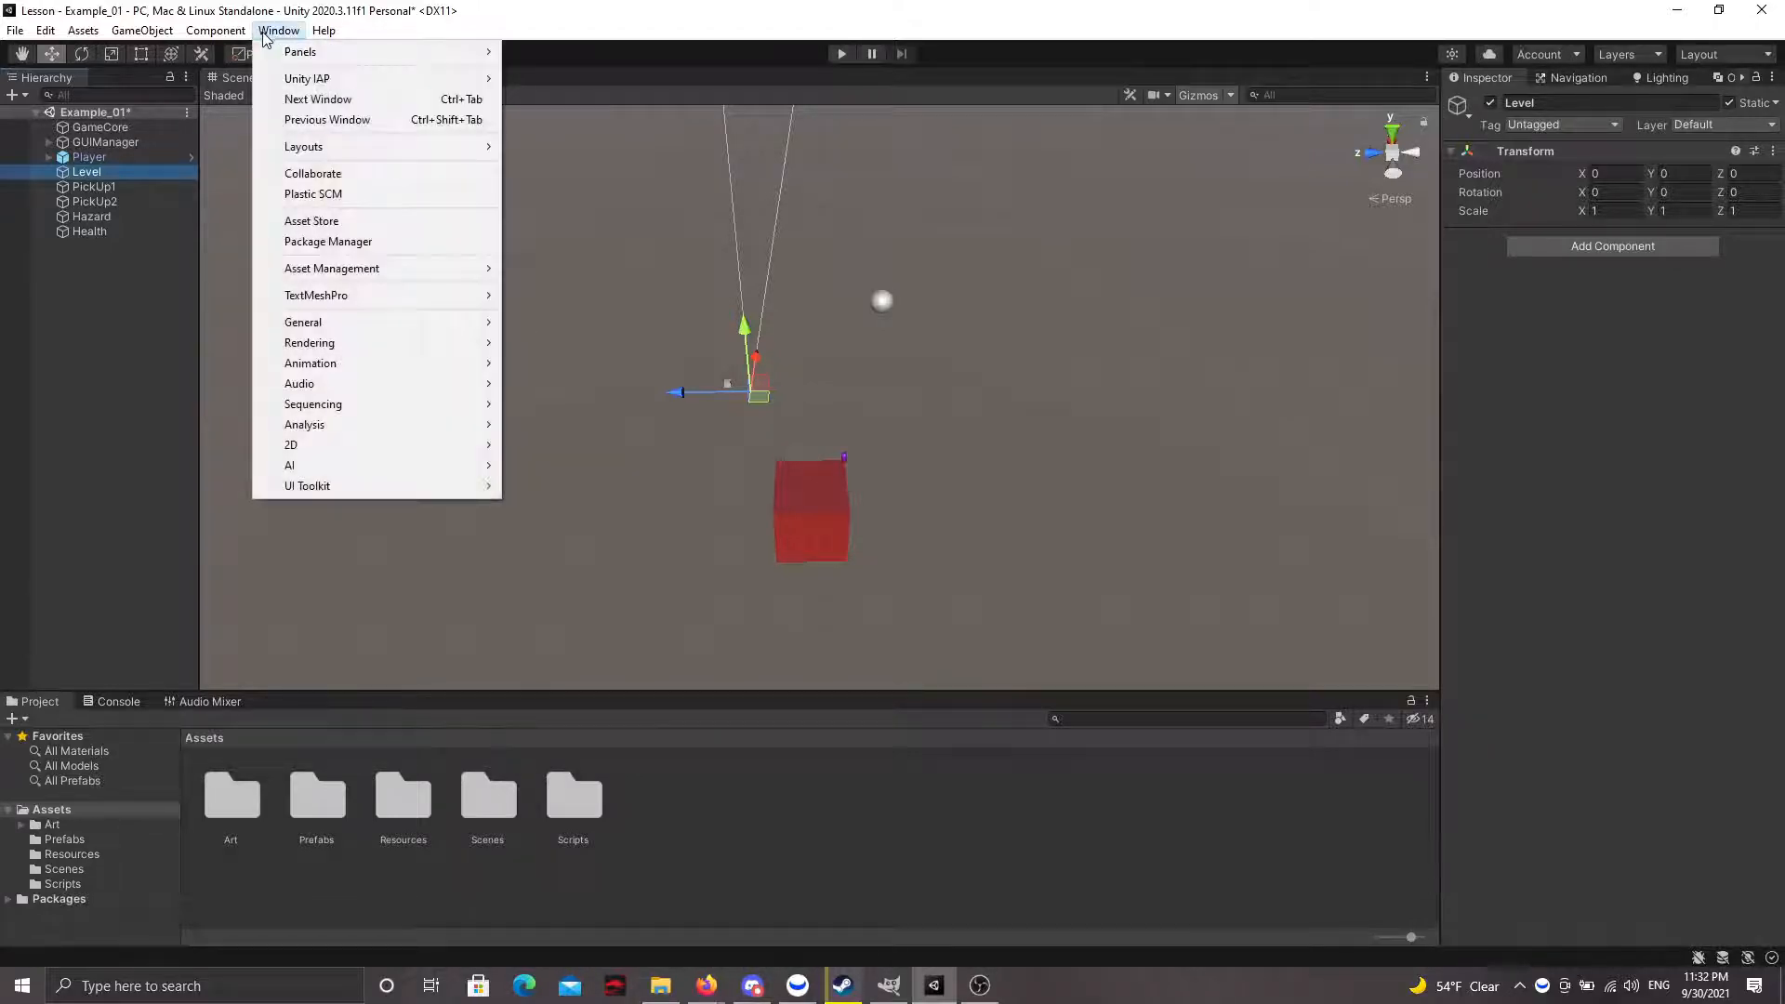
pyautogui.click(332, 244)
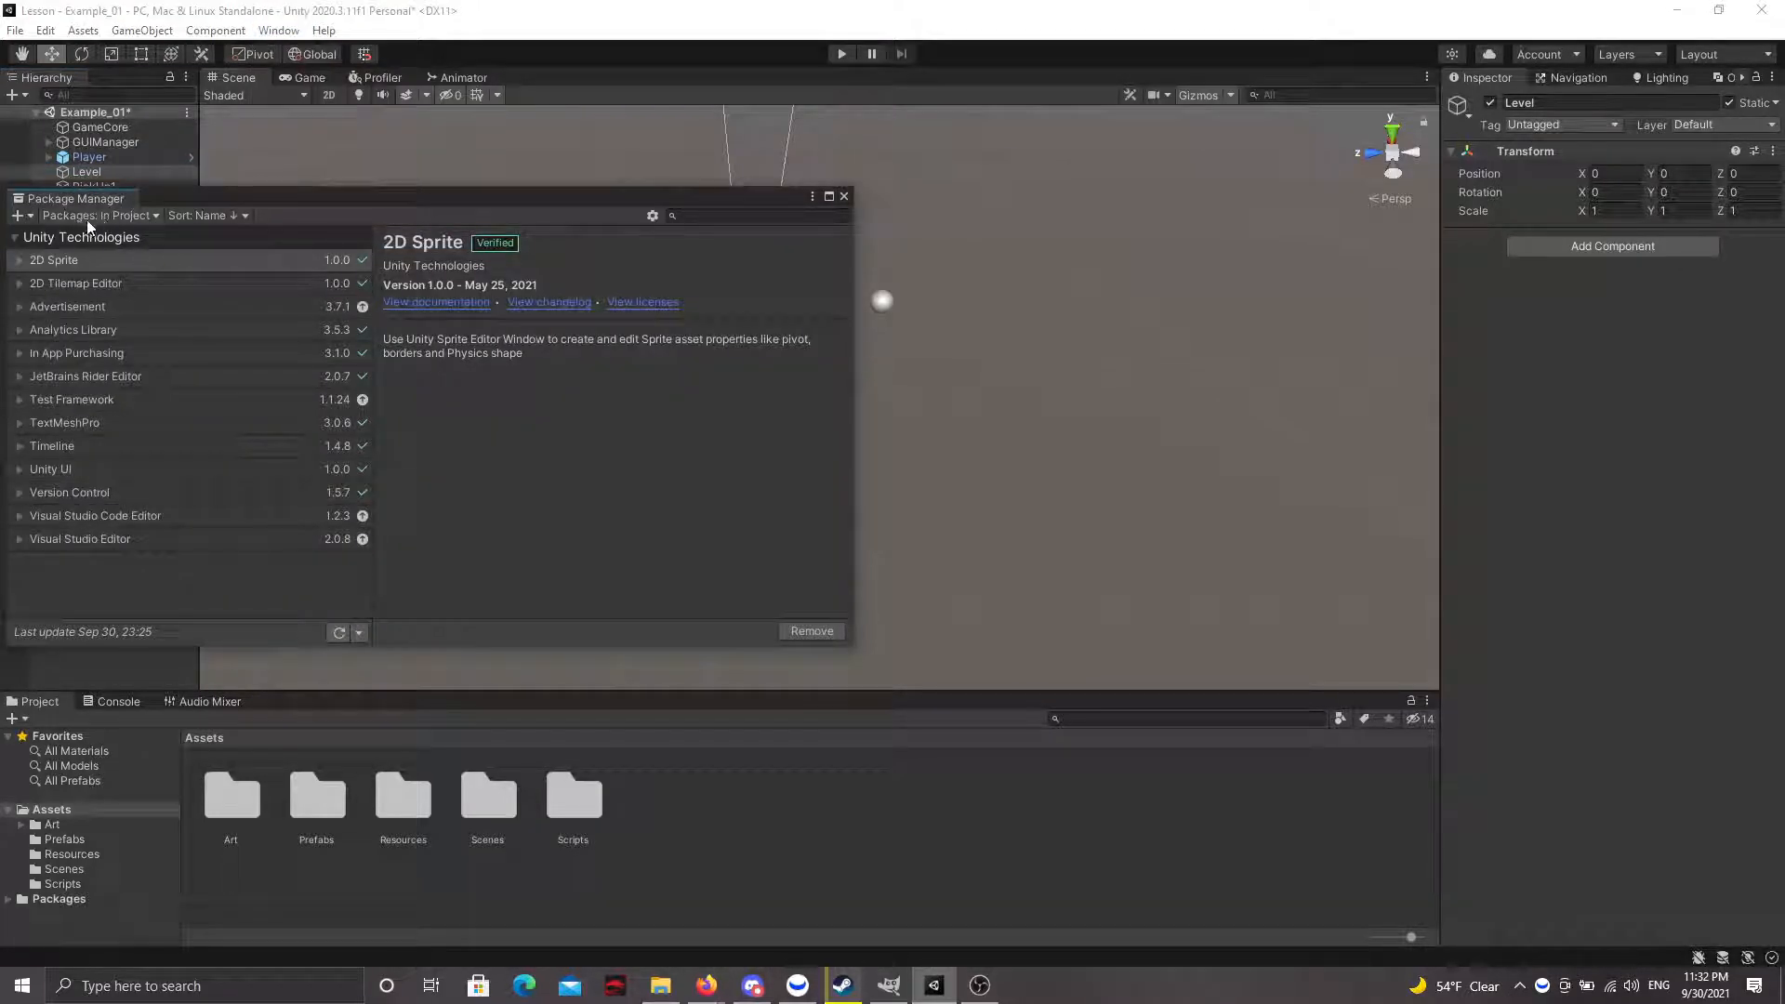
pyautogui.click(153, 215)
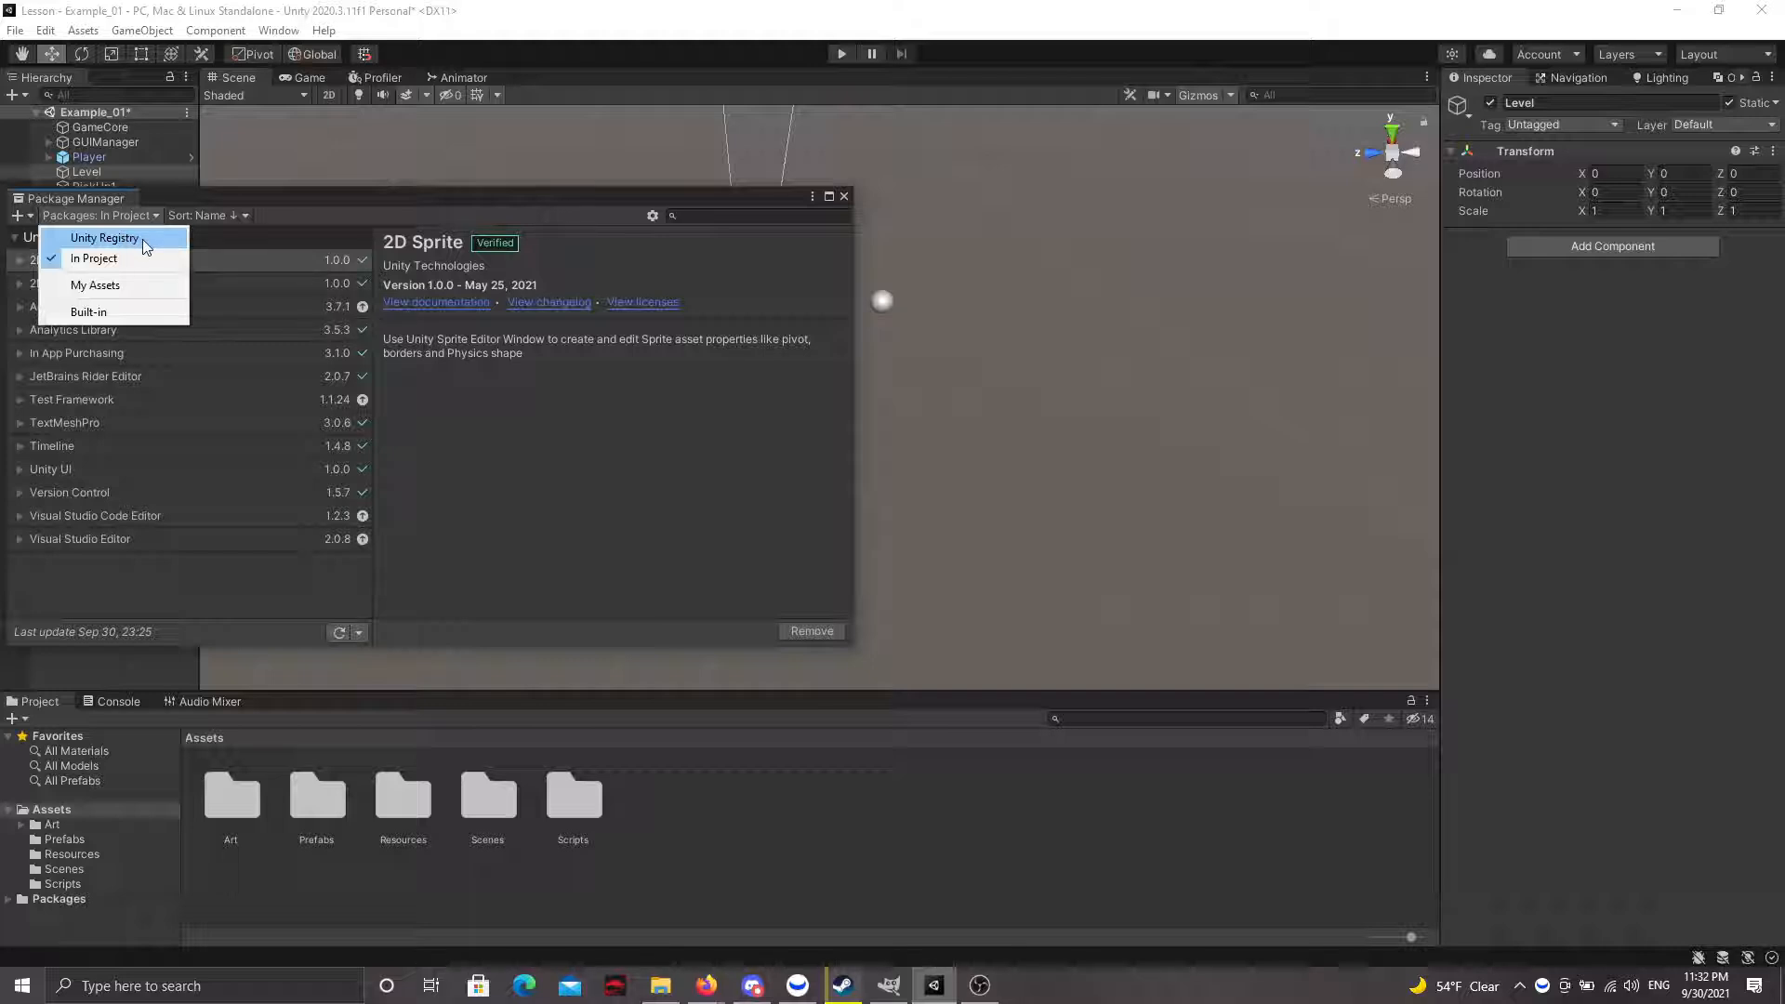
pyautogui.click(142, 238)
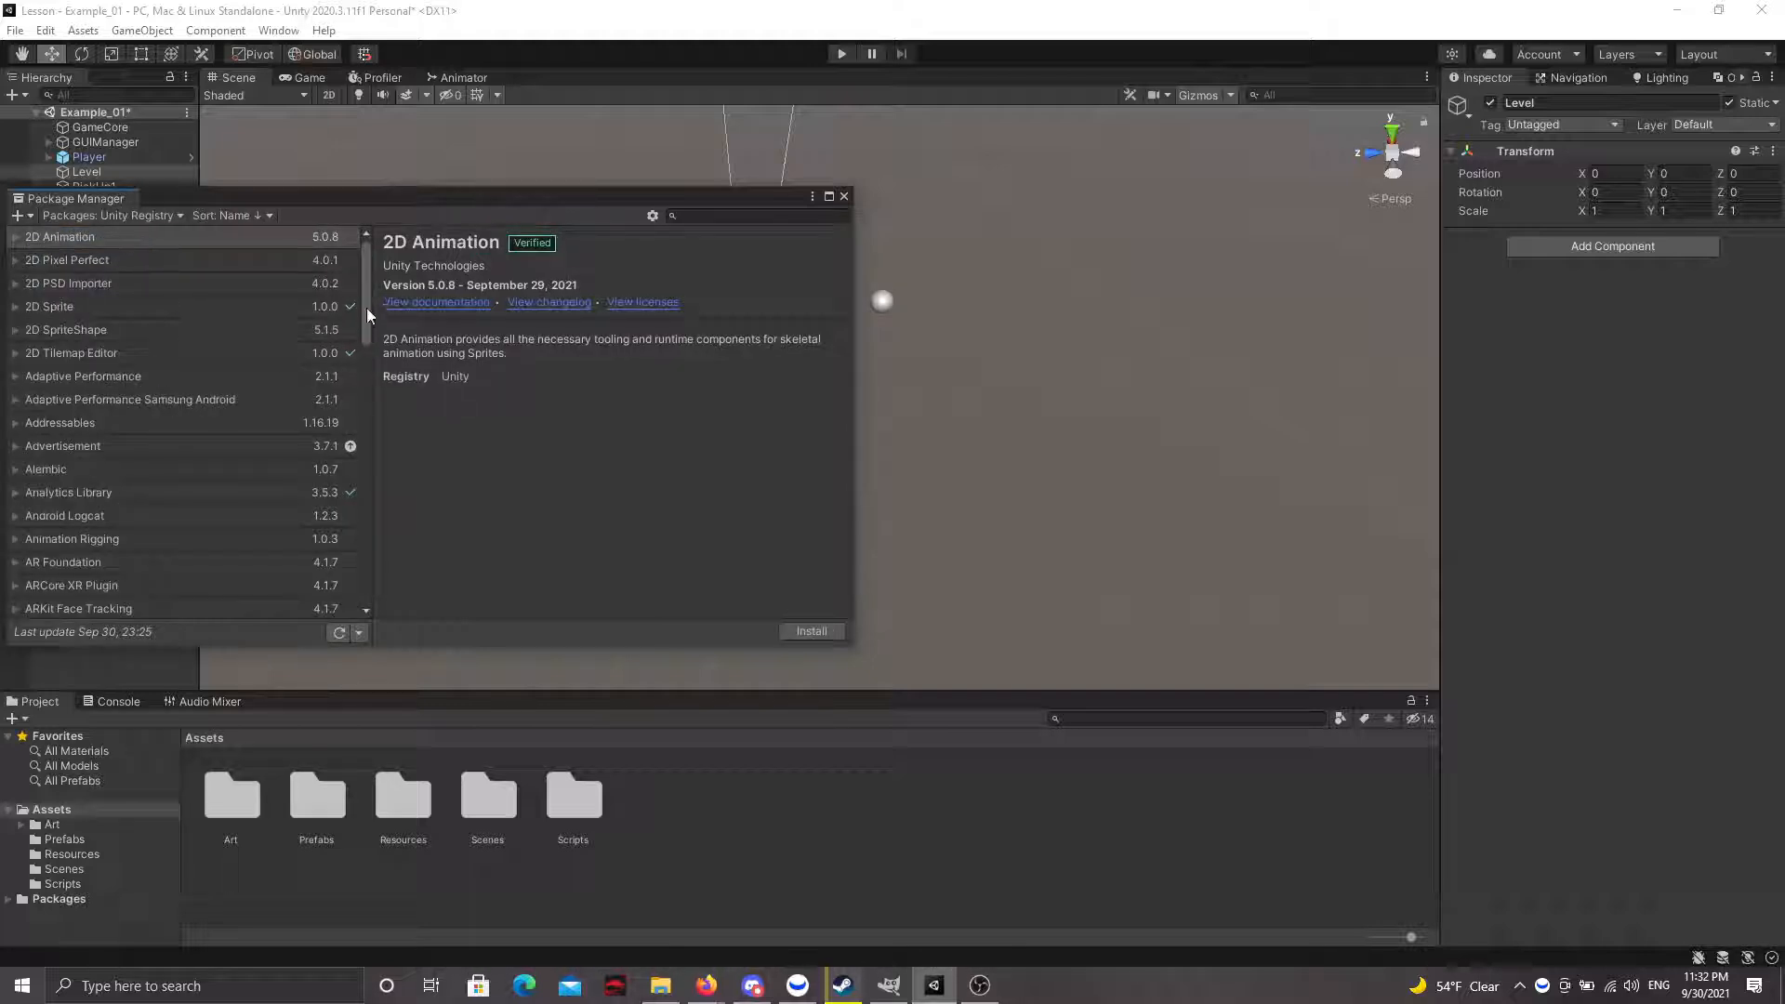
pyautogui.moveTo(367, 309); pyautogui.dragTo(362, 480)
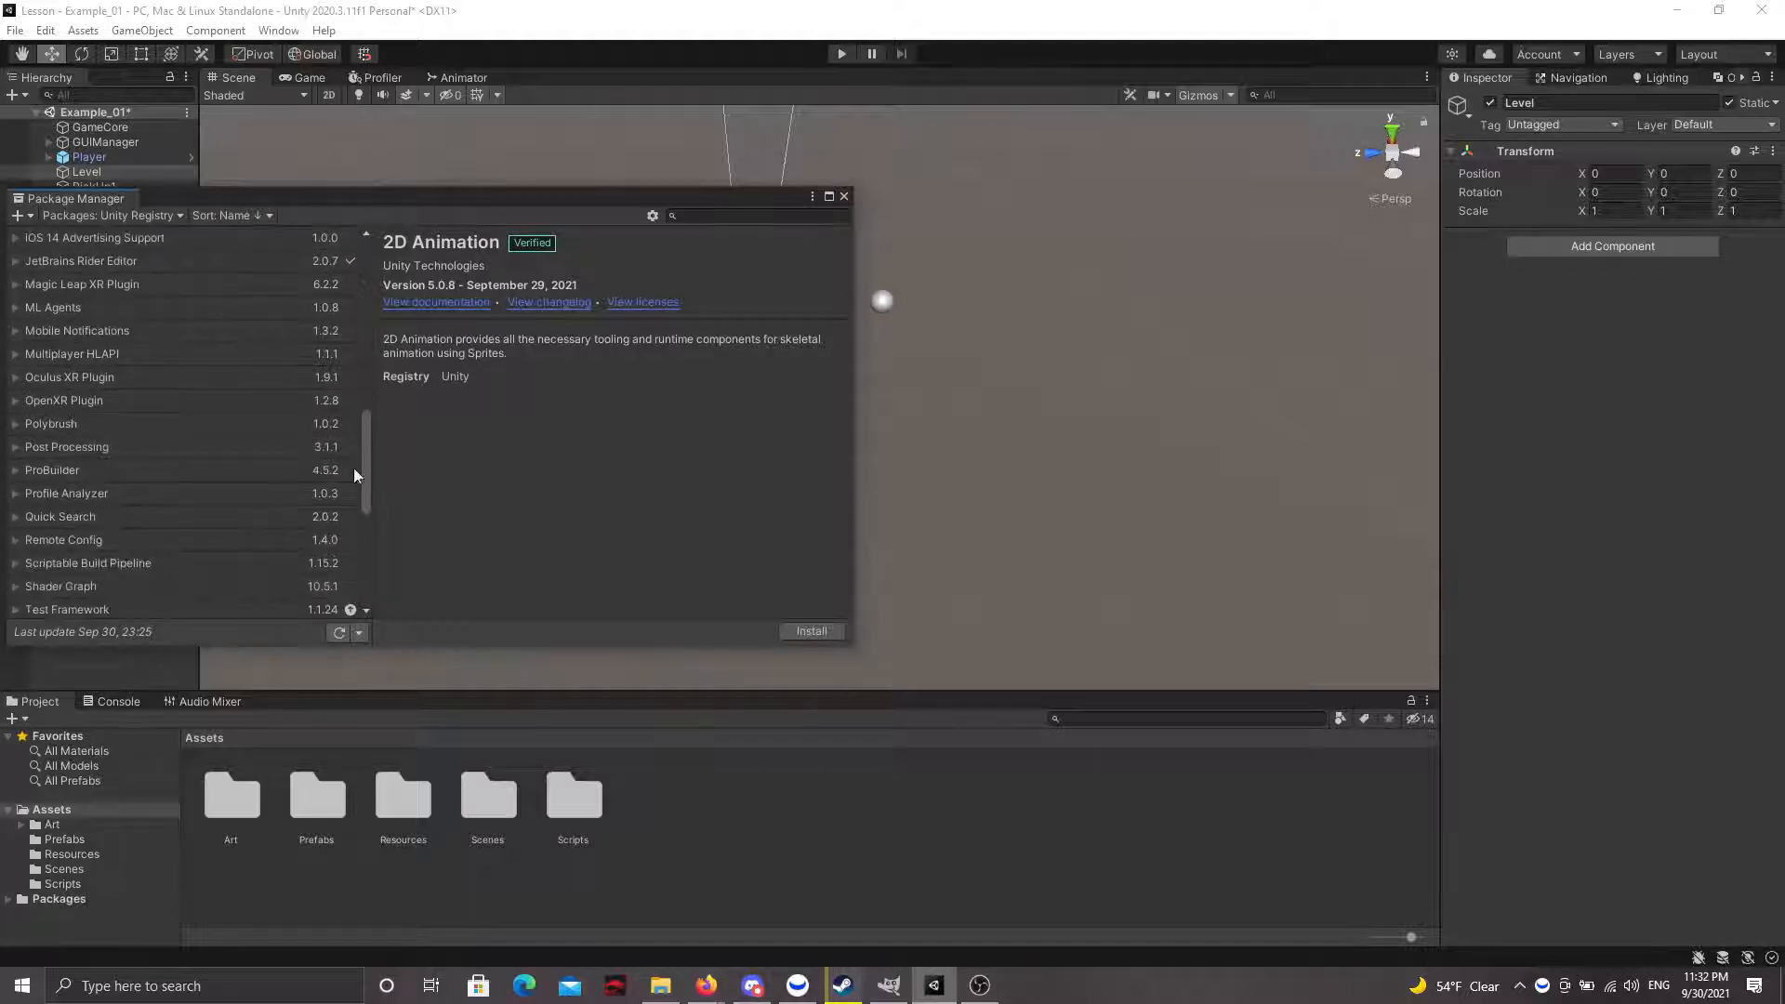
pyautogui.click(85, 471)
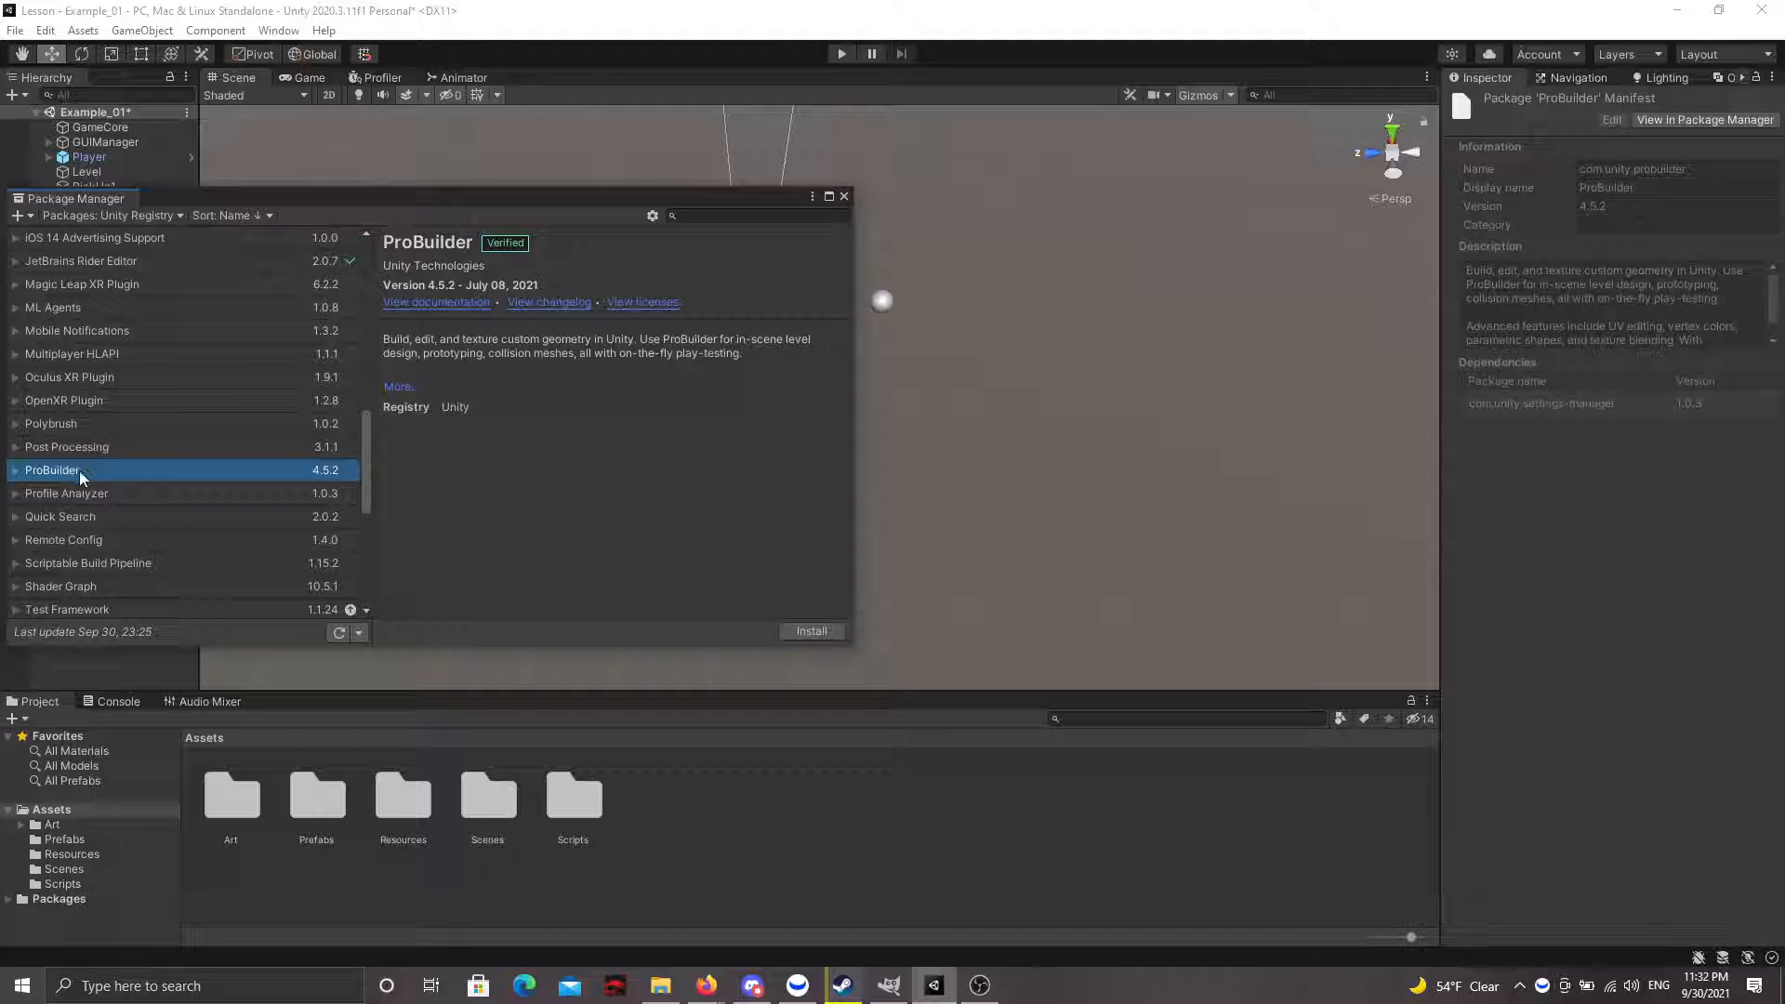
pyautogui.click(803, 629)
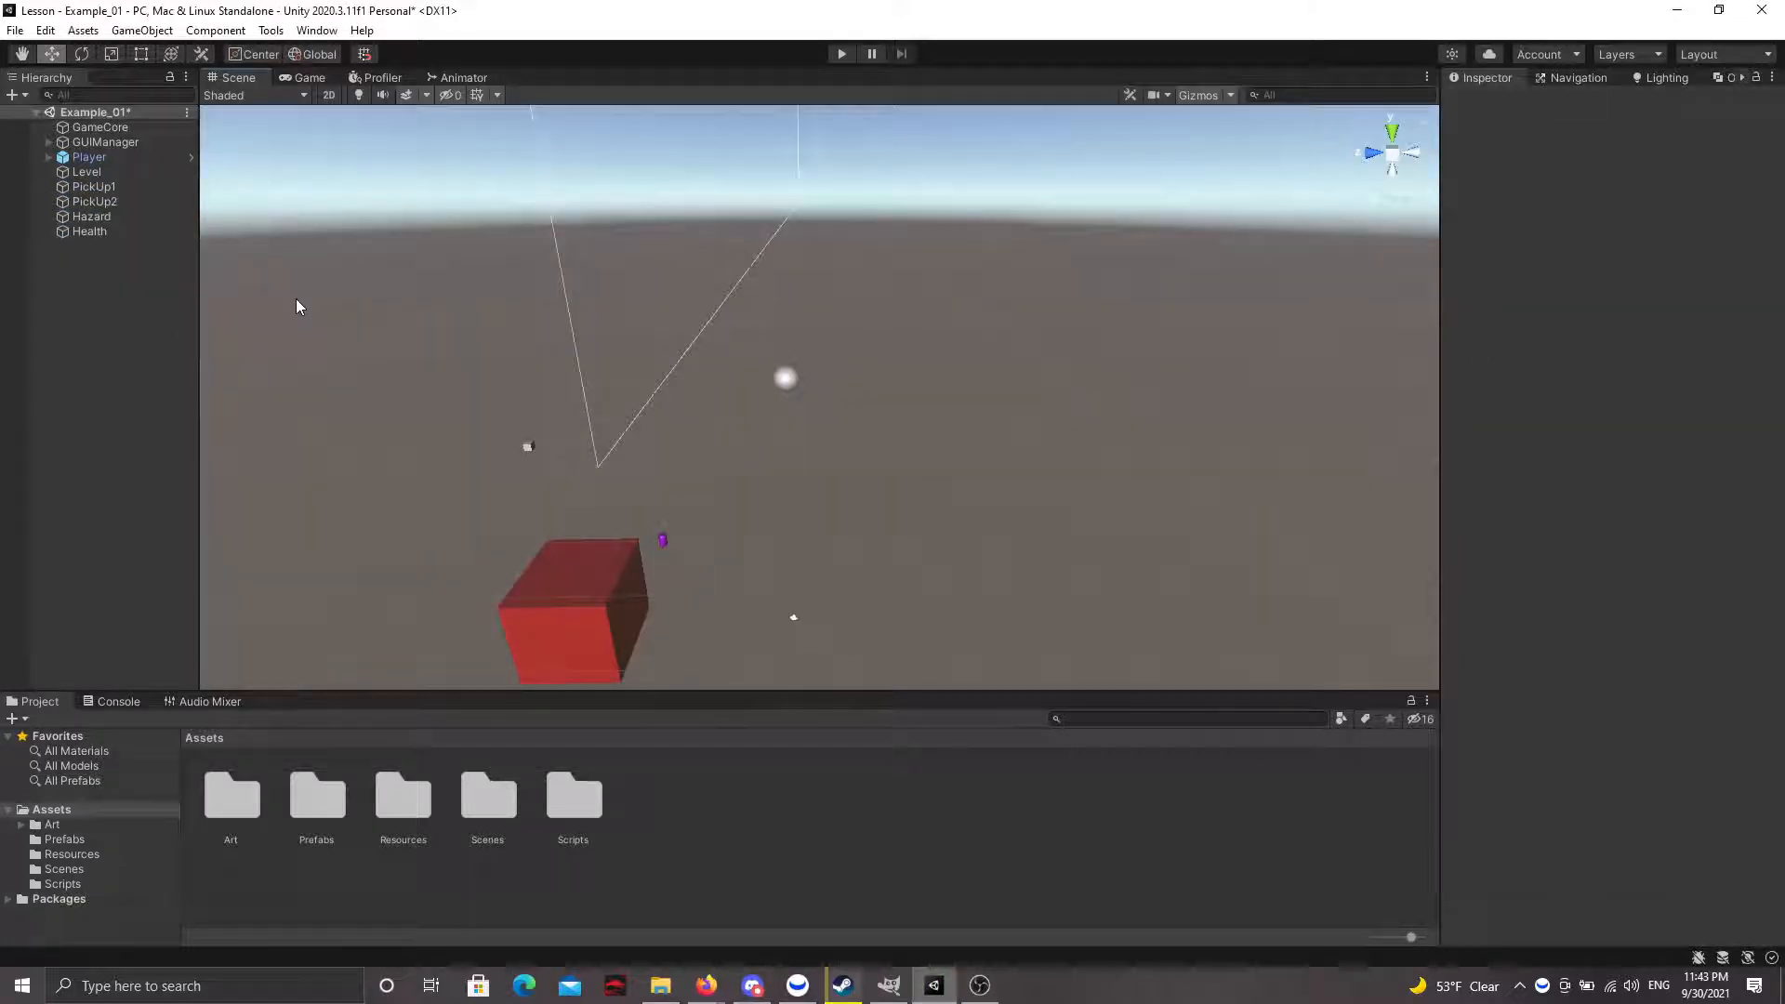
# - Open the ProBuilder window and place it clear of the scene view
pyautogui.click(270, 31)
pyautogui.moveTo(311, 61)
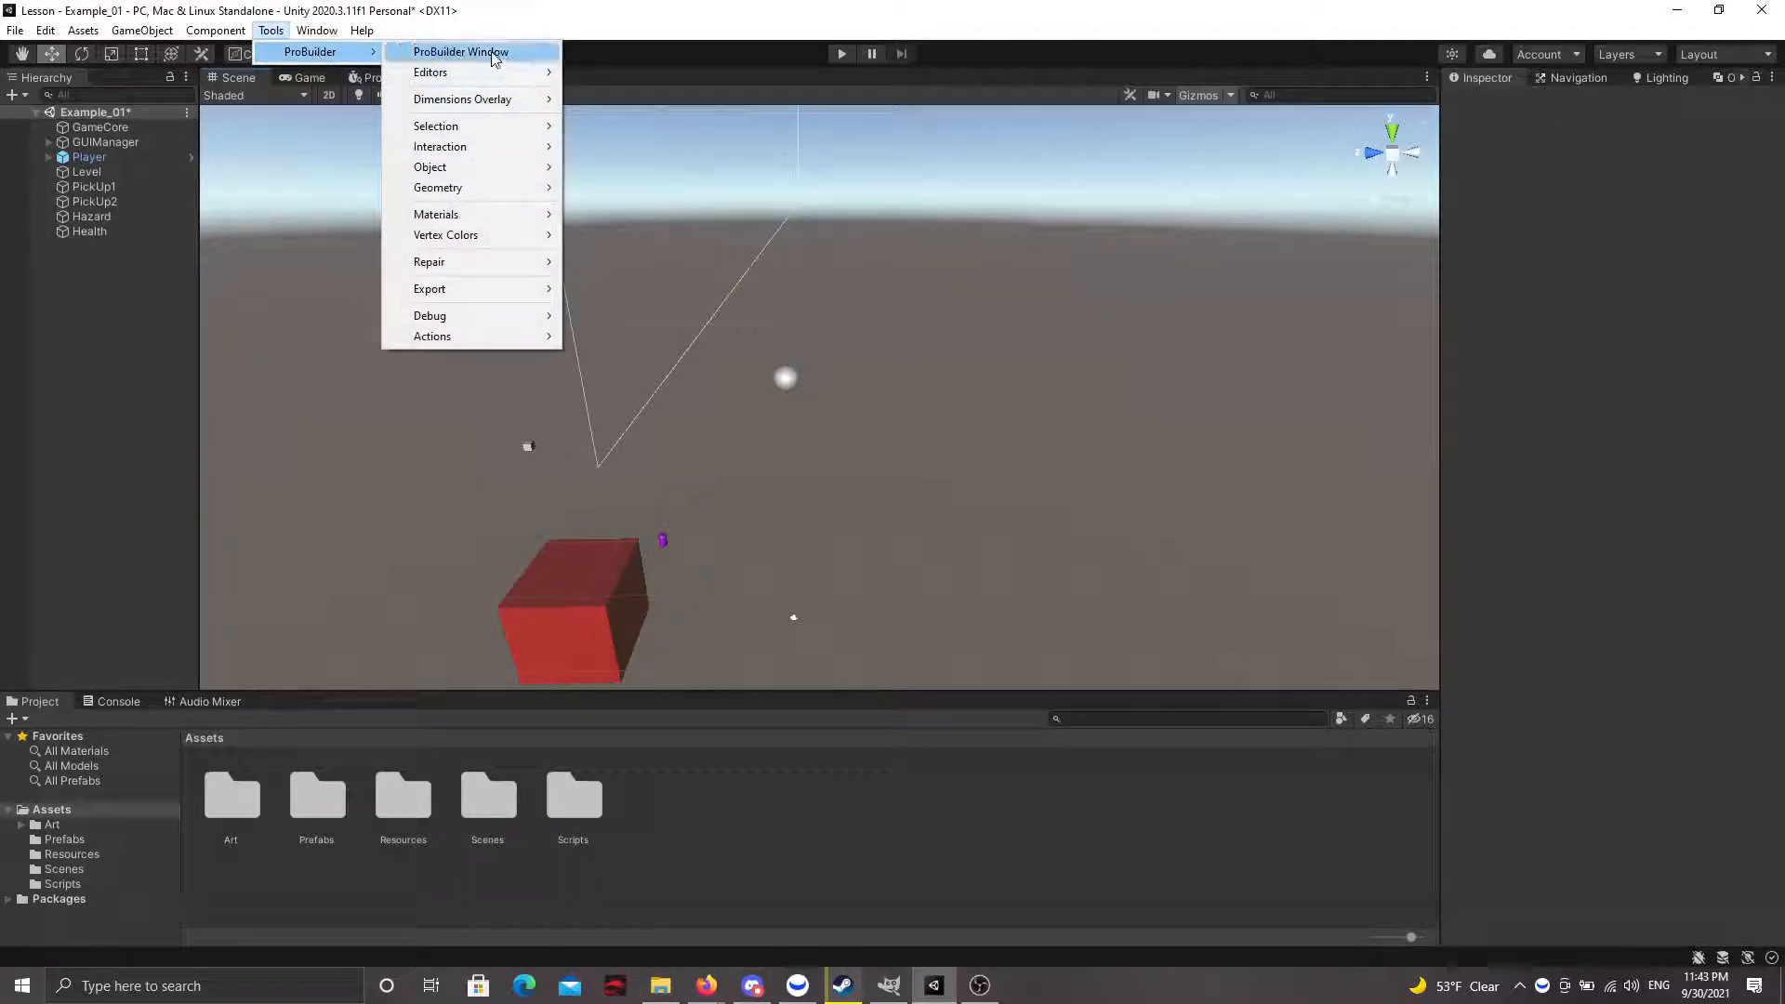
pyautogui.click(461, 56)
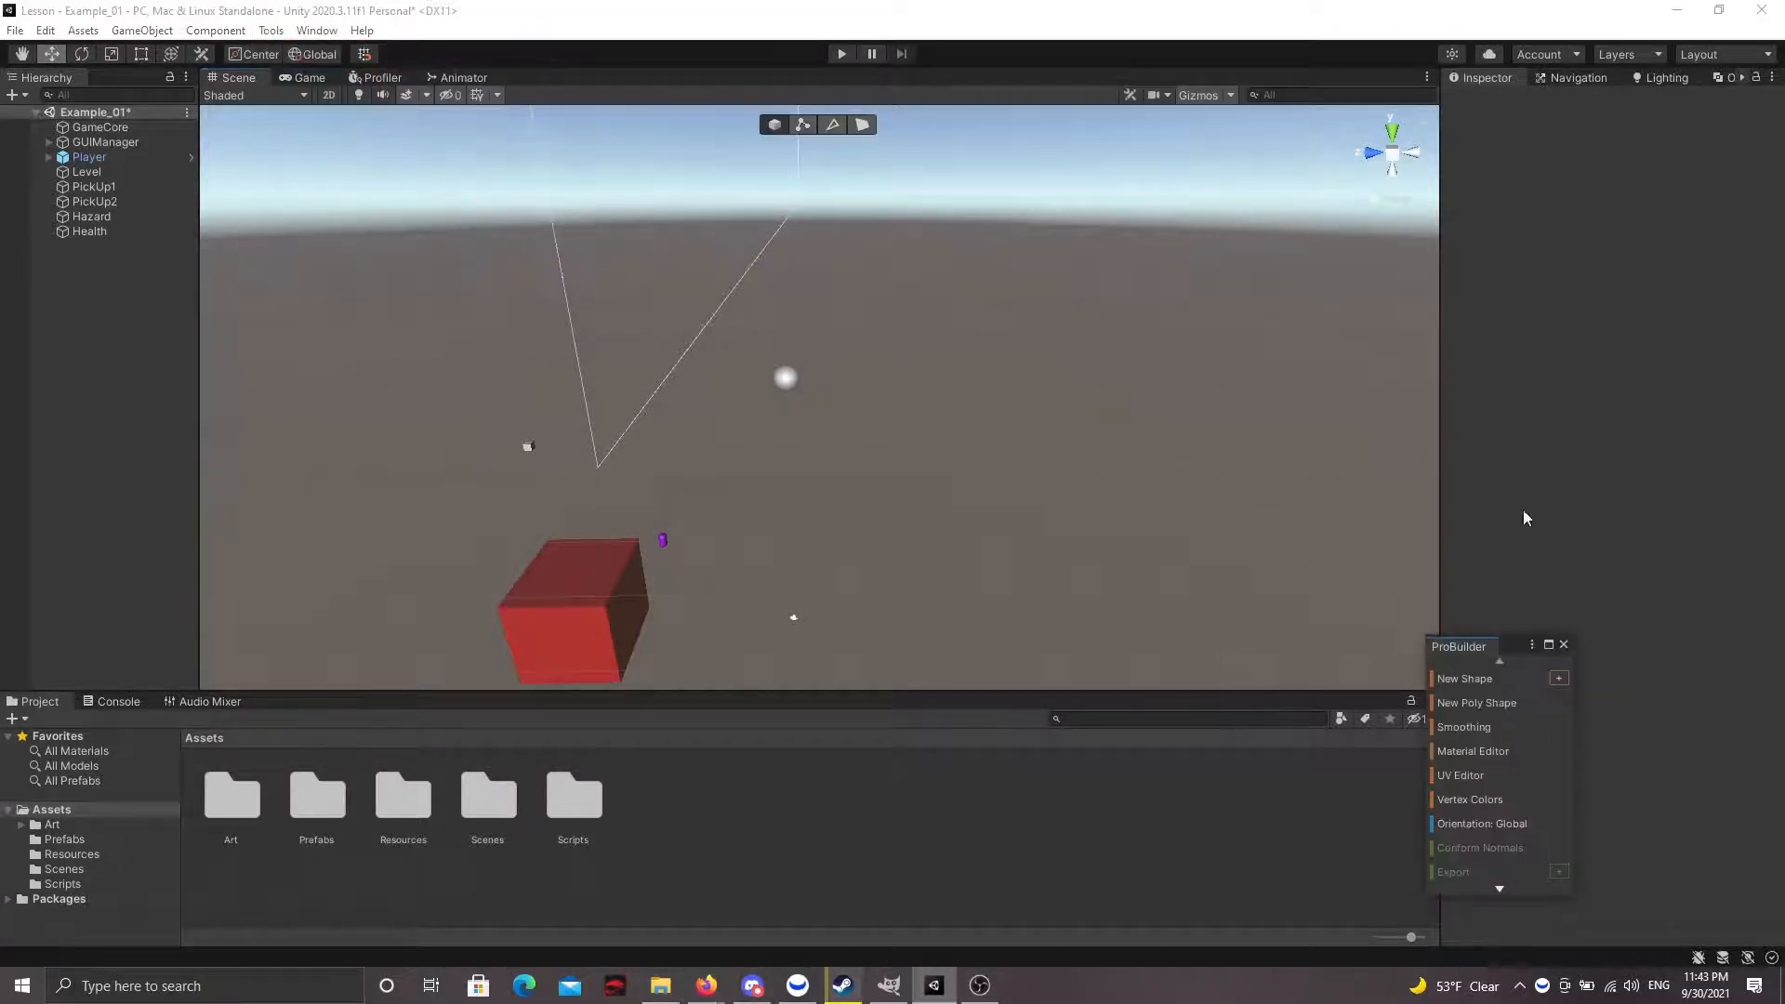
pyautogui.moveTo(1516, 651); pyautogui.dragTo(1501, 655)
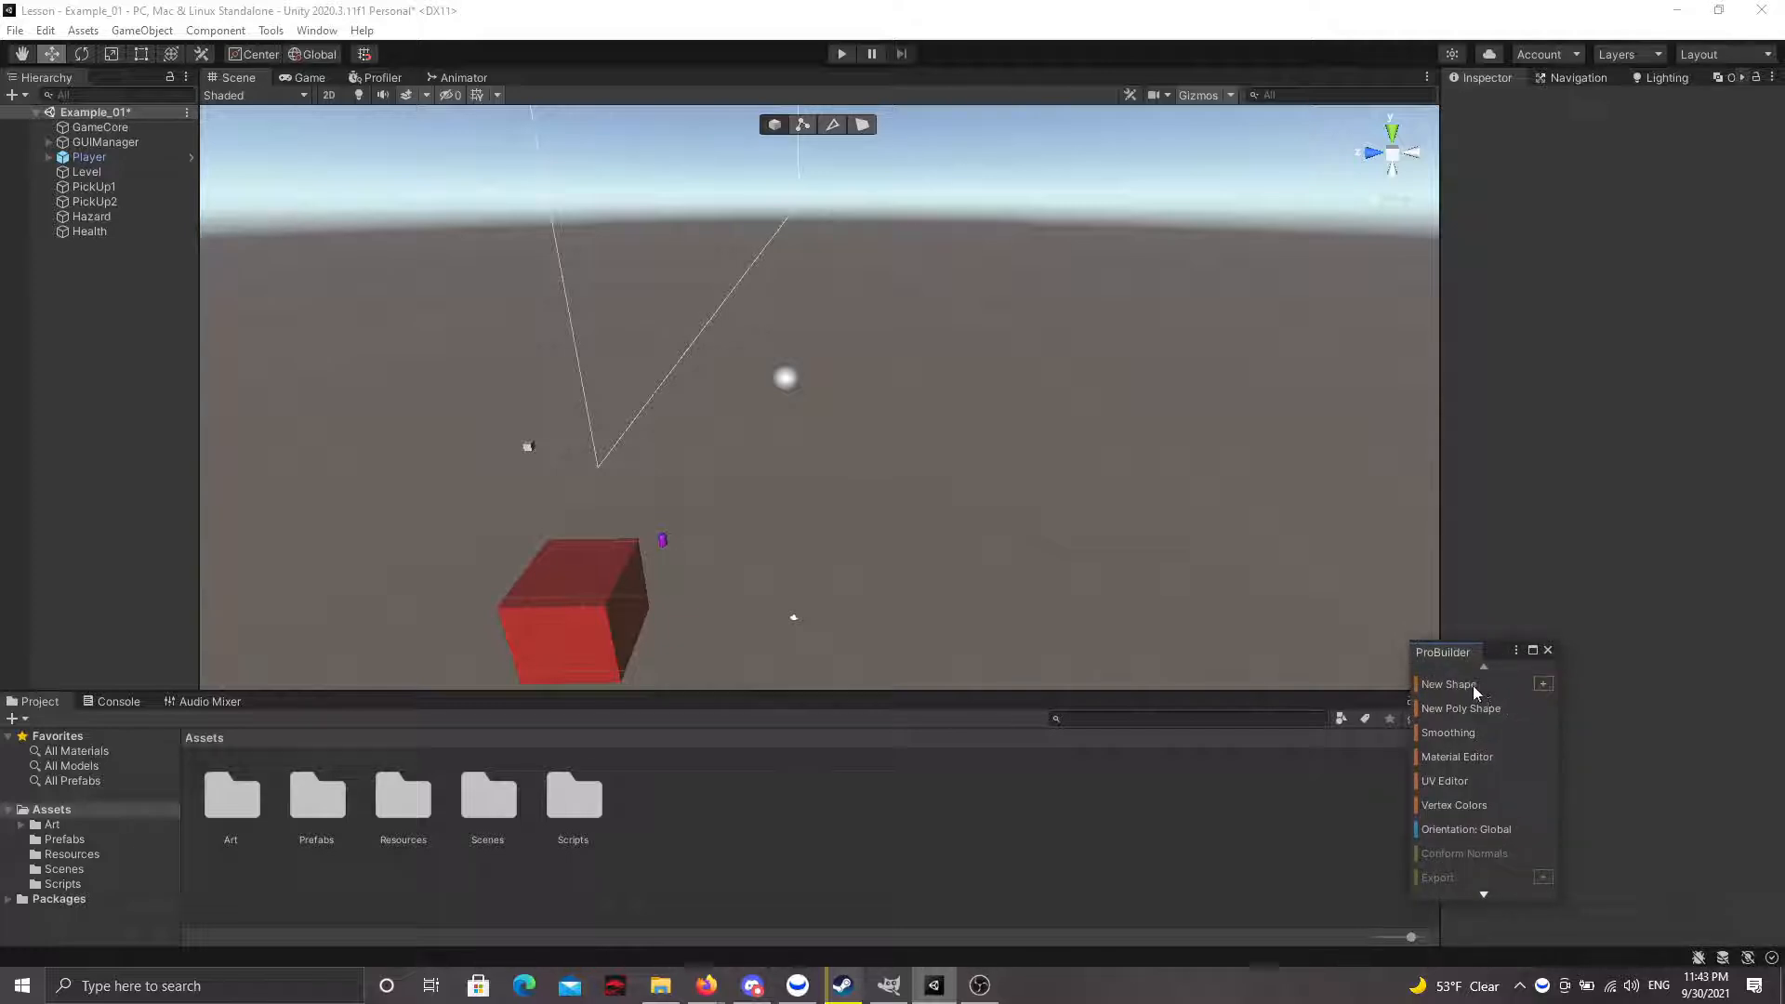
pyautogui.click(1548, 684)
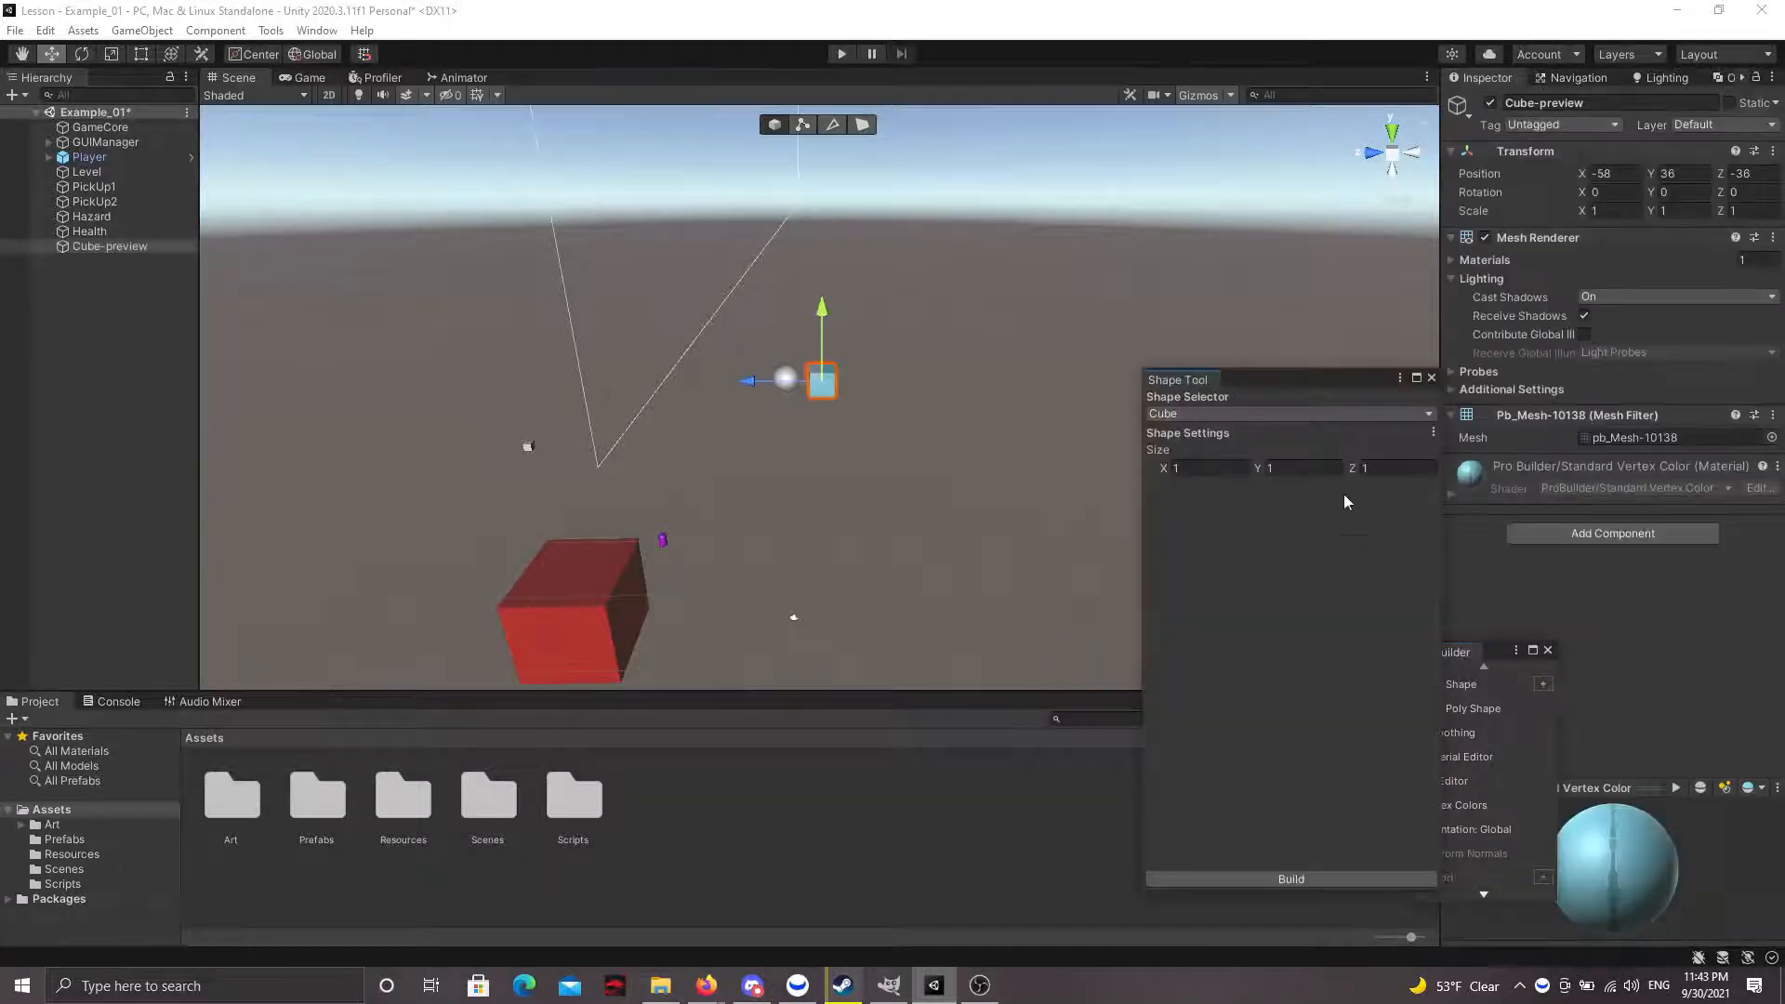
pyautogui.moveTo(1244, 391); pyautogui.dragTo(1185, 387)
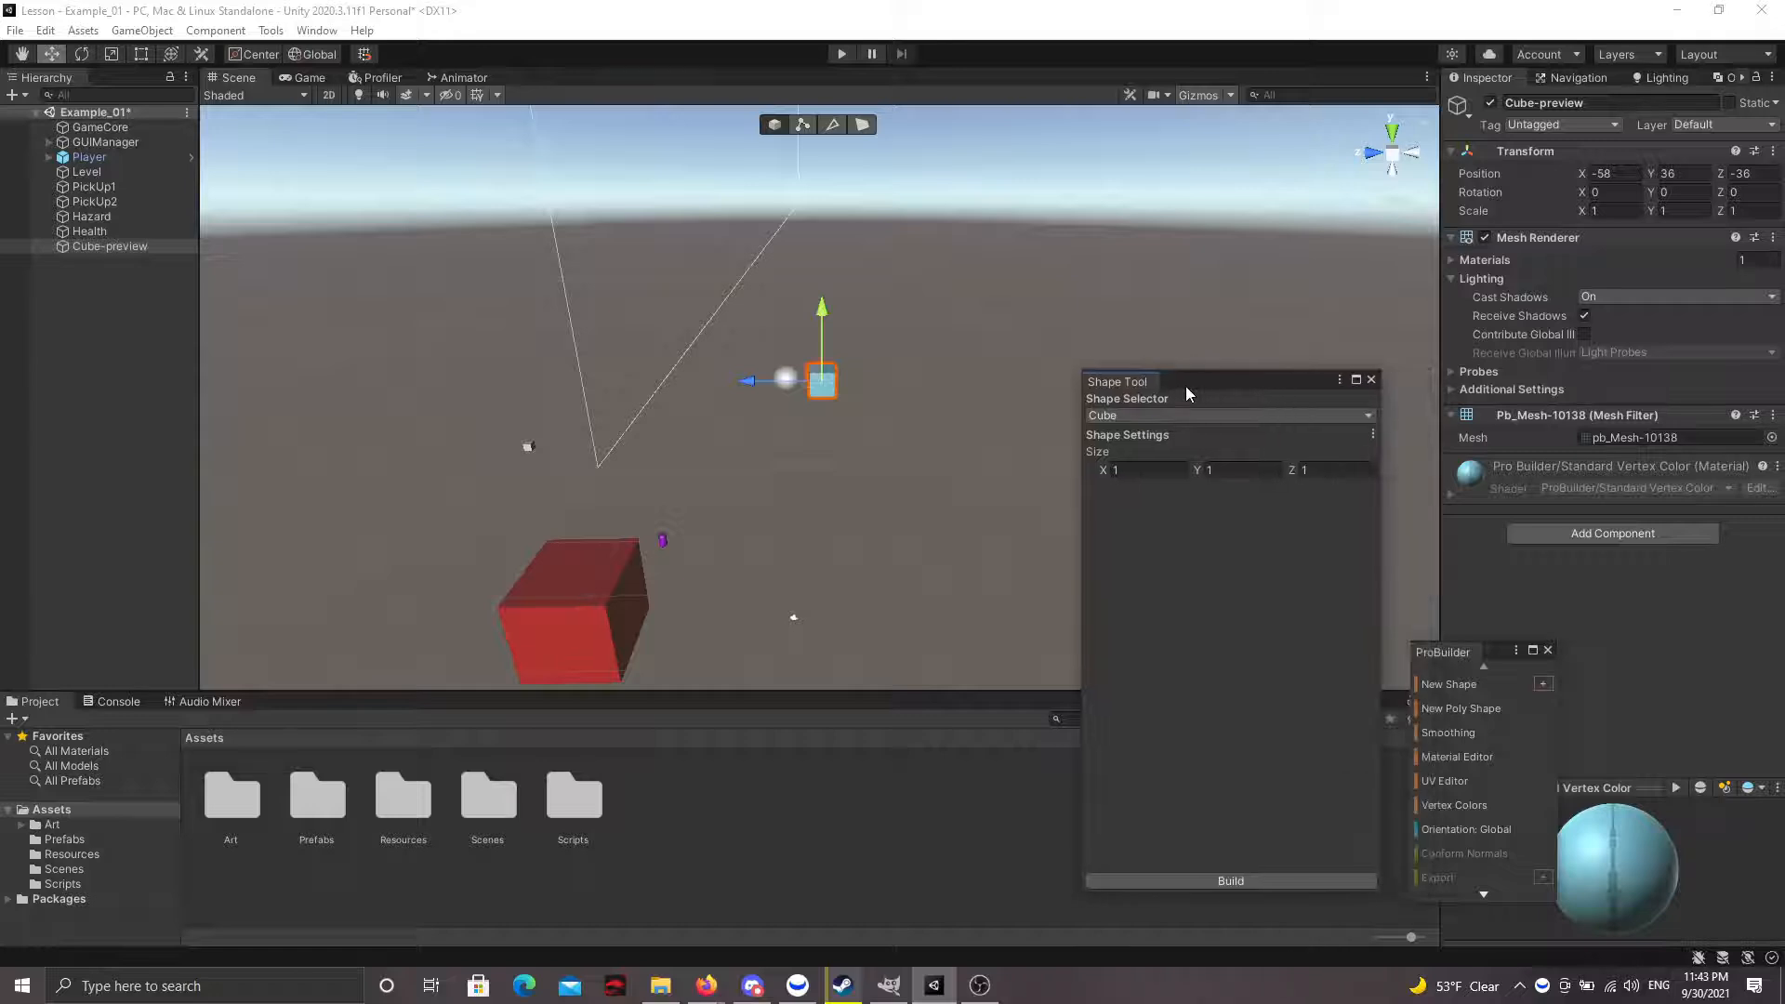
pyautogui.moveTo(859, 354)
pyautogui.keyDown('alt'); pyautogui.mouseDown()
pyautogui.moveTo(674, 376)
pyautogui.moveTo(844, 361)
pyautogui.mouseUp(); pyautogui.keyUp('alt')
pyautogui.click(1215, 416)
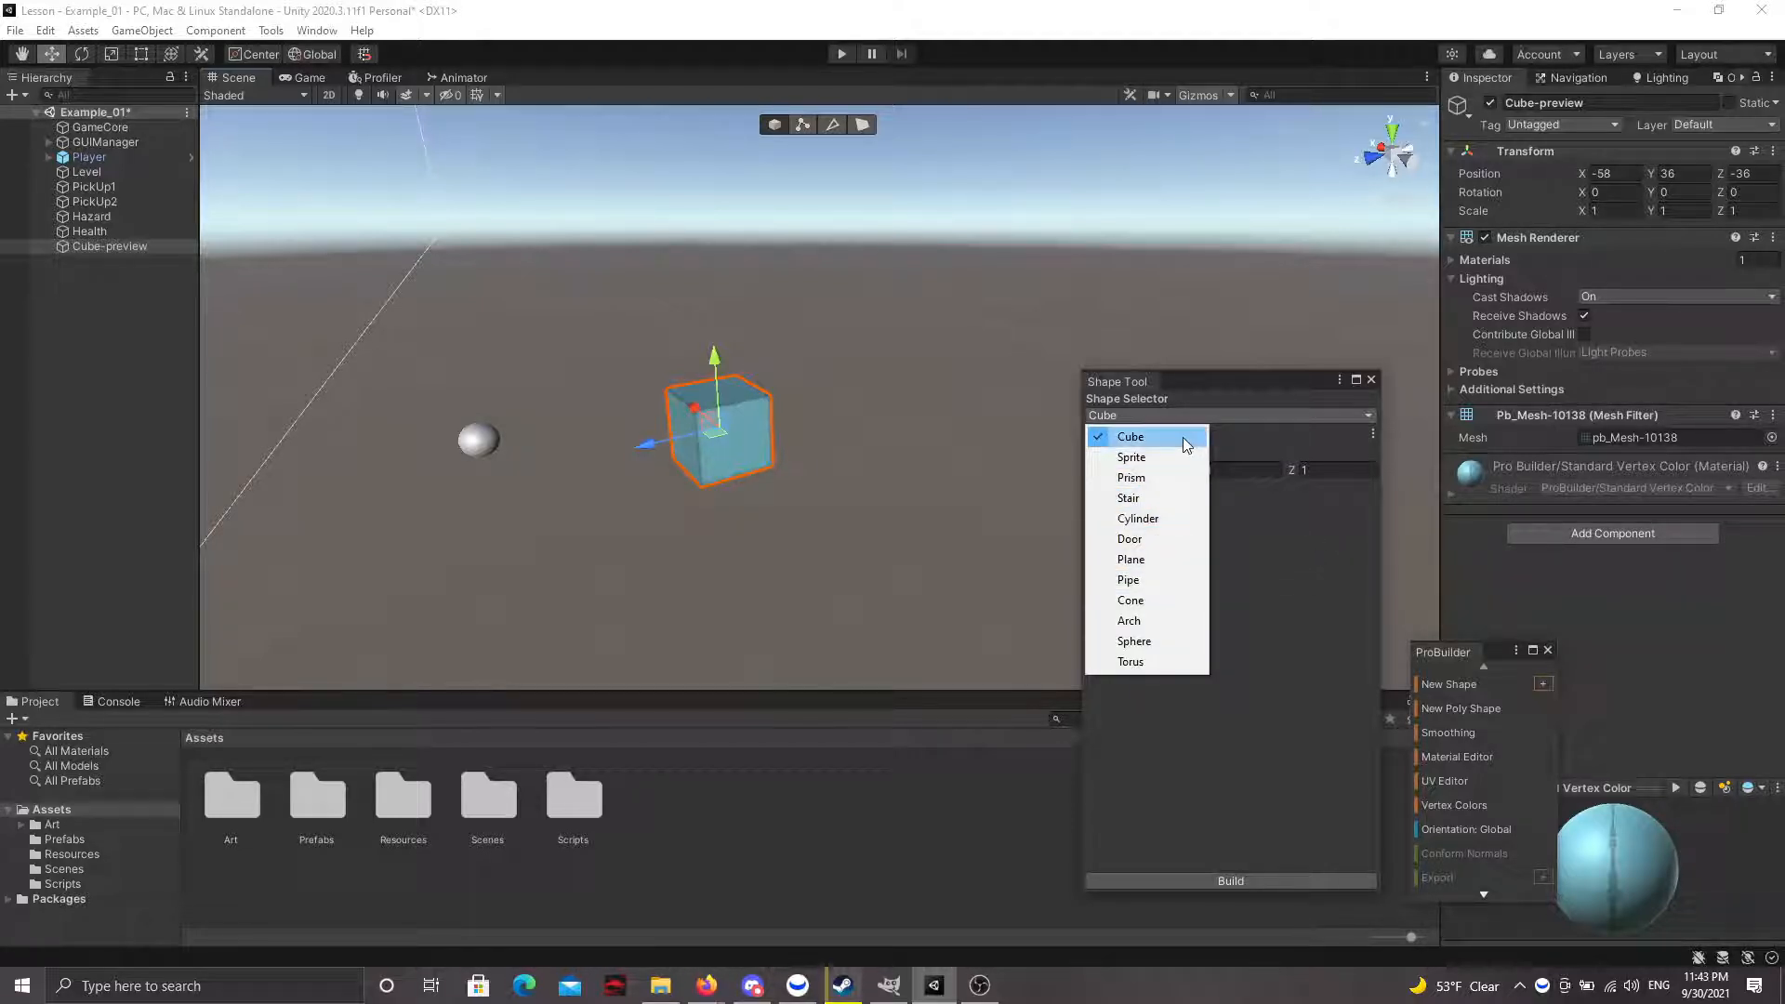
pyautogui.click(1186, 445)
pyautogui.click(1135, 469)
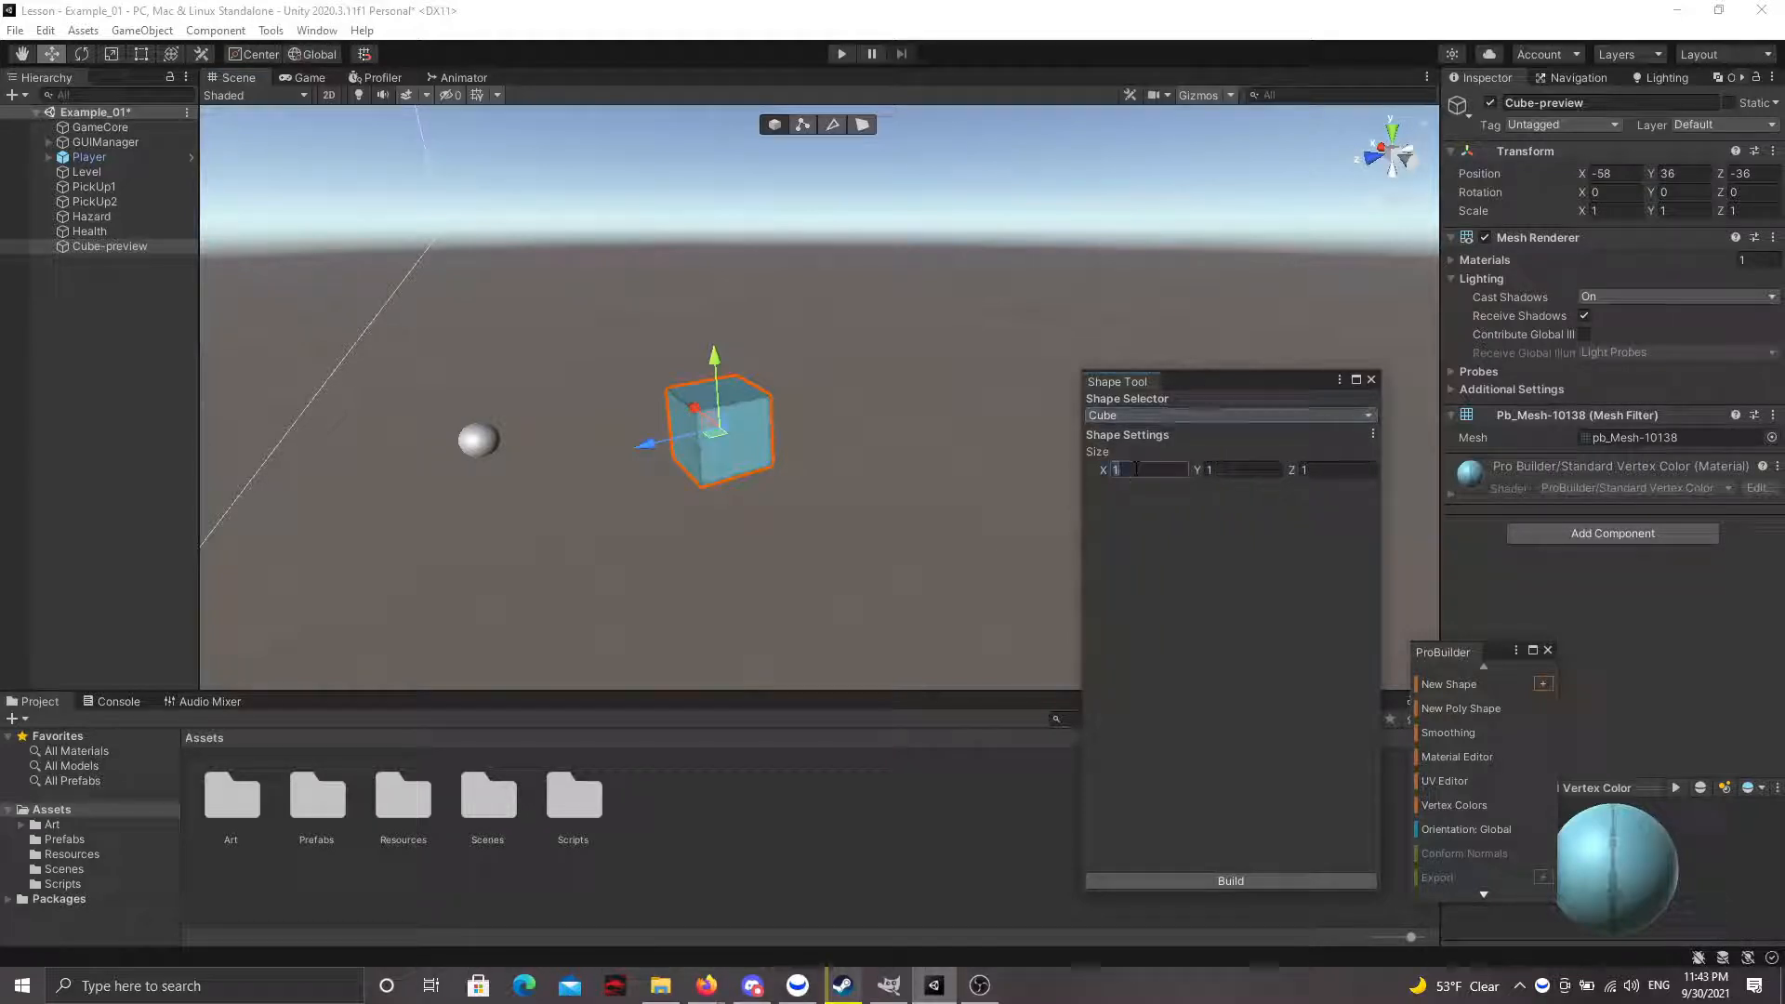
pyautogui.click(1327, 473)
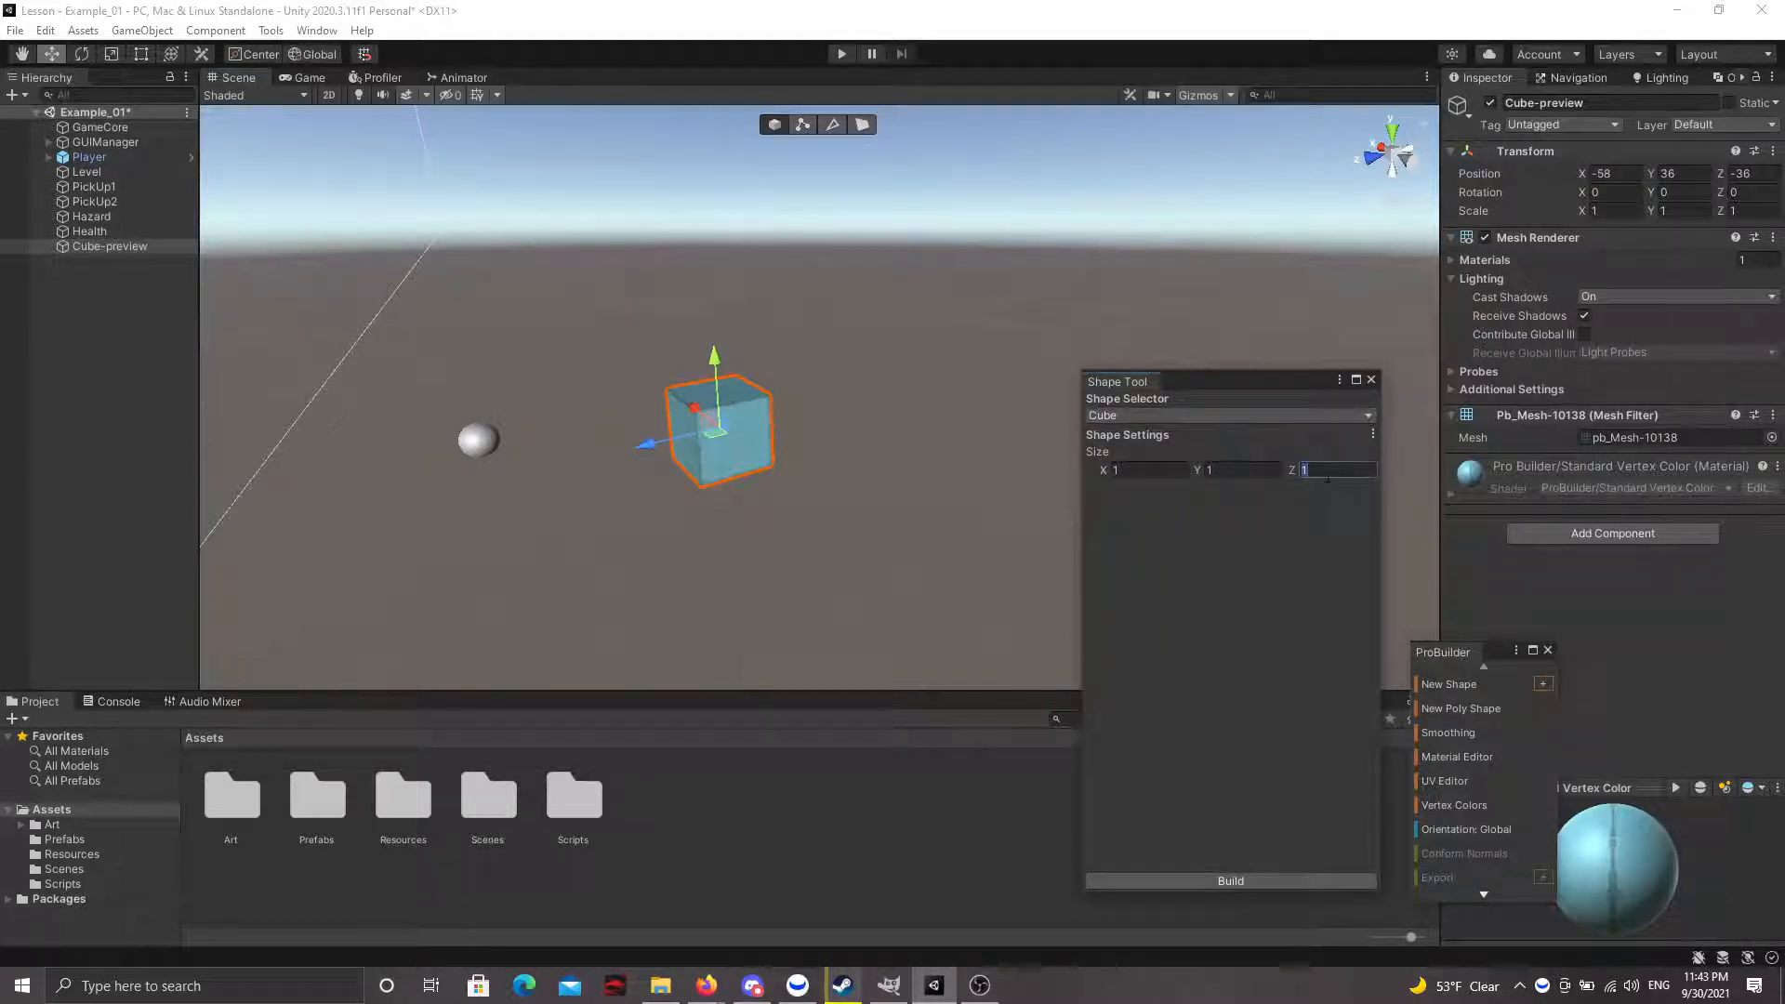
pyautogui.moveTo(794, 451)
pyautogui.mouseDown(button='right')
pyautogui.moveTo(769, 458)
pyautogui.moveTo(777, 428)
pyautogui.mouseUp(button='right')
pyautogui.press('a')
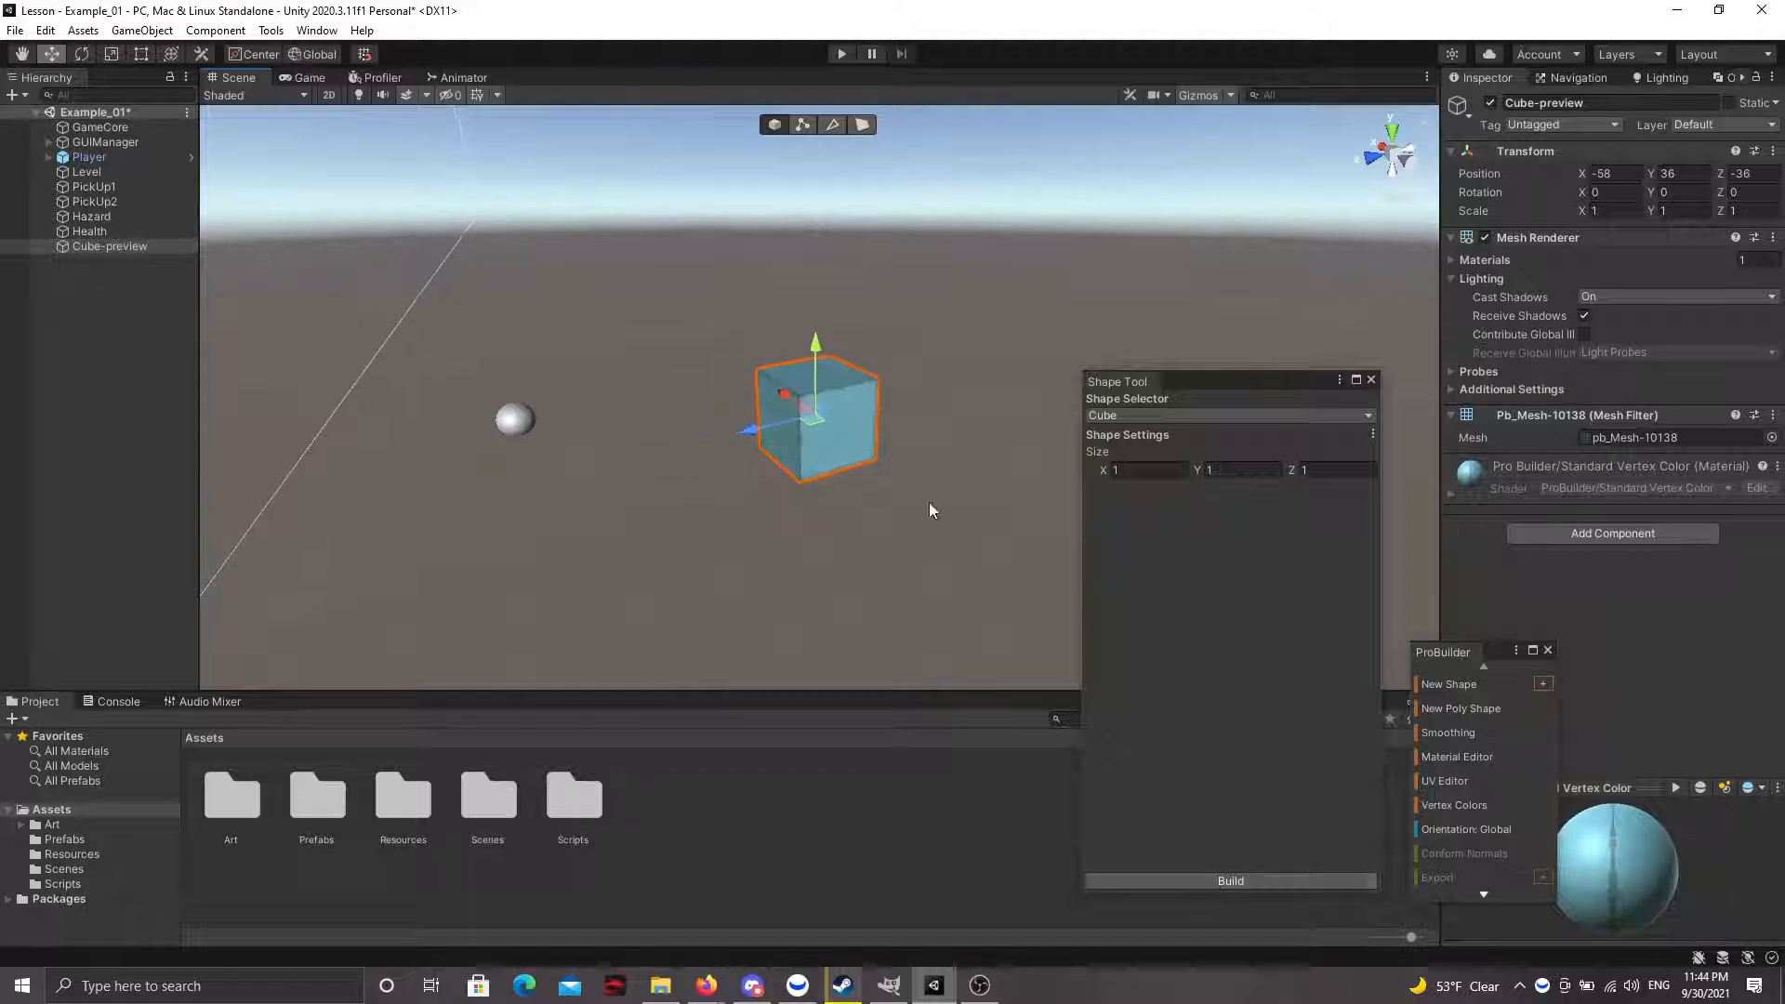
pyautogui.click(1372, 381)
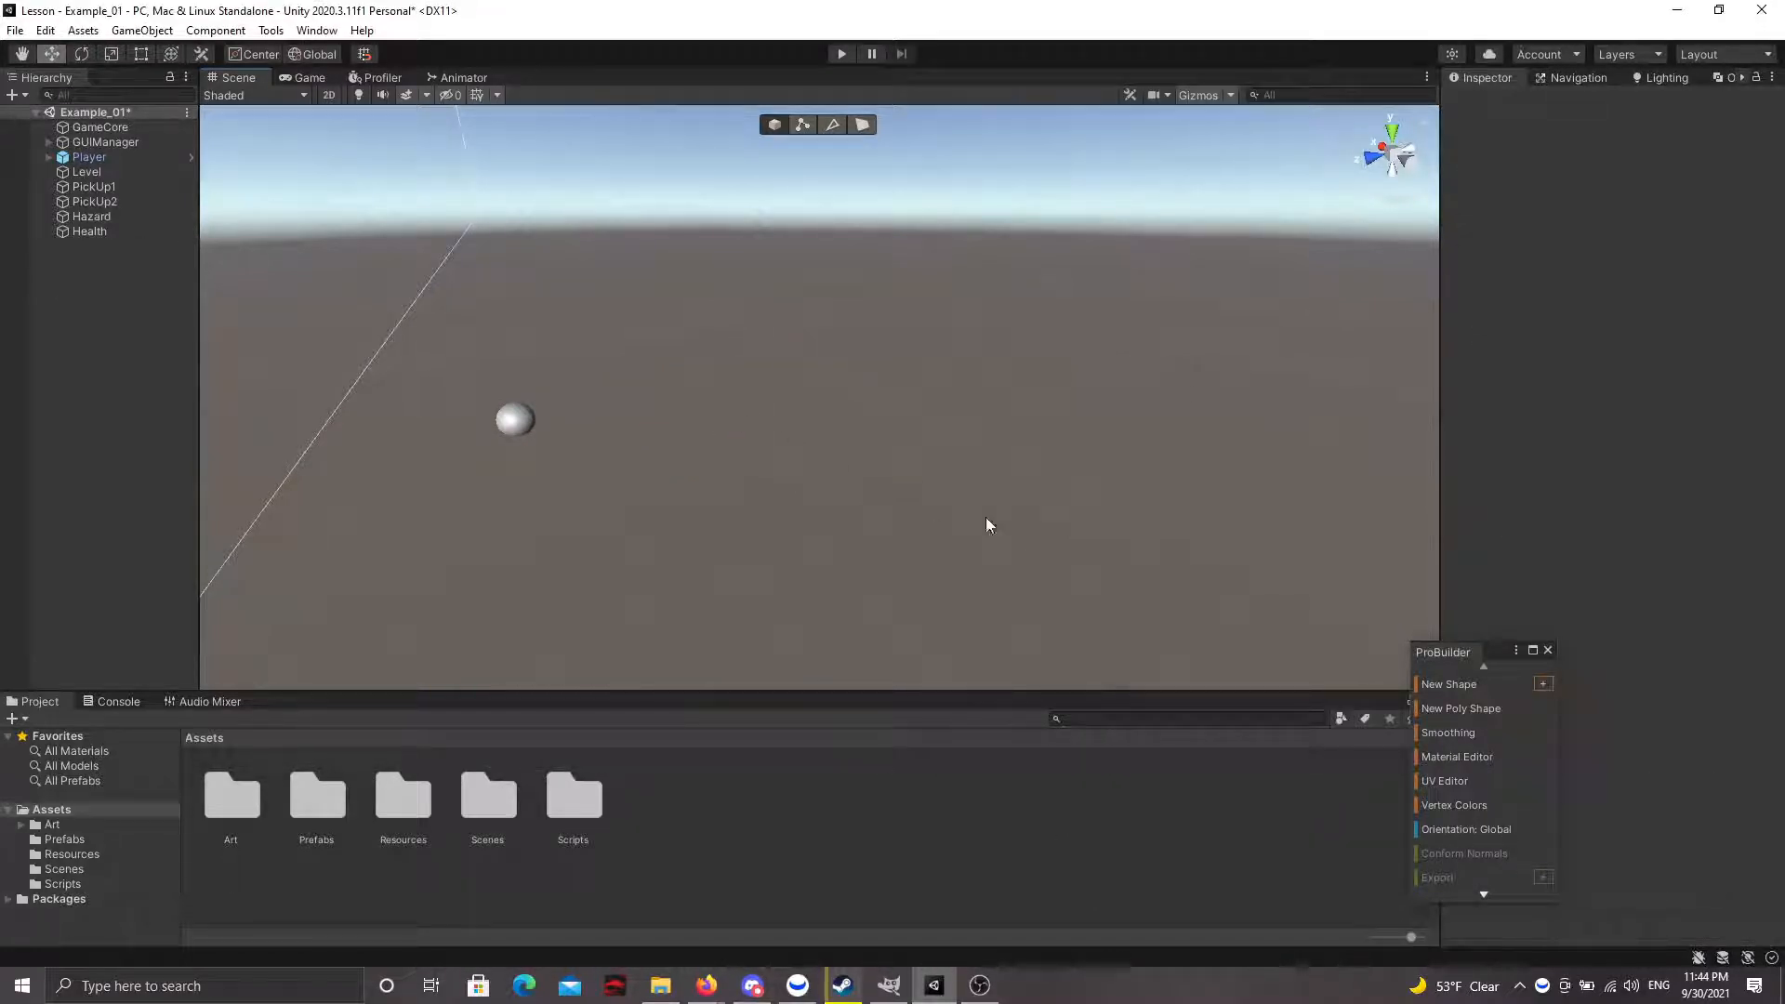
# - Build a new ProBuilder cube of size 1 × 1 × 1 and close the Shape Tool
pyautogui.click(1543, 686)
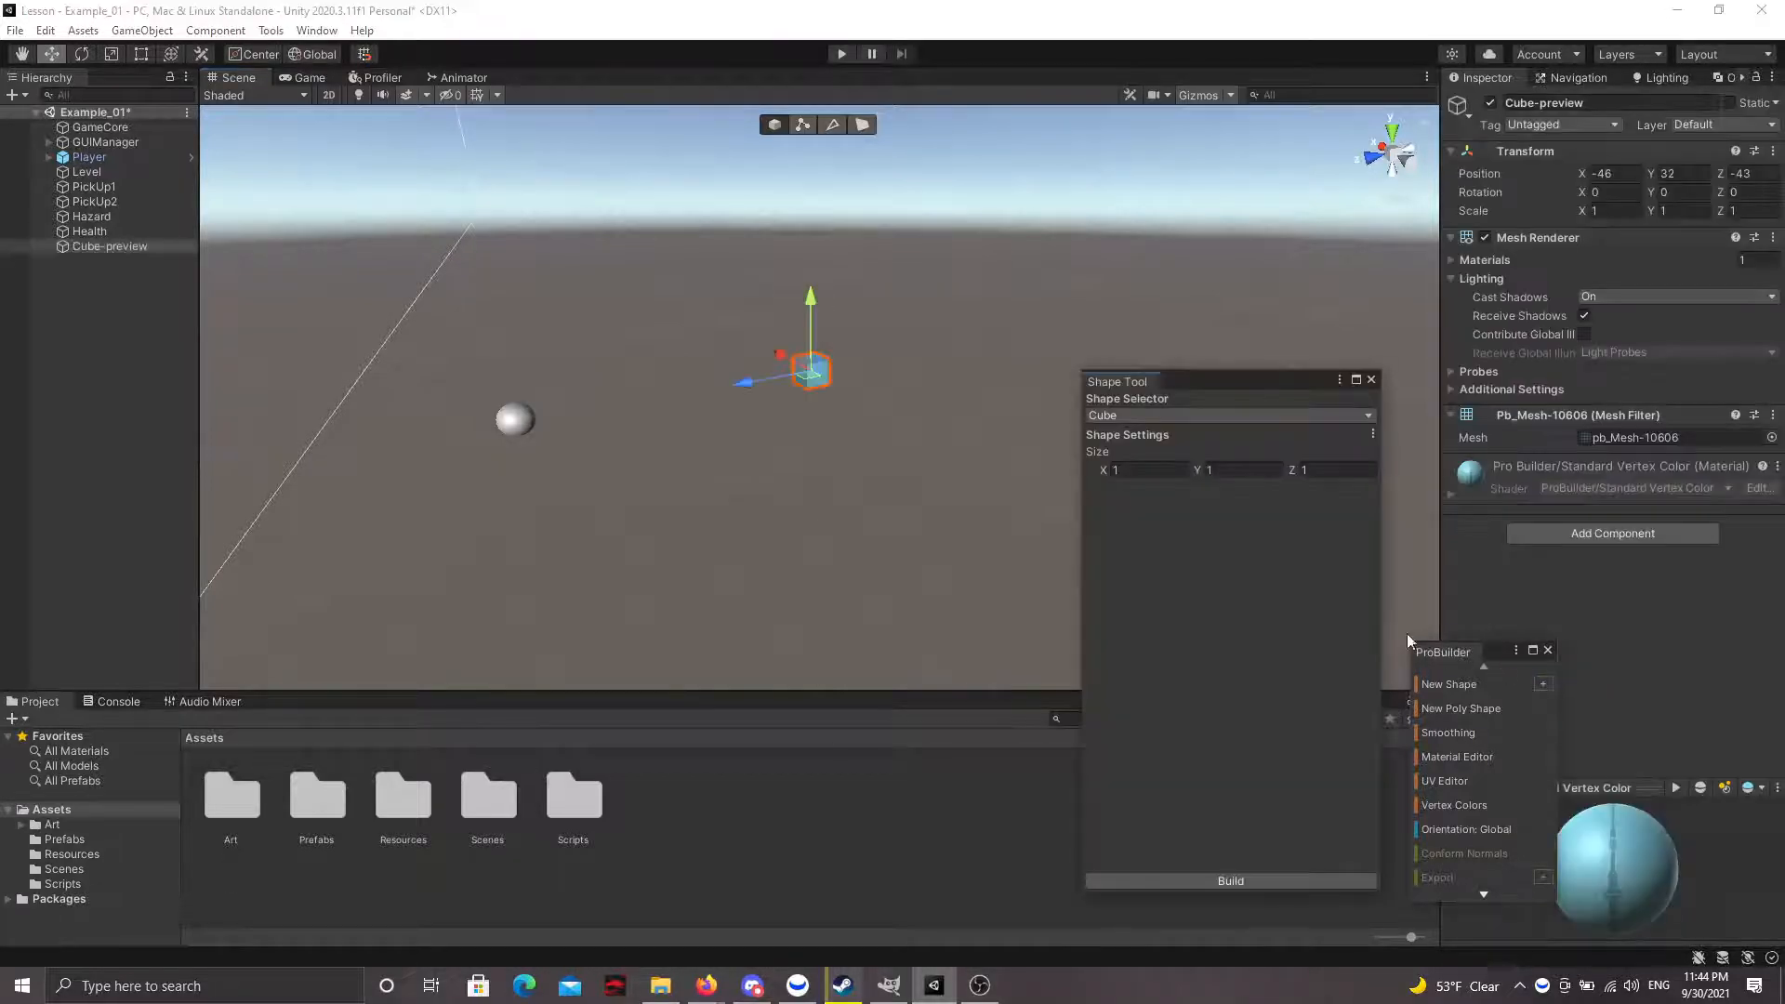
pyautogui.click(1188, 881)
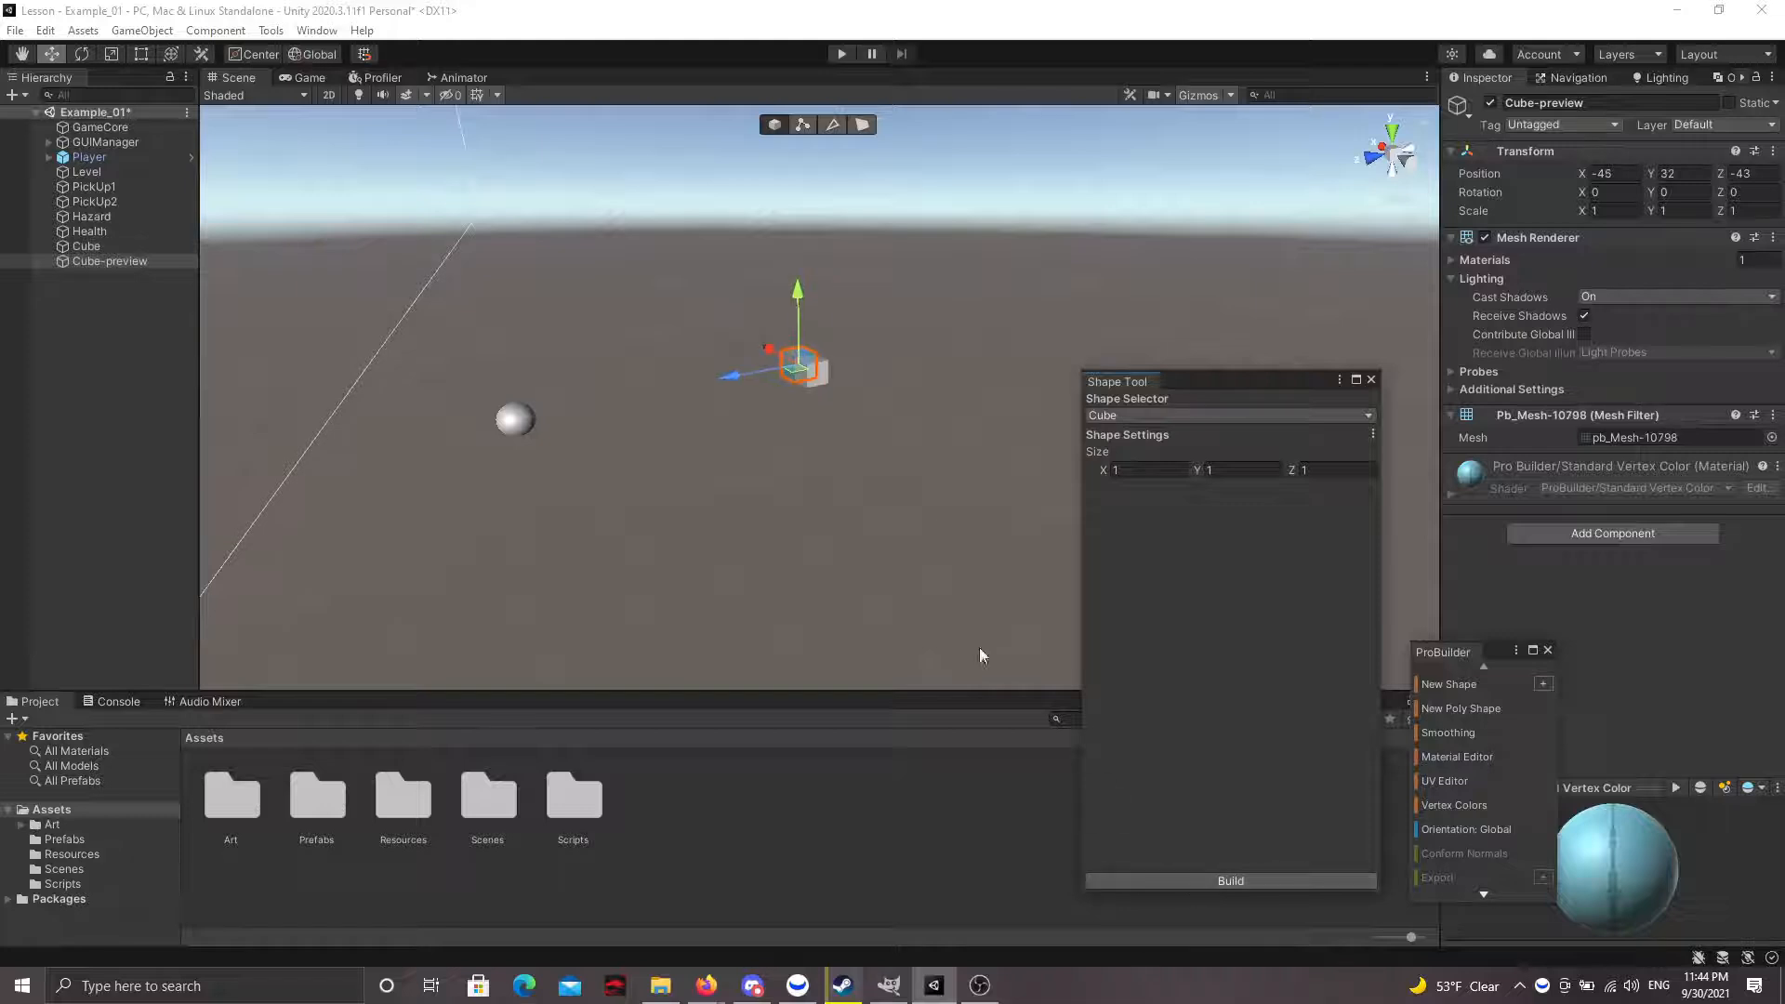
pyautogui.moveTo(979, 647); pyautogui.dragTo(1358, 447, button='right')
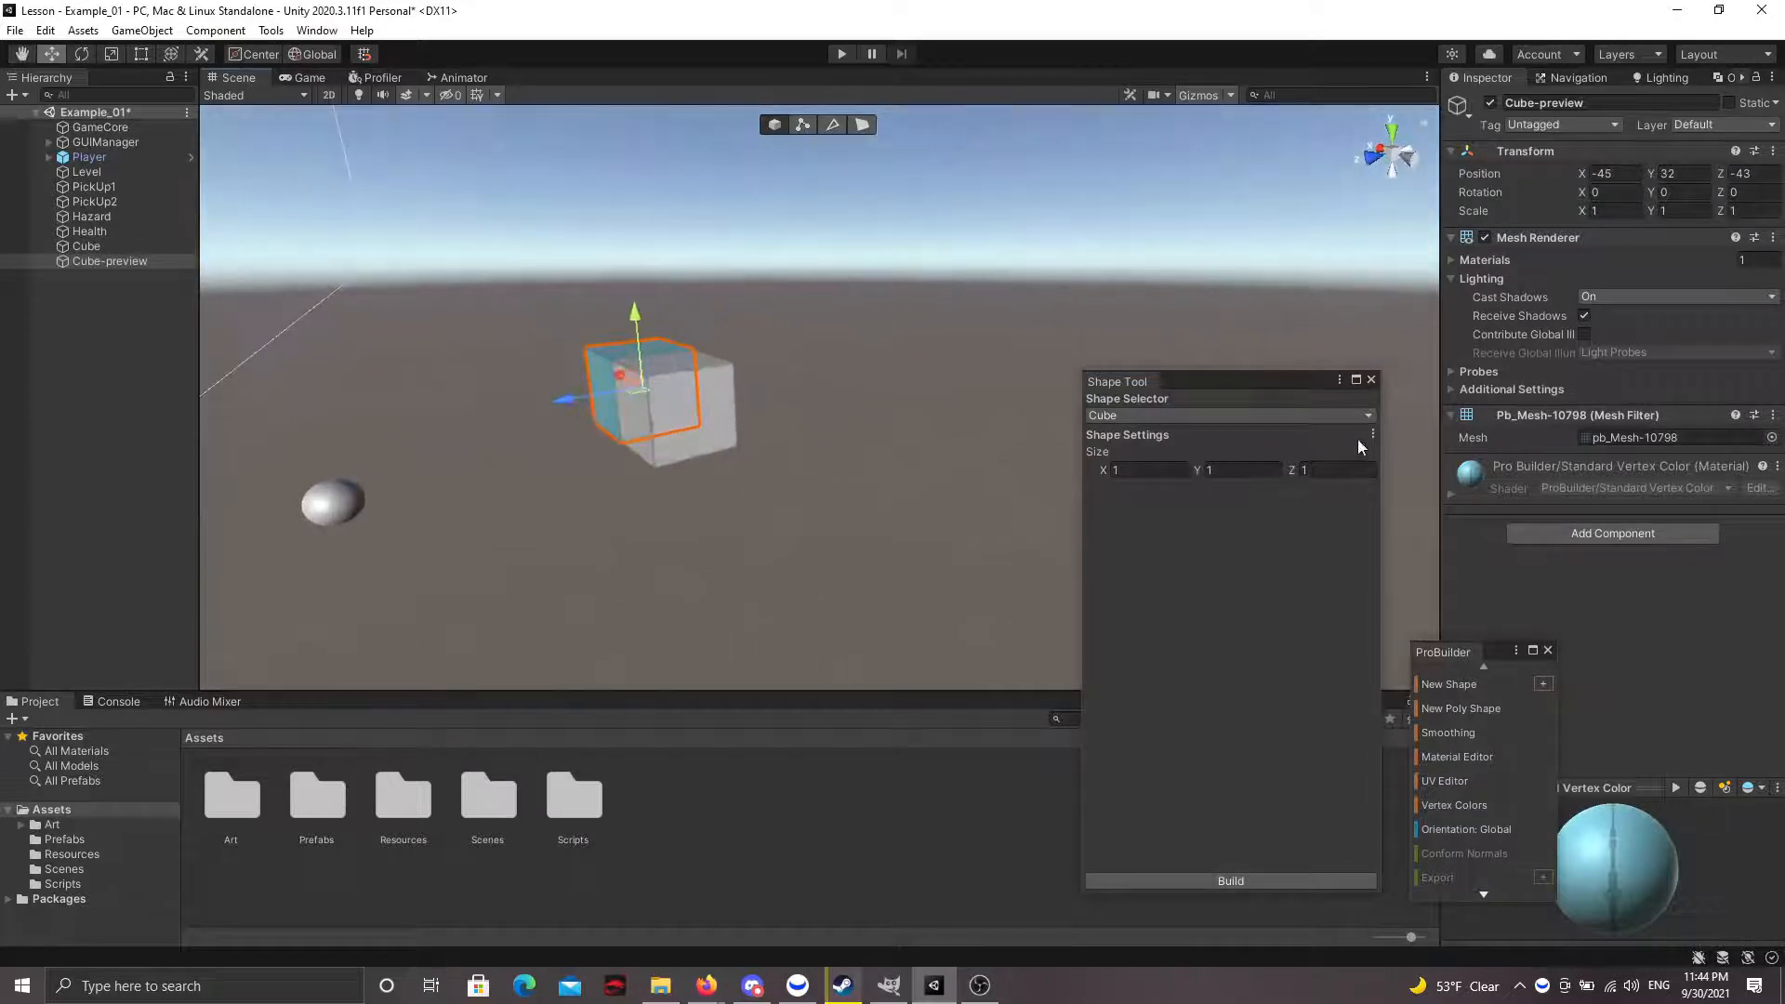
pyautogui.click(1372, 379)
# - Move the new cube horizontally to about X -46.29, Z -42.11, keeping its height
pyautogui.moveTo(615, 368); pyautogui.dragTo(596, 409, button='right')
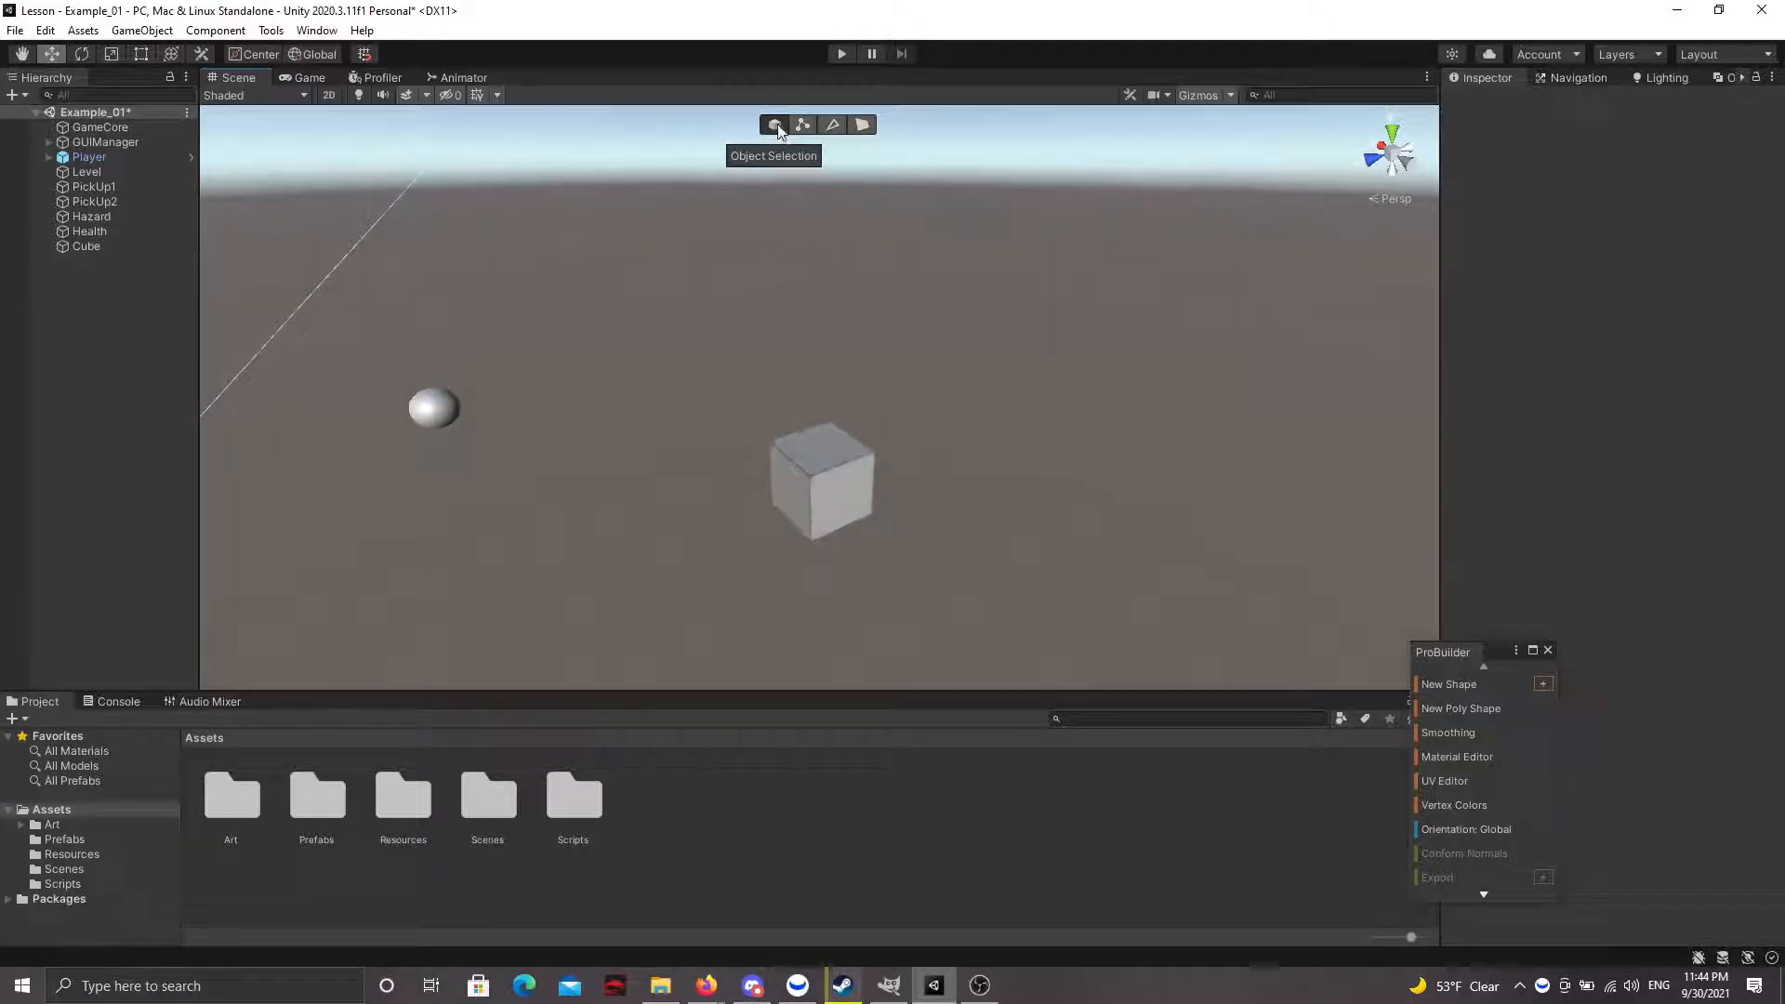
pyautogui.click(829, 495)
pyautogui.moveTo(818, 490); pyautogui.dragTo(768, 526)
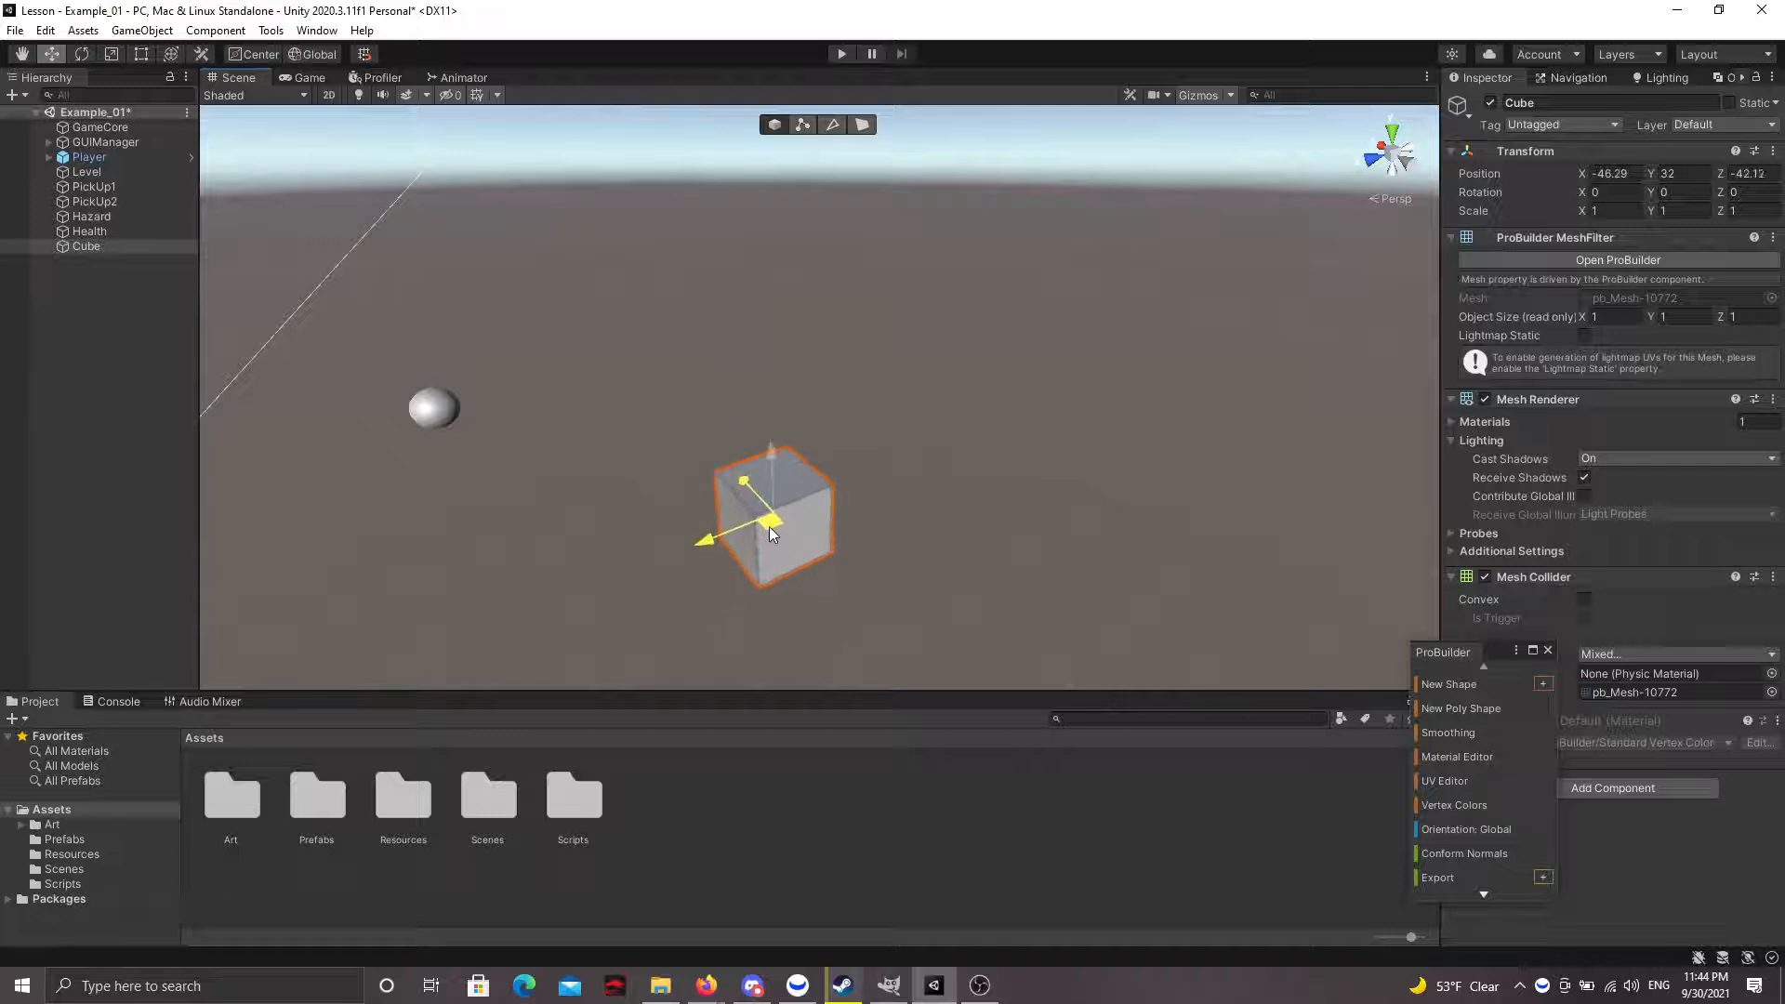
# - In vertex selection mode, pull one upper corner vertex of the cube outward until the mesh is about 3.08 units long in X
pyautogui.keyDown('alt'); pyautogui.moveTo(835, 402); pyautogui.dragTo(349, 380); pyautogui.keyUp('alt')
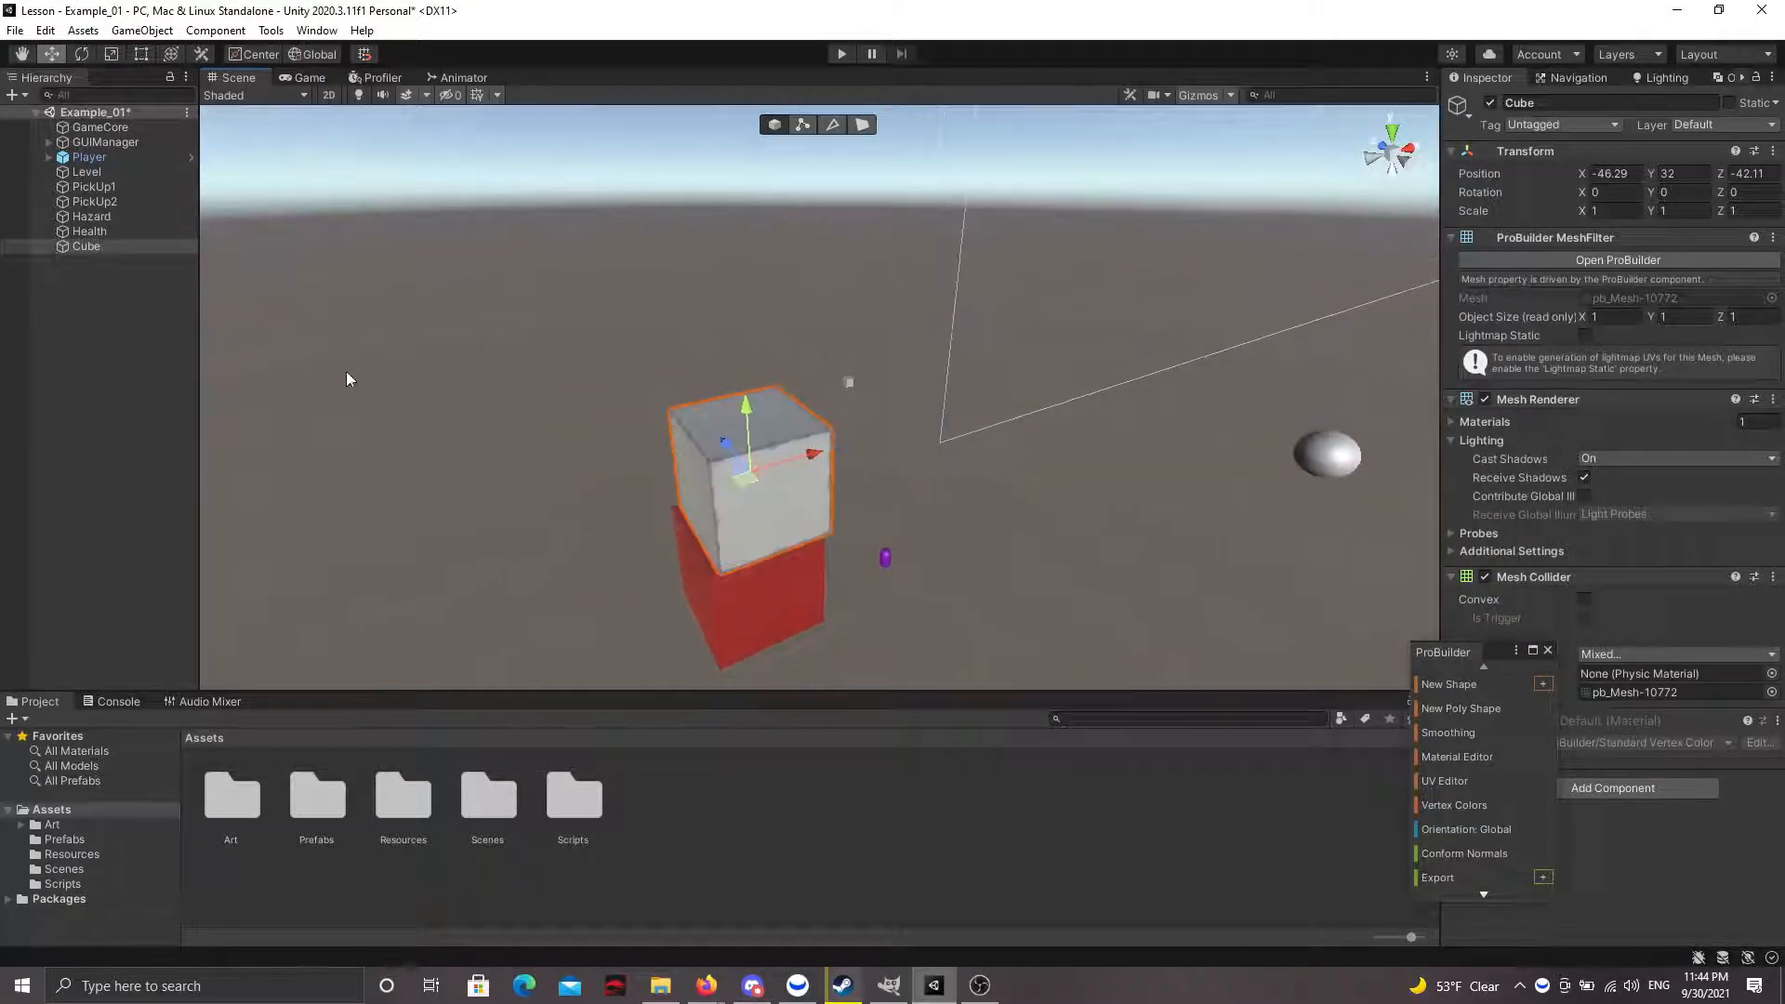
pyautogui.click(801, 124)
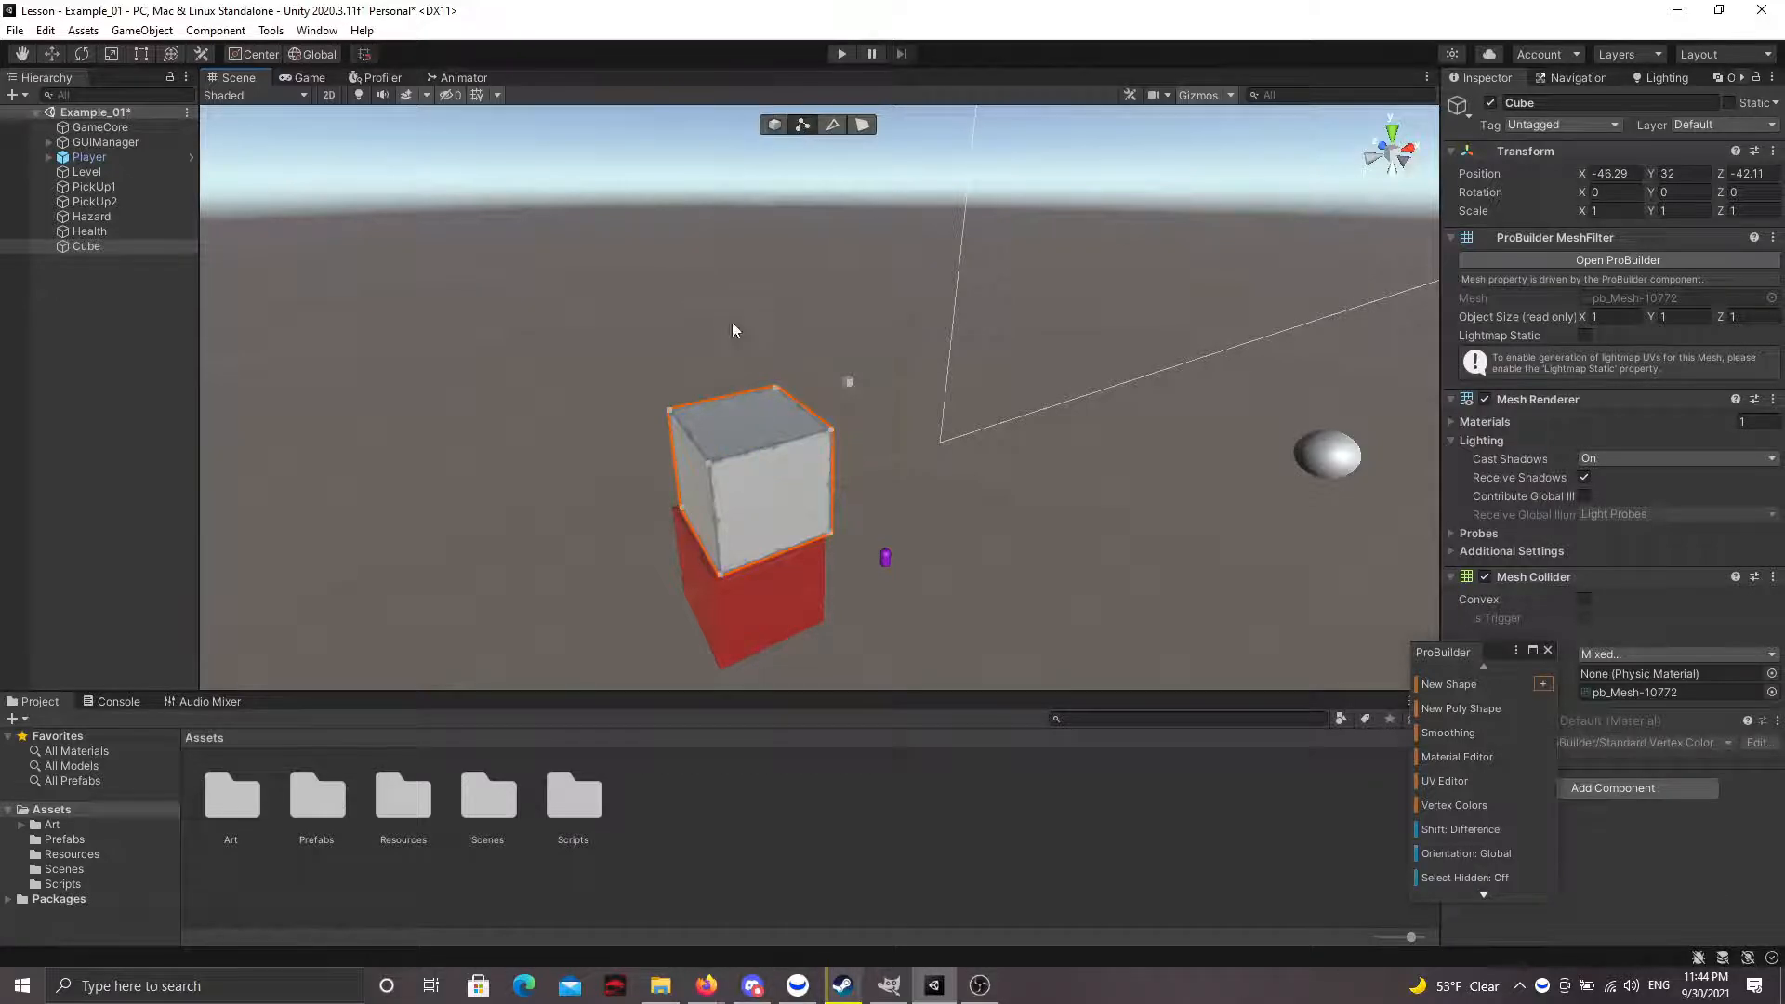
pyautogui.keyDown('alt'); pyautogui.moveTo(733, 323); pyautogui.dragTo(548, 388); pyautogui.keyUp('alt')
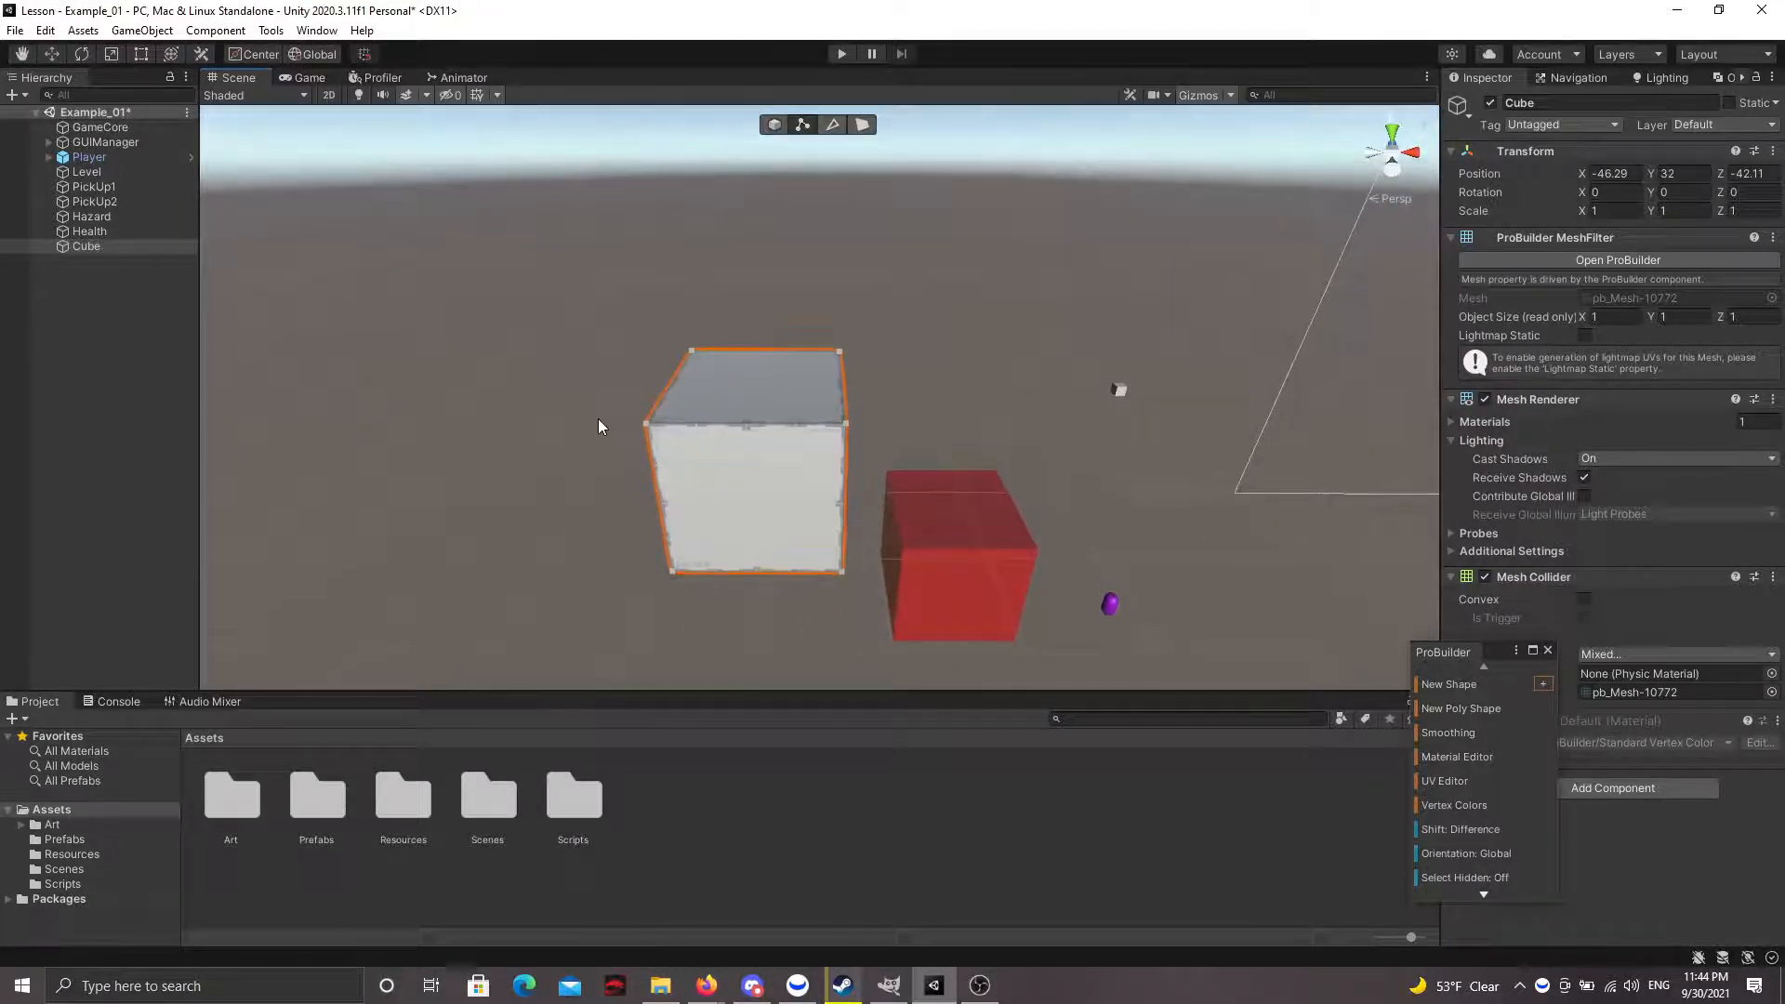
pyautogui.click(647, 426)
pyautogui.keyDown('alt'); pyautogui.moveTo(647, 426); pyautogui.dragTo(655, 420); pyautogui.keyUp('alt')
pyautogui.moveTo(1070, 421); pyautogui.dragTo(837, 450)
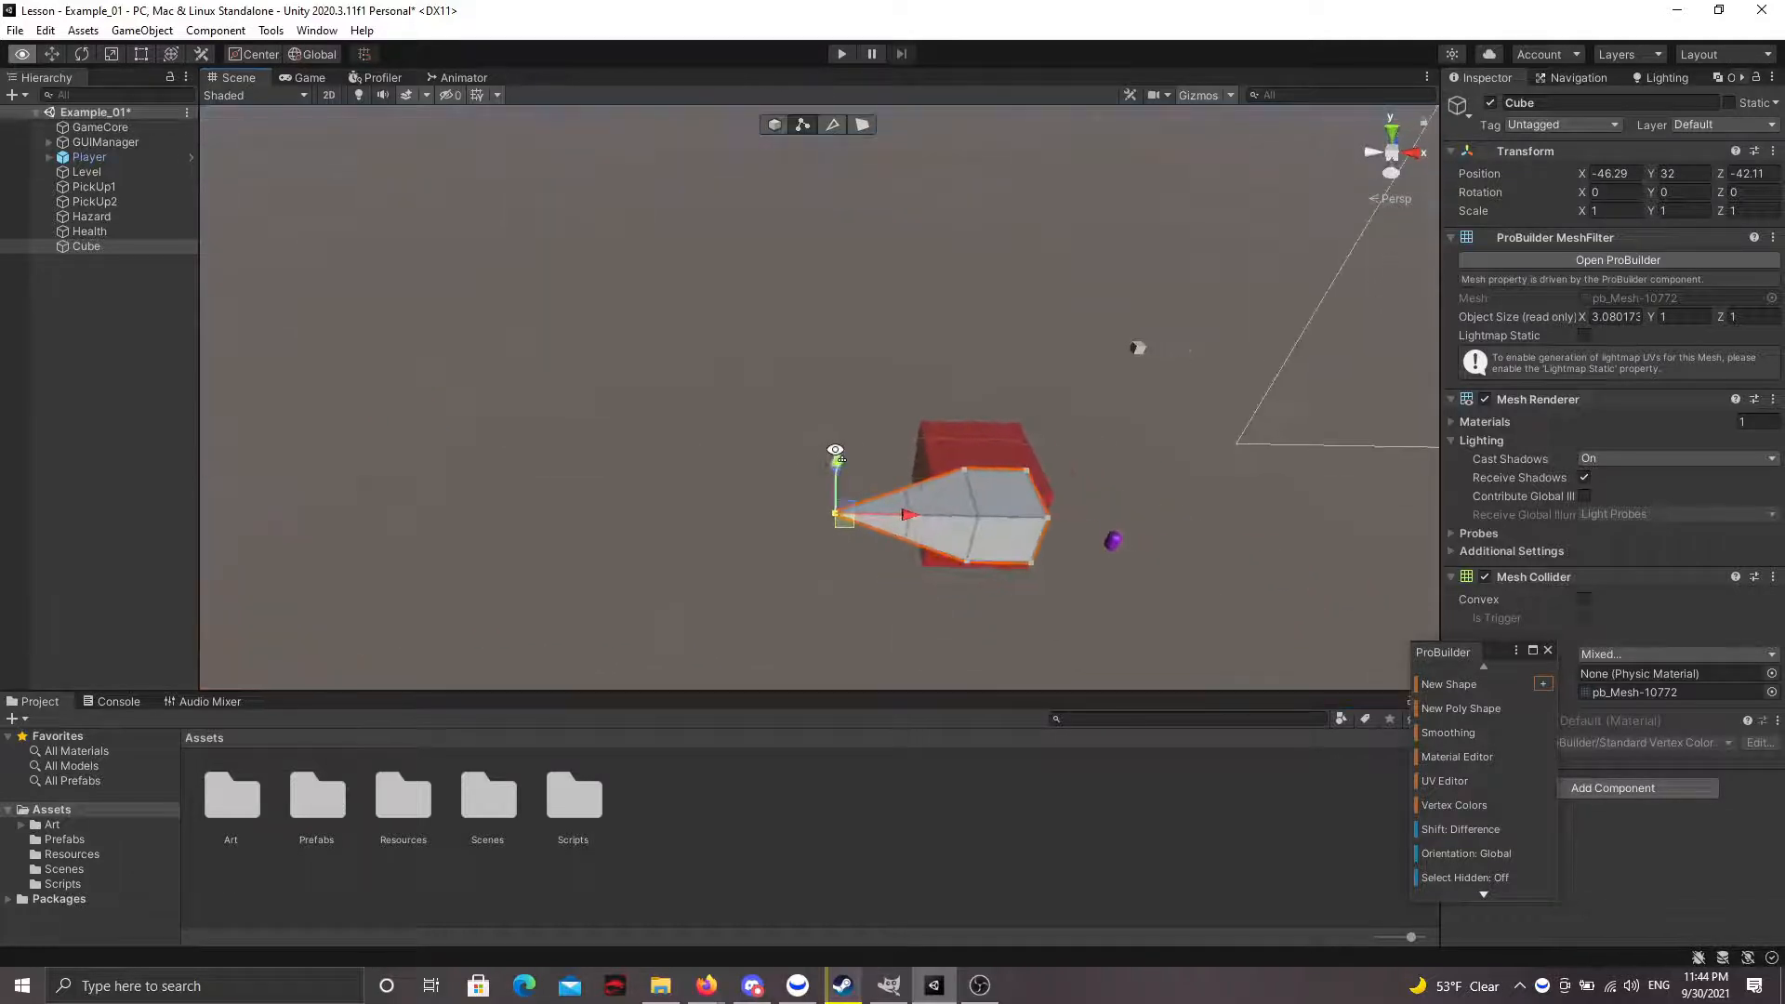
# - Undo the vertex pull, then try moving an upper edge of the cube in edge selection mode and undo it
pyautogui.hotkey('ctrl', 'z')
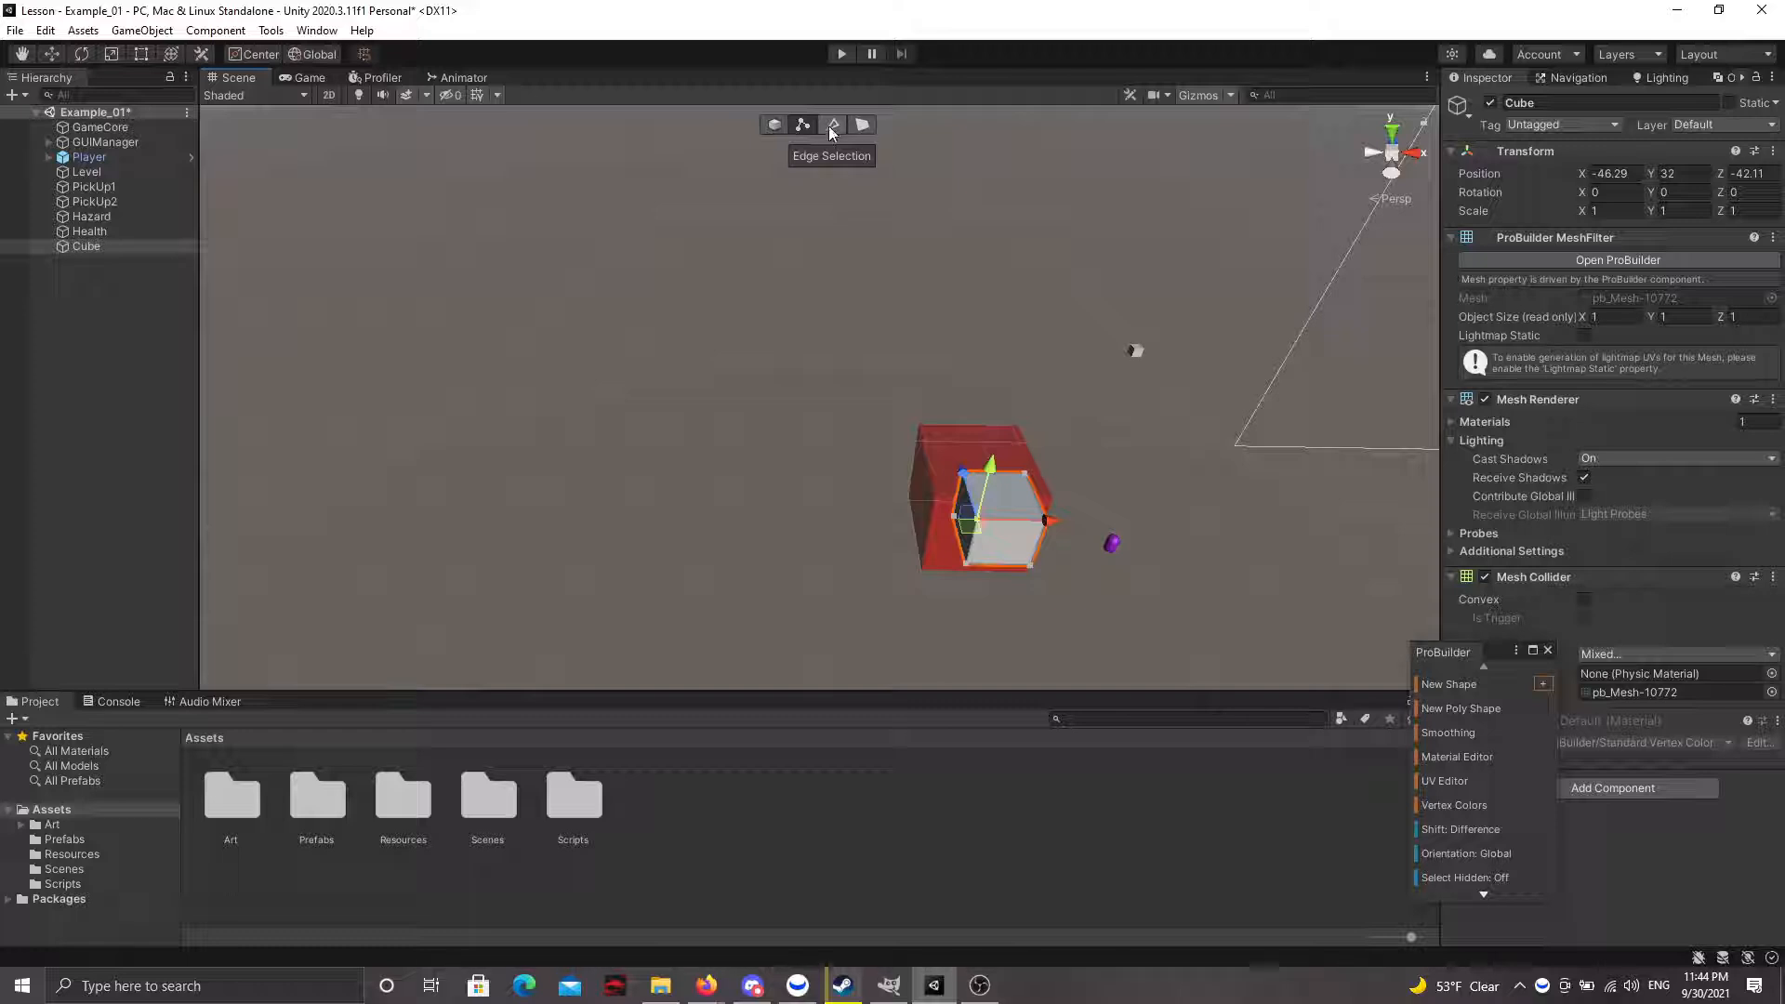
pyautogui.click(831, 125)
pyautogui.click(832, 127)
pyautogui.keyDown('alt'); pyautogui.moveTo(869, 429); pyautogui.dragTo(534, 465); pyautogui.keyUp('alt')
pyautogui.click(774, 432)
pyautogui.press('q')
pyautogui.moveTo(665, 418); pyautogui.dragTo(689, 298, button='right')
pyautogui.press('e')
pyautogui.hotkey('ctrl', 'z')
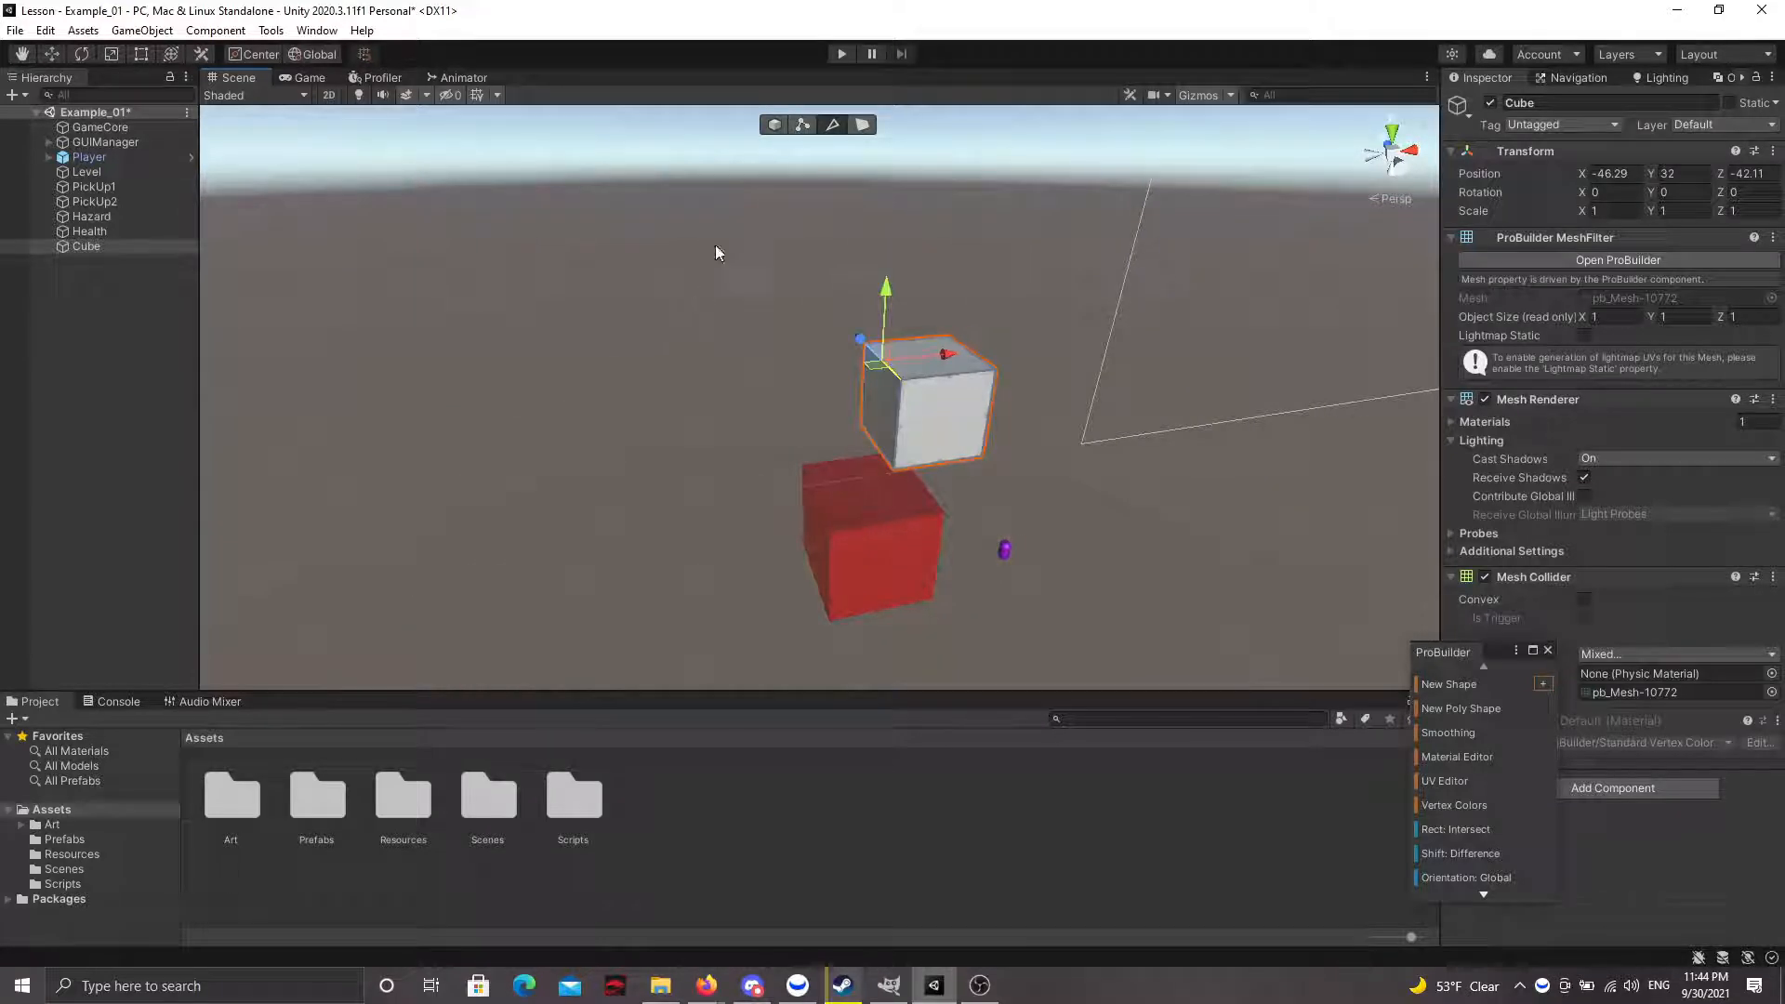
# - In face selection mode, try pulling one side face of the cube until the mesh is about 5.91 units long in X, and undo it
pyautogui.click(865, 127)
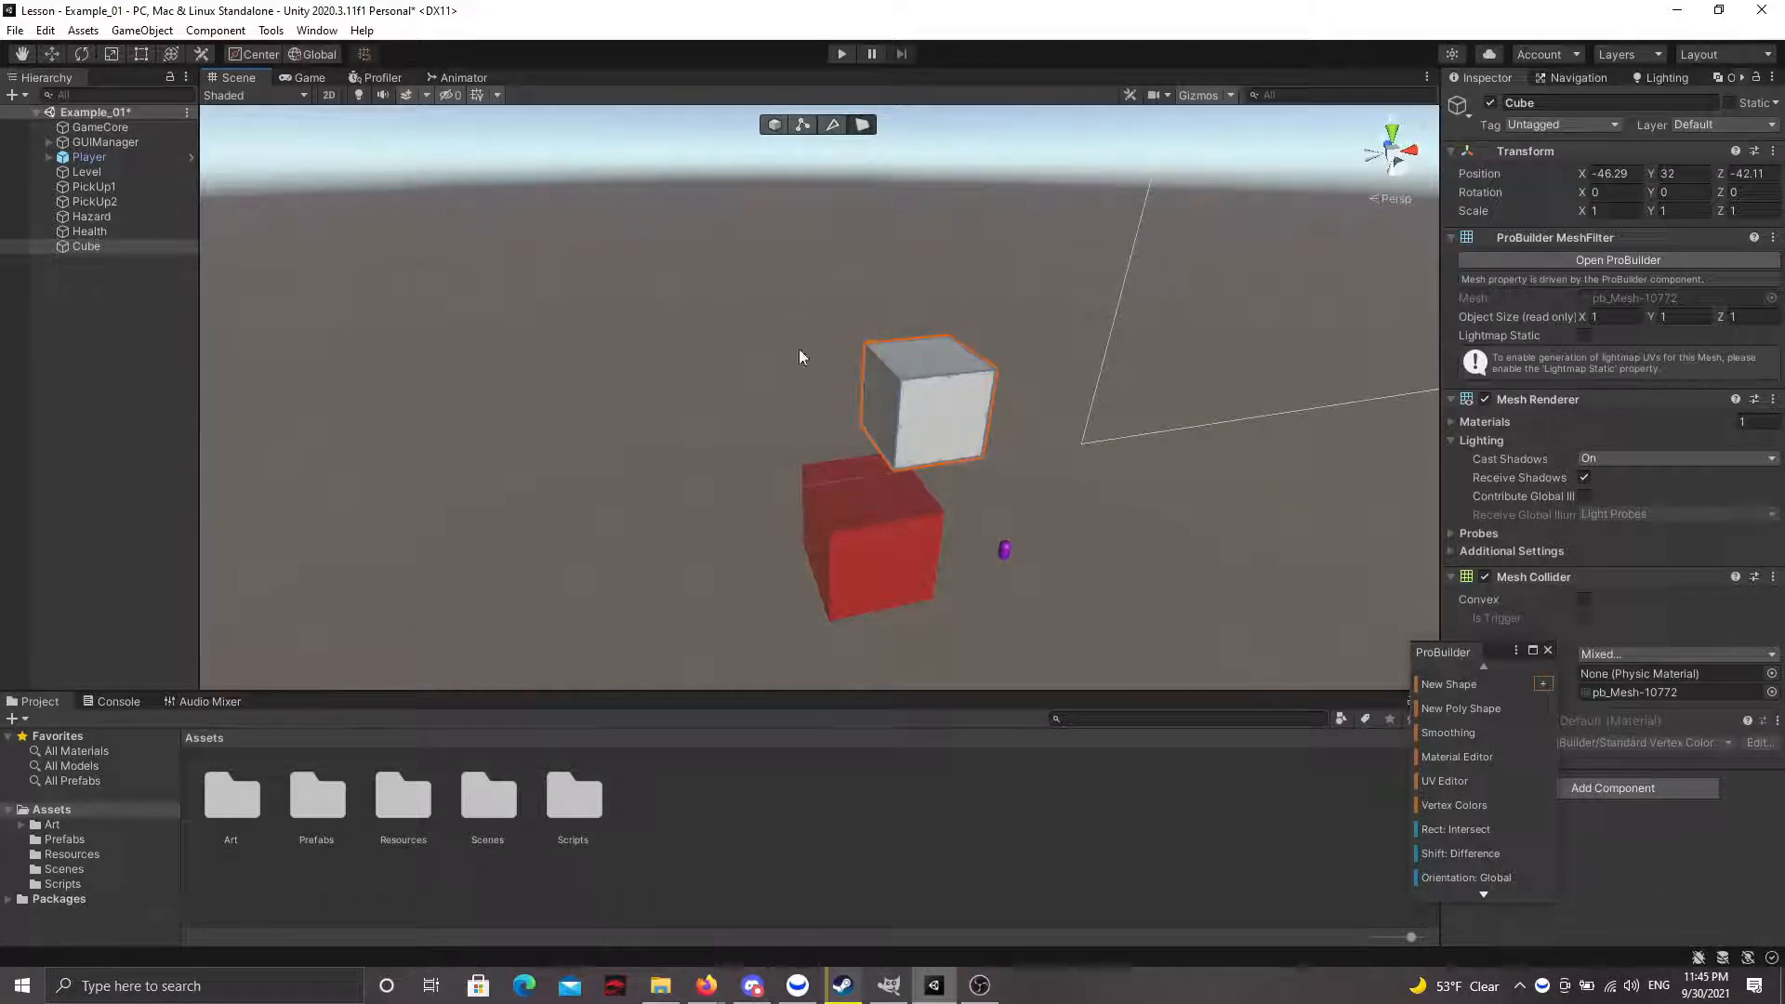
pyautogui.click(888, 405)
pyautogui.keyDown('shift'); pyautogui.moveTo(946, 400); pyautogui.dragTo(537, 398); pyautogui.keyUp('shift')
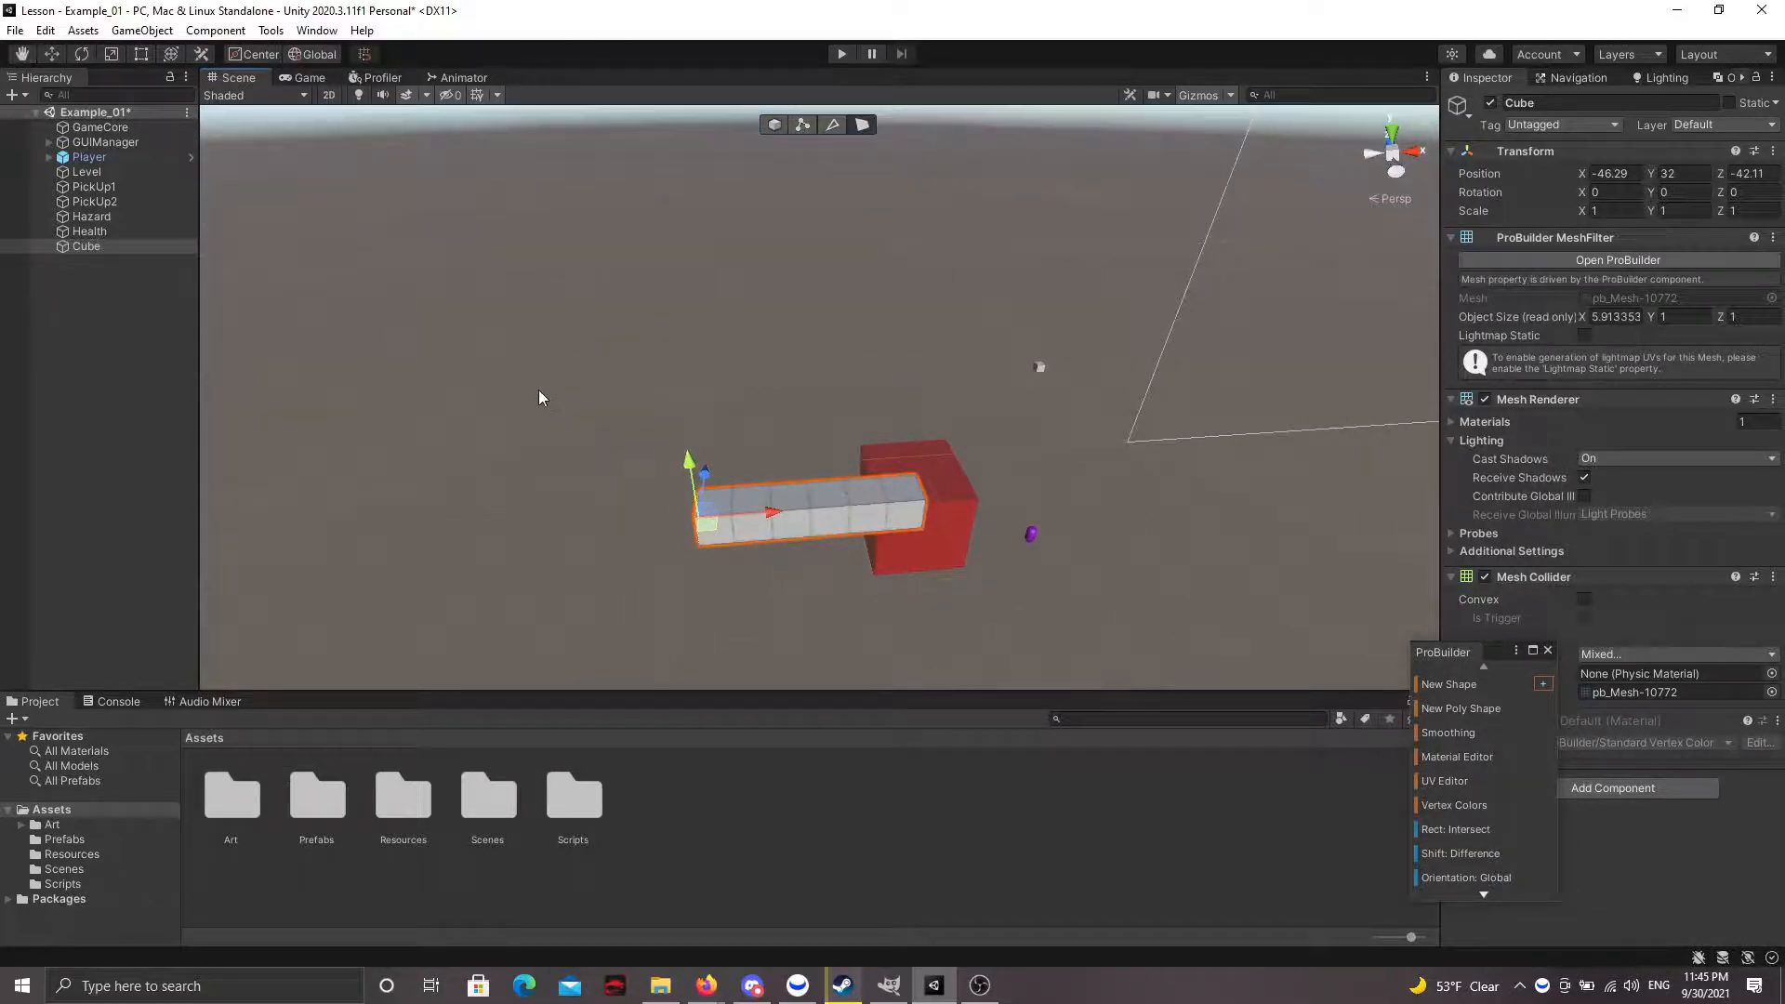
pyautogui.hotkey('ctrl', 'z')
pyautogui.keyDown('alt'); pyautogui.moveTo(604, 386); pyautogui.dragTo(726, 267); pyautogui.keyUp('alt')
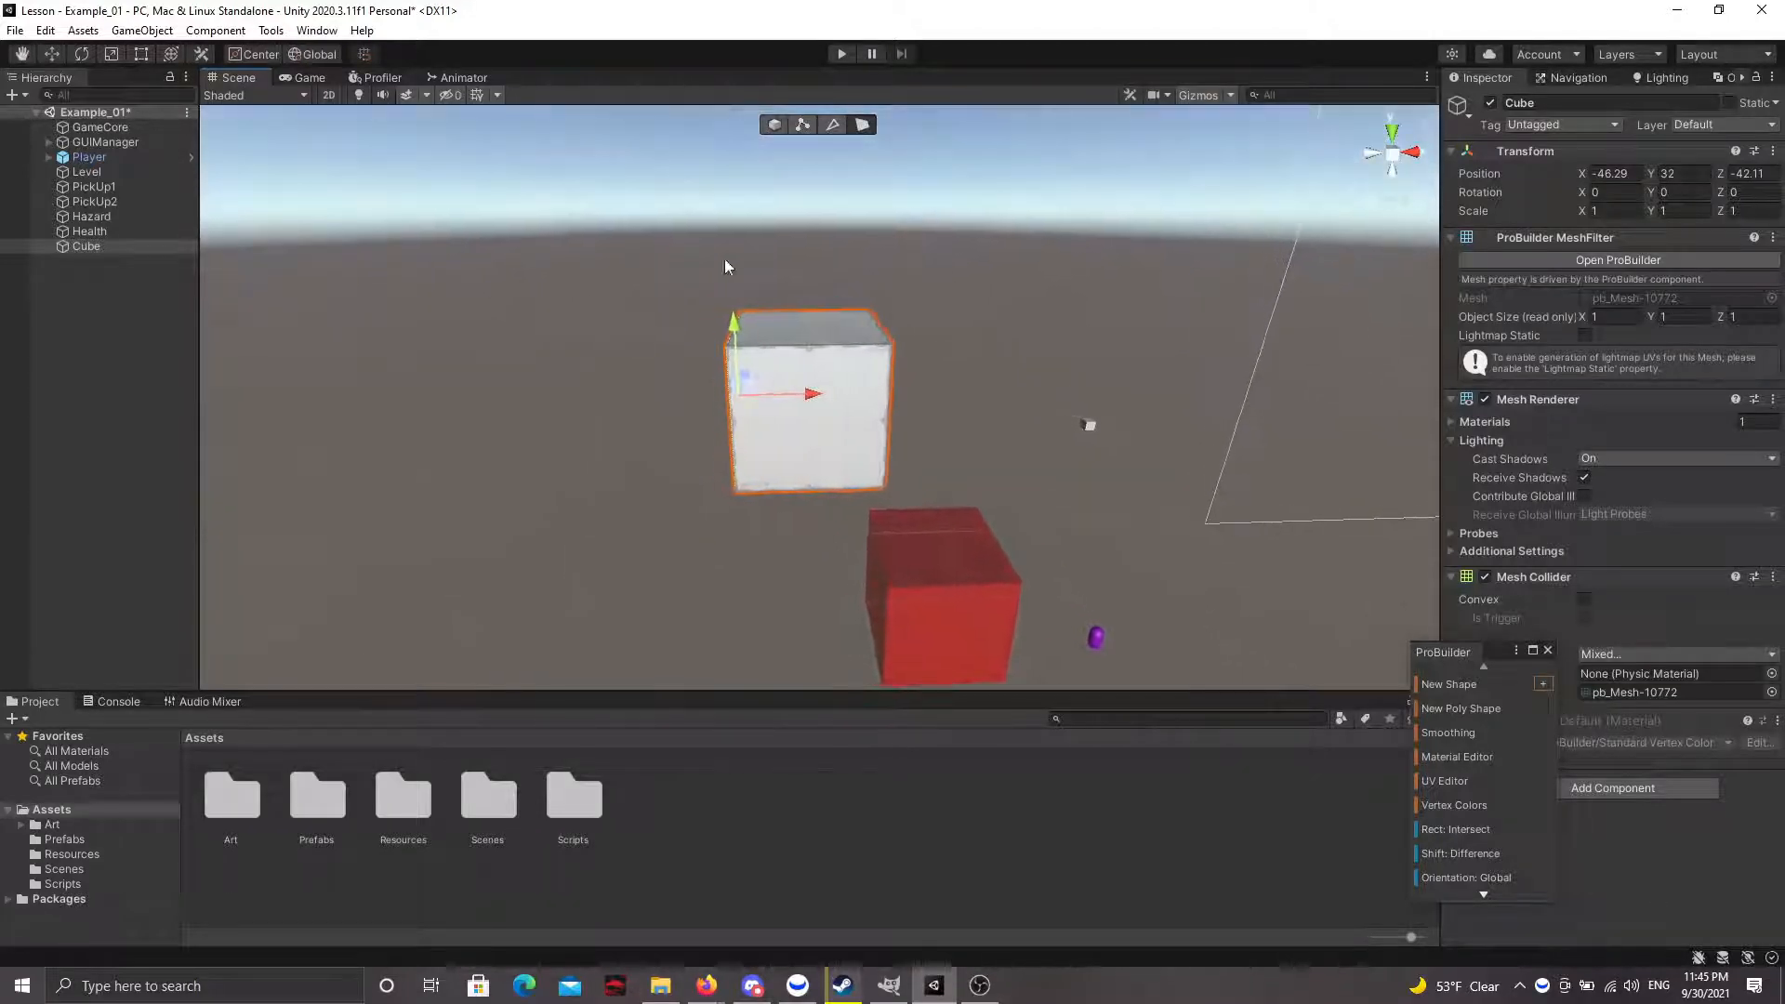
# - Back in object selection mode, try stretching the cube along X with the Scale tool to about 7.25, and undo it
pyautogui.click(778, 133)
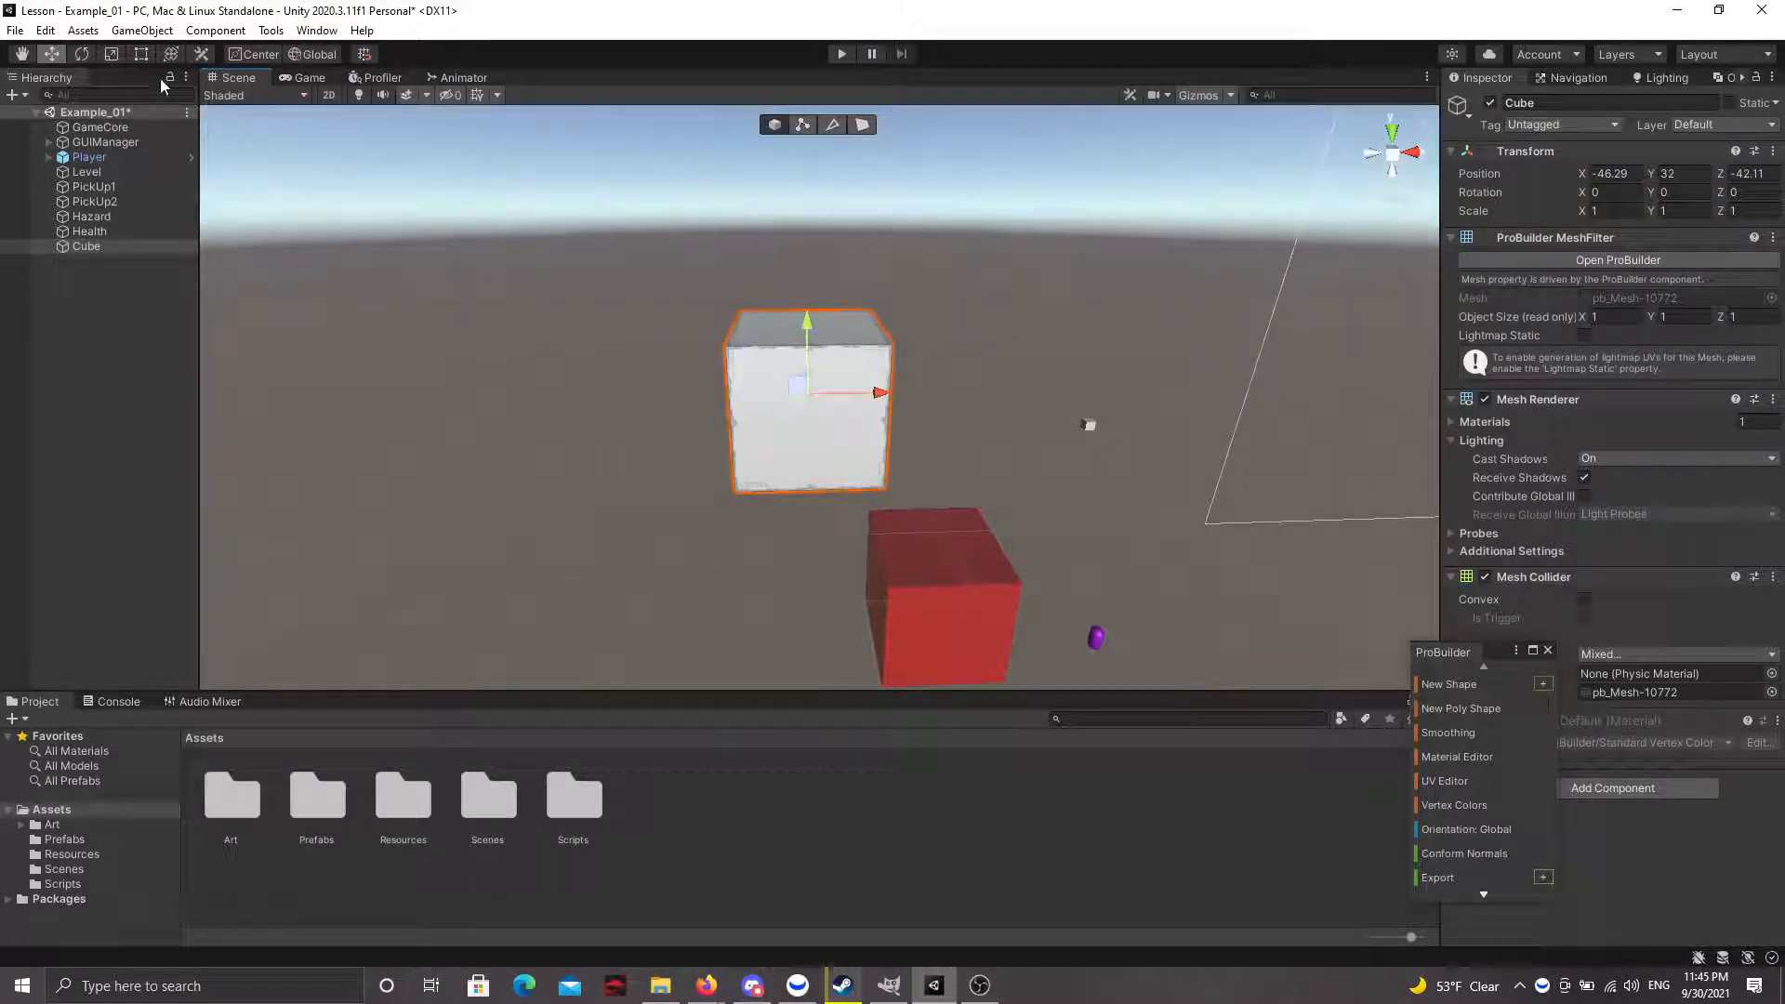
pyautogui.click(111, 56)
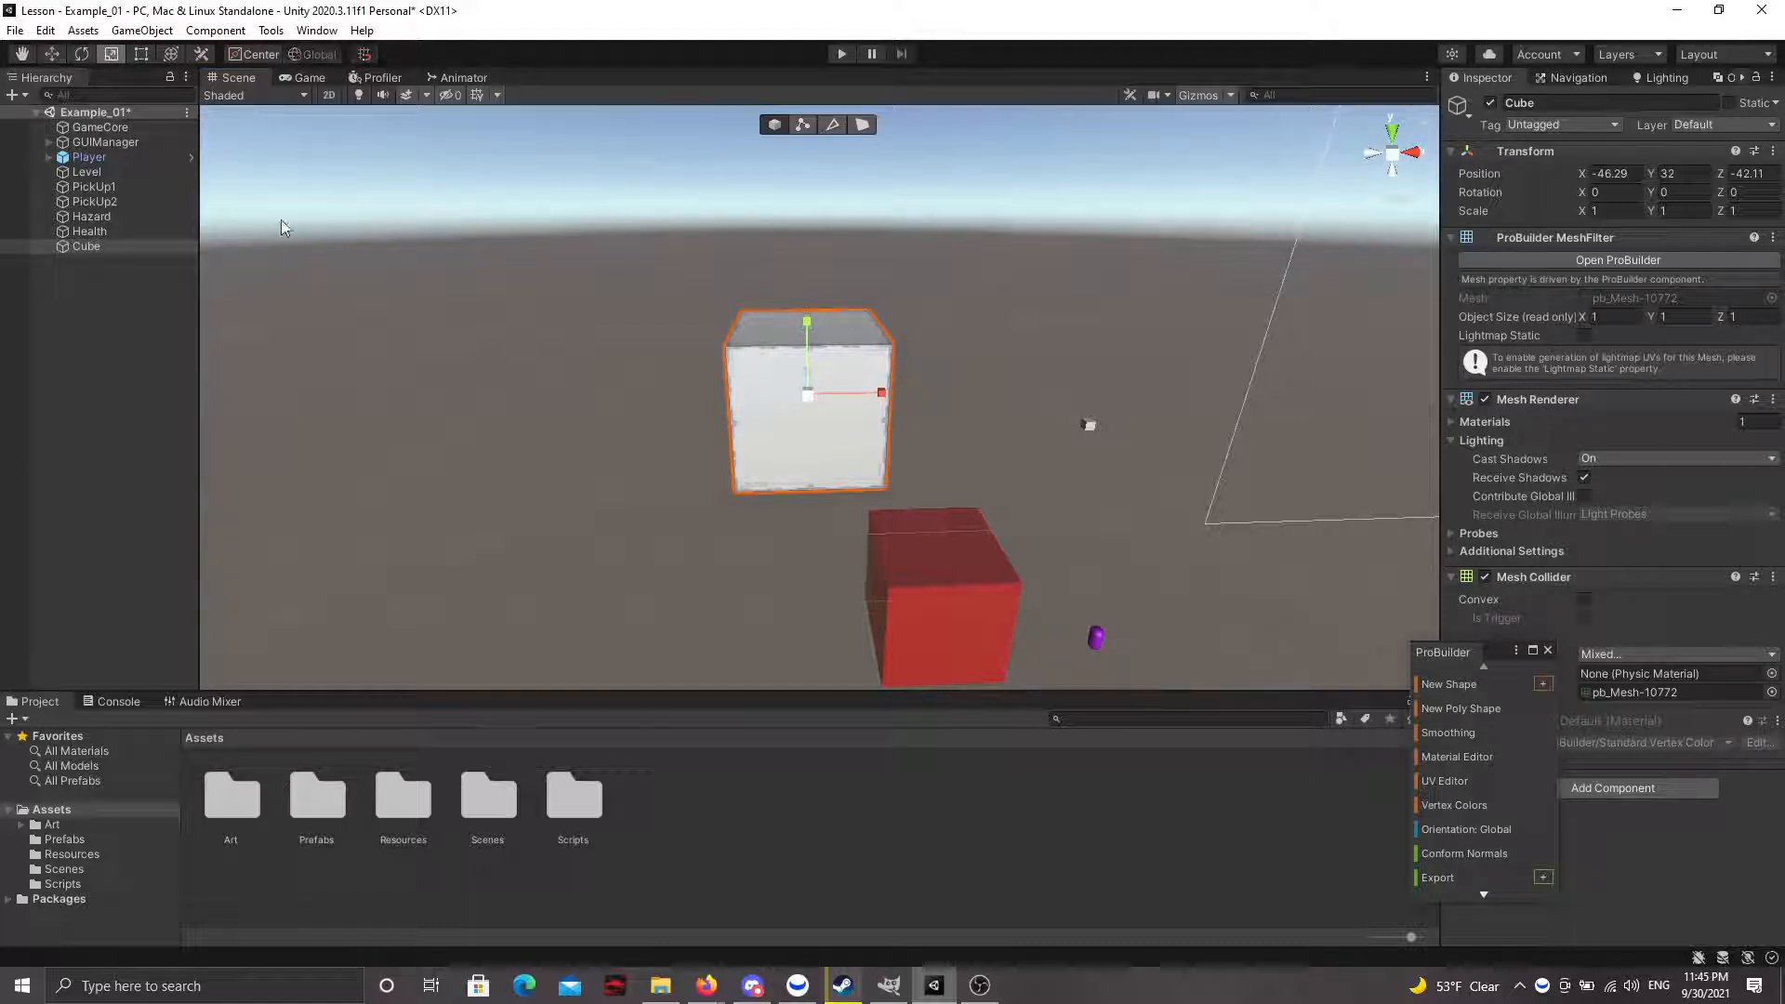
pyautogui.moveTo(881, 398); pyautogui.dragTo(1341, 413)
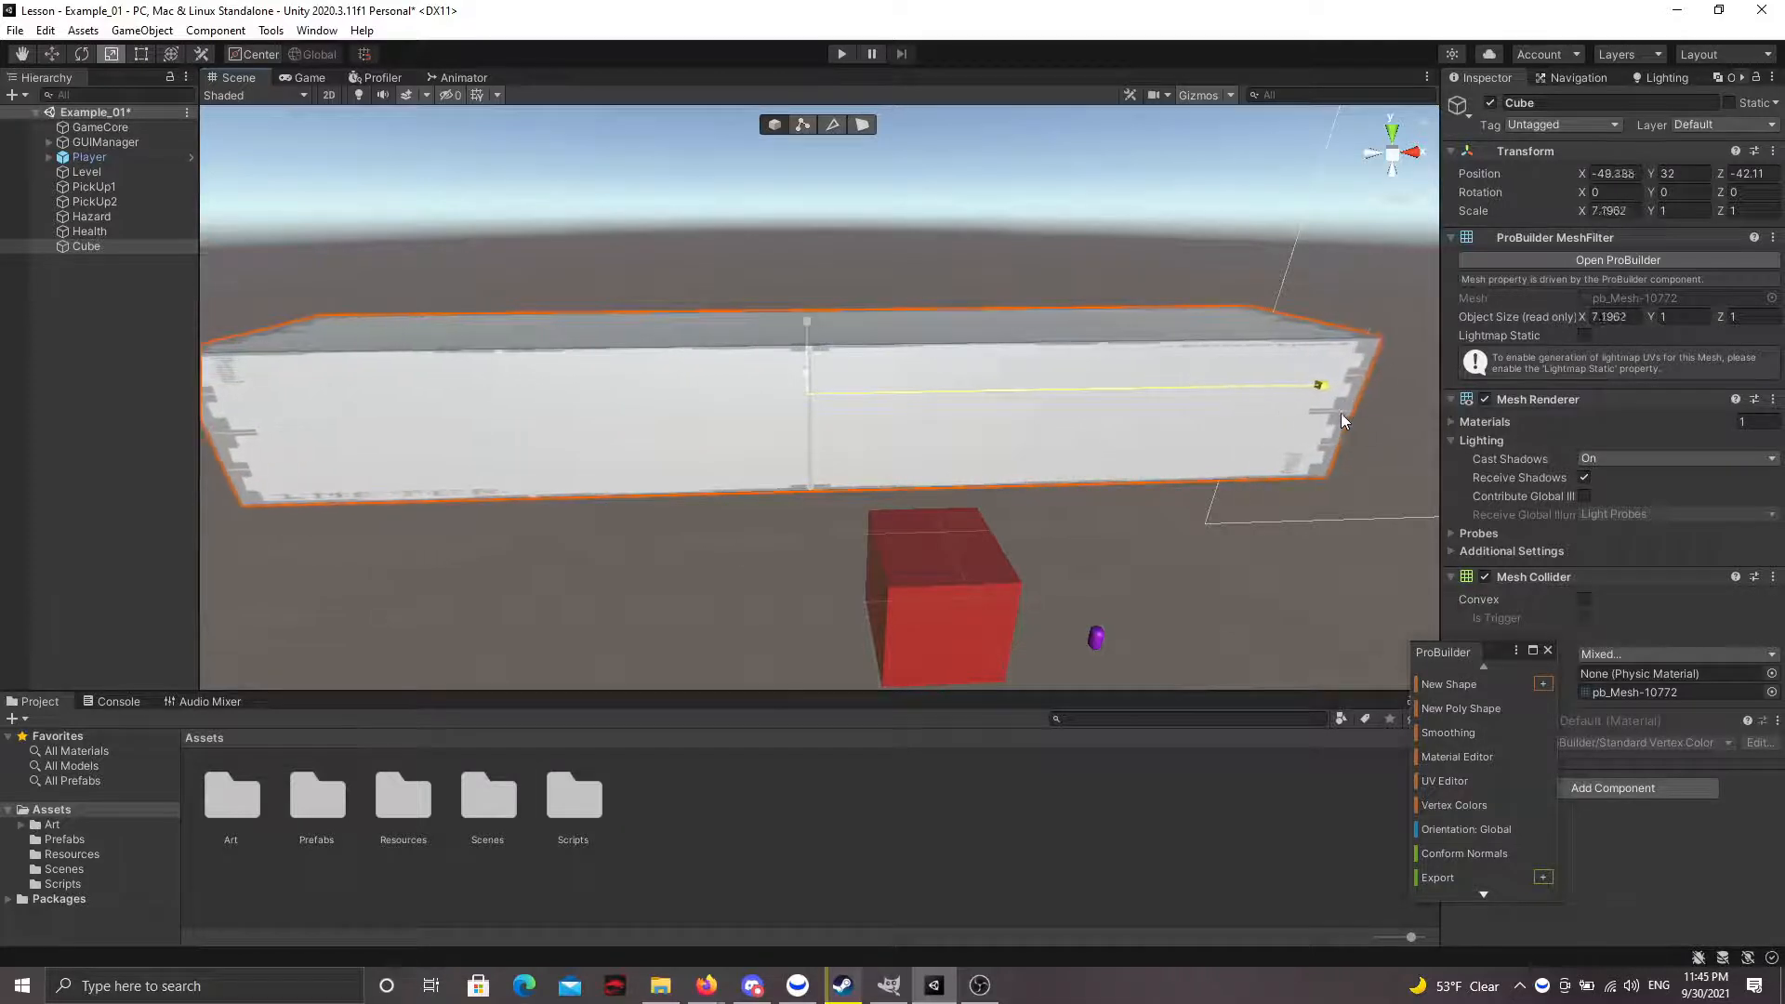
pyautogui.keyDown('alt'); pyautogui.moveTo(996, 398); pyautogui.dragTo(973, 356); pyautogui.keyUp('alt')
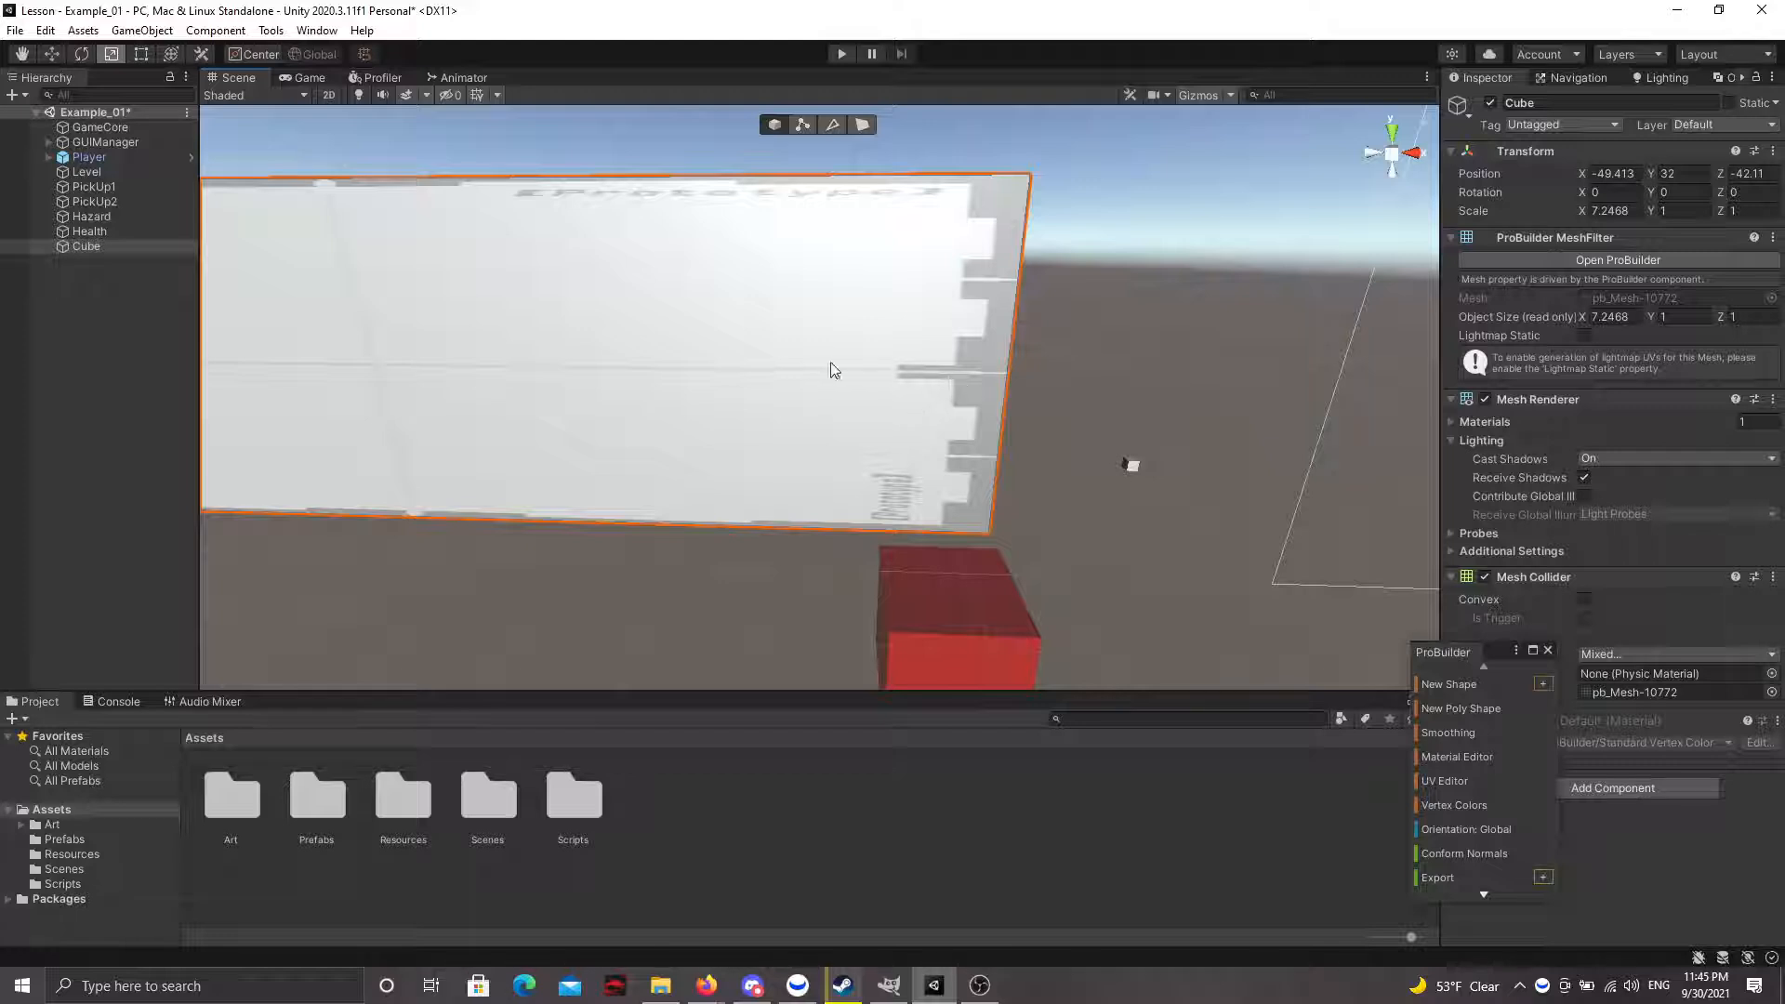
pyautogui.moveTo(747, 338); pyautogui.dragTo(640, 350, button='right')
pyautogui.press('a')
pyautogui.press('s')
pyautogui.press('w')
pyautogui.hotkey('ctrl', 'z')
# - Set the cube's scale to 4 × 4 × 4
pyautogui.press('w')
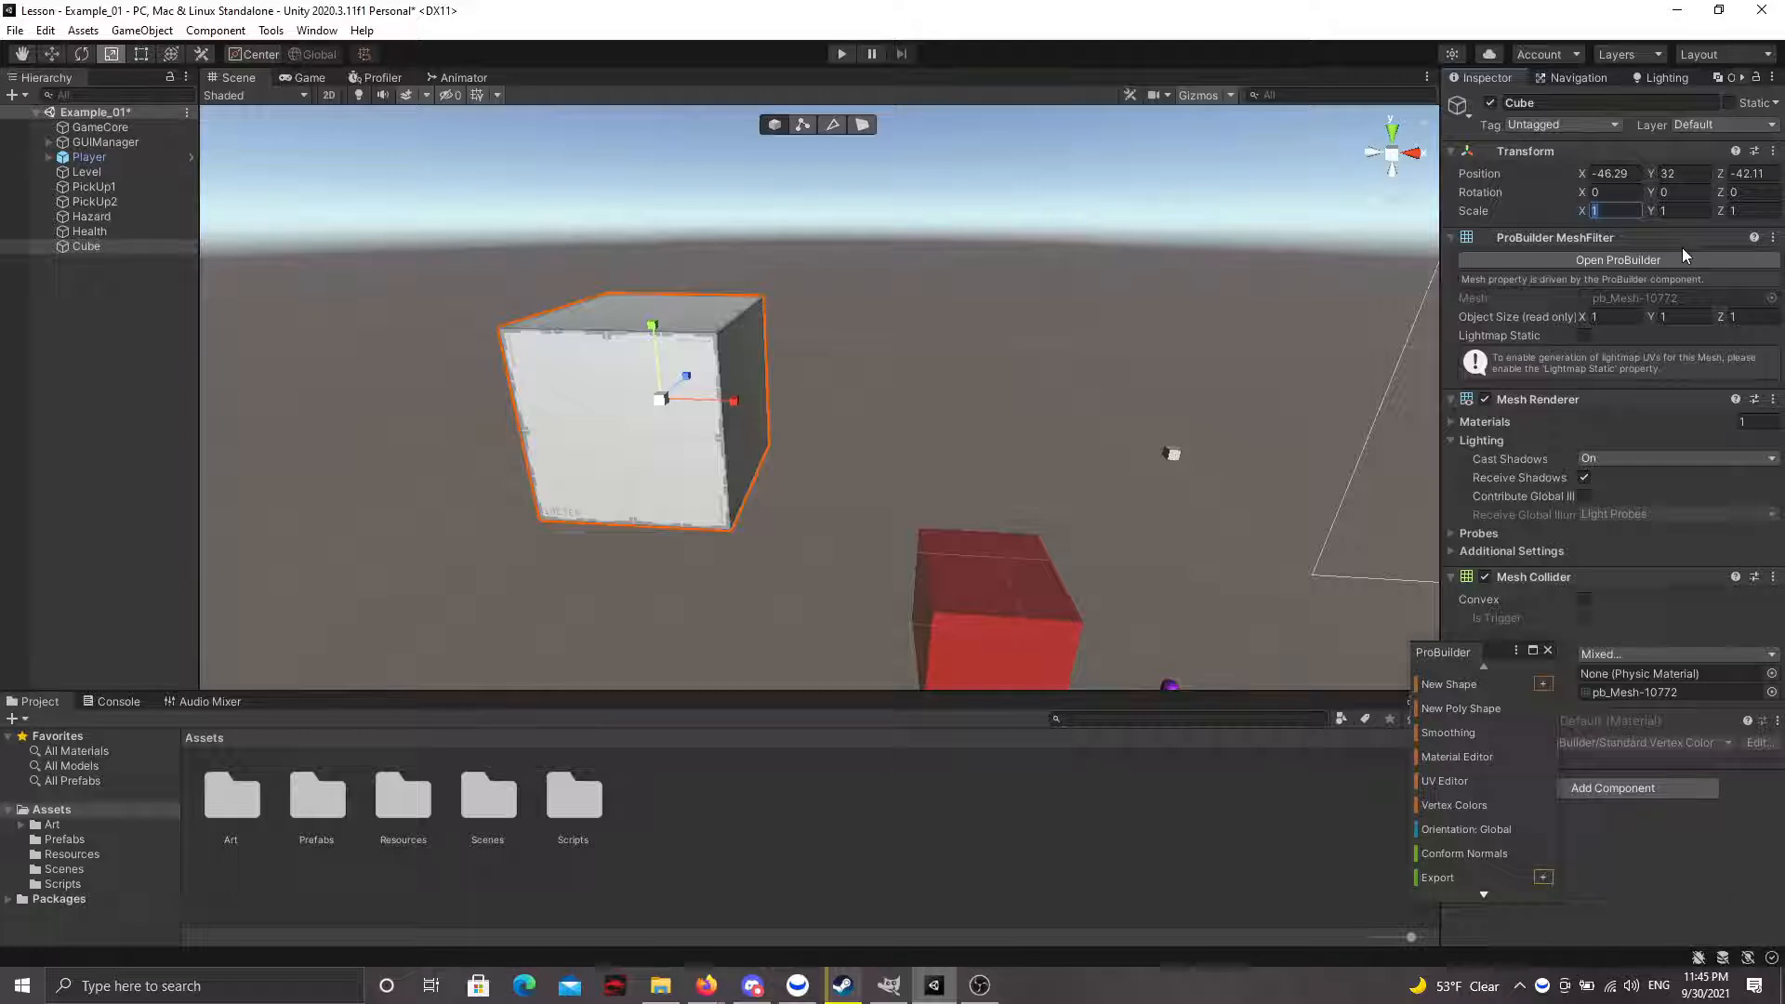
pyautogui.write('4')
pyautogui.click(1669, 211)
pyautogui.write('4')
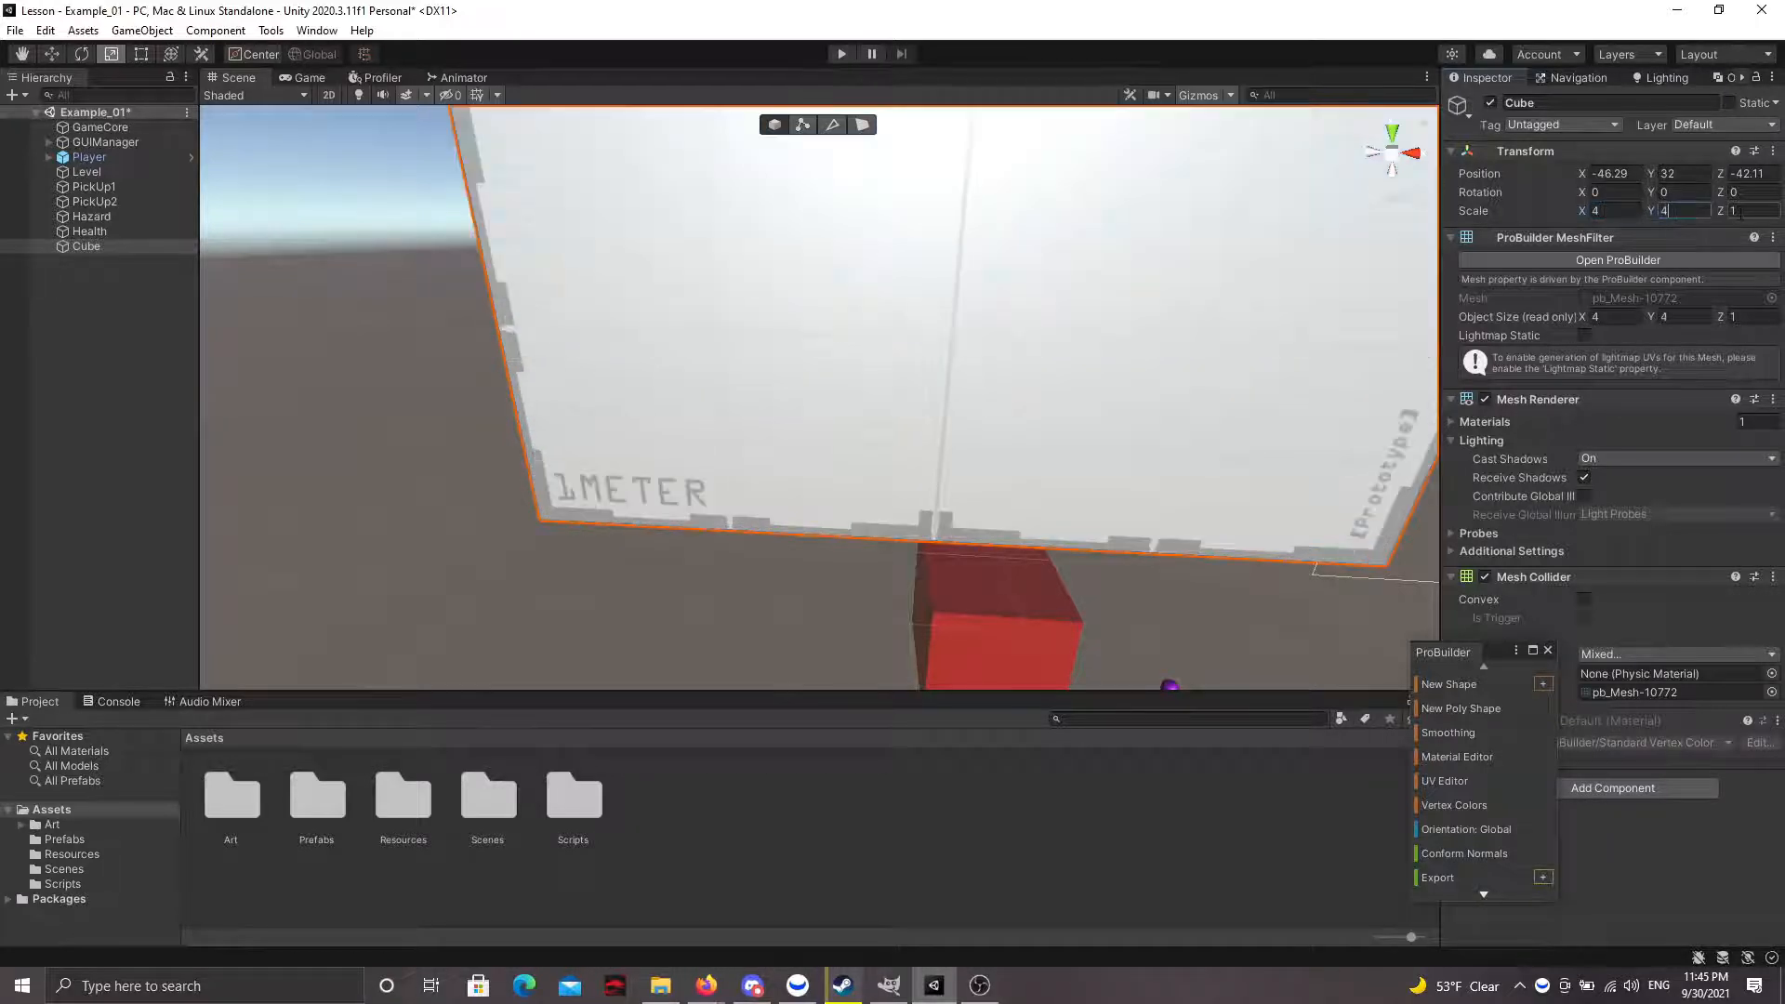
pyautogui.write('4')
pyautogui.press('s')
pyautogui.moveTo(1046, 311); pyautogui.dragTo(949, 318, button='right')
pyautogui.press('w')
pyautogui.press('d')
pyautogui.press('s')
pyautogui.press('d')
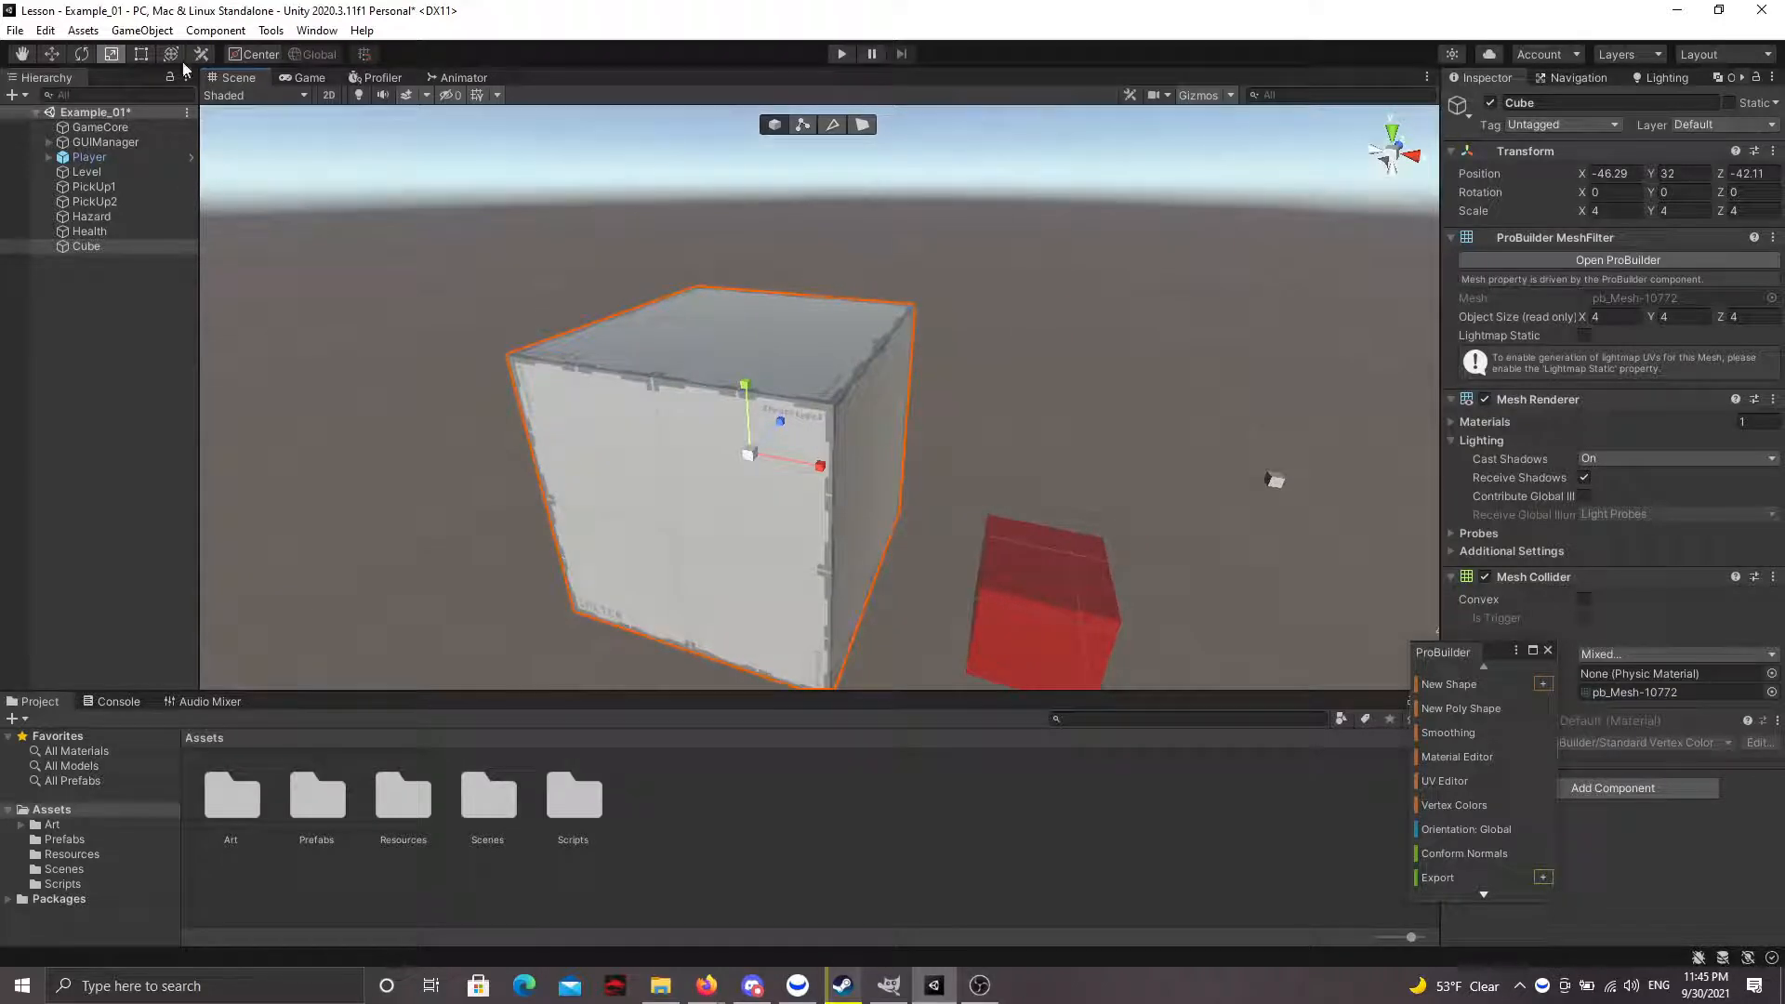
# - In face selection mode, select the cube's side face facing the X direction, try pulling it outward along X, and undo the pull
pyautogui.press('s')
pyautogui.moveTo(601, 313); pyautogui.dragTo(614, 314, button='right')
pyautogui.press('d')
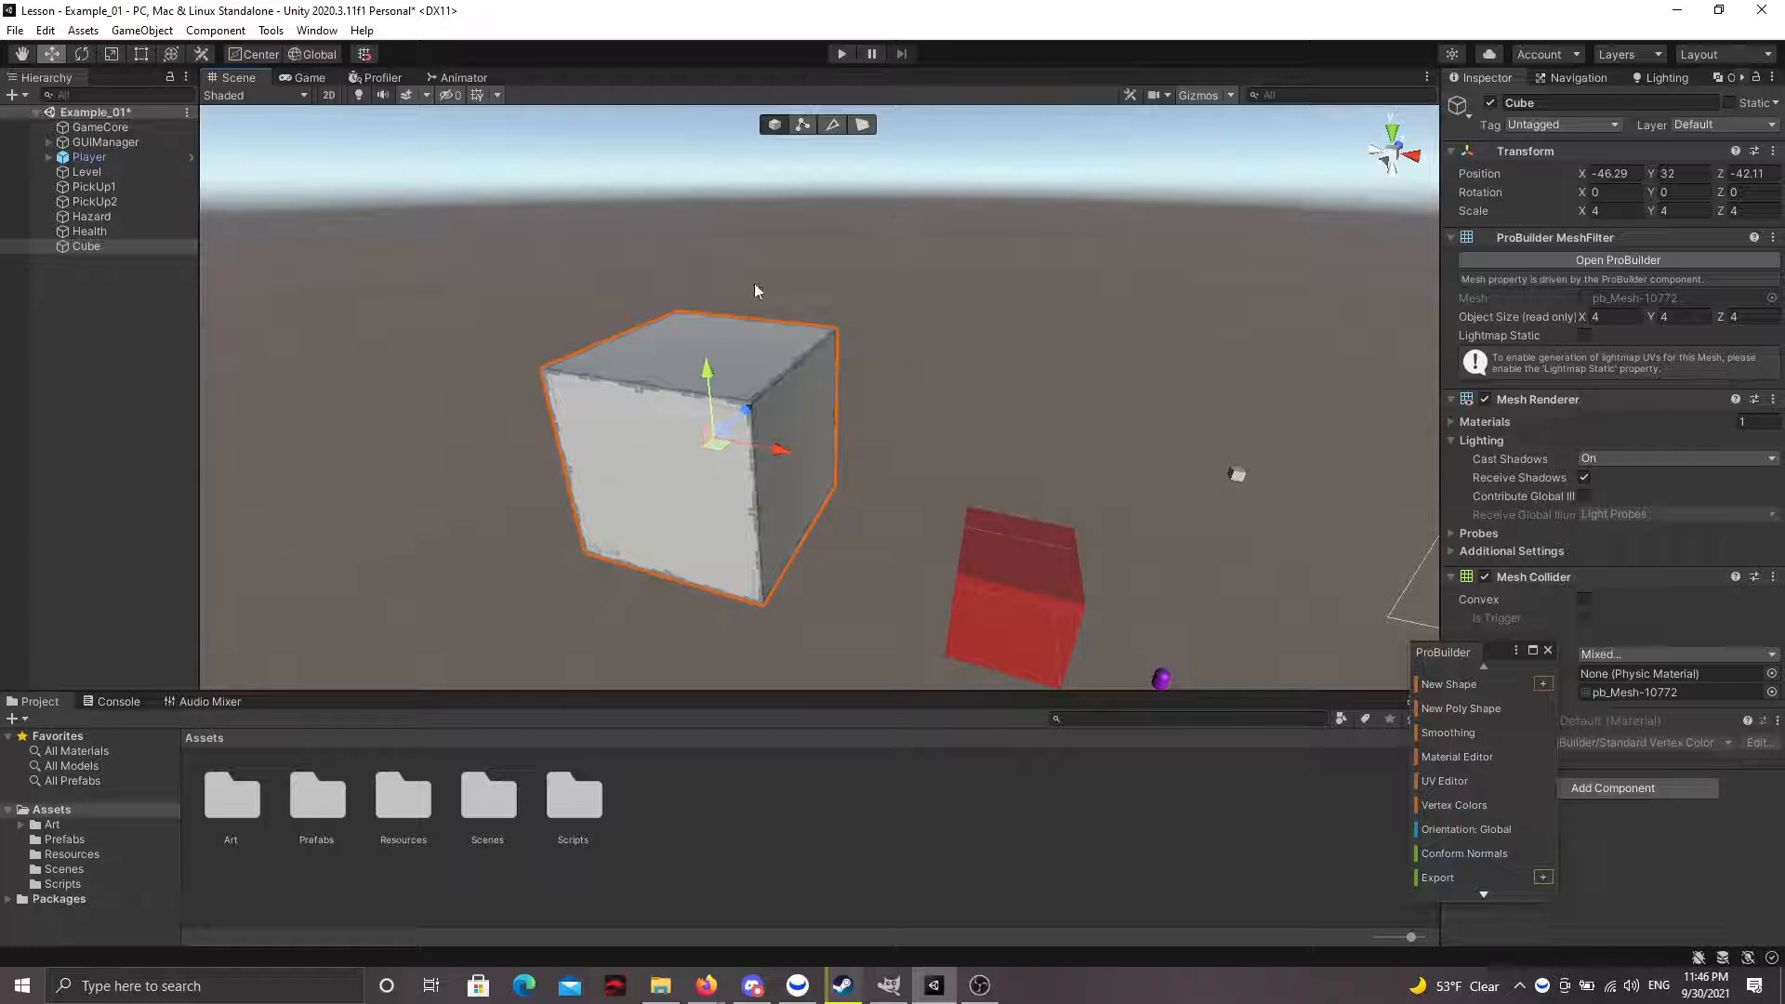
pyautogui.moveTo(756, 285)
pyautogui.mouseDown(button='right')
pyautogui.moveTo(742, 301)
pyautogui.moveTo(752, 290)
pyautogui.mouseUp(button='right')
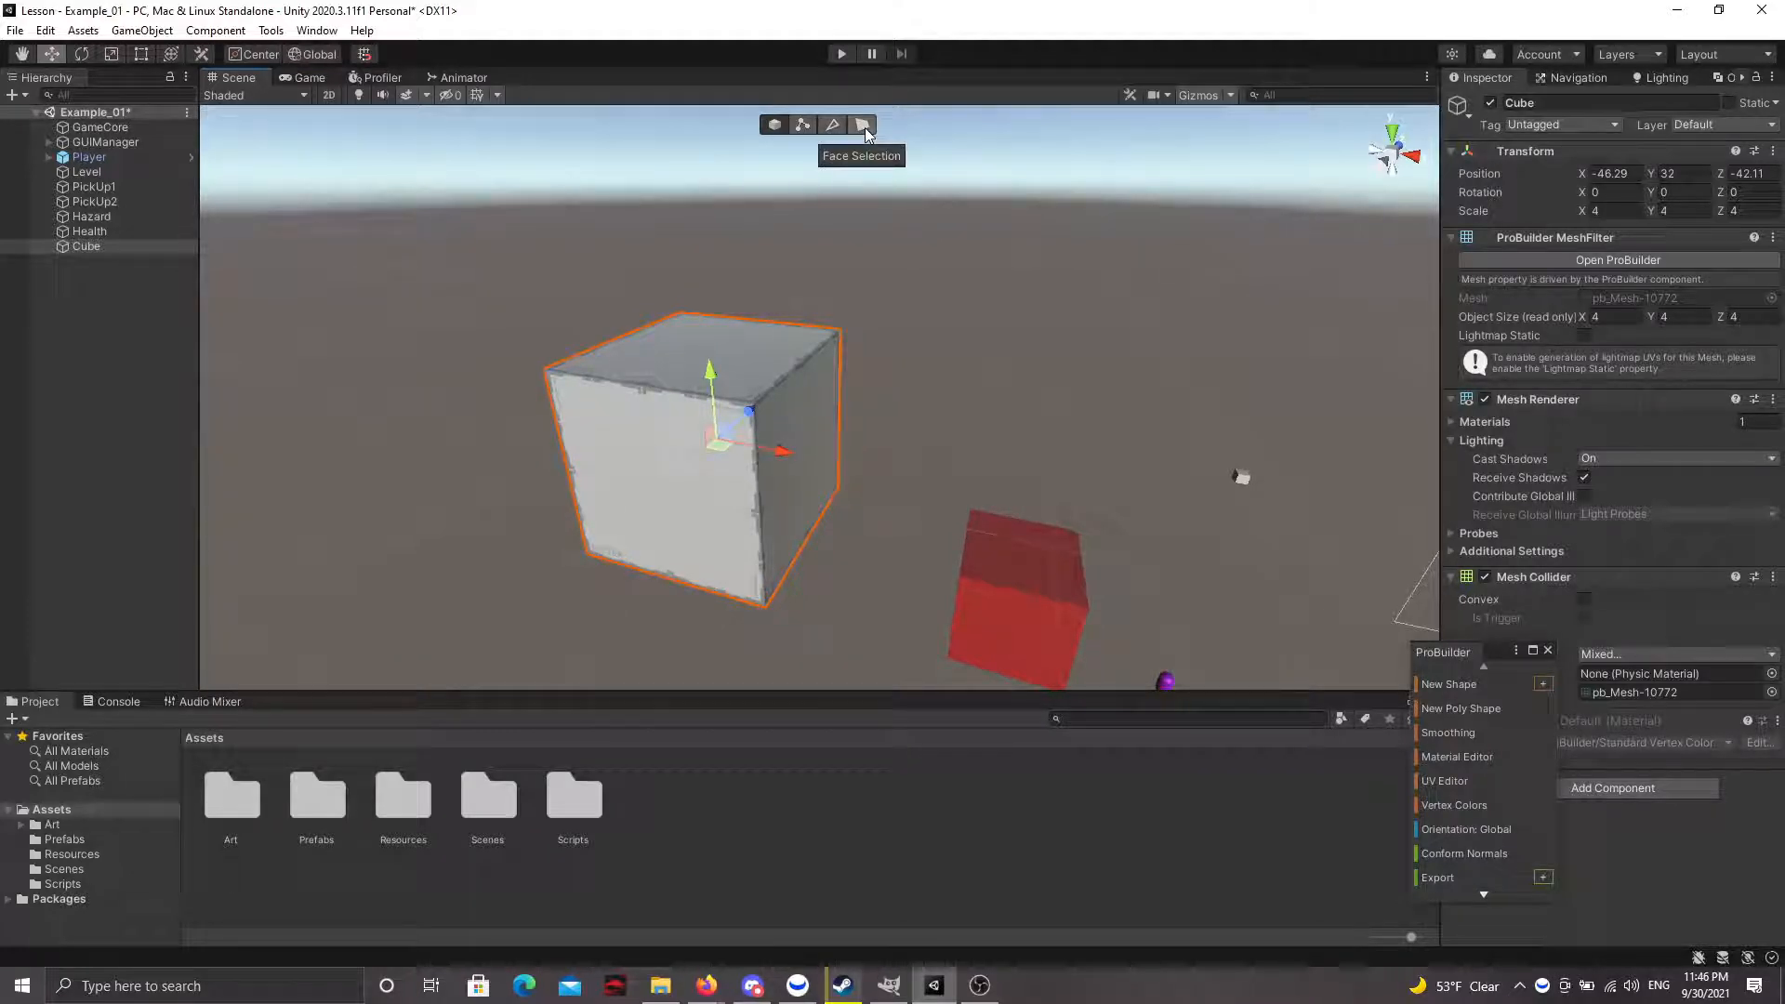
pyautogui.click(864, 131)
pyautogui.scroll(-4, 841, 409)
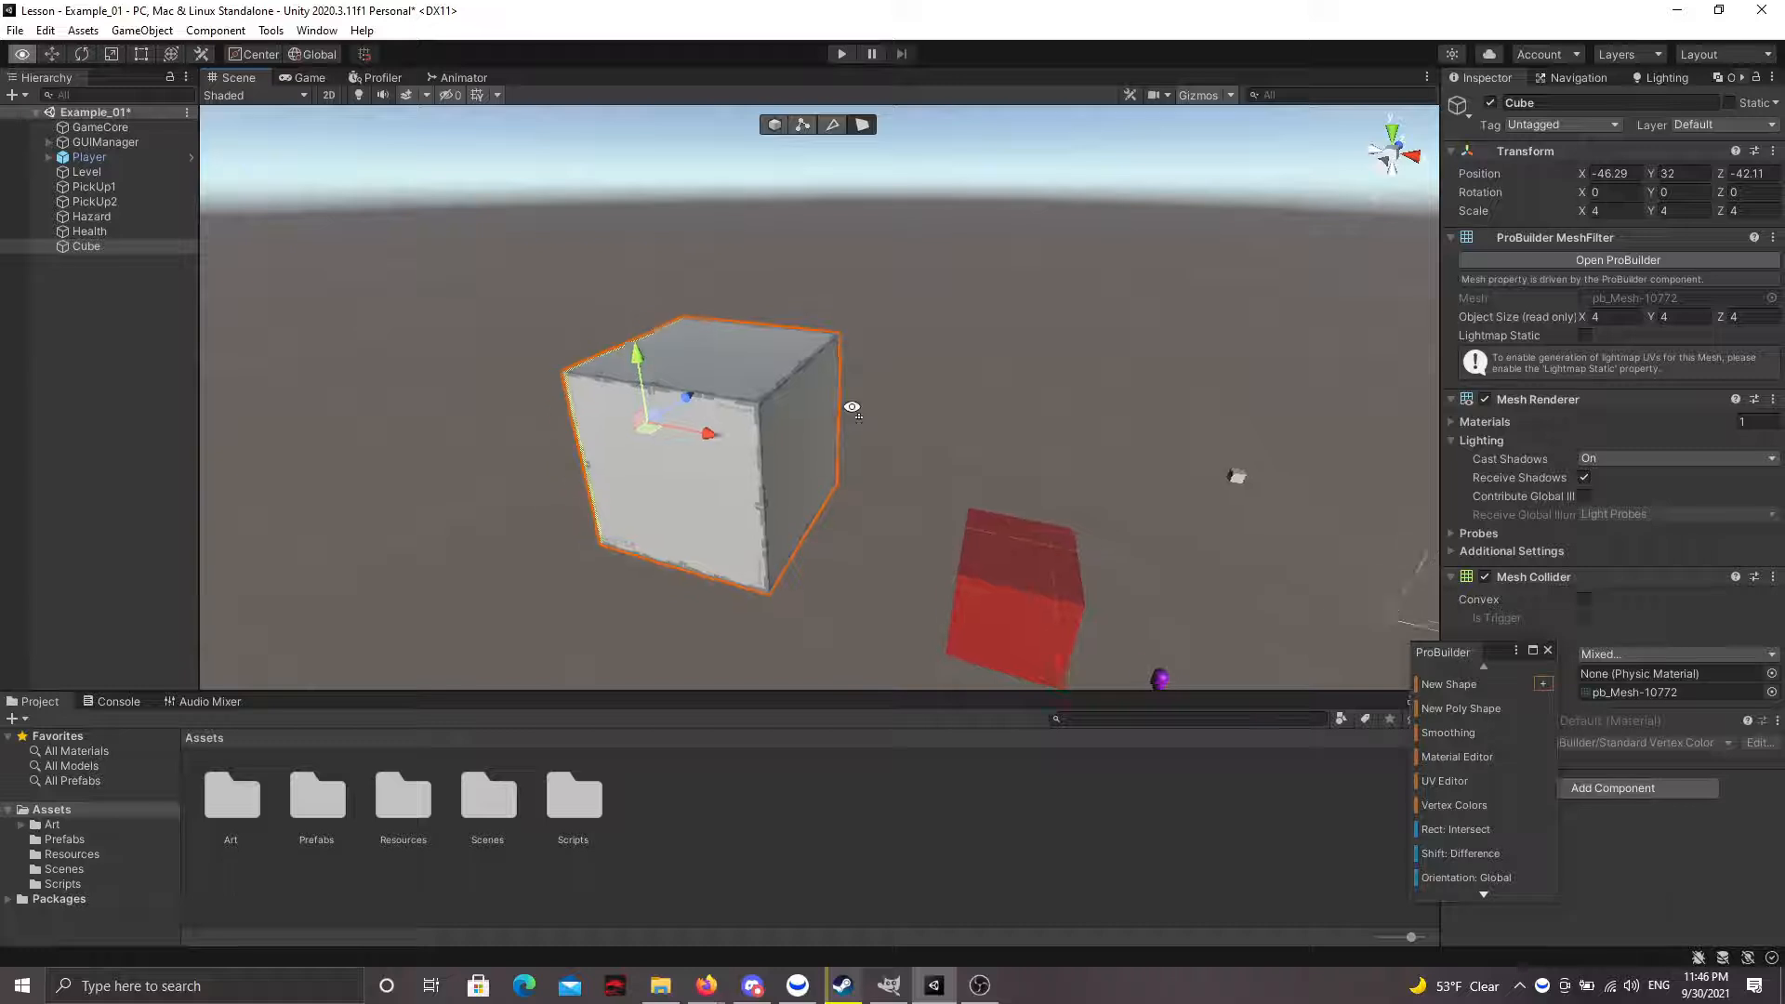
pyautogui.click(770, 409)
pyautogui.moveTo(770, 410); pyautogui.dragTo(877, 462, button='right')
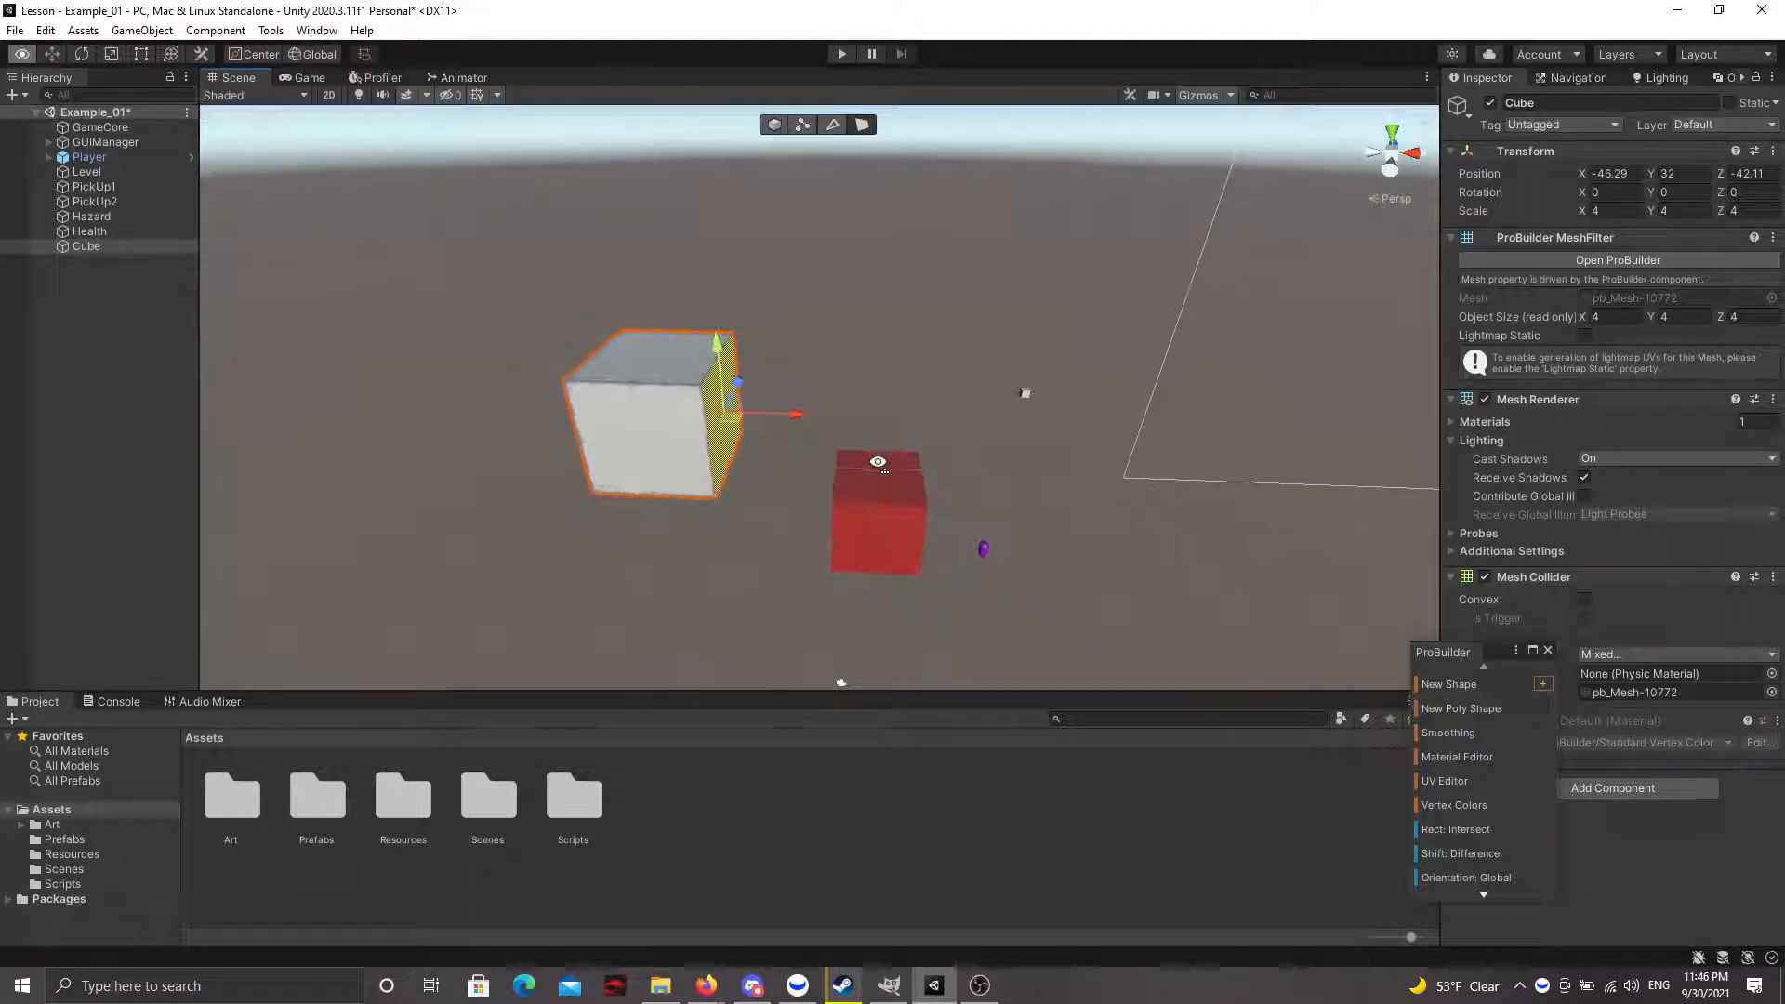
pyautogui.keyDown('shift'); pyautogui.moveTo(811, 421); pyautogui.dragTo(1088, 473); pyautogui.keyUp('shift')
pyautogui.press('s')
pyautogui.moveTo(871, 411); pyautogui.dragTo(817, 400, button='right')
pyautogui.hotkey('ctrl', 'z')
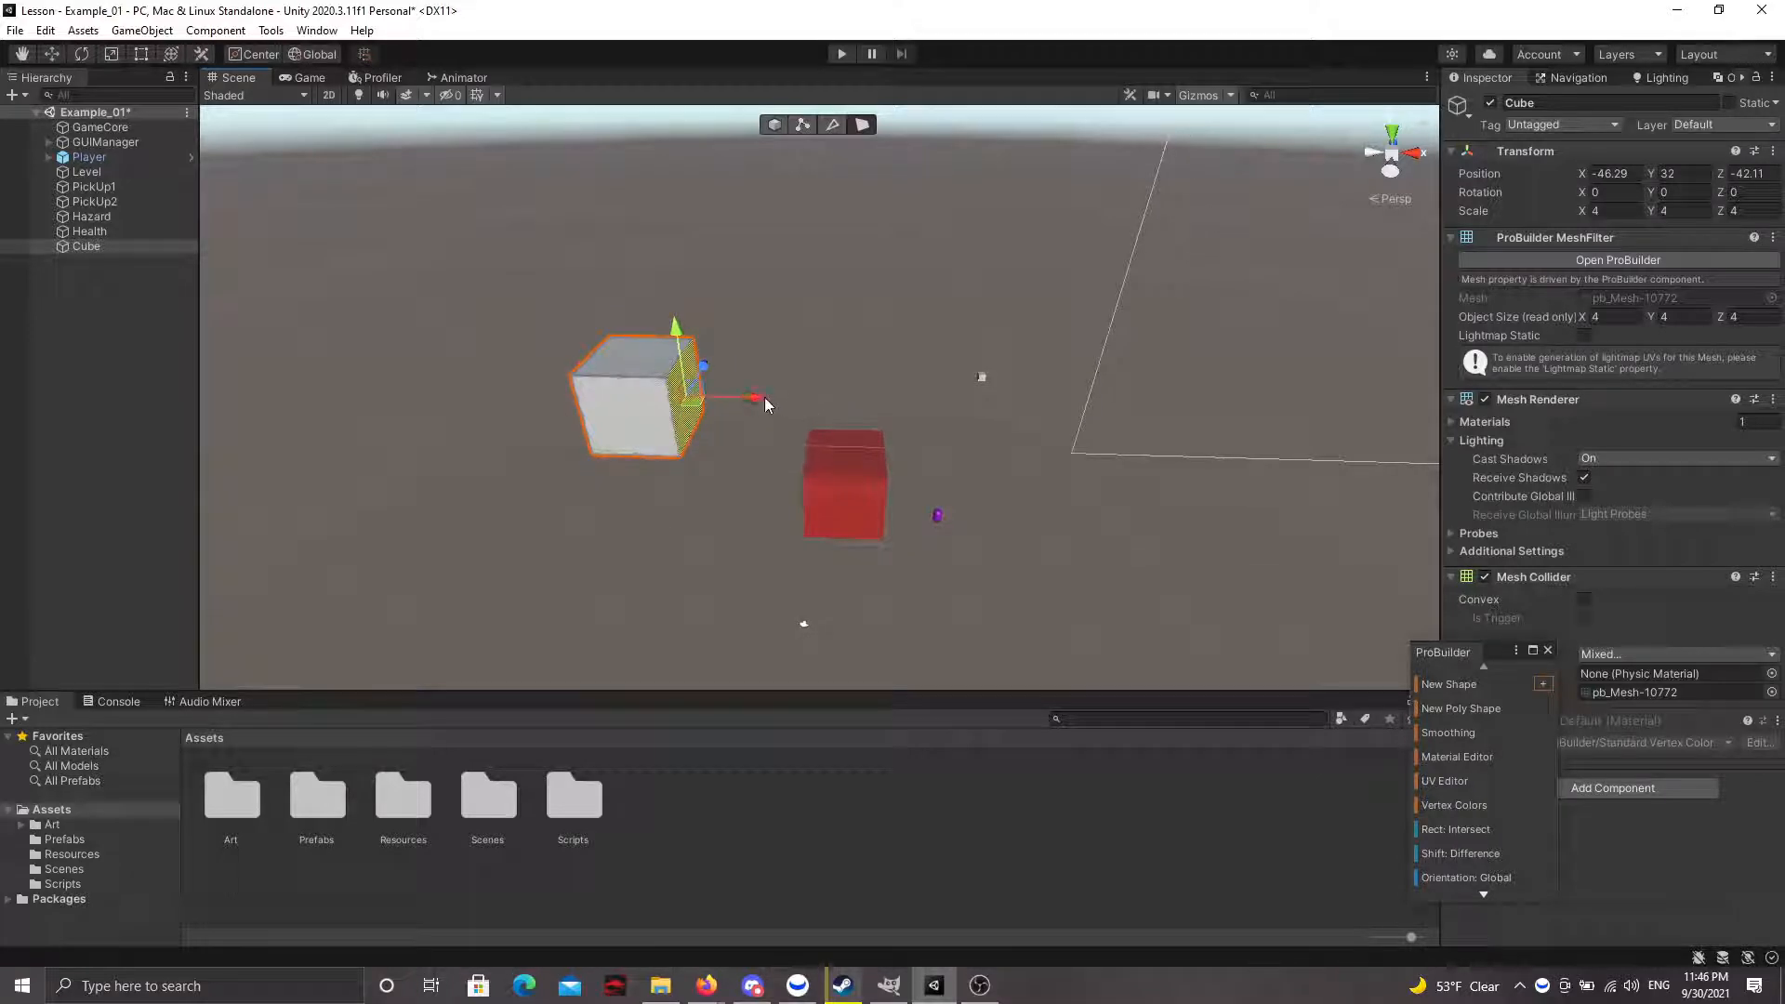
# - Pull the cube's selected side face outward along X in whole increments until the mesh is 72 units long
pyautogui.keyDown('shift'); pyautogui.moveTo(764, 398); pyautogui.dragTo(847, 422); pyautogui.keyUp('shift')
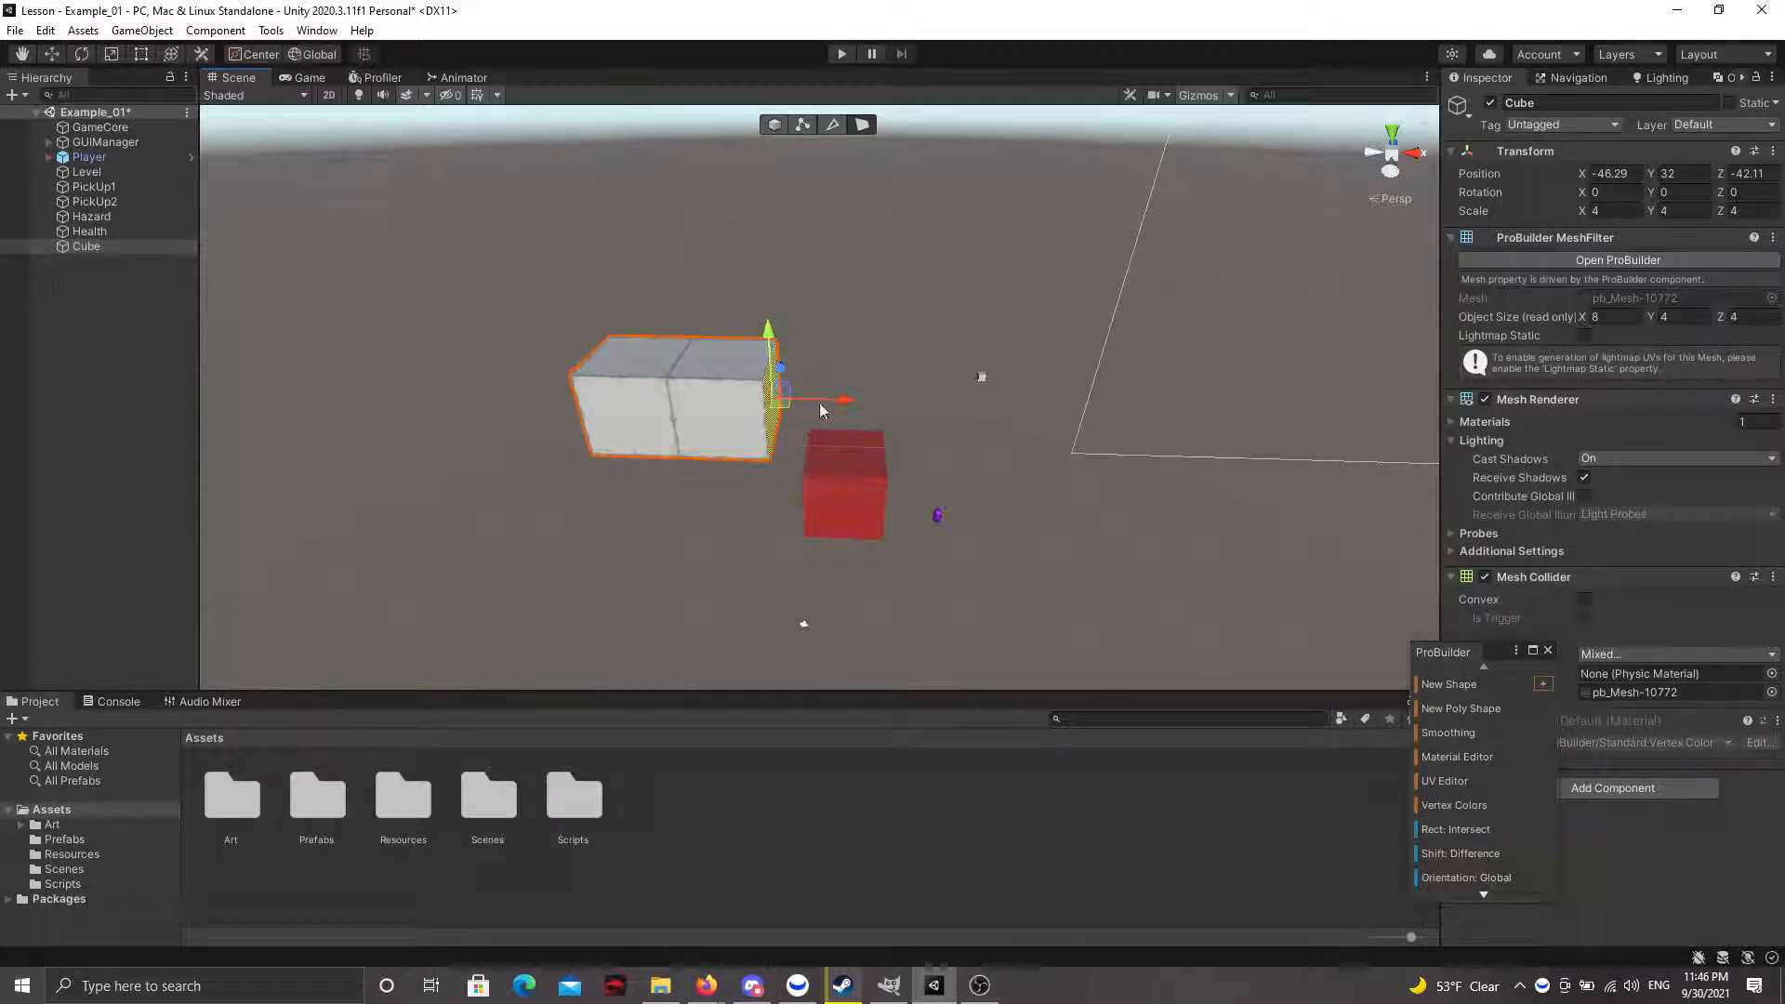
pyautogui.keyDown('shift'); pyautogui.moveTo(840, 401); pyautogui.dragTo(1020, 419); pyautogui.keyUp('shift')
pyautogui.scroll(8, 797, 426)
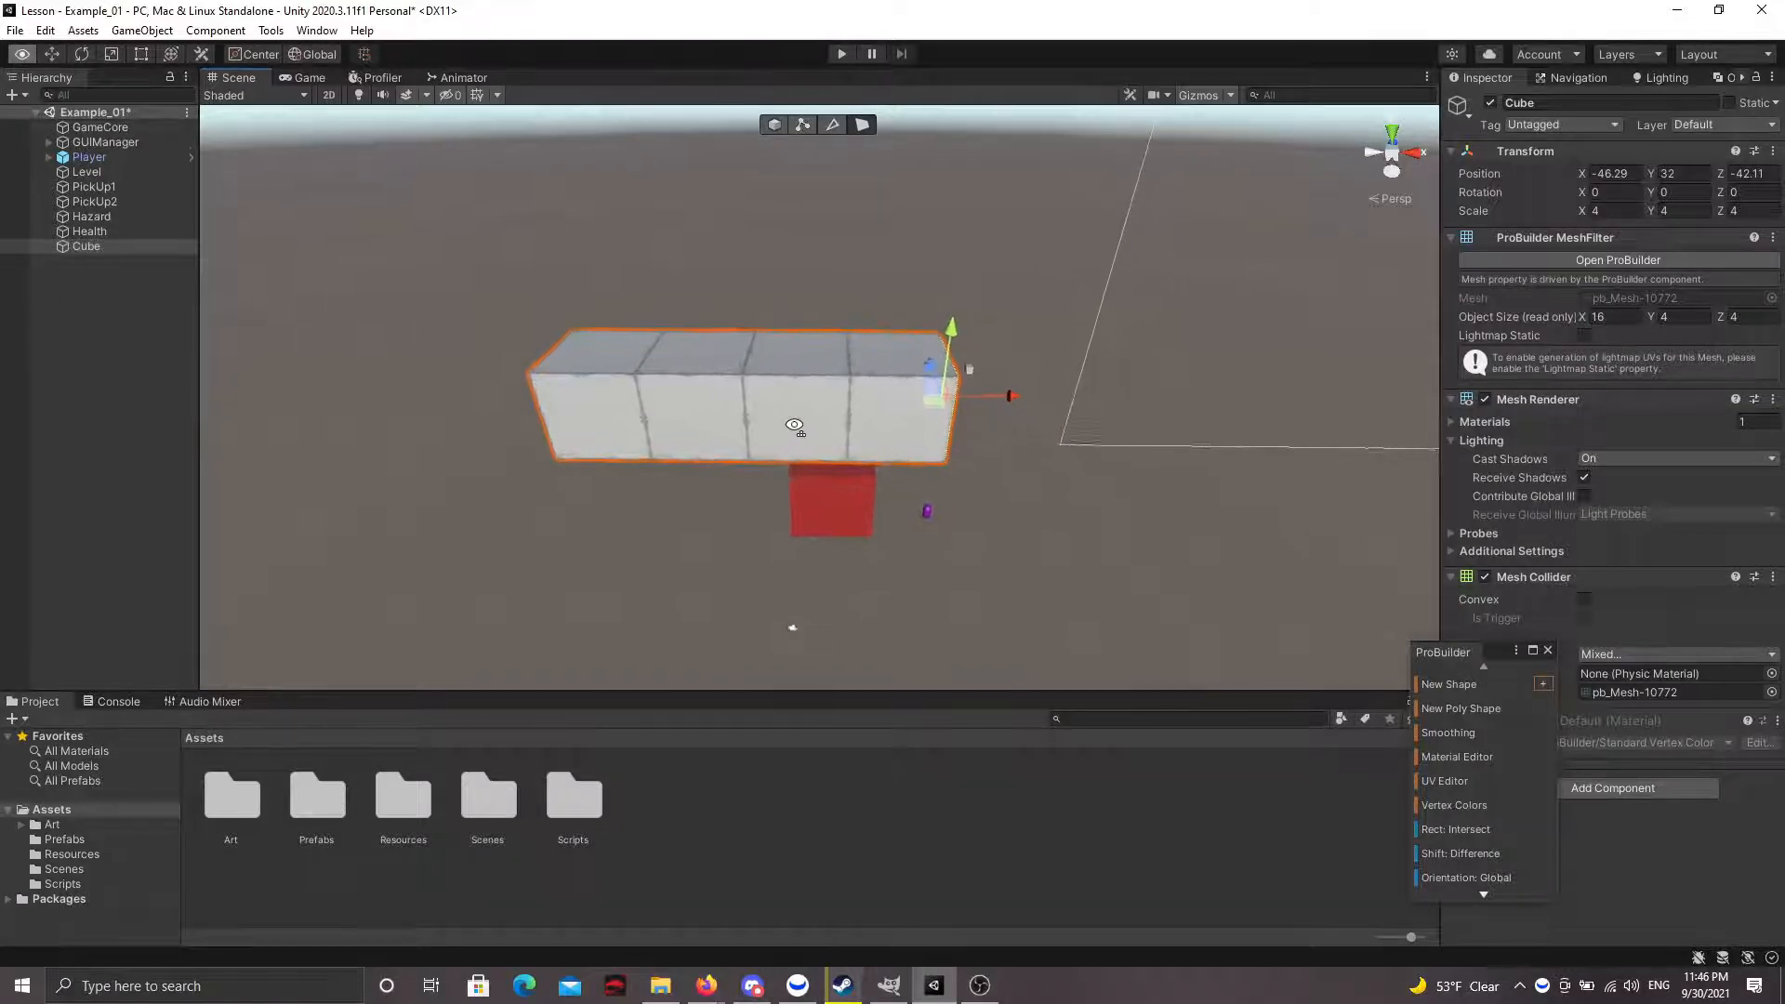
pyautogui.keyDown('alt'); pyautogui.moveTo(798, 426); pyautogui.dragTo(811, 430); pyautogui.keyUp('alt')
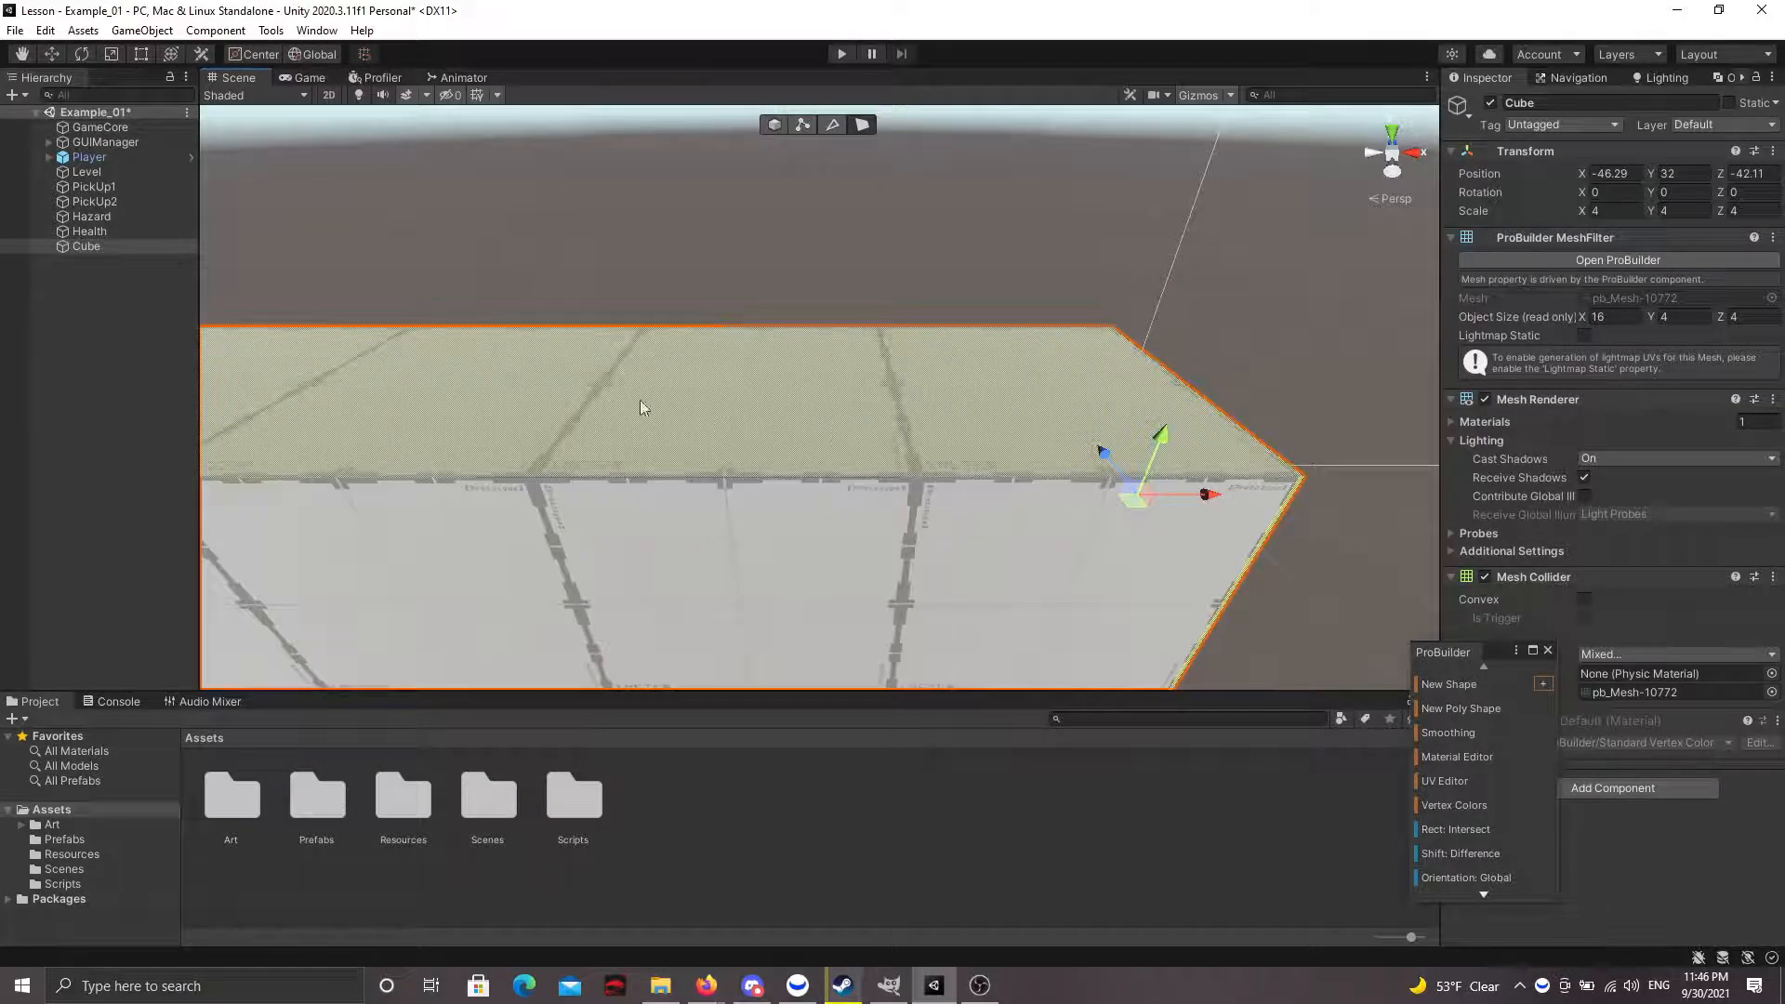
pyautogui.keyDown('alt'); pyautogui.moveTo(669, 419); pyautogui.dragTo(644, 369); pyautogui.keyUp('alt')
pyautogui.press('s')
pyautogui.moveTo(646, 369); pyautogui.dragTo(794, 414, button='right')
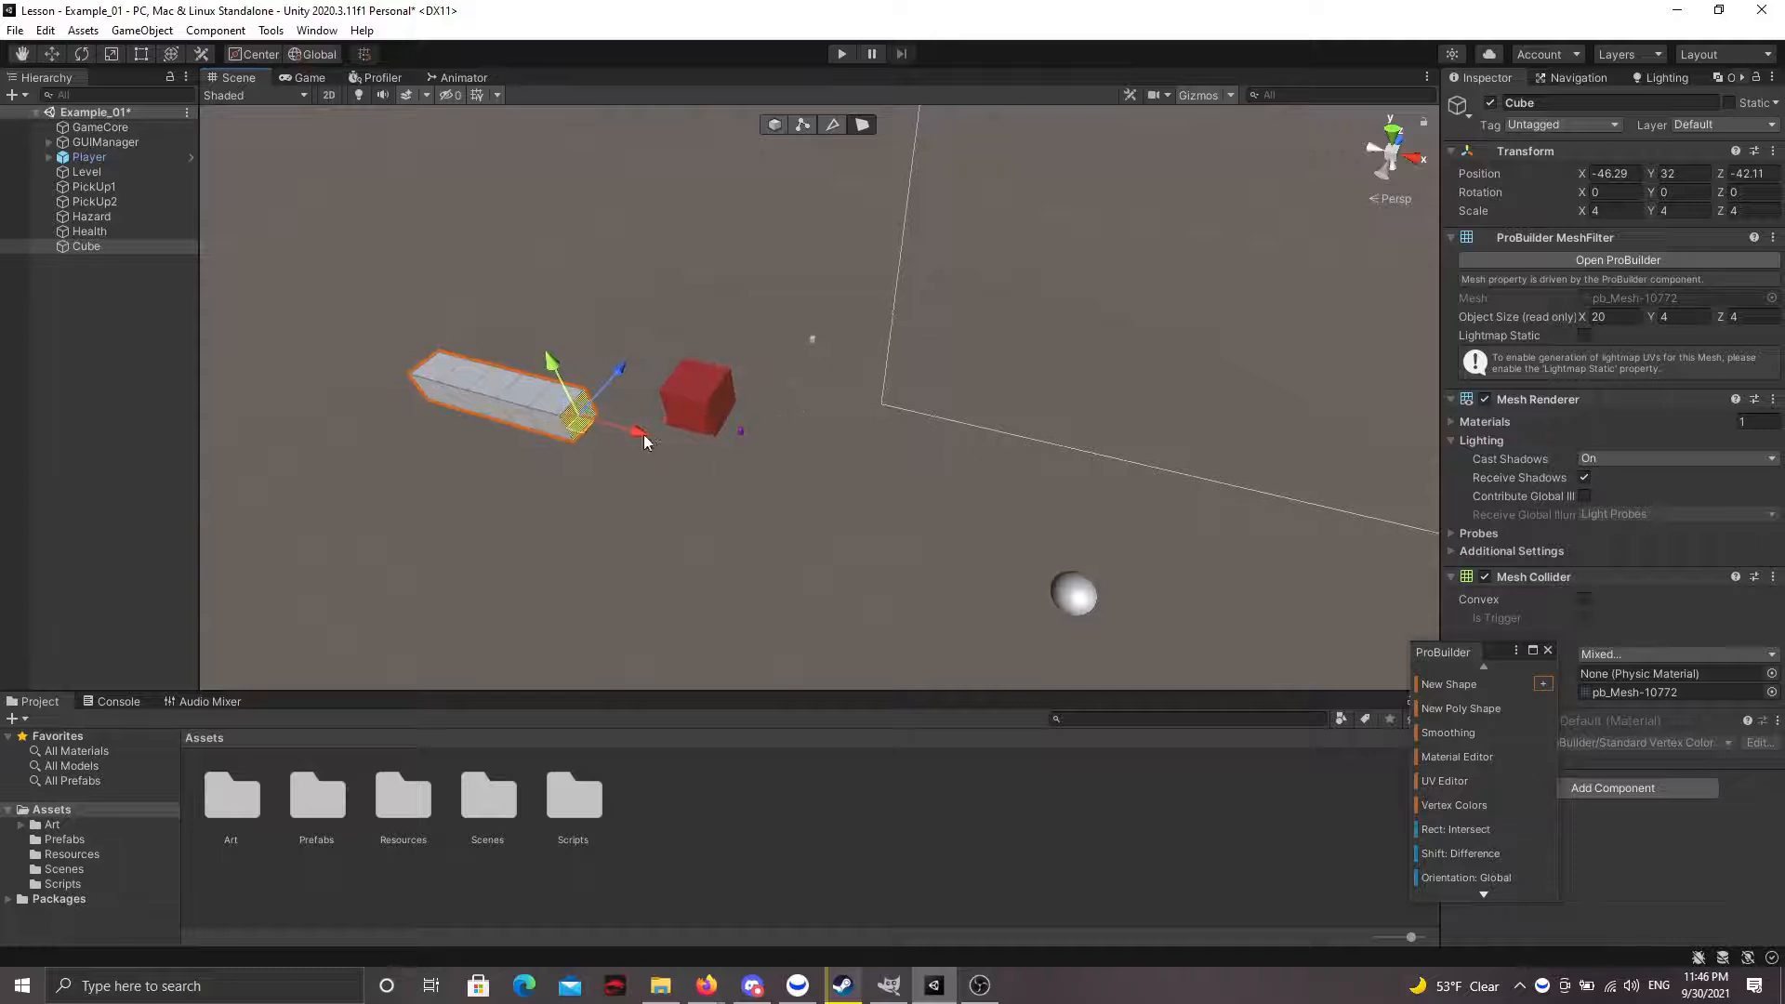
pyautogui.keyDown('shift'); pyautogui.moveTo(642, 433); pyautogui.dragTo(891, 506); pyautogui.keyUp('shift')
pyautogui.moveTo(1158, 598)
pyautogui.keyDown('shift'); pyautogui.mouseDown()
pyautogui.moveTo(1191, 599)
pyautogui.moveTo(1164, 600)
pyautogui.mouseUp(); pyautogui.keyUp('shift')
pyautogui.moveTo(1067, 490); pyautogui.dragTo(820, 429, button='right')
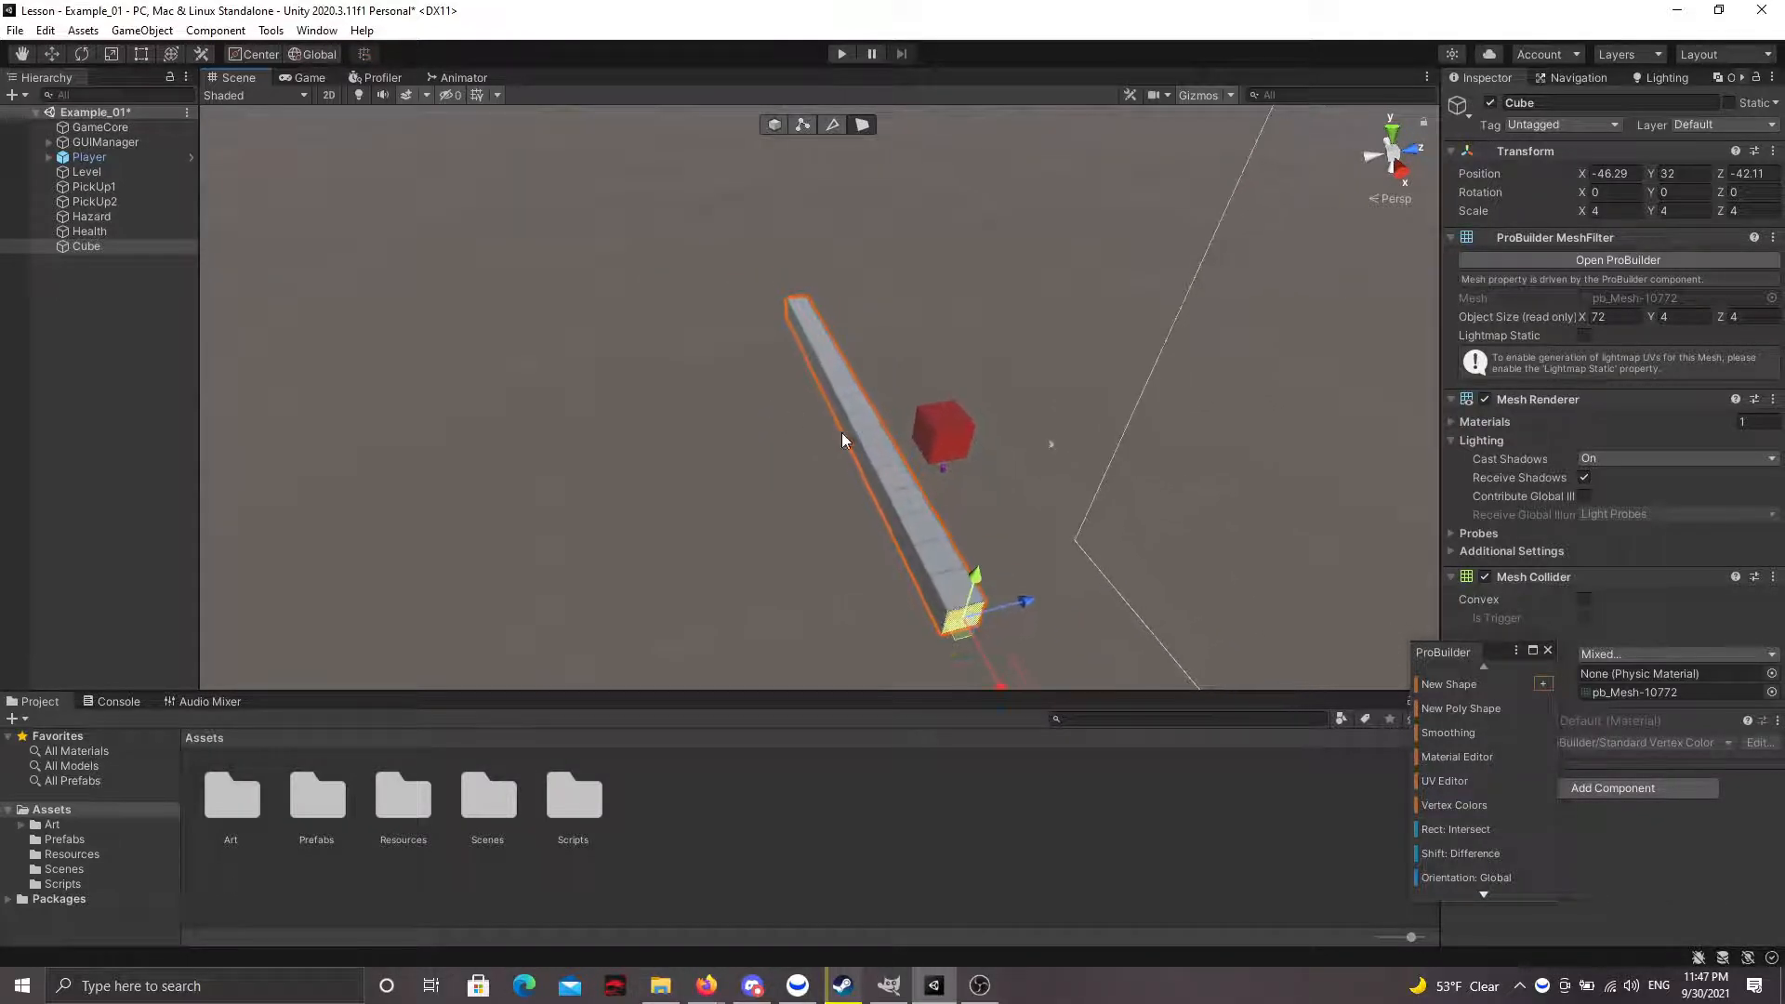
# - Pull the long bar's side face outward along Z until the mesh forms a slab about 79.75 units wide
pyautogui.click(848, 432)
pyautogui.moveTo(897, 398); pyautogui.dragTo(371, 486)
pyautogui.moveTo(371, 487); pyautogui.dragTo(482, 491, button='right')
pyautogui.moveTo(917, 371); pyautogui.dragTo(844, 400)
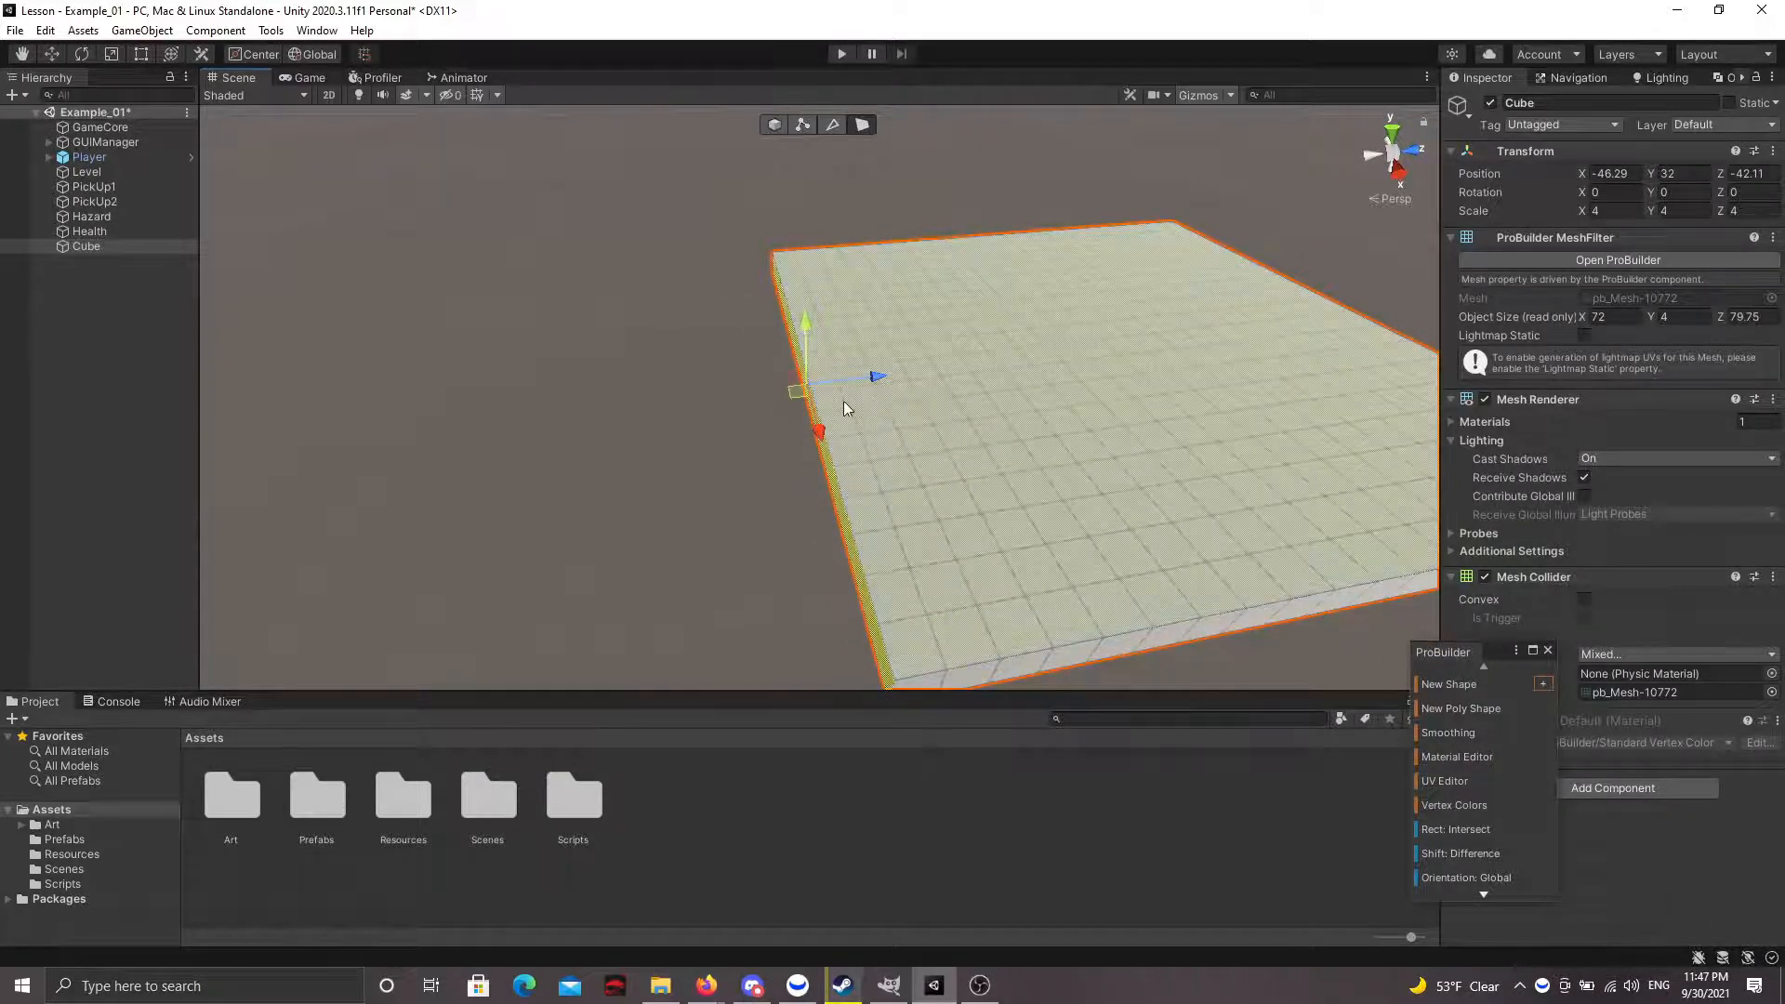
pyautogui.moveTo(844, 400); pyautogui.dragTo(874, 298, button='right')
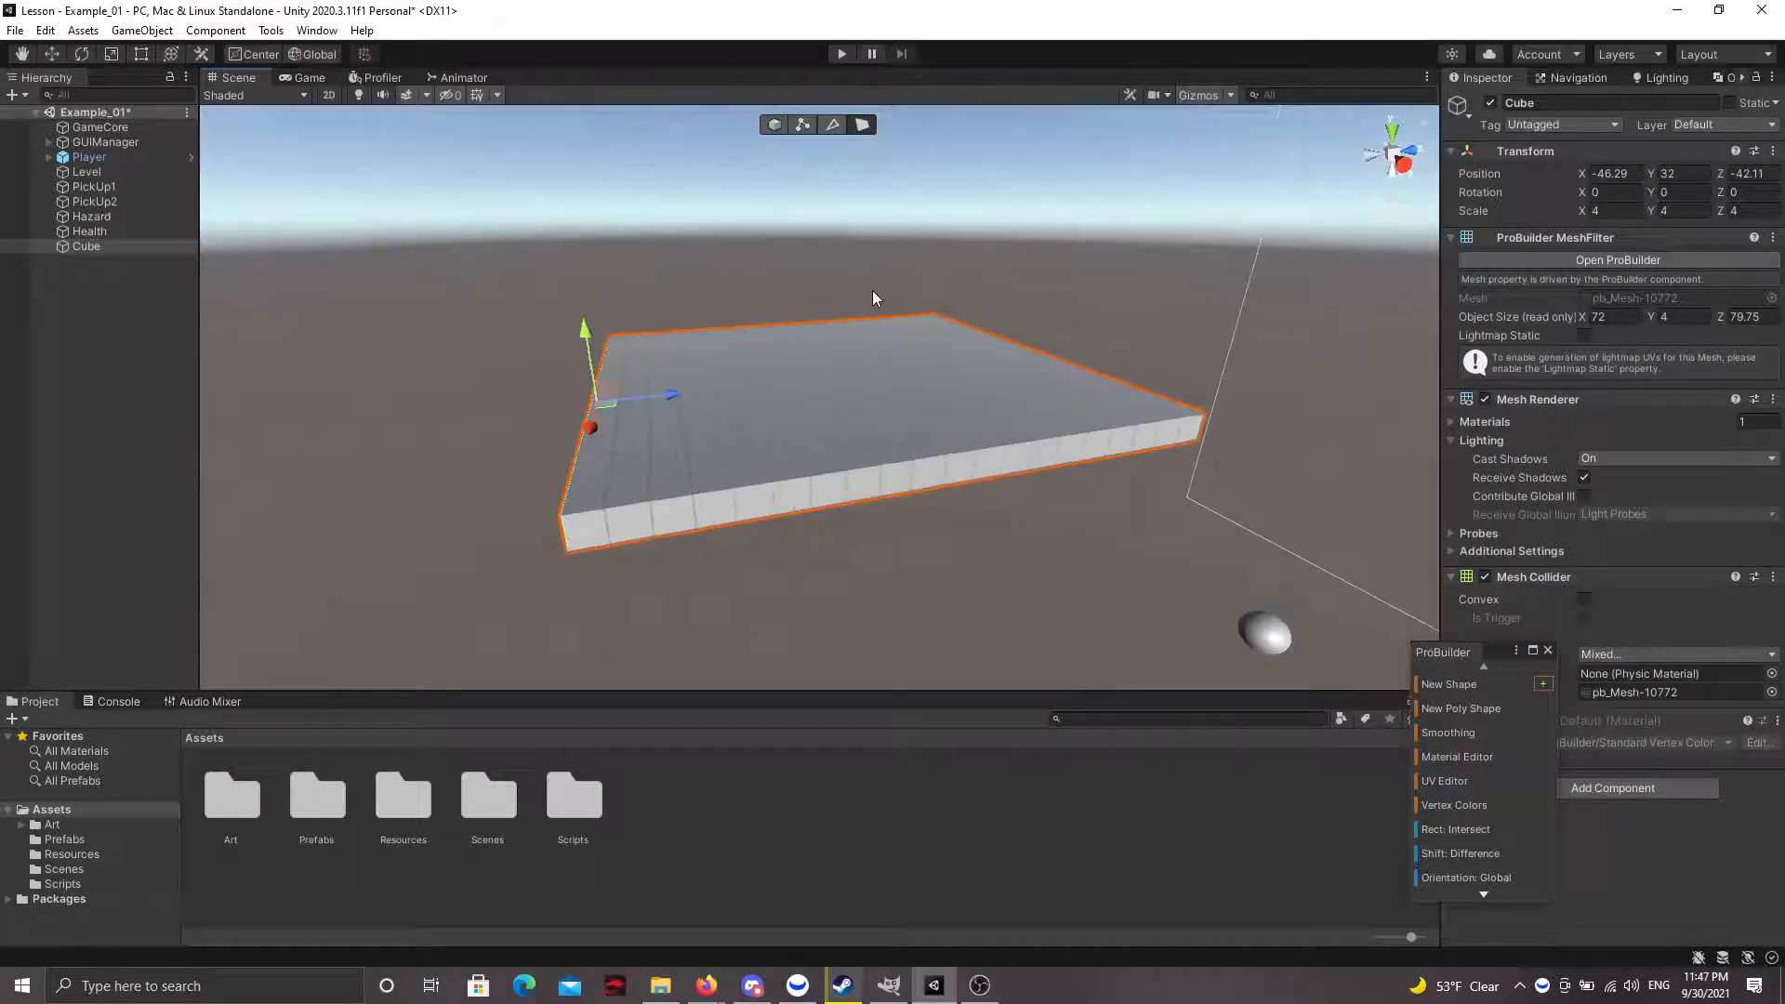
# - Return to object selection mode and place the slab at position 0, 0, 0
pyautogui.click(771, 131)
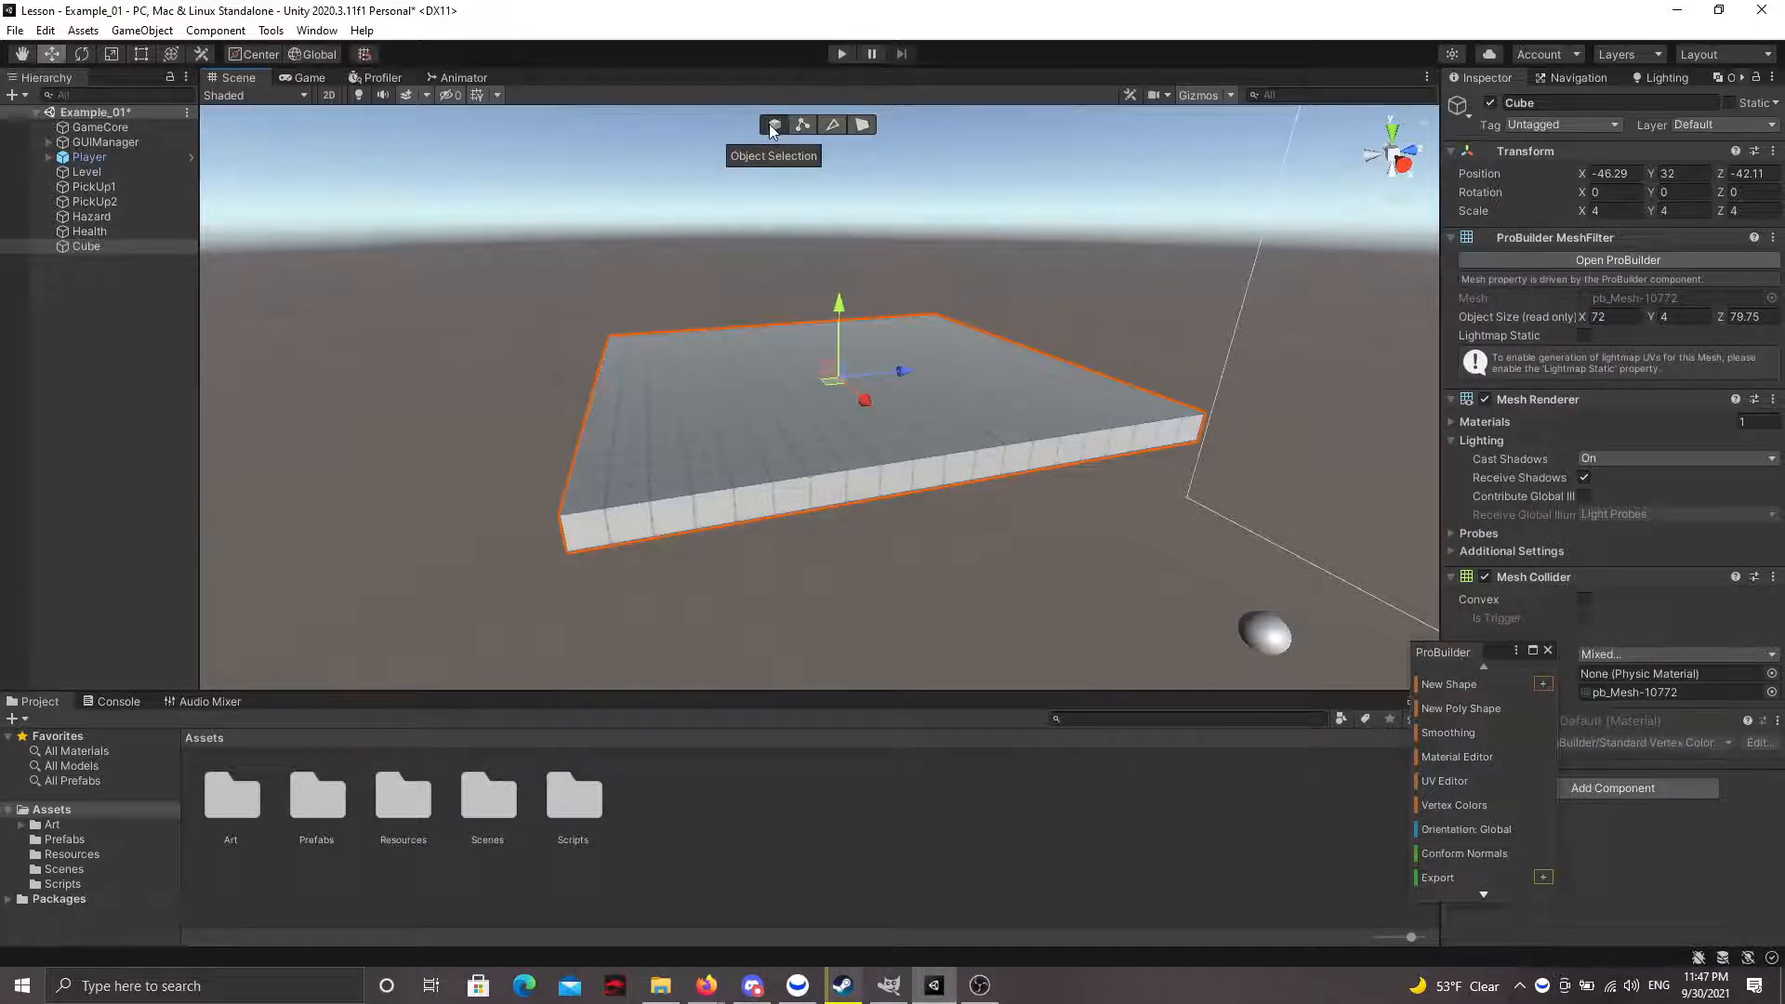
pyautogui.moveTo(709, 387); pyautogui.dragTo(815, 357, button='right')
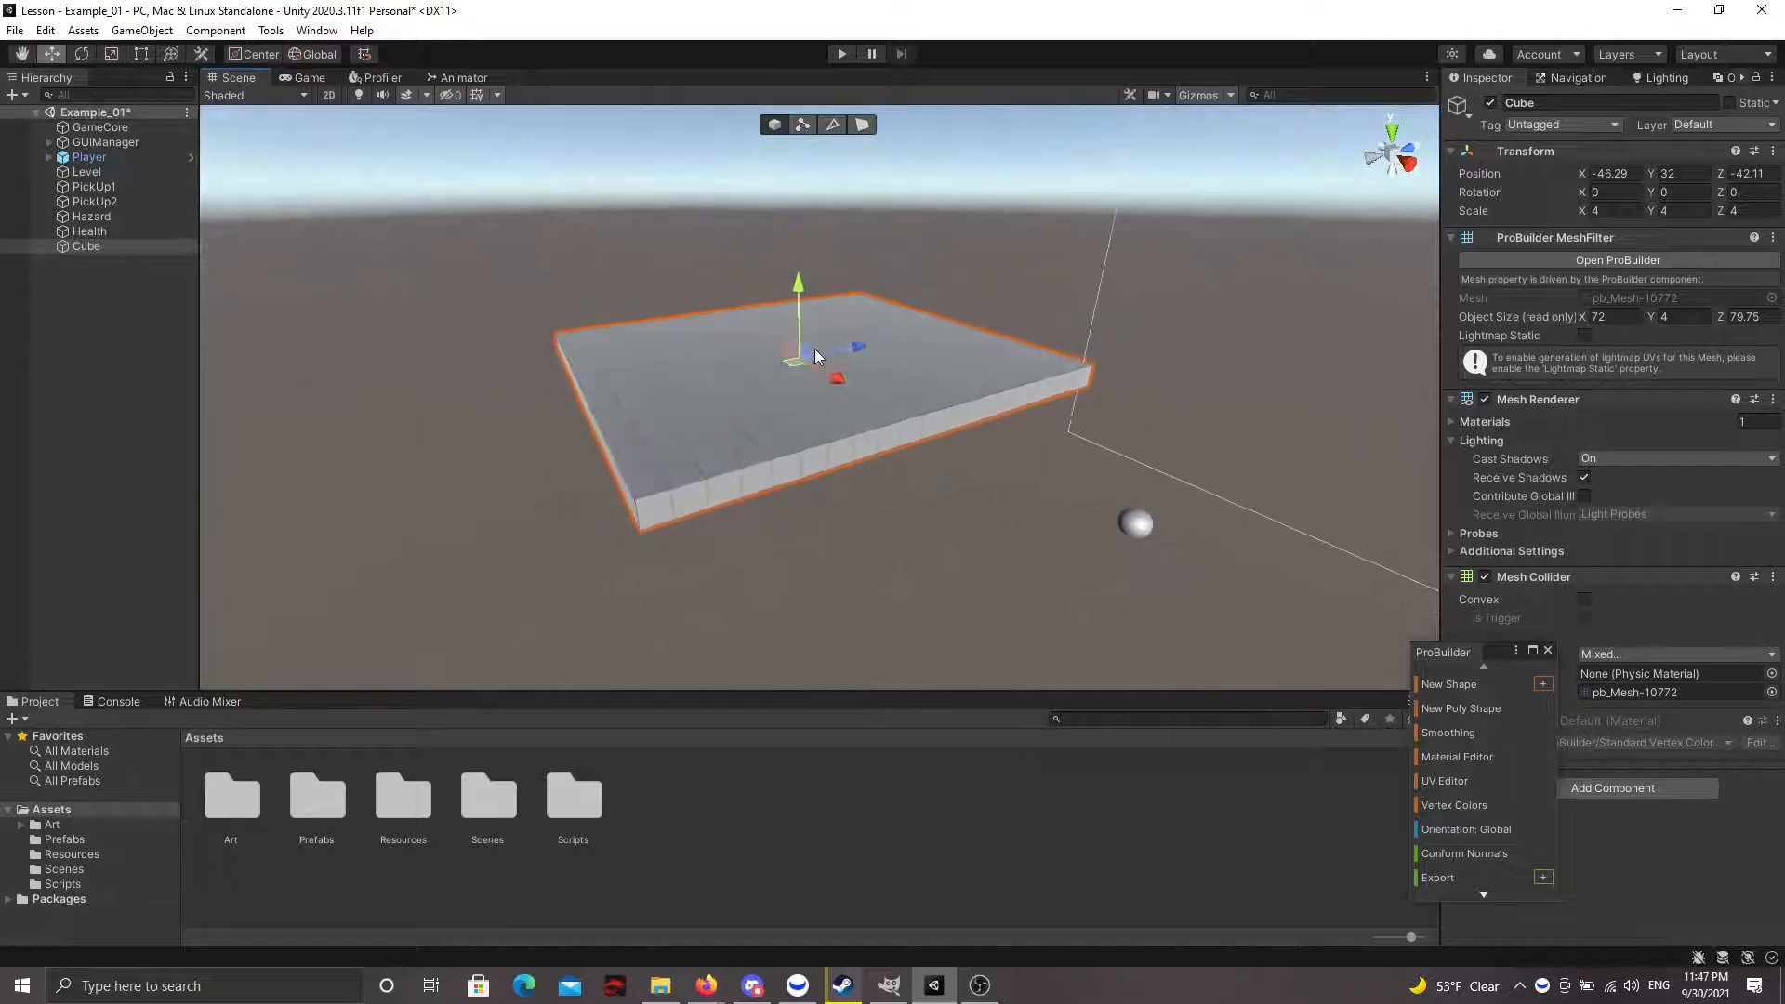
pyautogui.moveTo(808, 356); pyautogui.dragTo(860, 360)
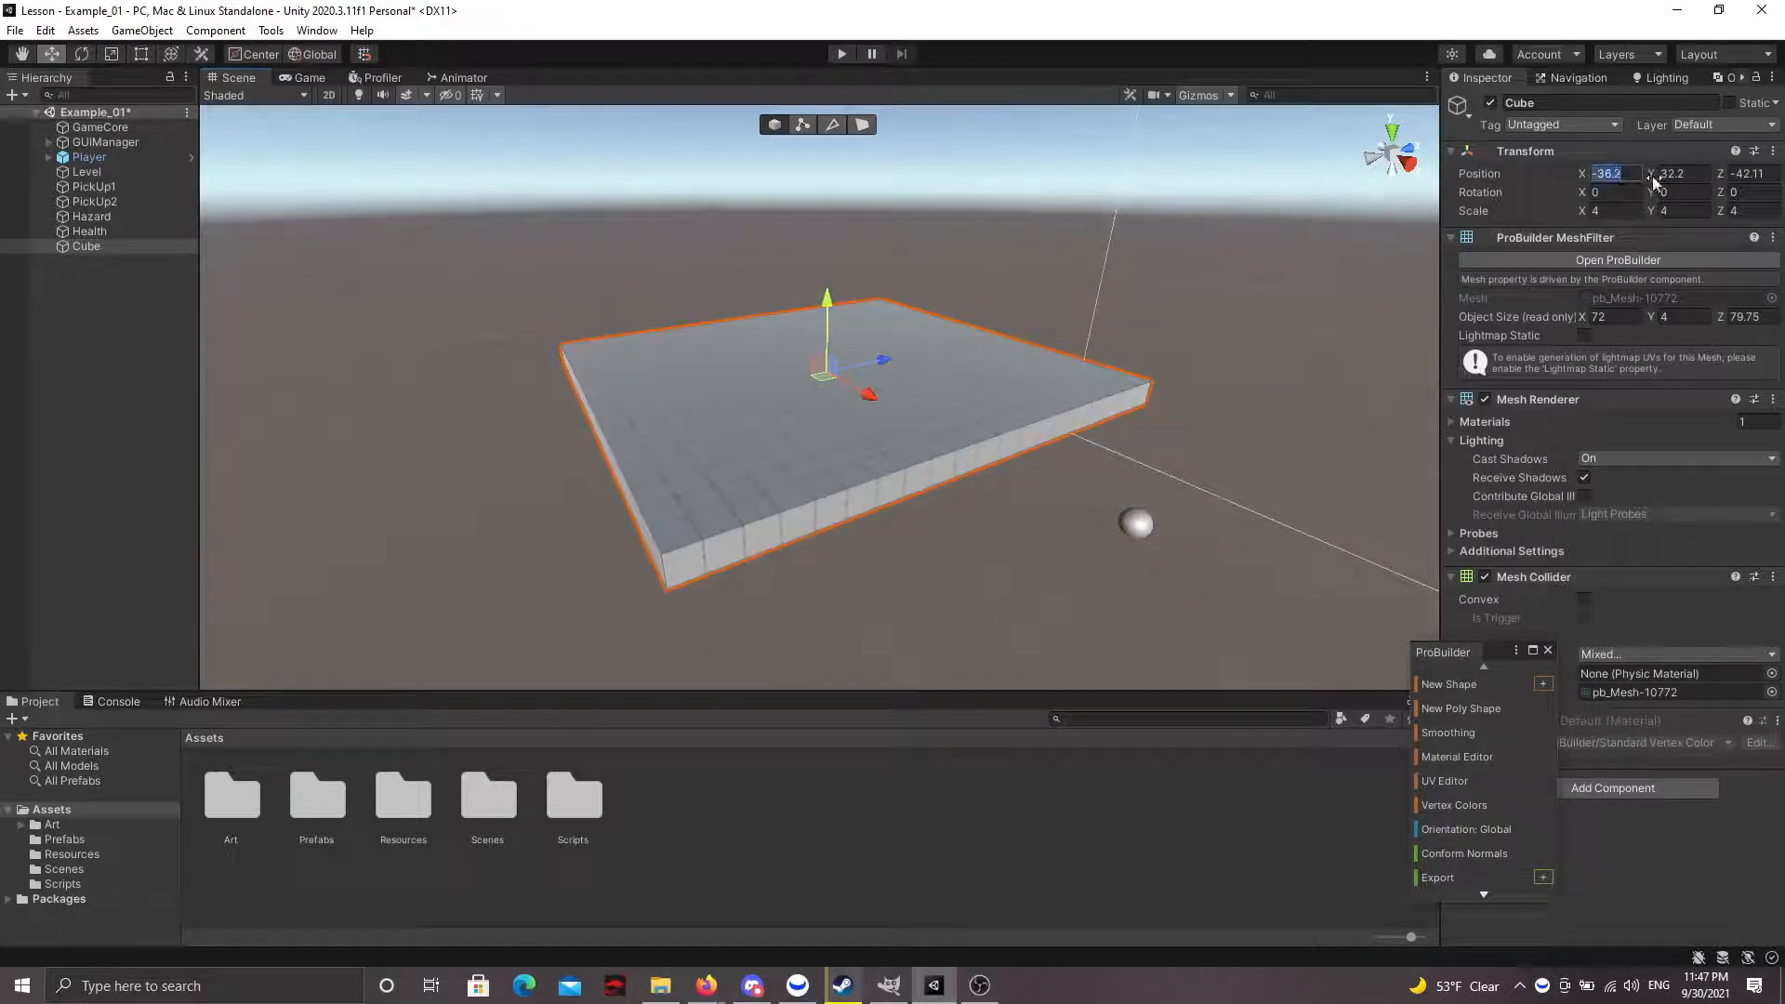
pyautogui.write('00')
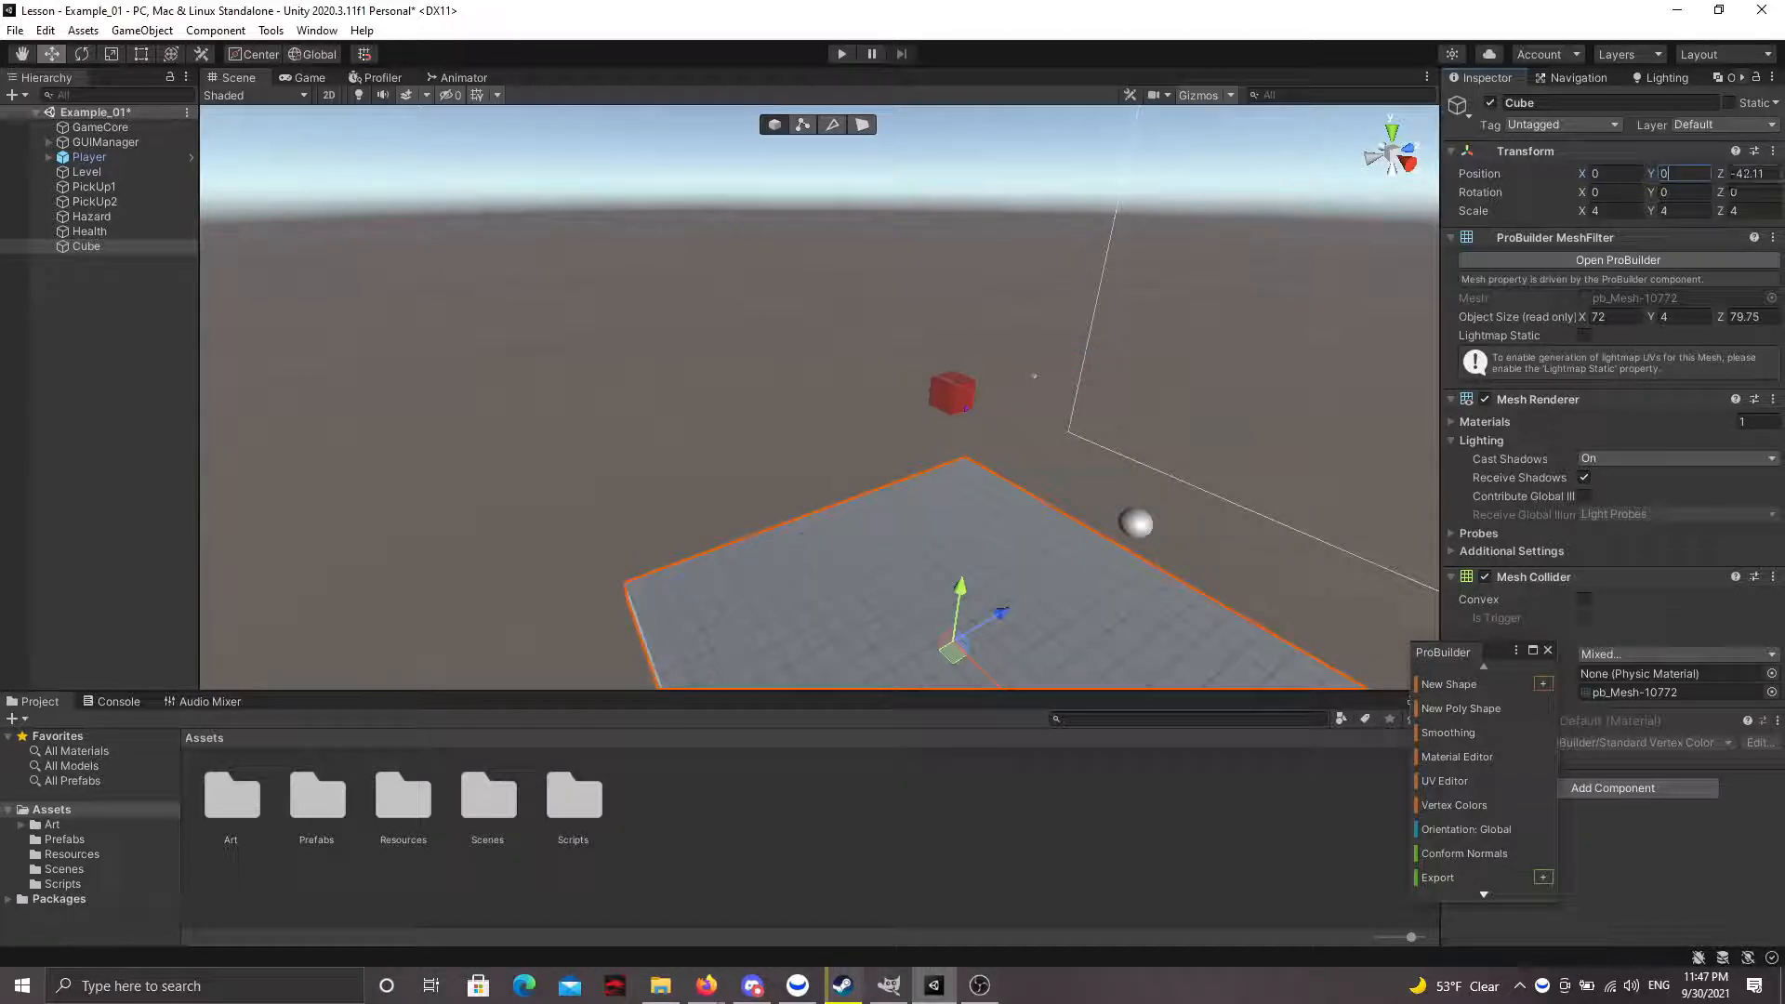
pyautogui.click(1751, 172)
pyautogui.write('0')
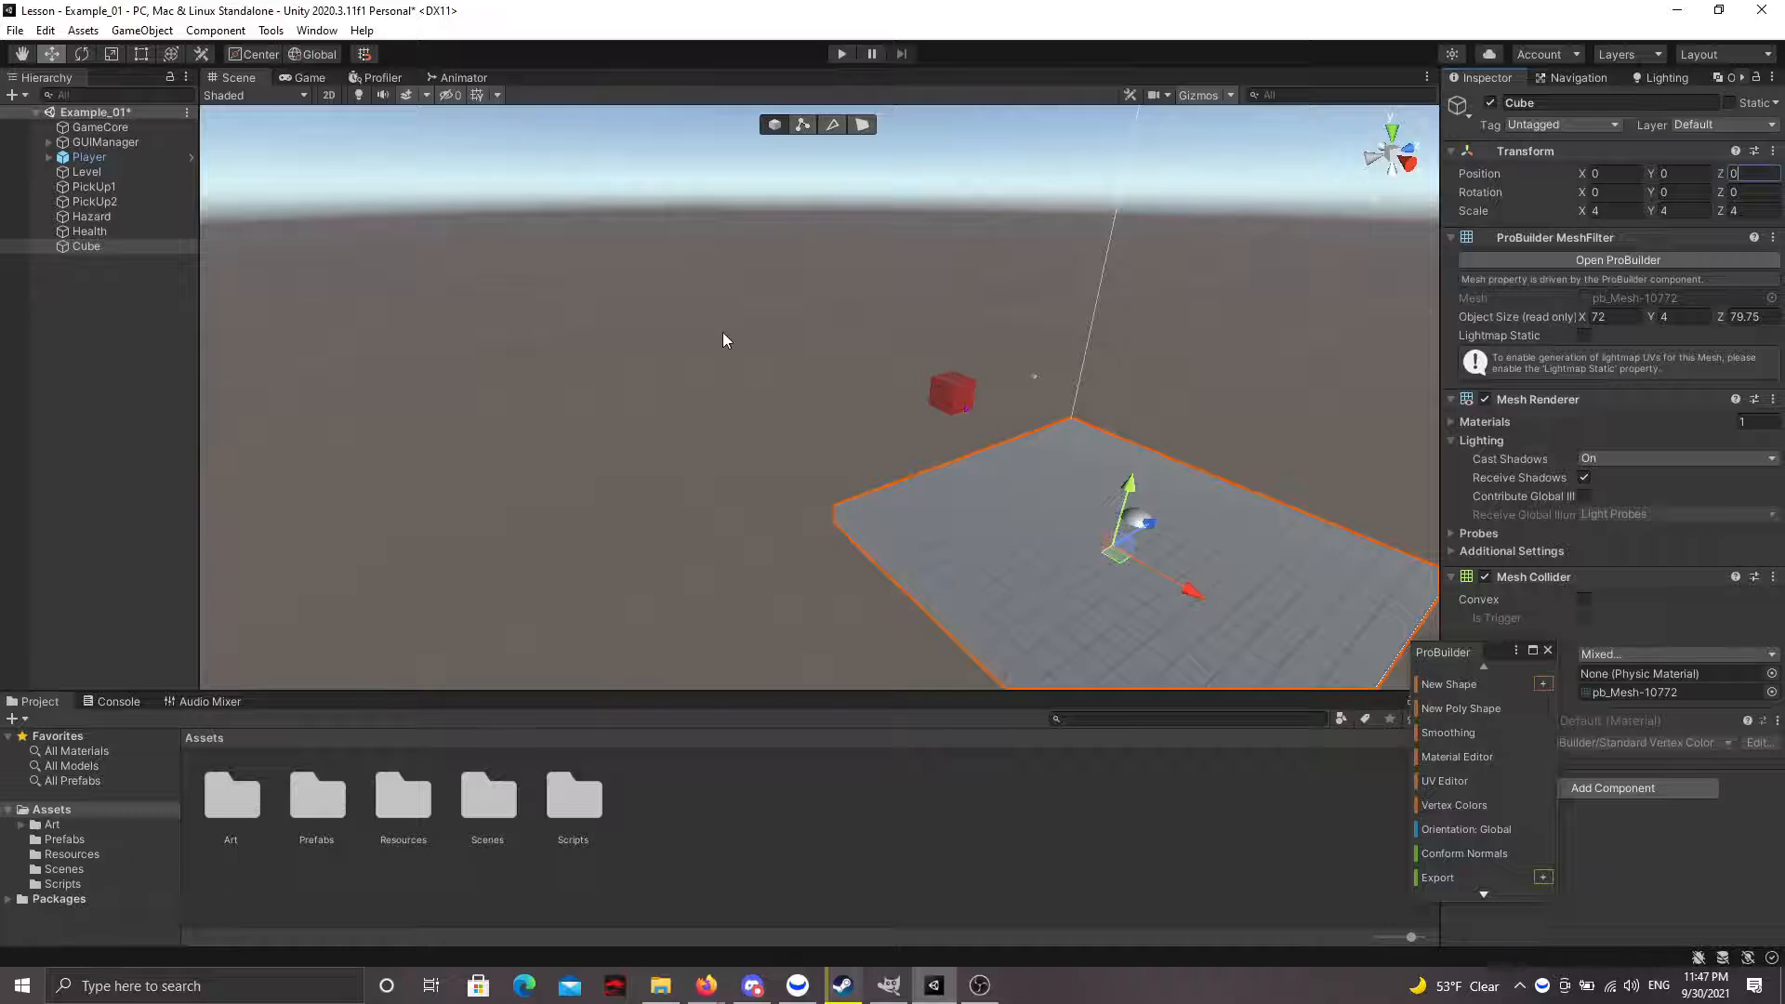
pyautogui.keyDown('alt'); pyautogui.moveTo(789, 345); pyautogui.dragTo(800, 292); pyautogui.keyUp('alt')
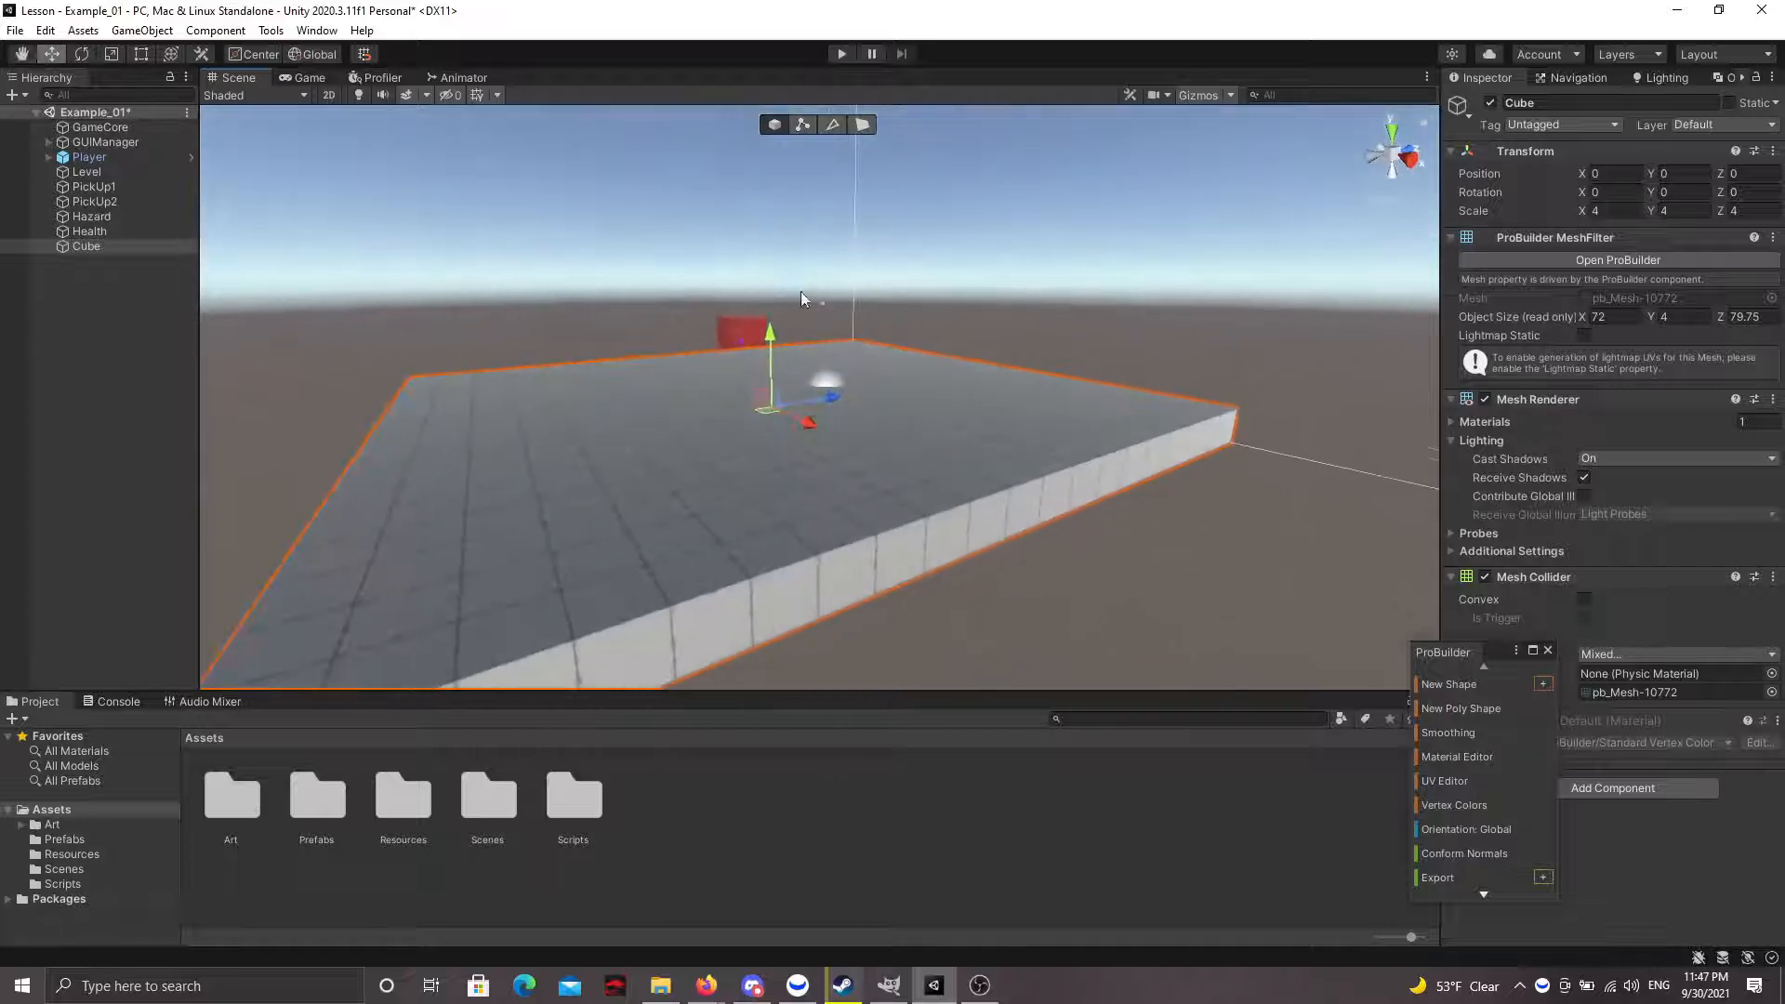
# - Select the Player and move it along X and upward to about X 16.2, Y 7.89
pyautogui.click(43, 82)
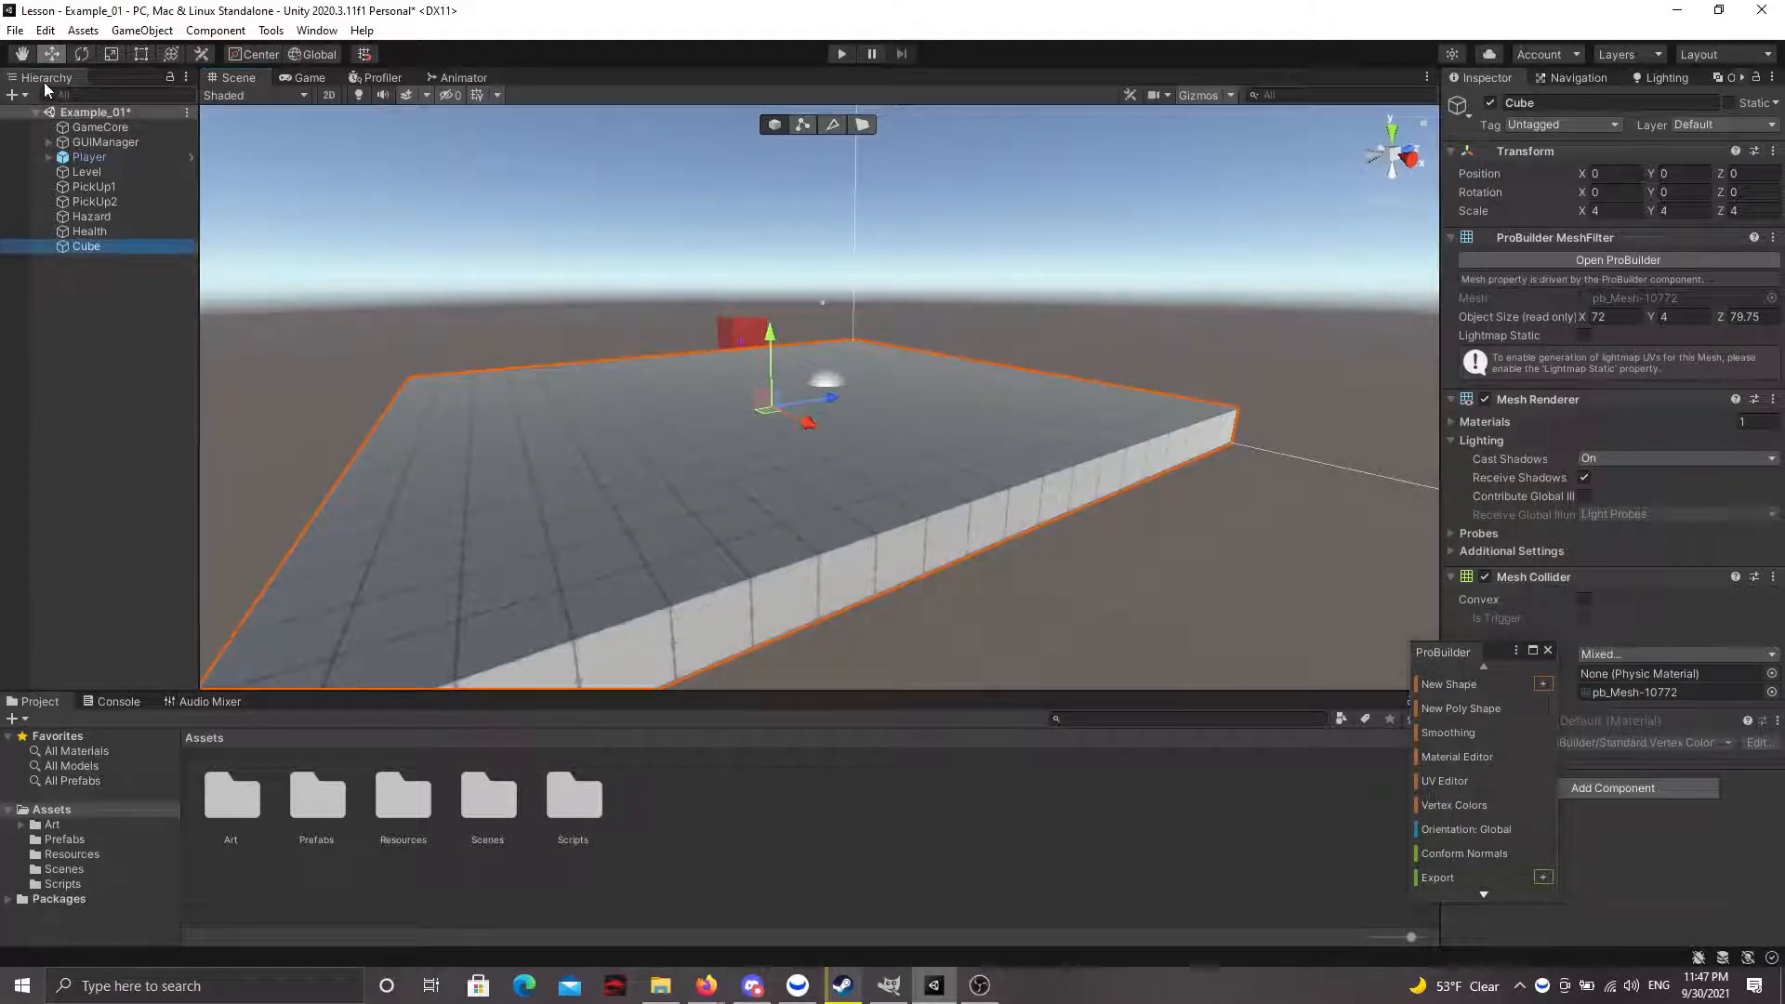
pyautogui.click(81, 160)
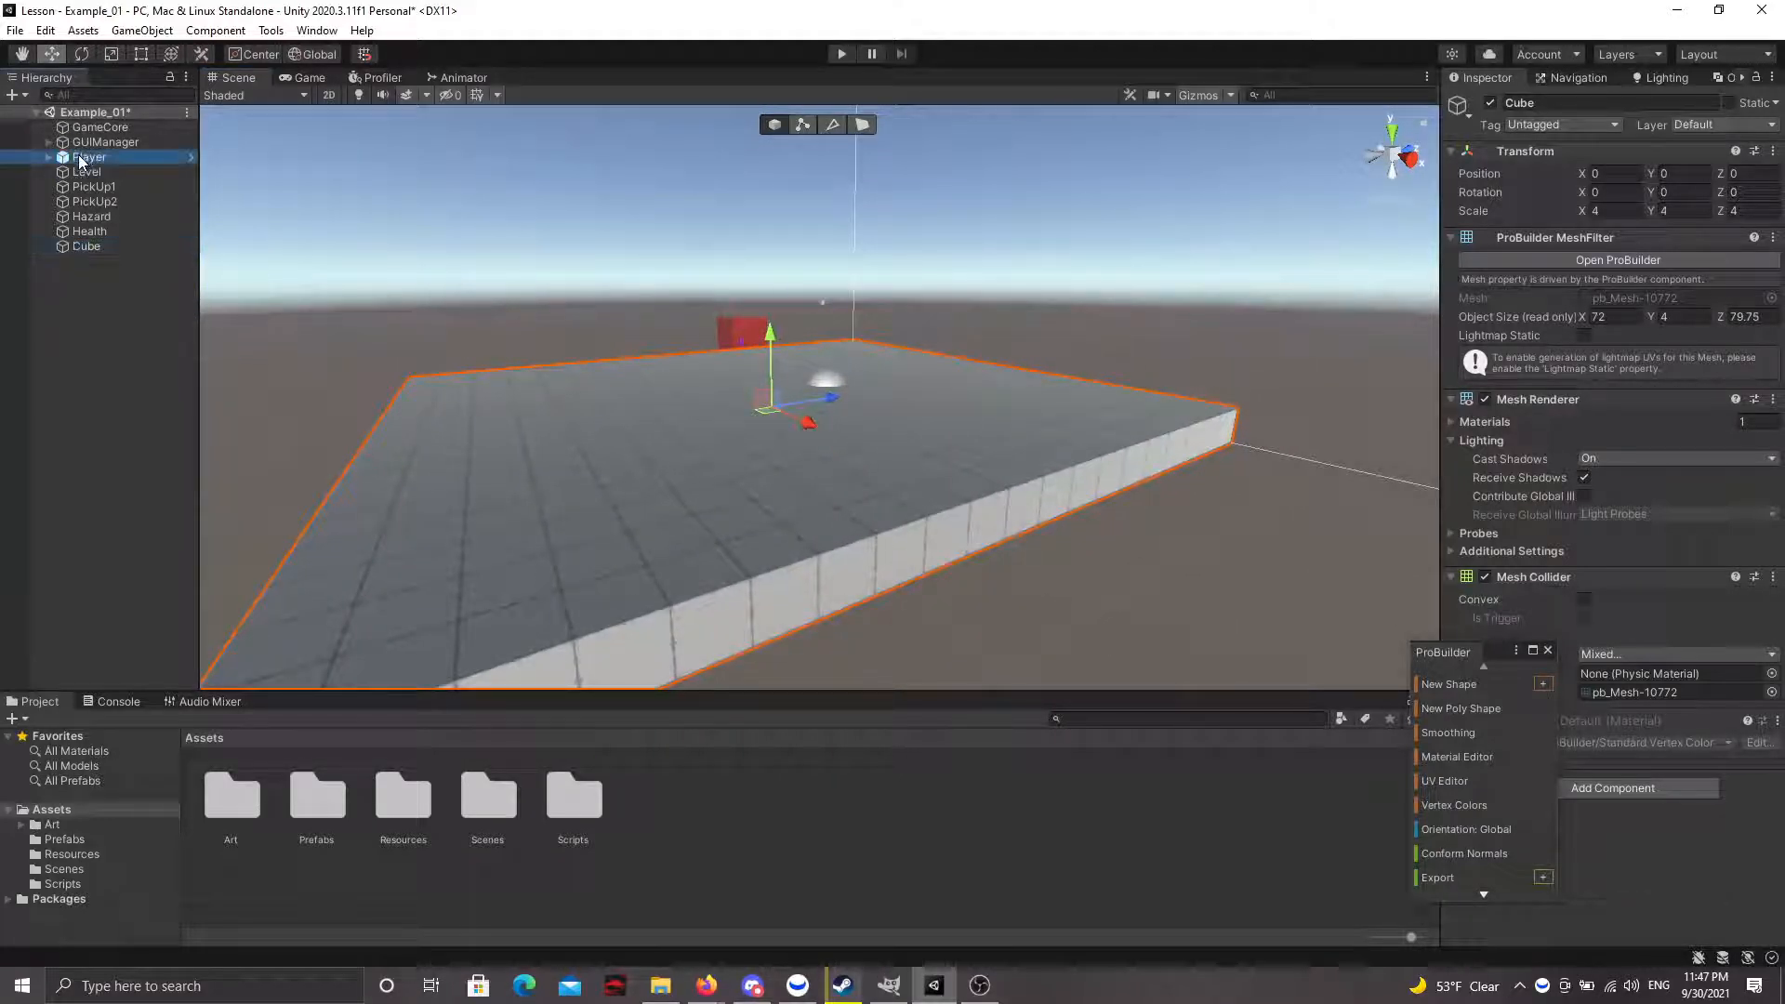
pyautogui.keyDown('alt'); pyautogui.moveTo(447, 278); pyautogui.dragTo(823, 388); pyautogui.keyUp('alt')
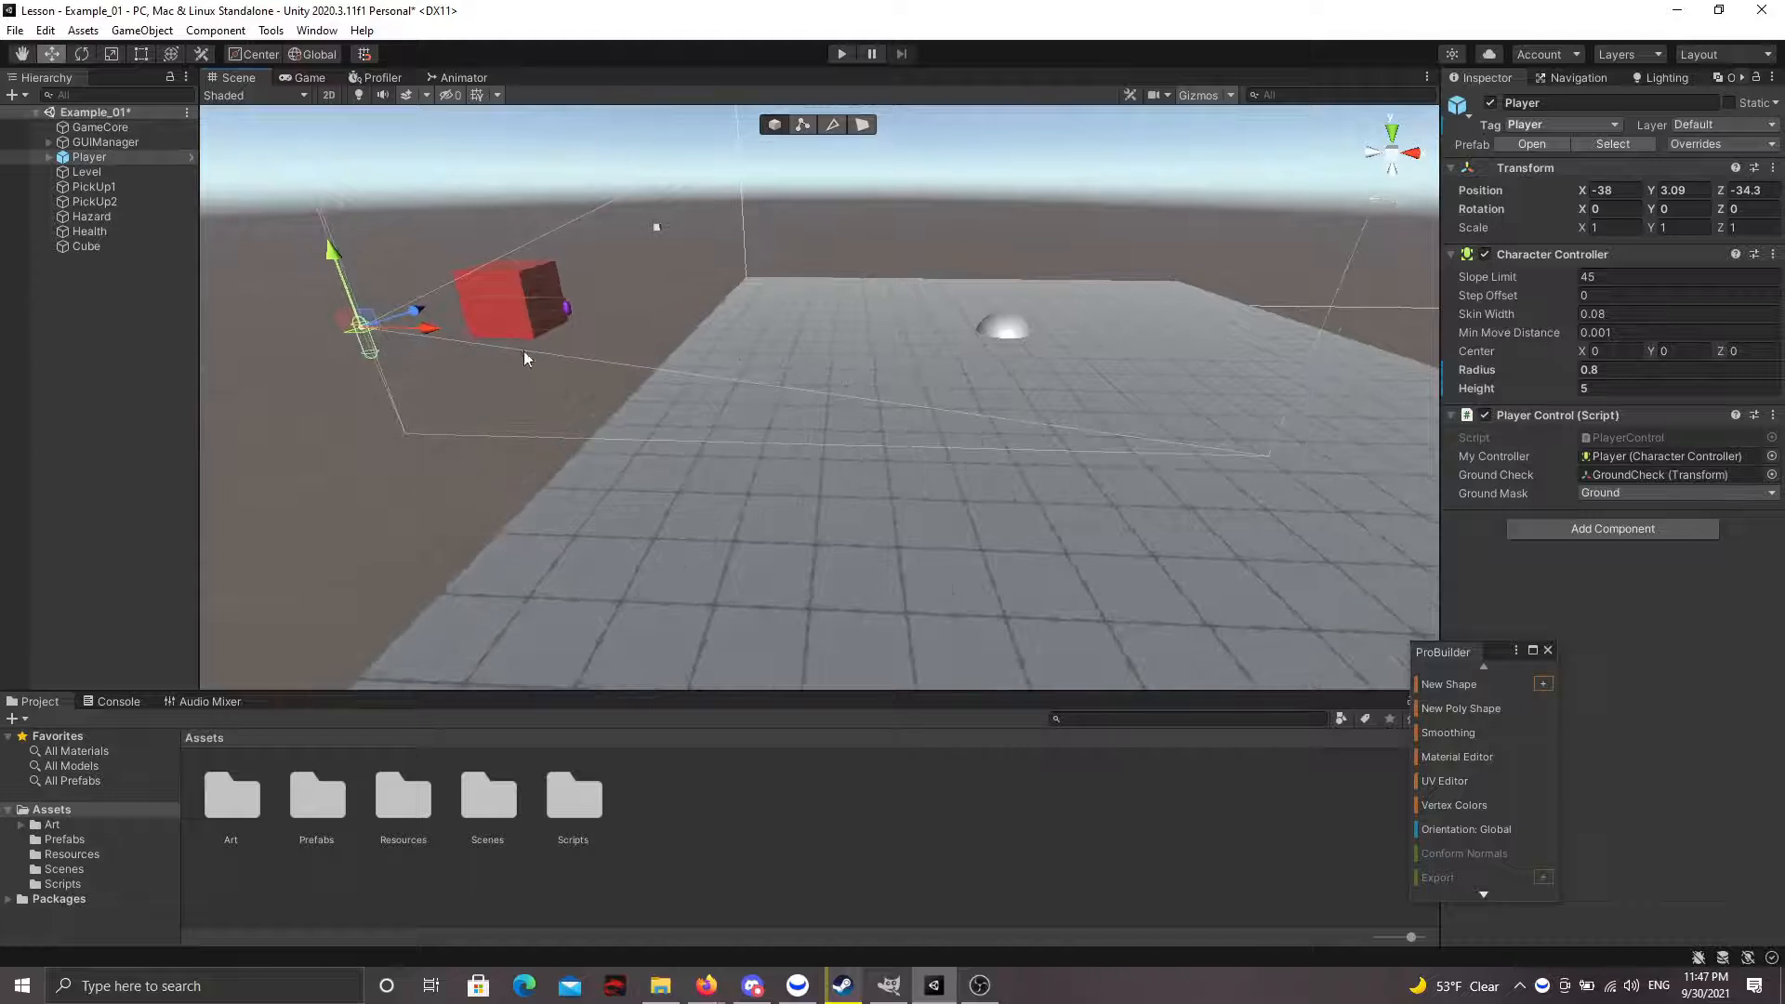
pyautogui.moveTo(435, 336); pyautogui.dragTo(884, 341)
pyautogui.moveTo(840, 266); pyautogui.dragTo(833, 220)
pyautogui.press('d')
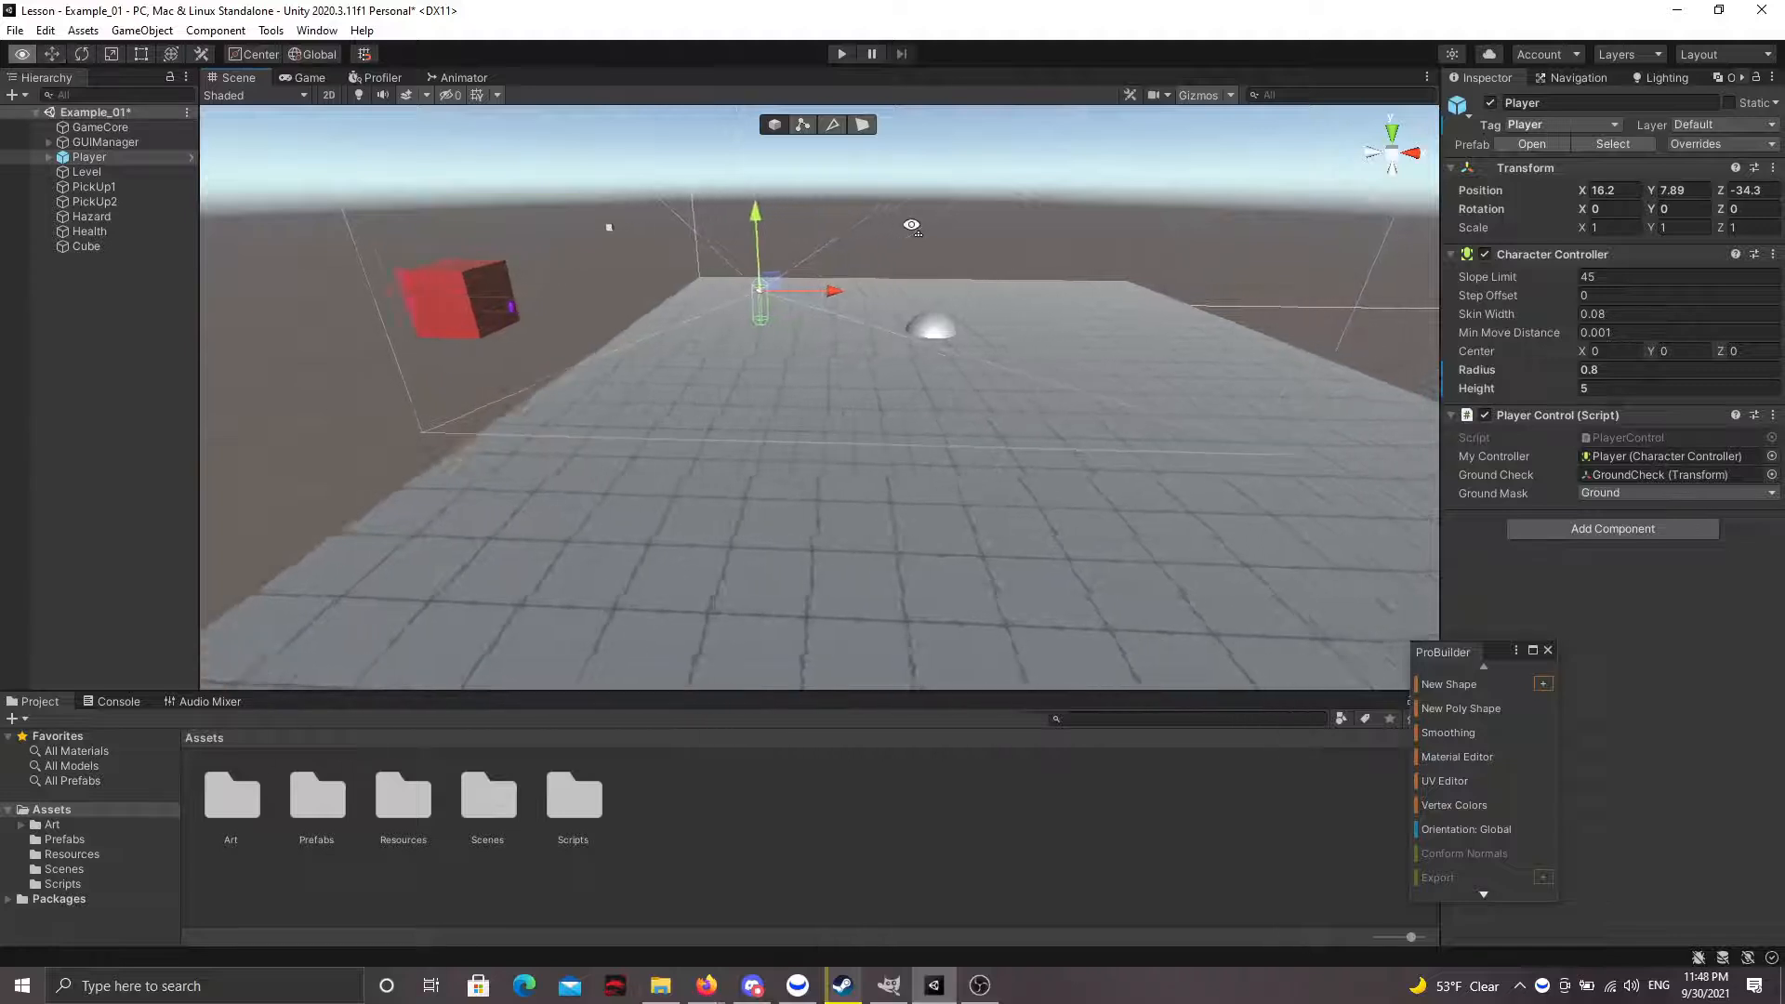
# - Reposition the Player above the slab at about X 16.26, Y 7.89, Z -20.37
pyautogui.click(1619, 192)
pyautogui.write('0')
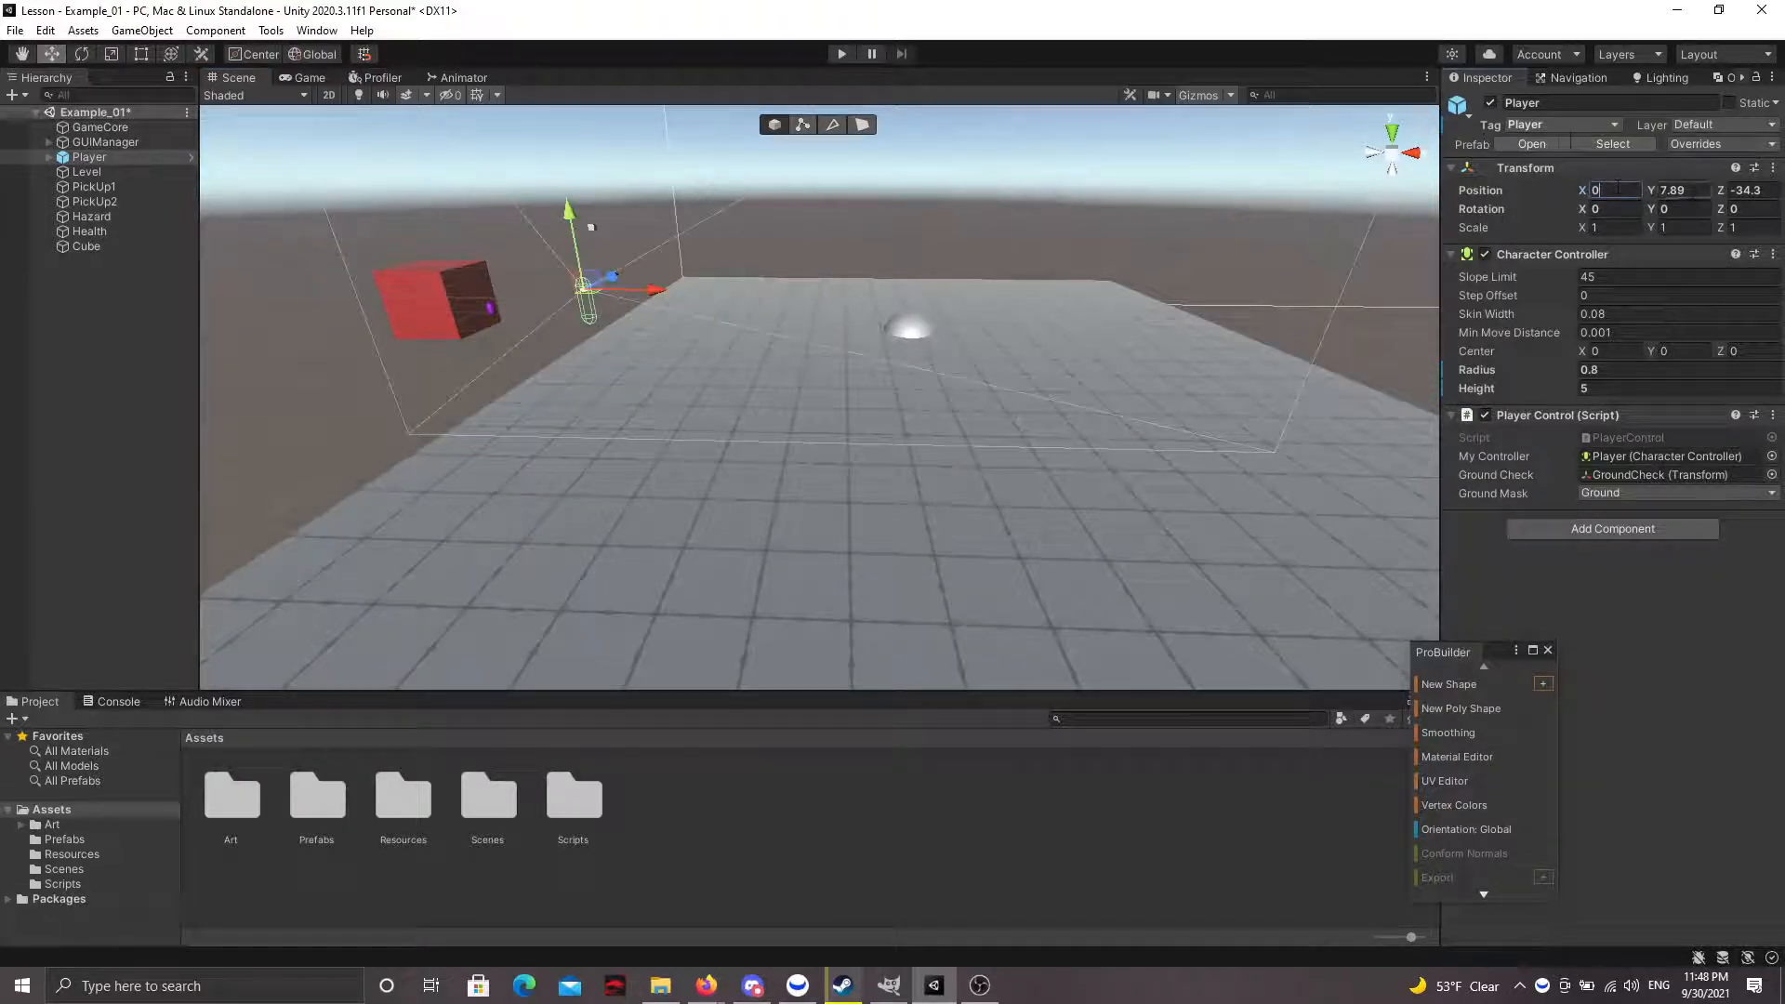
pyautogui.write('0')
pyautogui.press('w')
pyautogui.moveTo(1072, 244); pyautogui.dragTo(1199, 414, button='right')
pyautogui.moveTo(567, 279); pyautogui.dragTo(971, 268)
pyautogui.press('a')
pyautogui.moveTo(971, 262); pyautogui.dragTo(1176, 244, button='right')
pyautogui.press('s')
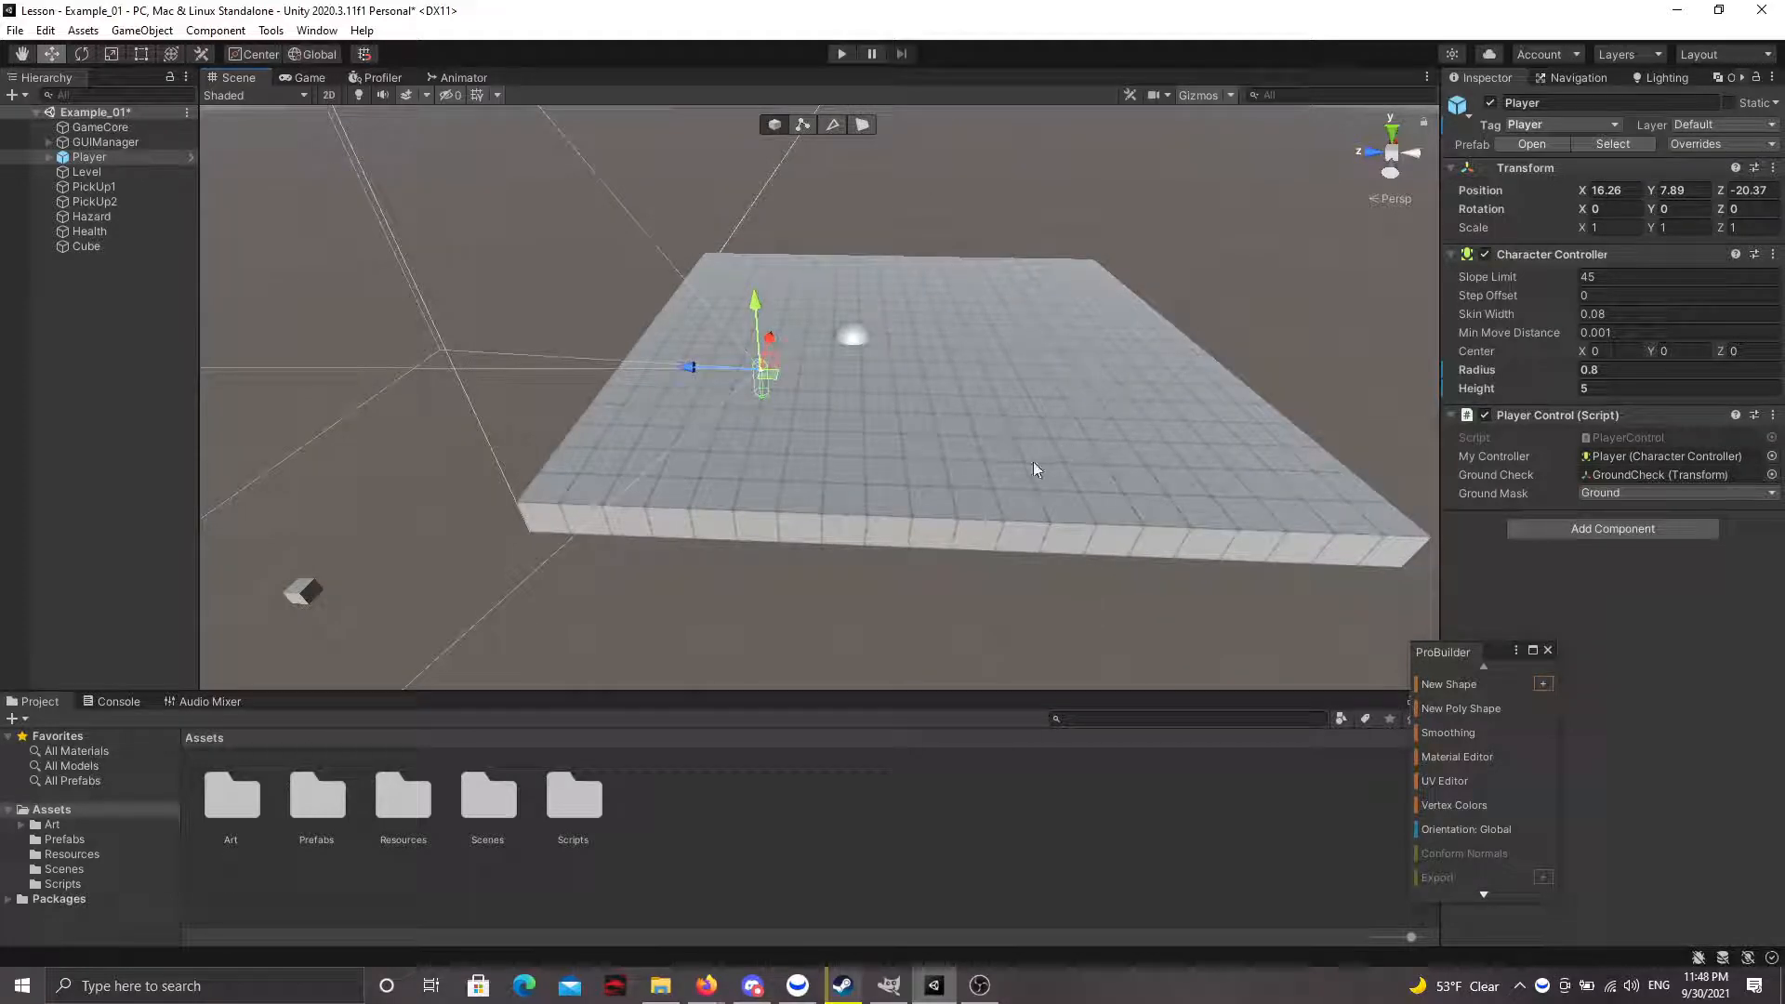
# - Give the floor slab the Level tag and the Ground layer, and mark it static
pyautogui.click(982, 484)
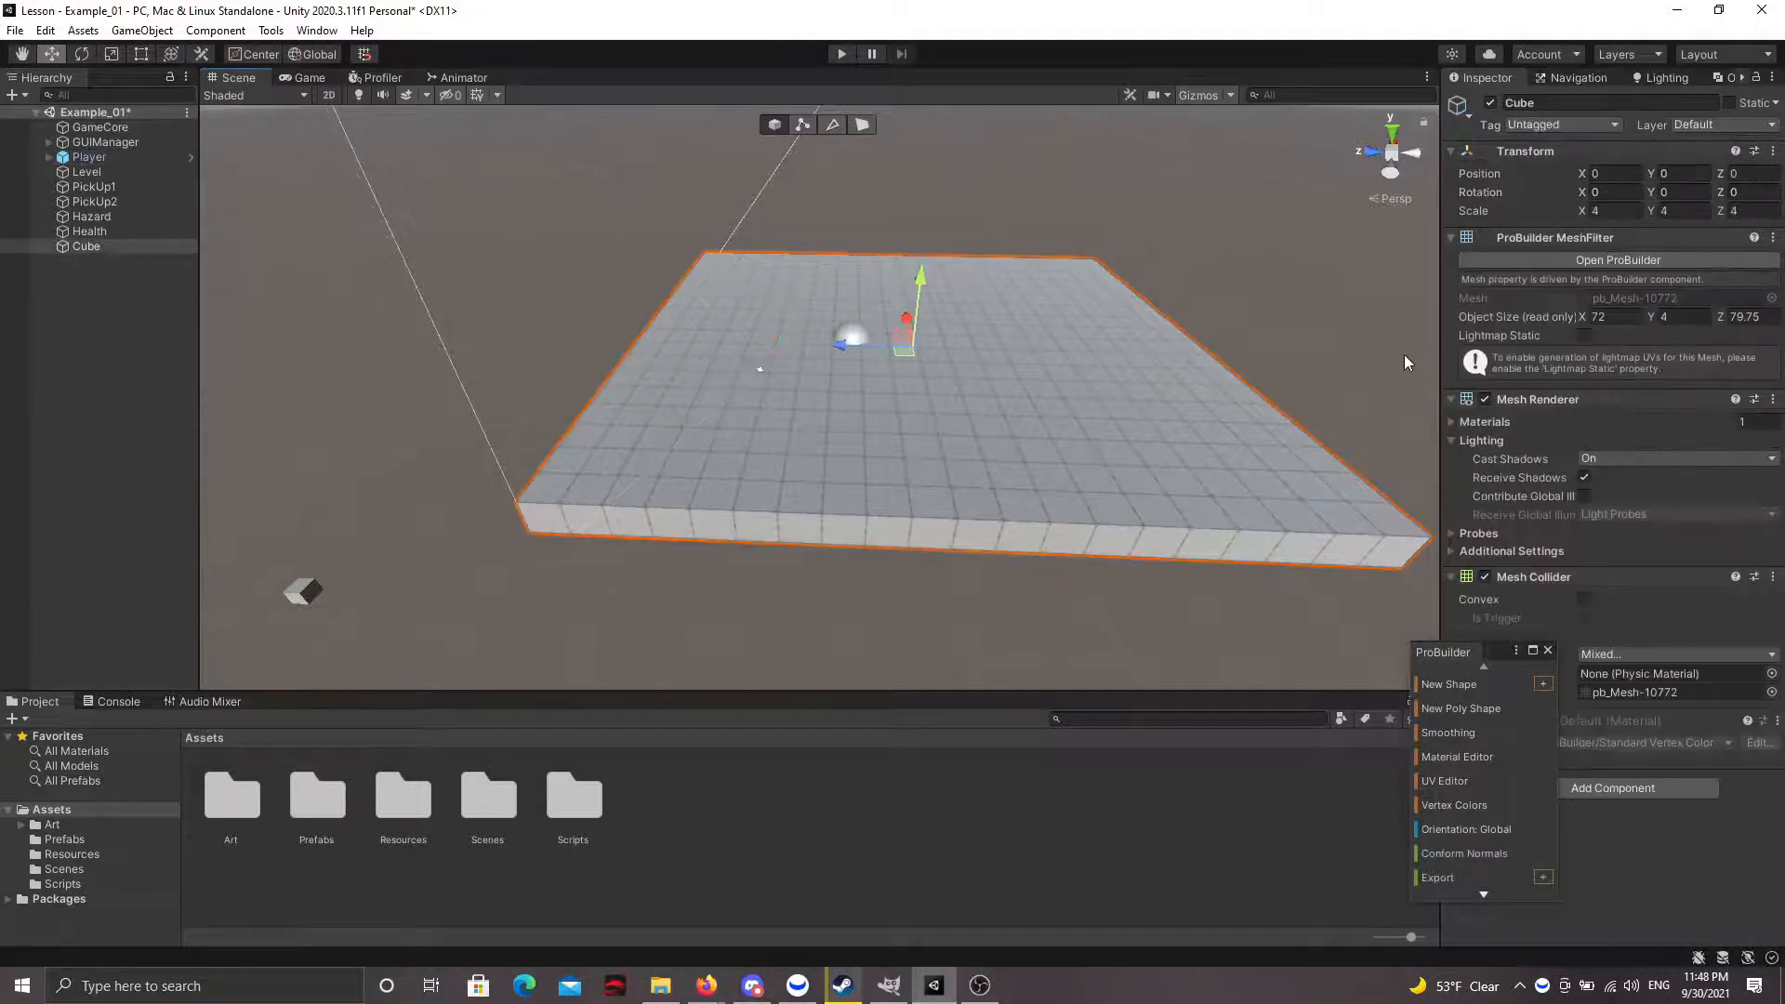
pyautogui.click(1582, 129)
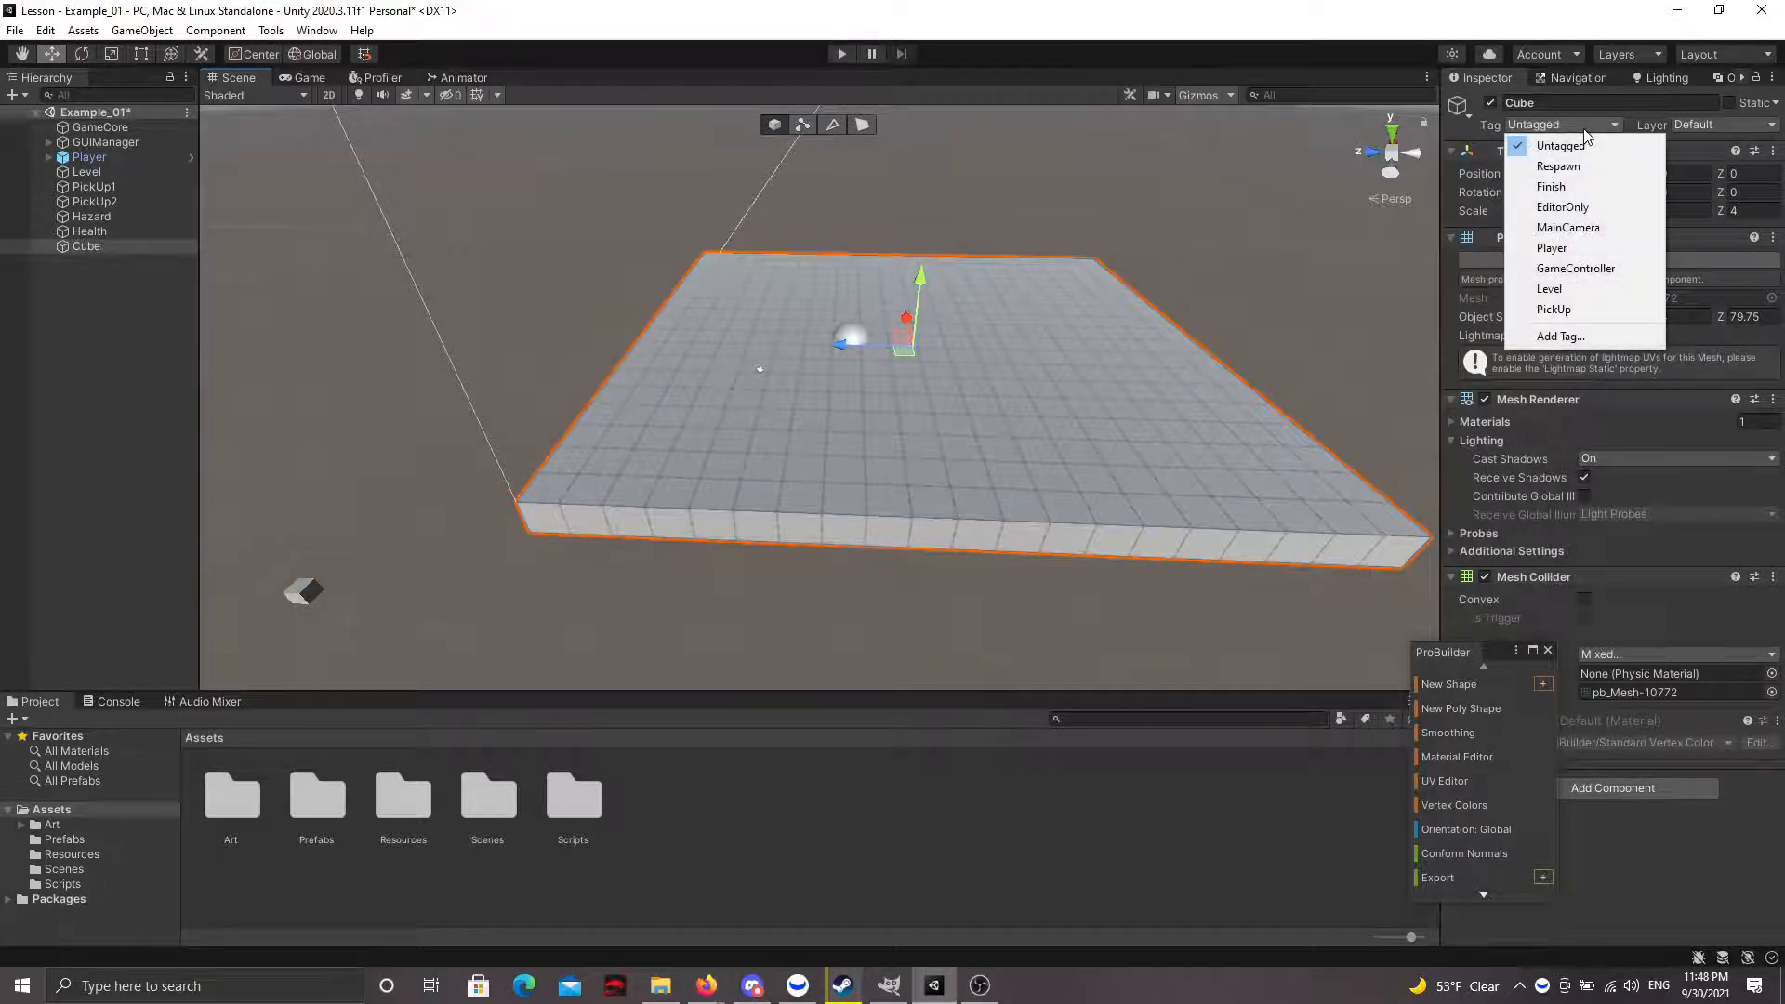
pyautogui.click(1559, 291)
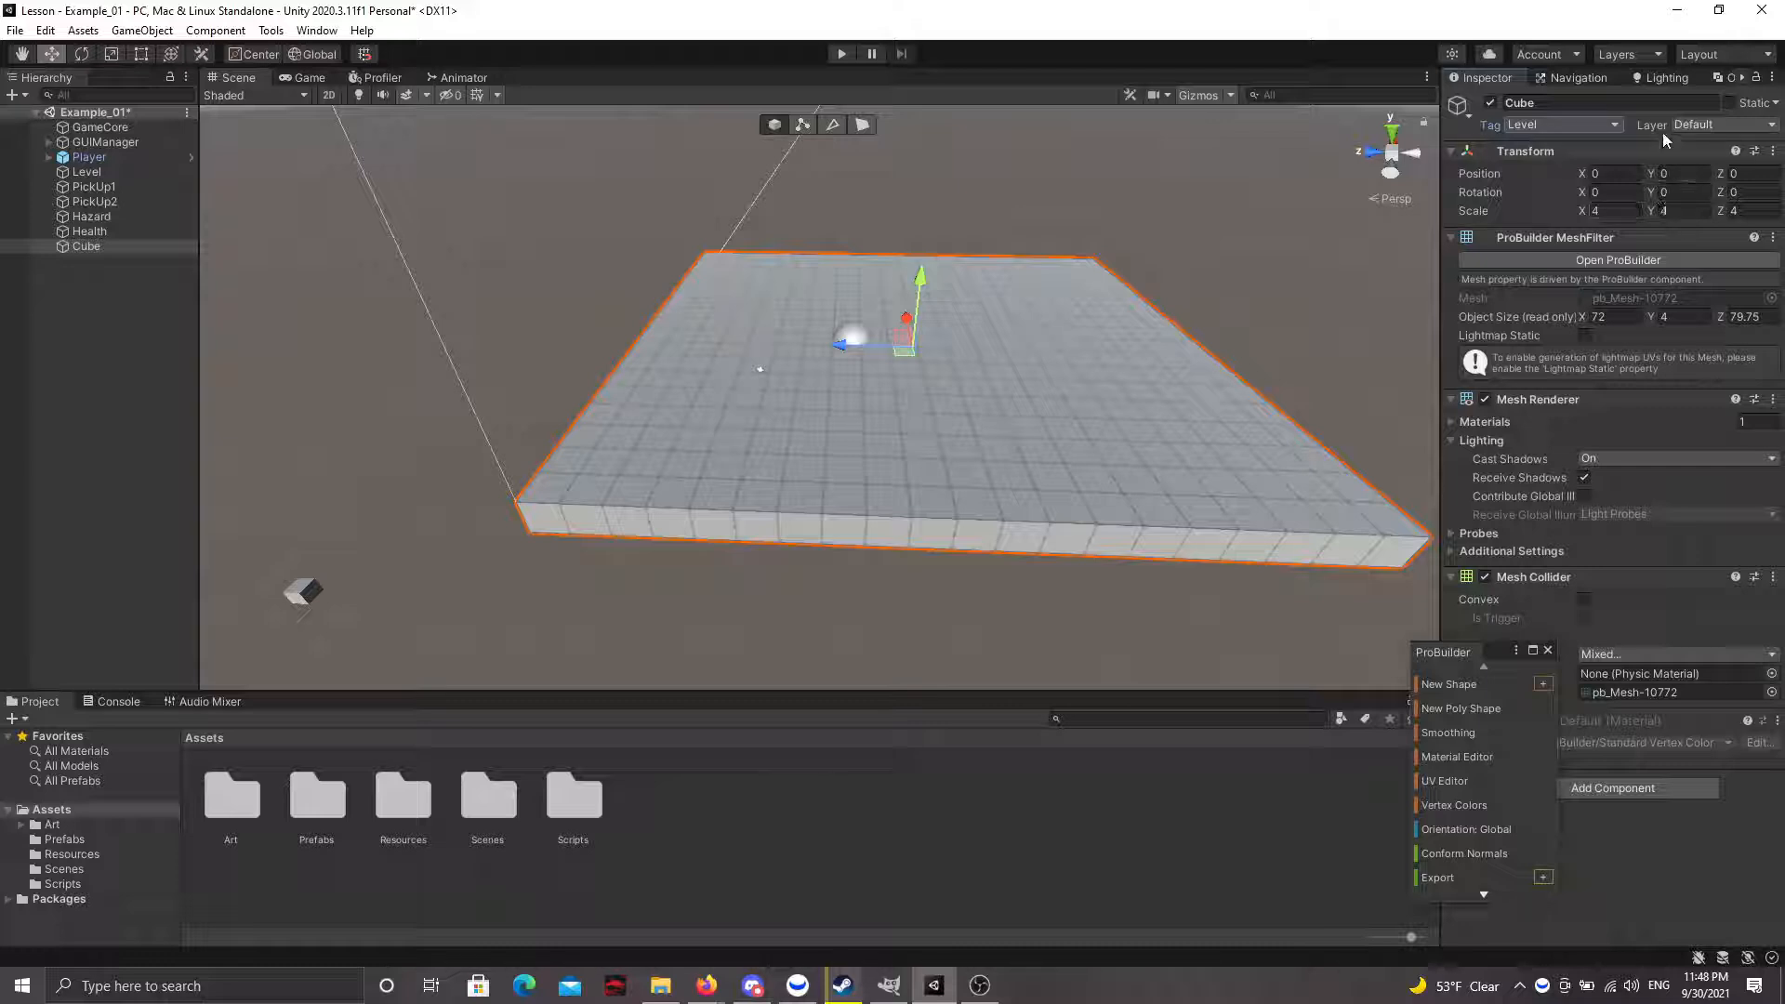
pyautogui.click(1709, 127)
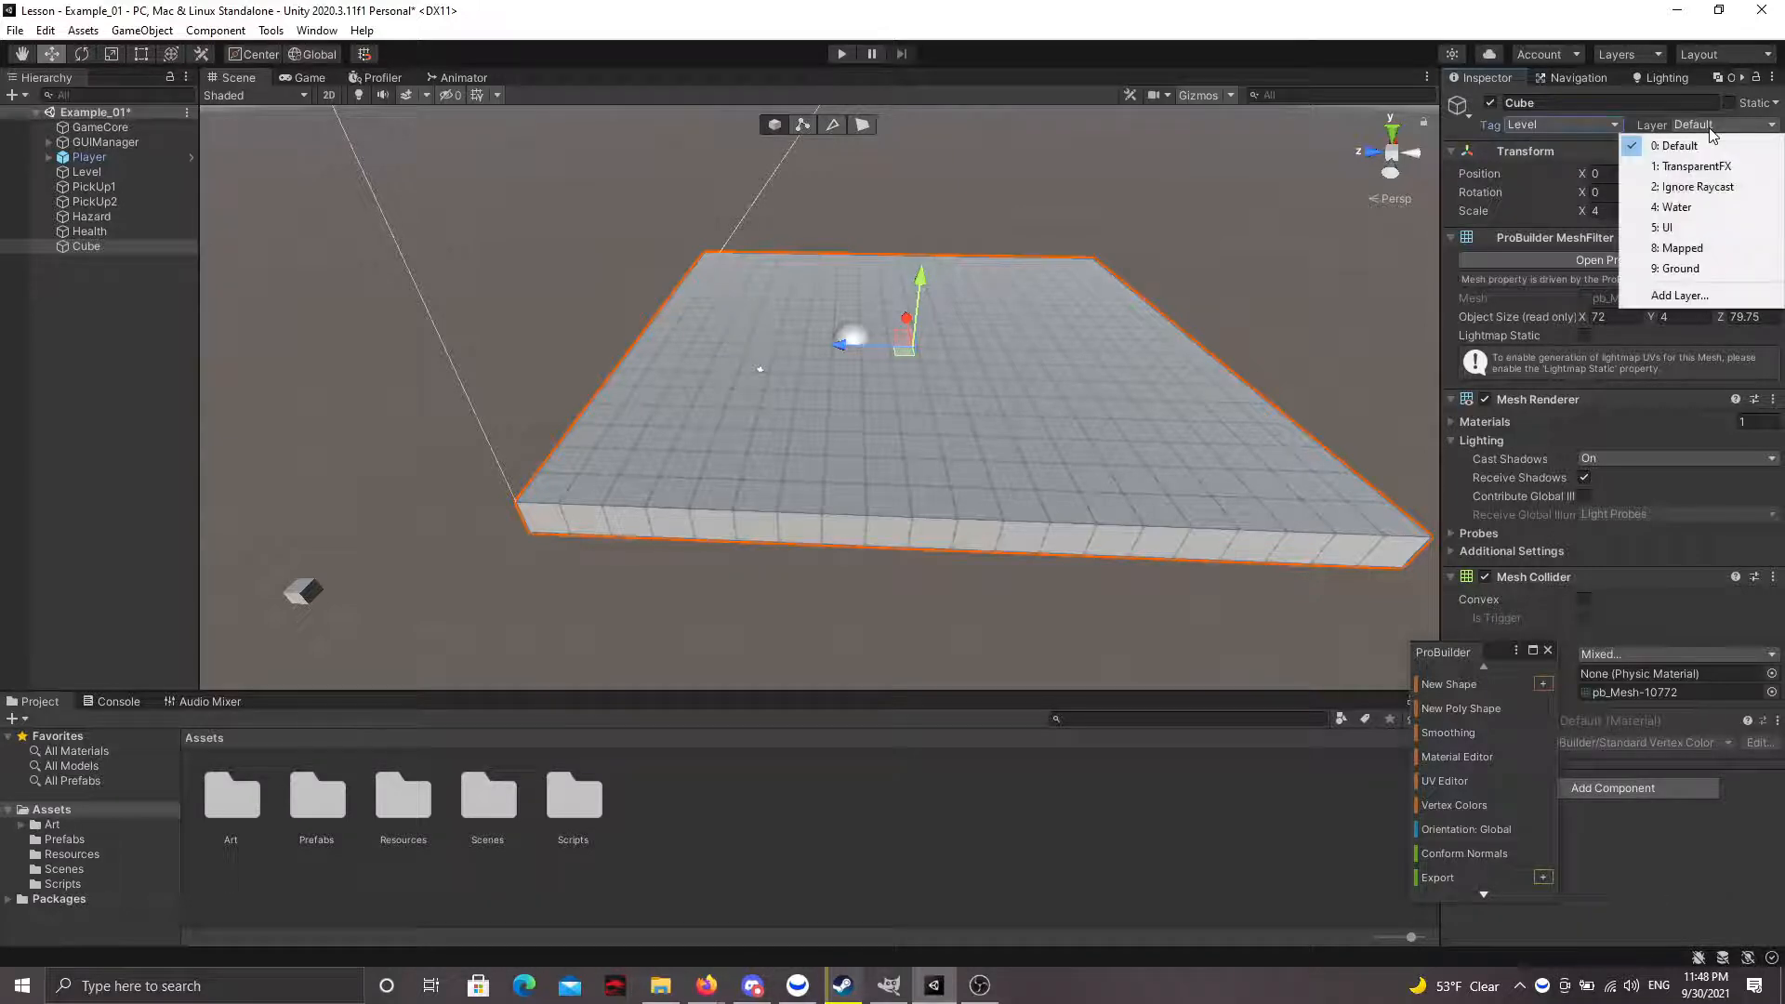
pyautogui.click(1681, 269)
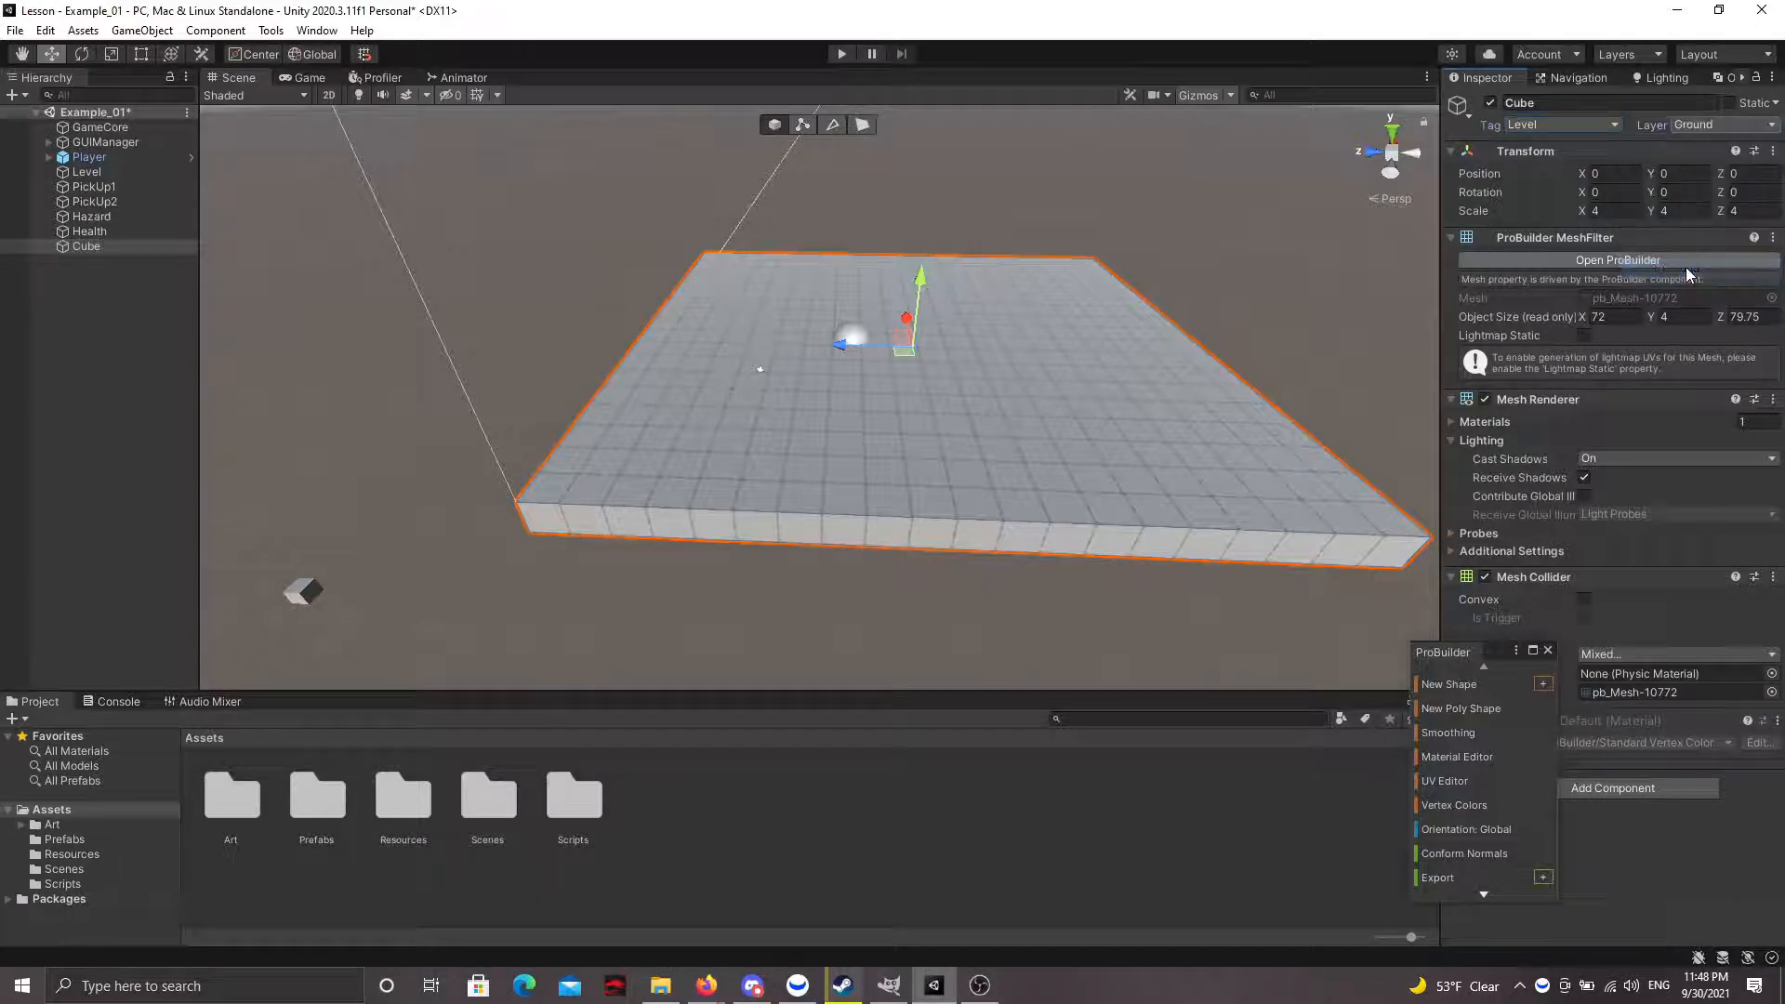
pyautogui.click(1729, 103)
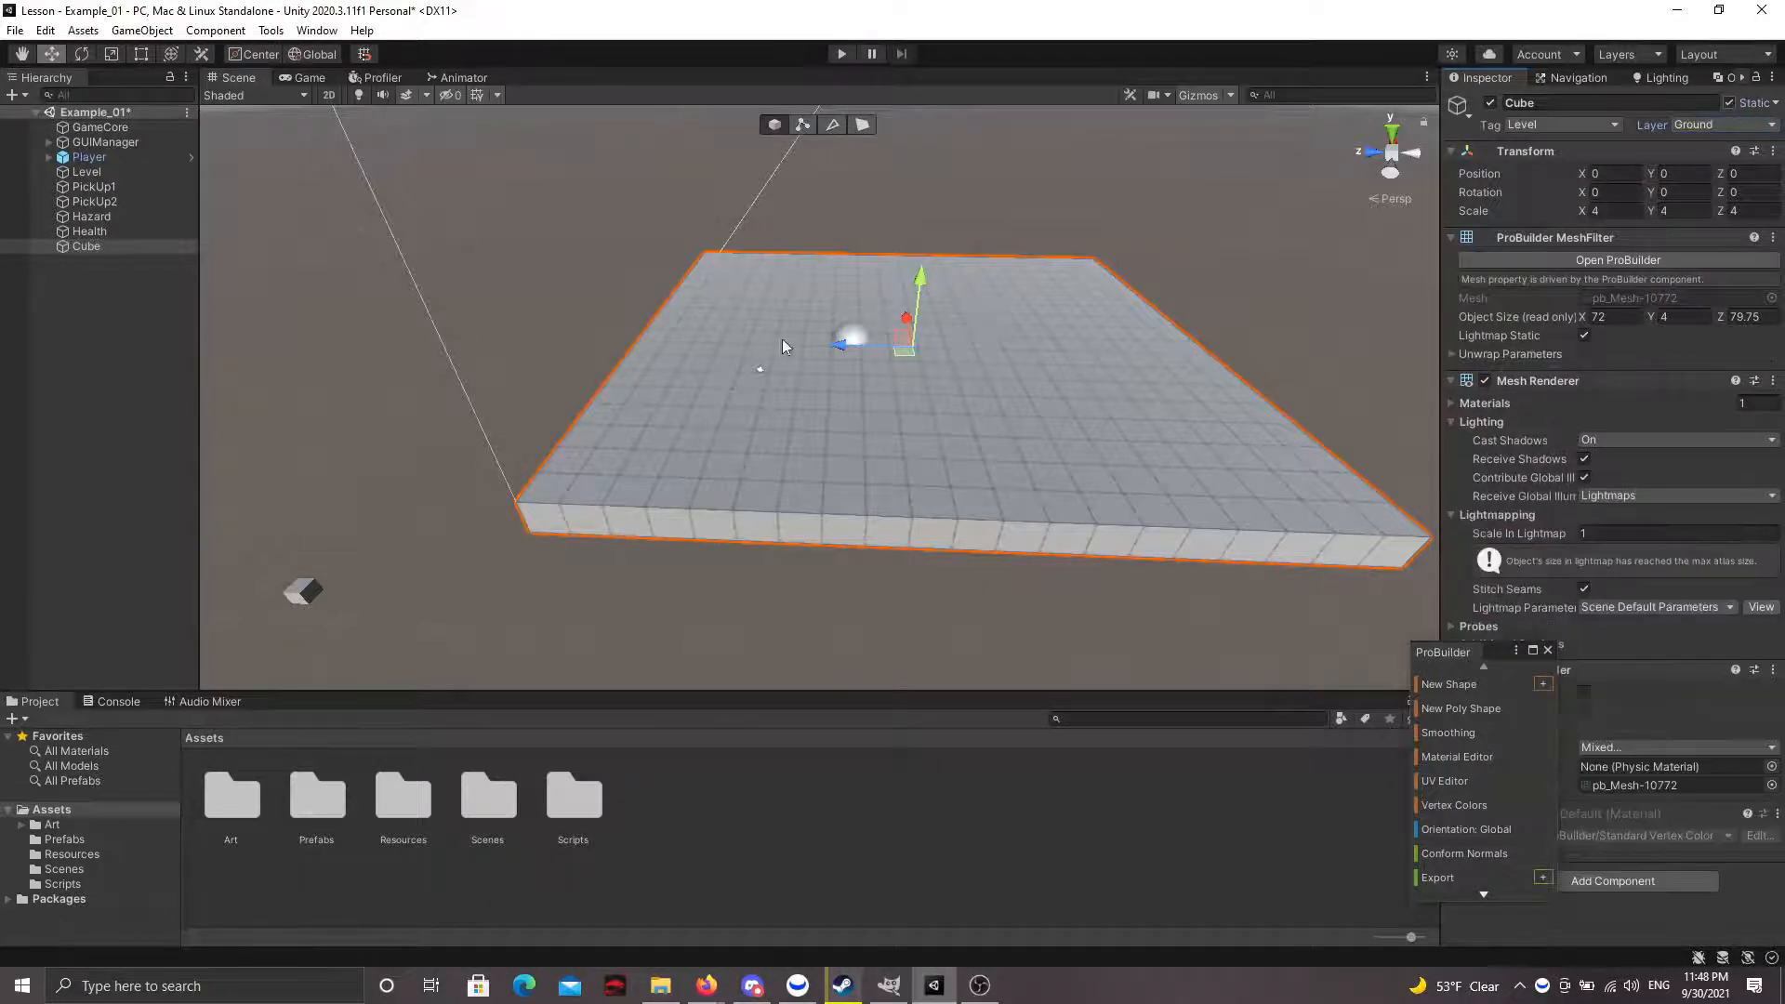
# - Select PickUp1 and move it upward and across the floor slab
pyautogui.keyDown('alt'); pyautogui.moveTo(783, 338); pyautogui.dragTo(802, 340); pyautogui.keyUp('alt')
pyautogui.press('w')
pyautogui.moveTo(802, 340); pyautogui.dragTo(905, 323, button='right')
pyautogui.press('a')
pyautogui.press('s')
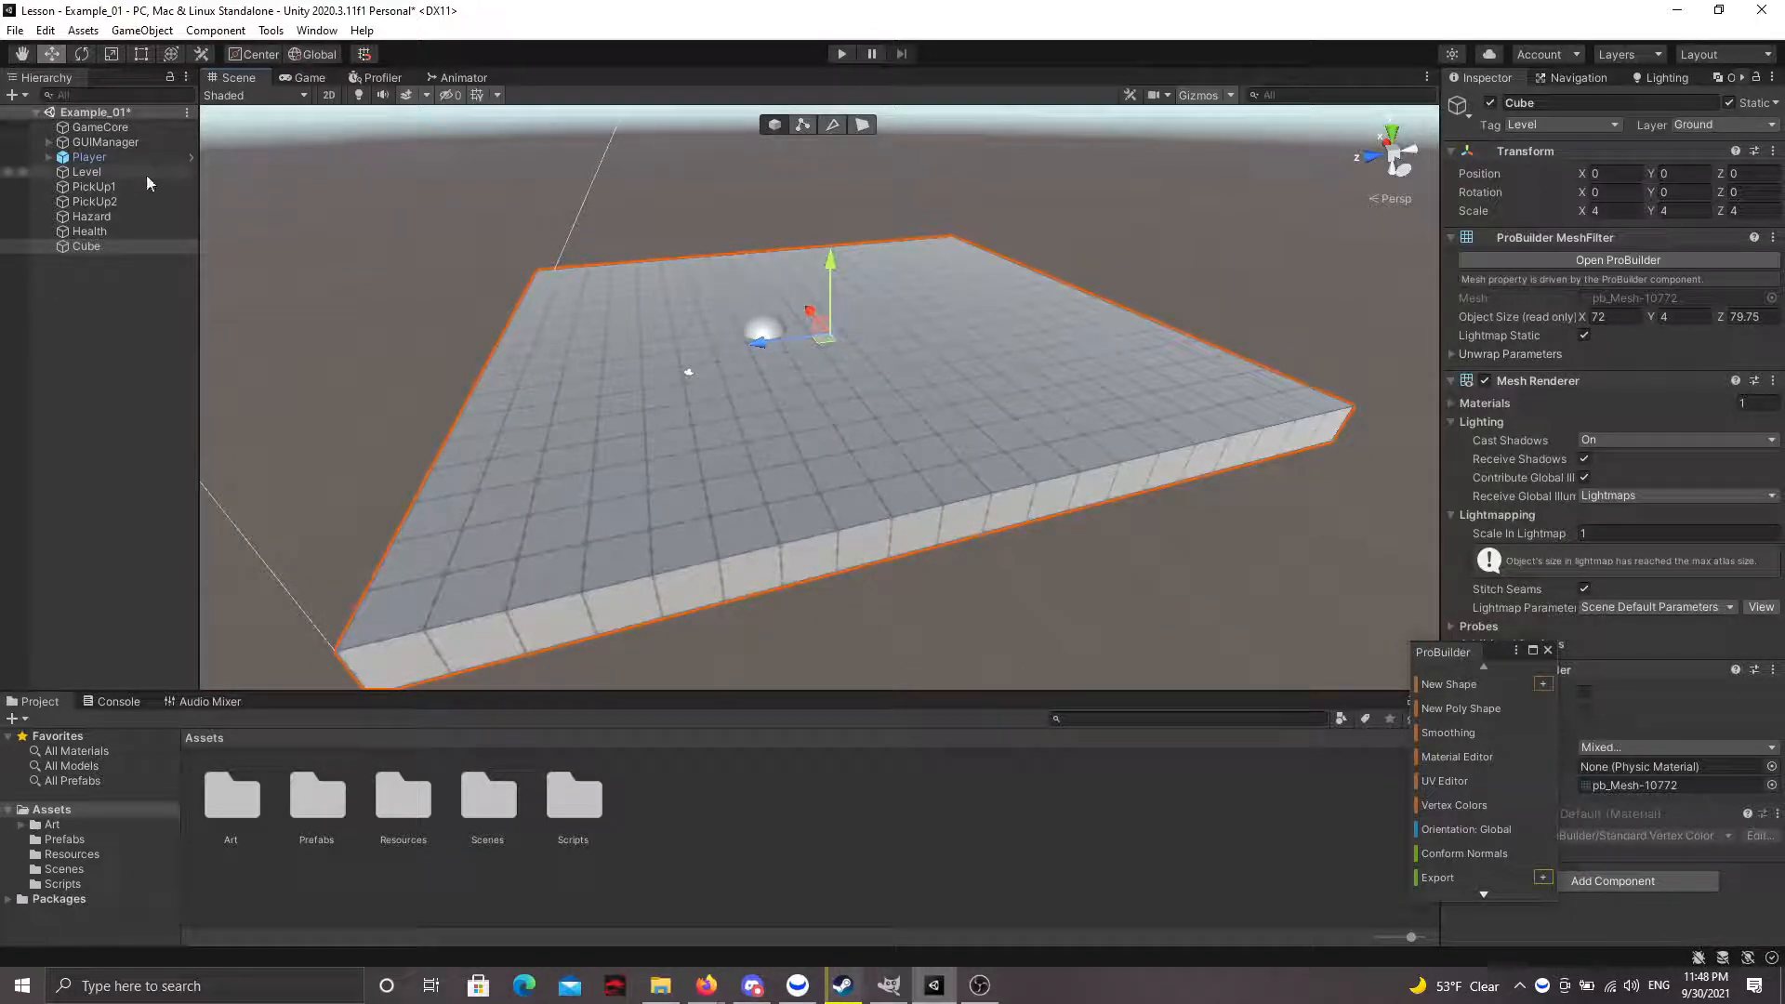
pyautogui.click(130, 189)
pyautogui.moveTo(759, 267); pyautogui.dragTo(749, 225)
pyautogui.moveTo(753, 302); pyautogui.dragTo(903, 275)
# - Move PickUp2 above the slab to about X 15.49, Y 15.58, Z -21.82
pyautogui.click(144, 203)
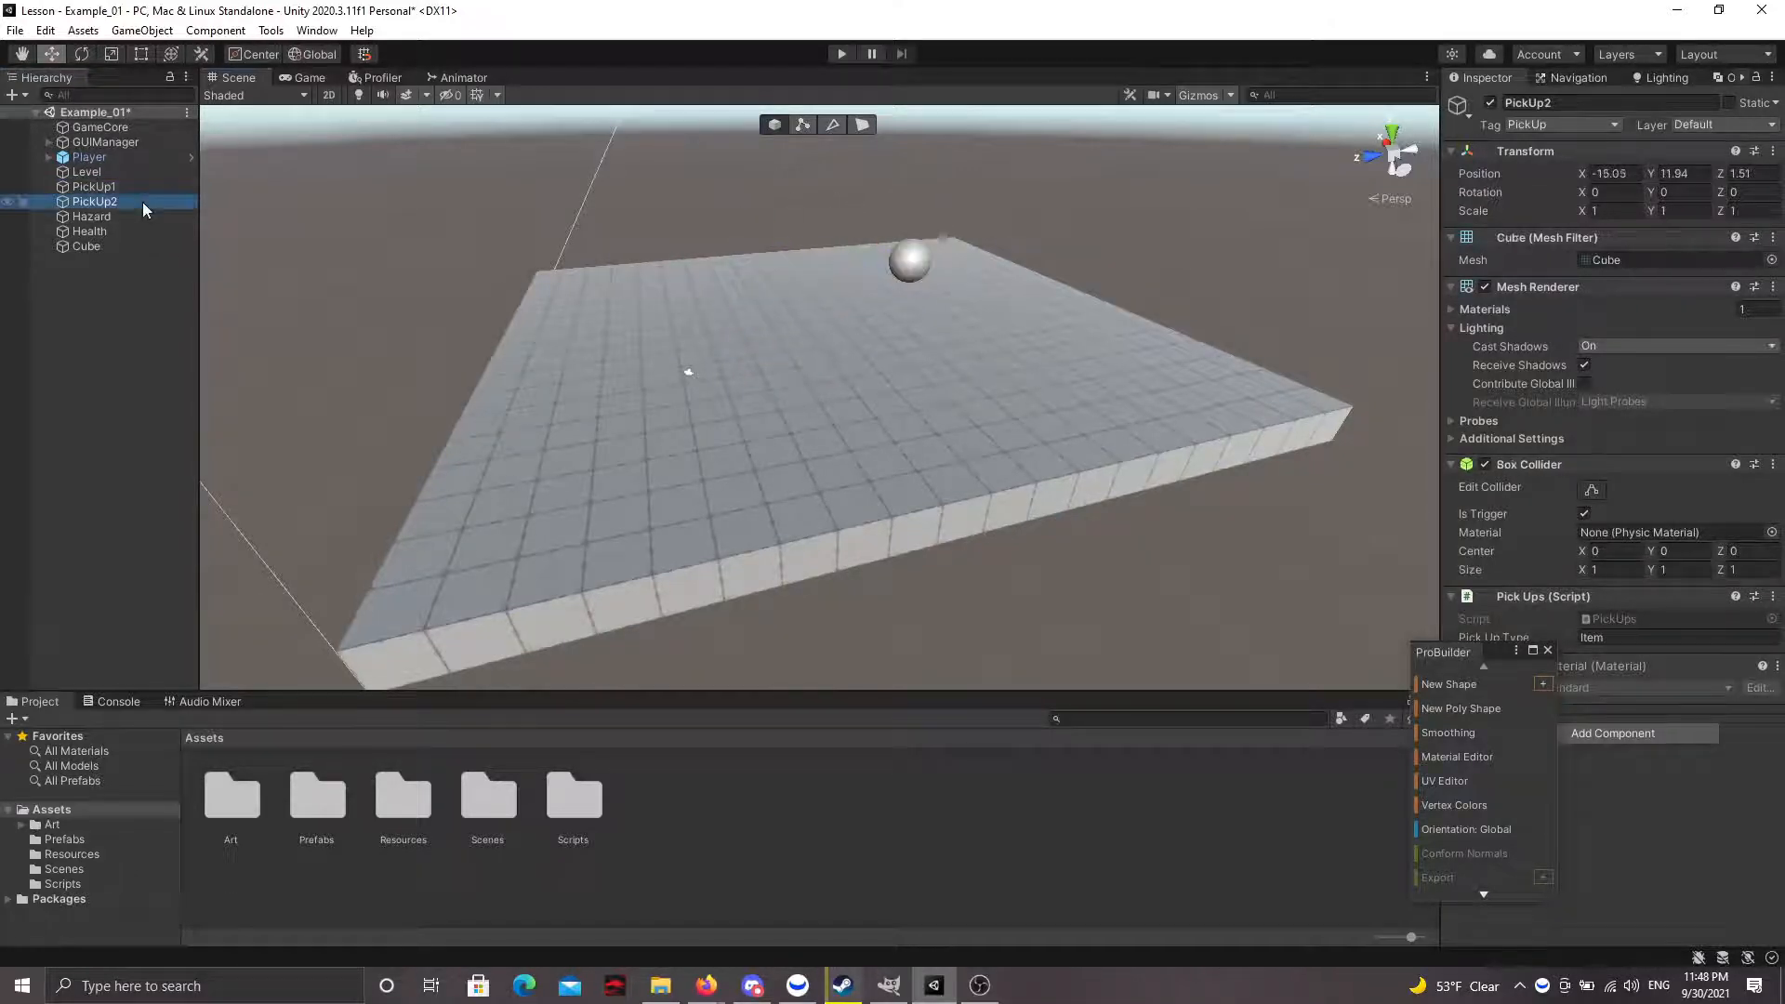
pyautogui.keyDown('alt'); pyautogui.moveTo(704, 314); pyautogui.dragTo(788, 233); pyautogui.keyUp('alt')
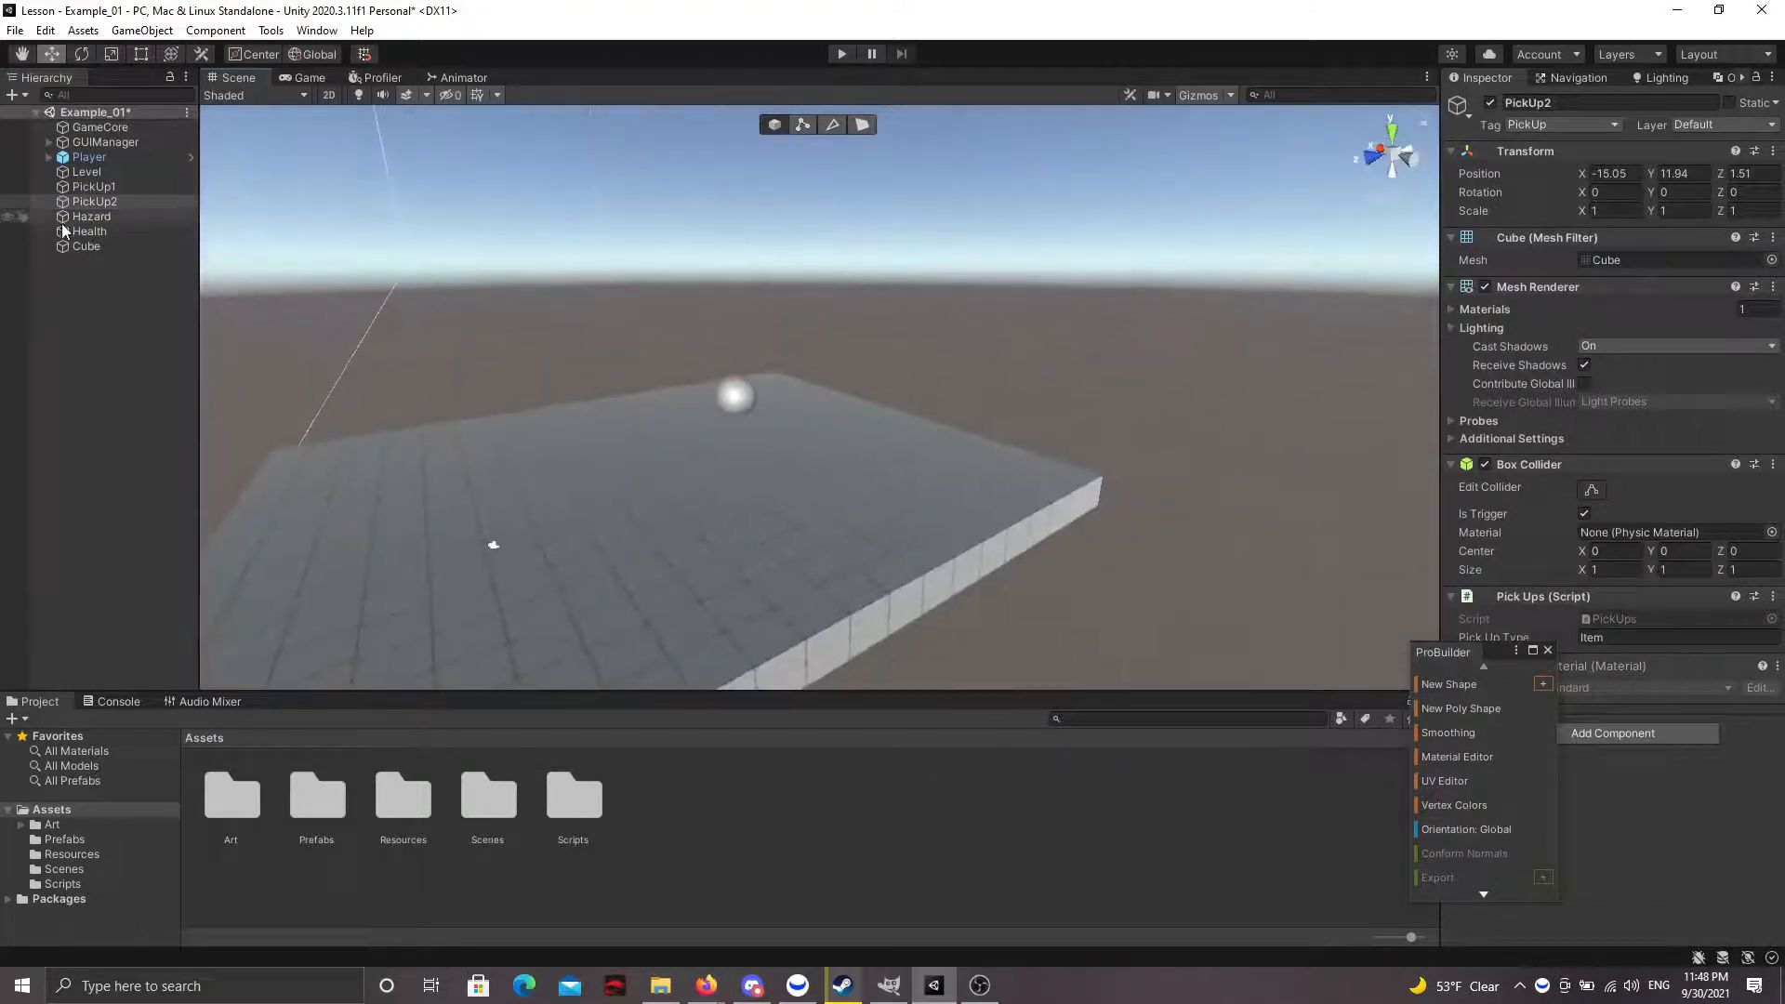
pyautogui.doubleClick(112, 201)
pyautogui.keyDown('alt'); pyautogui.moveTo(348, 321); pyautogui.dragTo(635, 140); pyautogui.keyUp('alt')
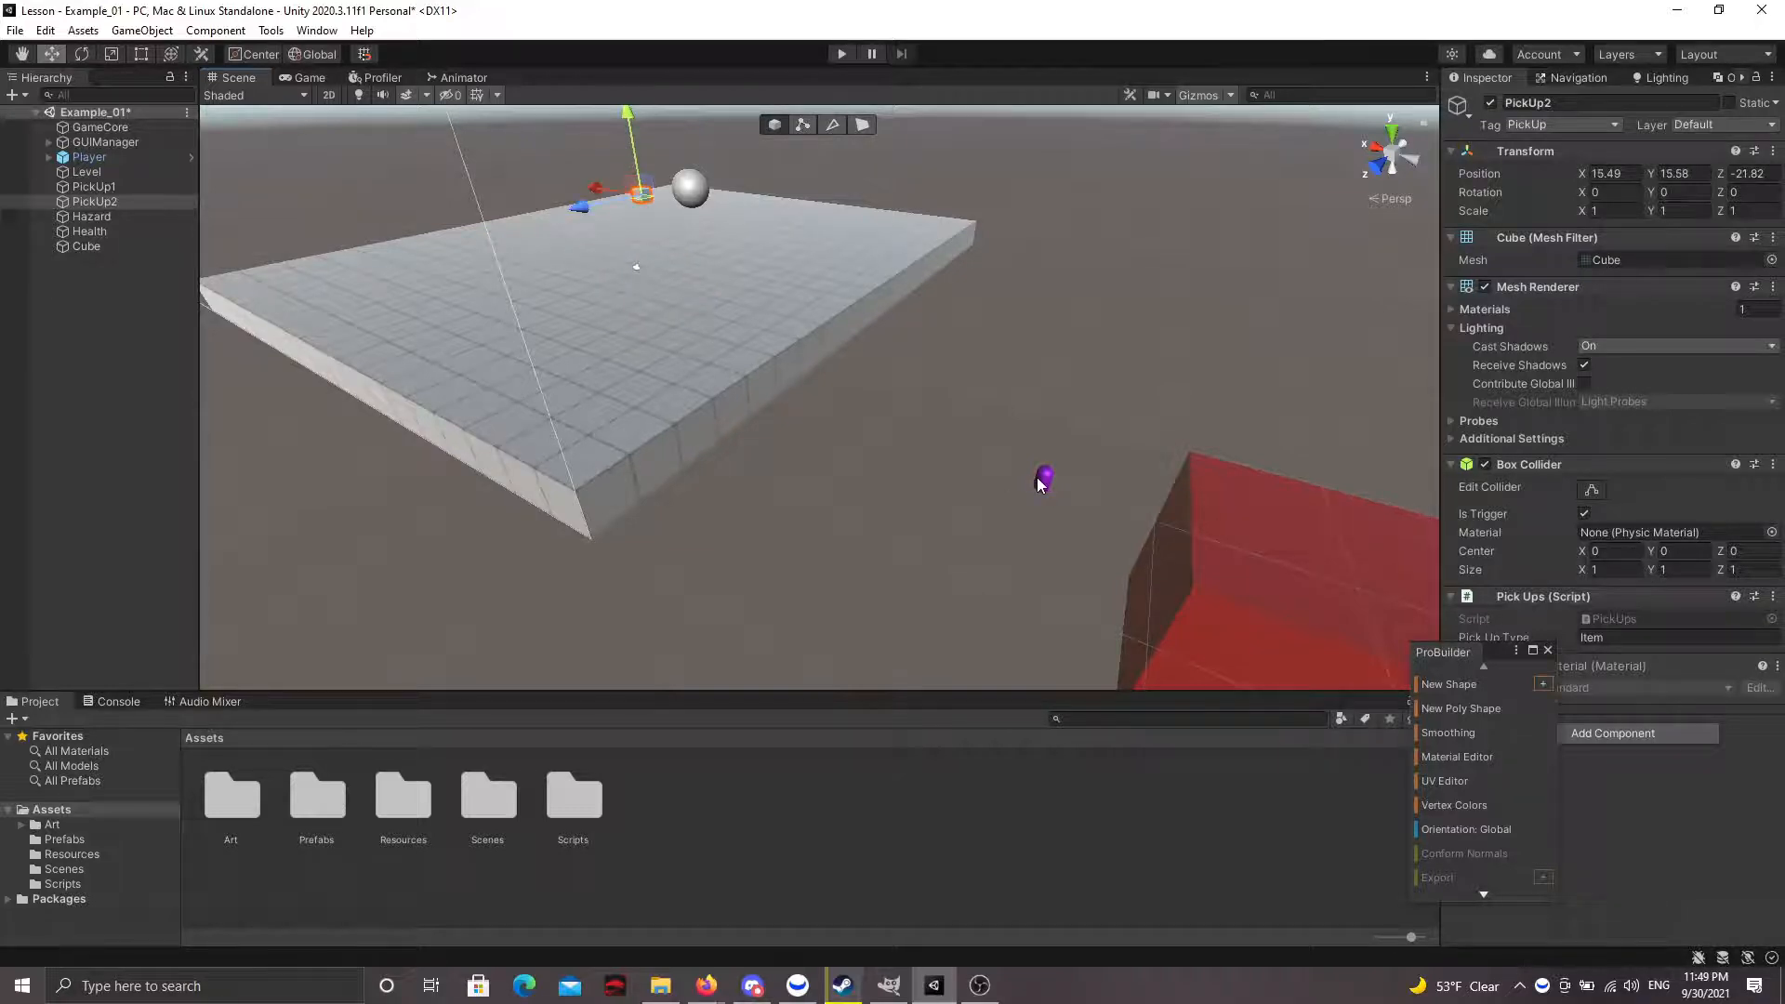
# - Move the purple capsule onto the slab and the Hazard cube to about X 53.9, Y 9.4, Z -27.5
pyautogui.click(1041, 483)
pyautogui.moveTo(1043, 483)
pyautogui.mouseDown()
pyautogui.moveTo(1082, 387)
pyautogui.moveTo(887, 338)
pyautogui.moveTo(758, 271)
pyautogui.mouseUp()
pyautogui.click(1194, 554)
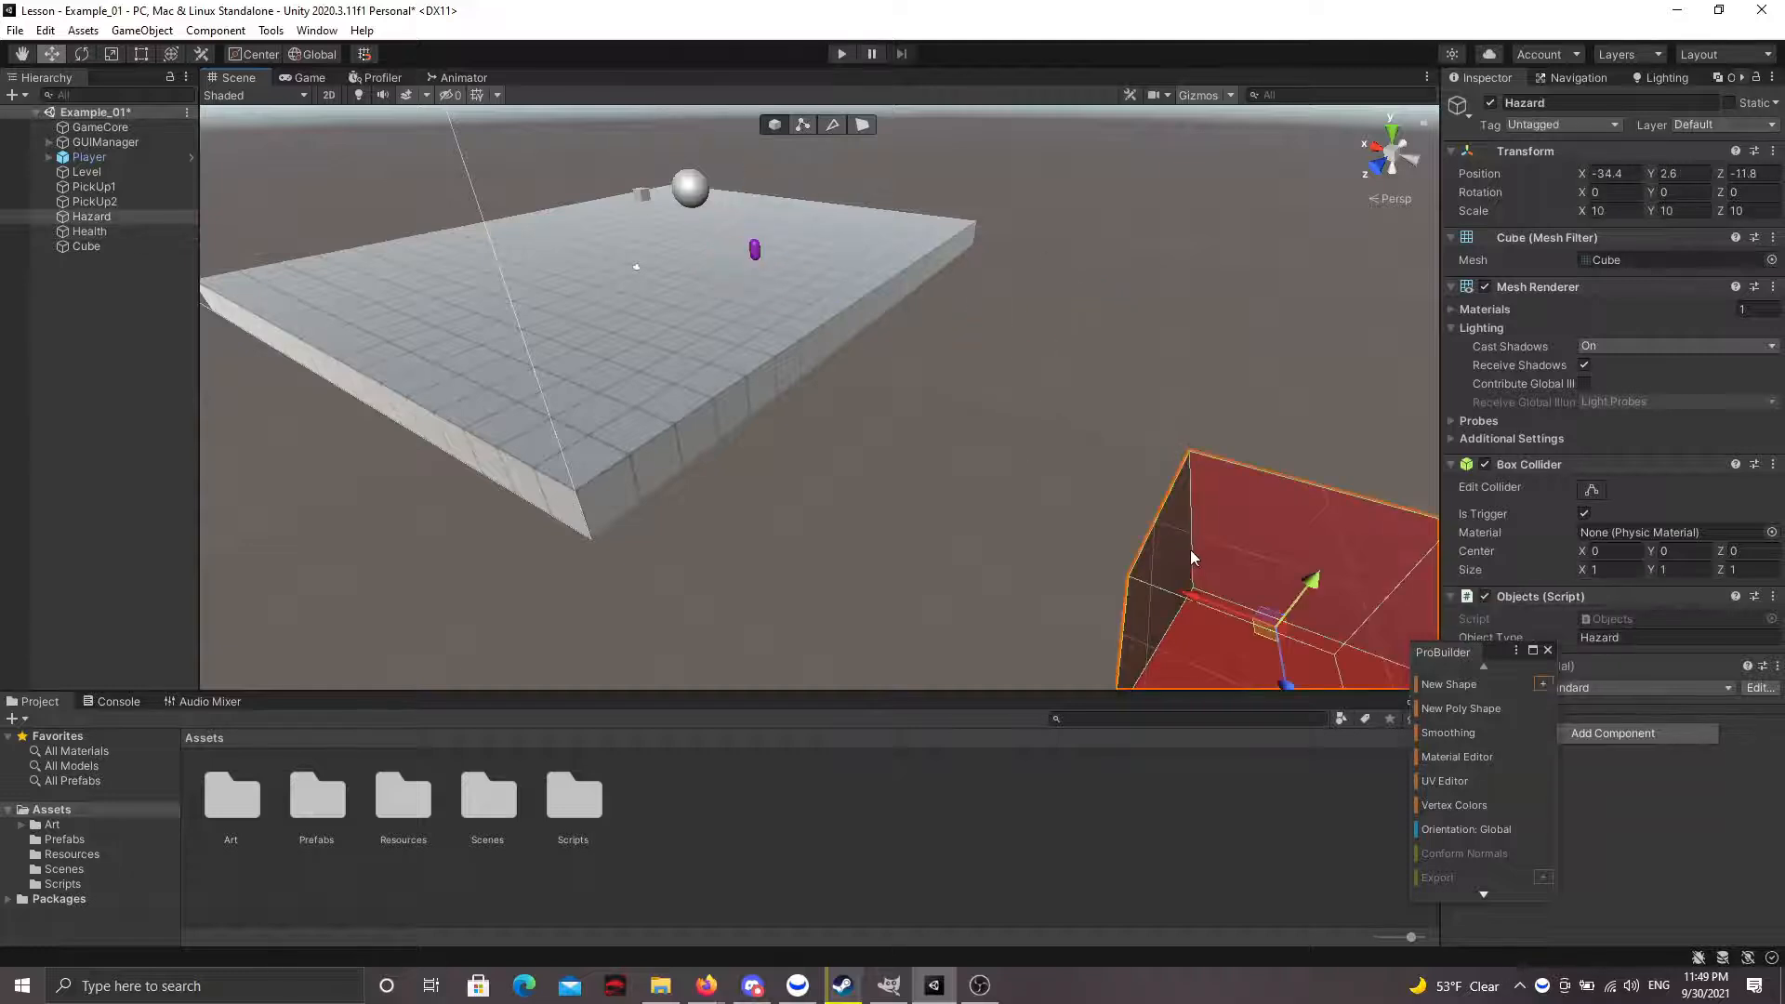
pyautogui.moveTo(1268, 635); pyautogui.dragTo(597, 296)
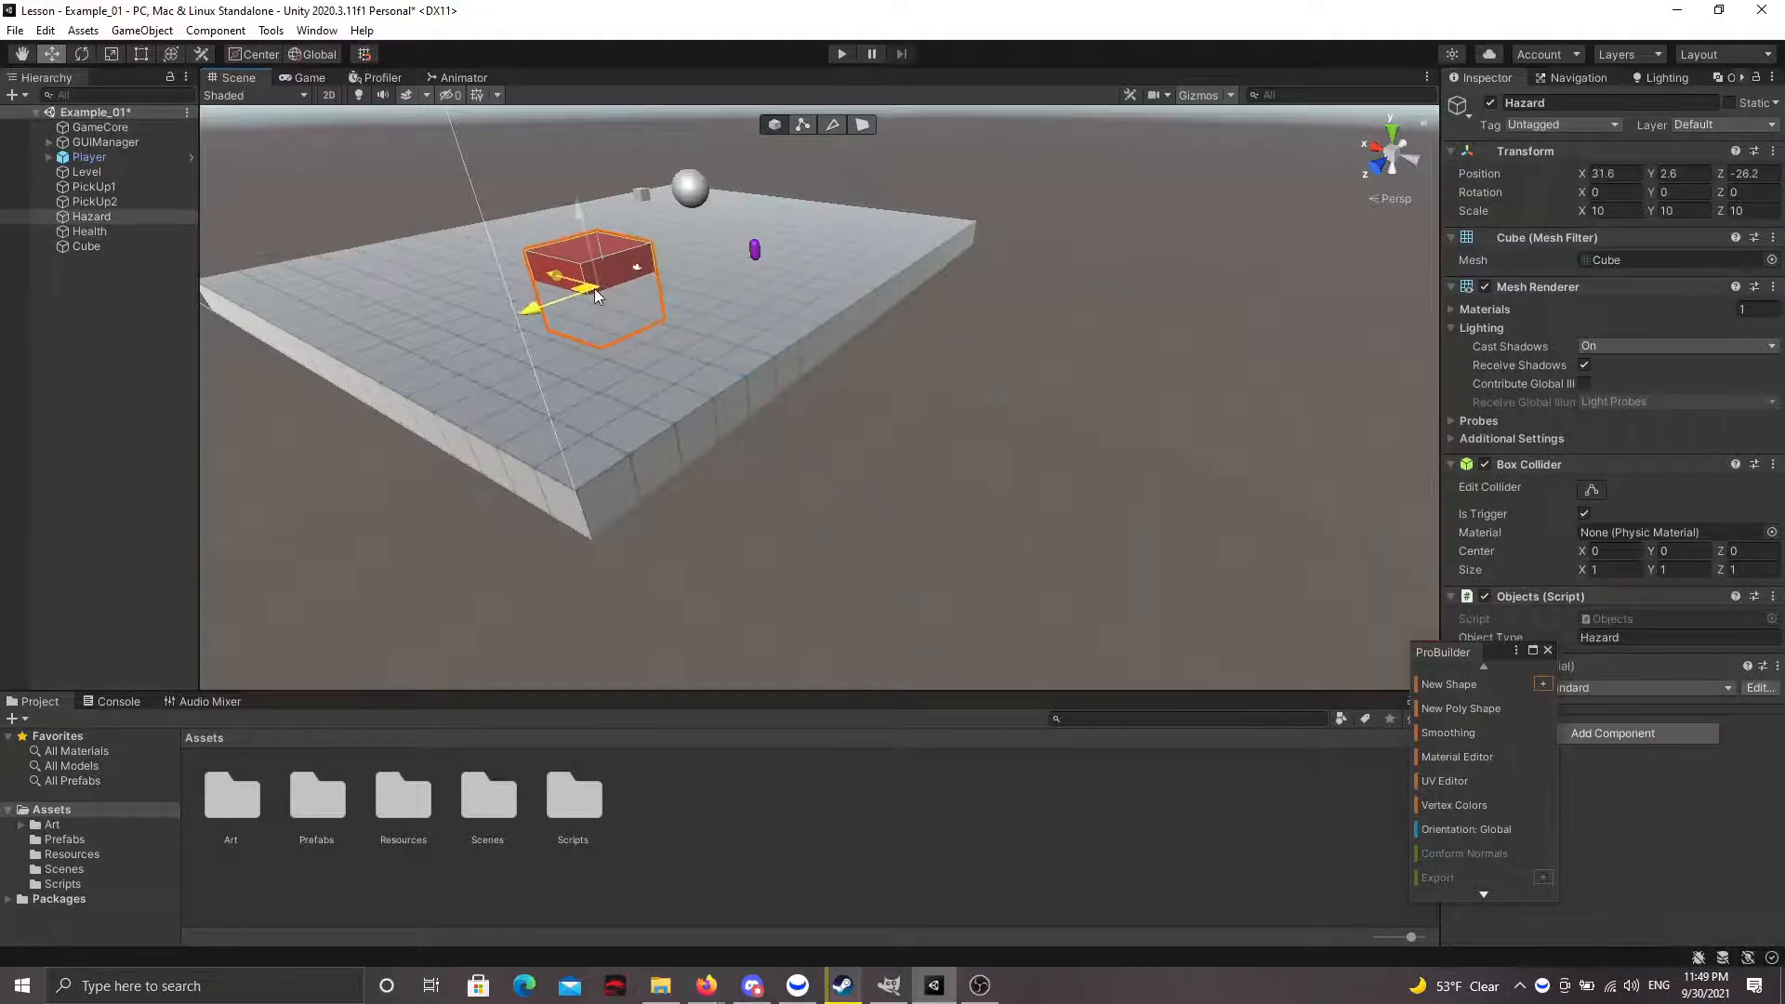
pyautogui.moveTo(580, 220); pyautogui.dragTo(501, 216)
pyautogui.moveTo(521, 221); pyautogui.dragTo(376, 276, button='right')
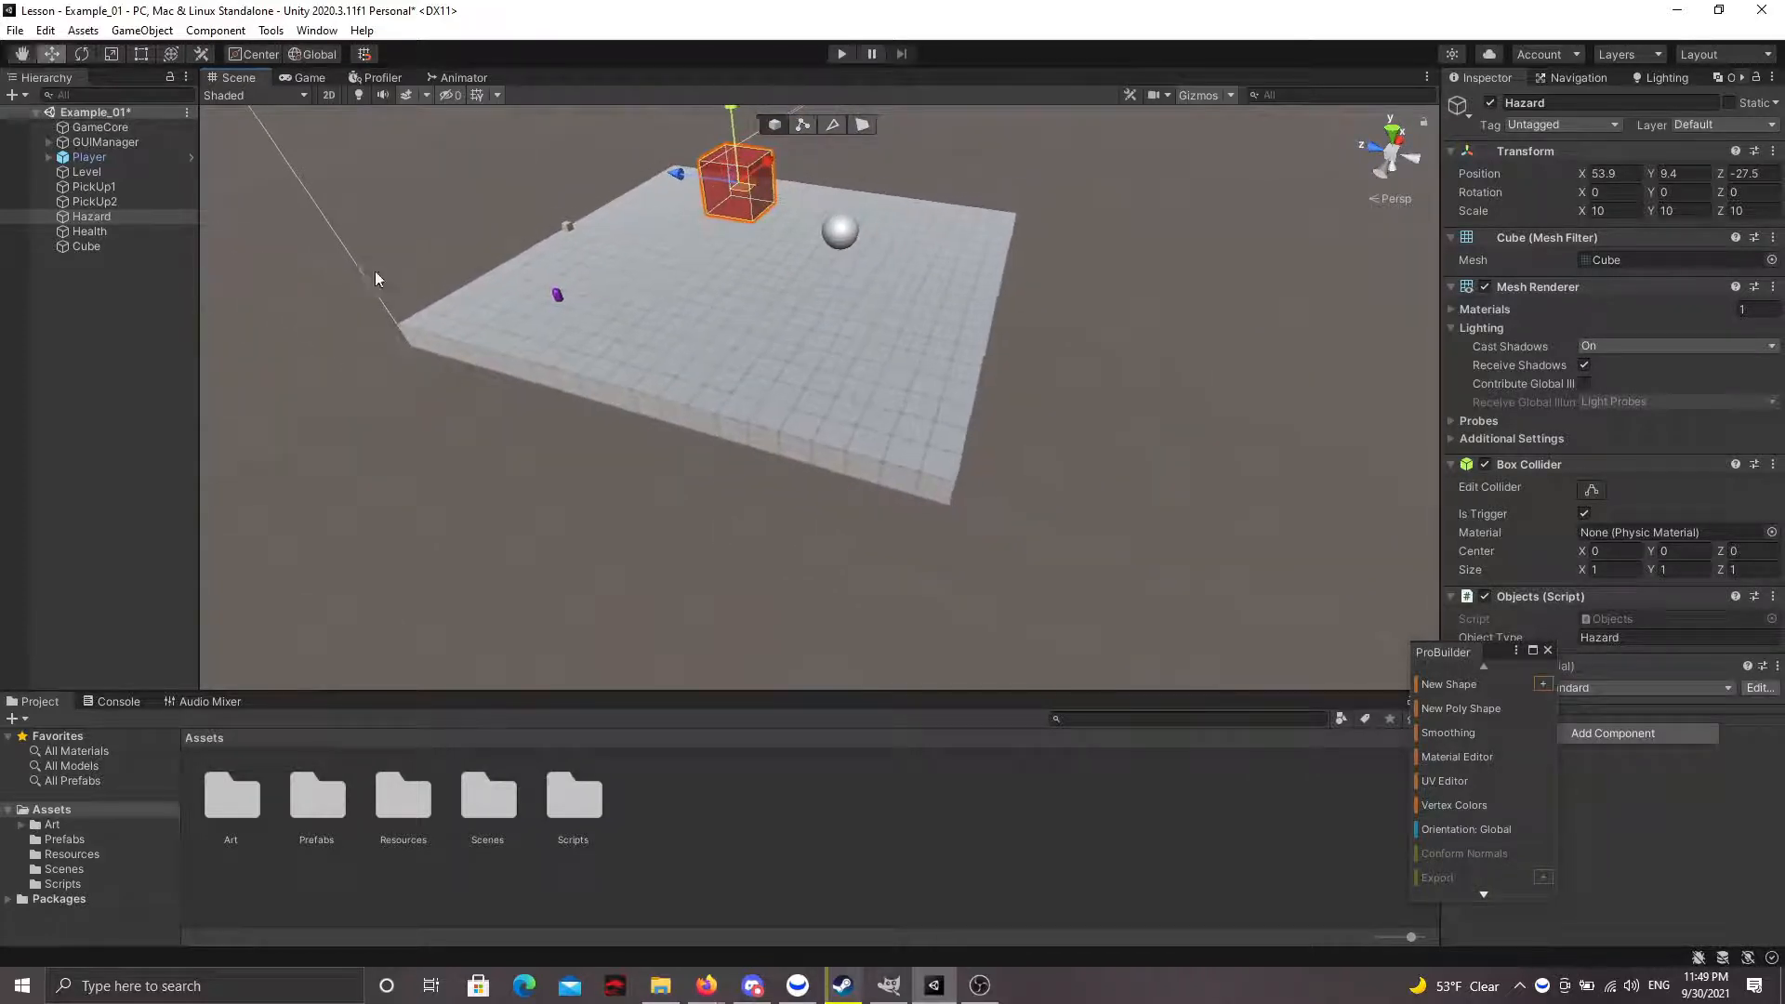
# - In face selection mode, extrude the slab's -X side face outward by face normal with a distance of 1
pyautogui.moveTo(823, 255); pyautogui.dragTo(701, 243, button='right')
pyautogui.moveTo(940, 284); pyautogui.dragTo(874, 166, button='right')
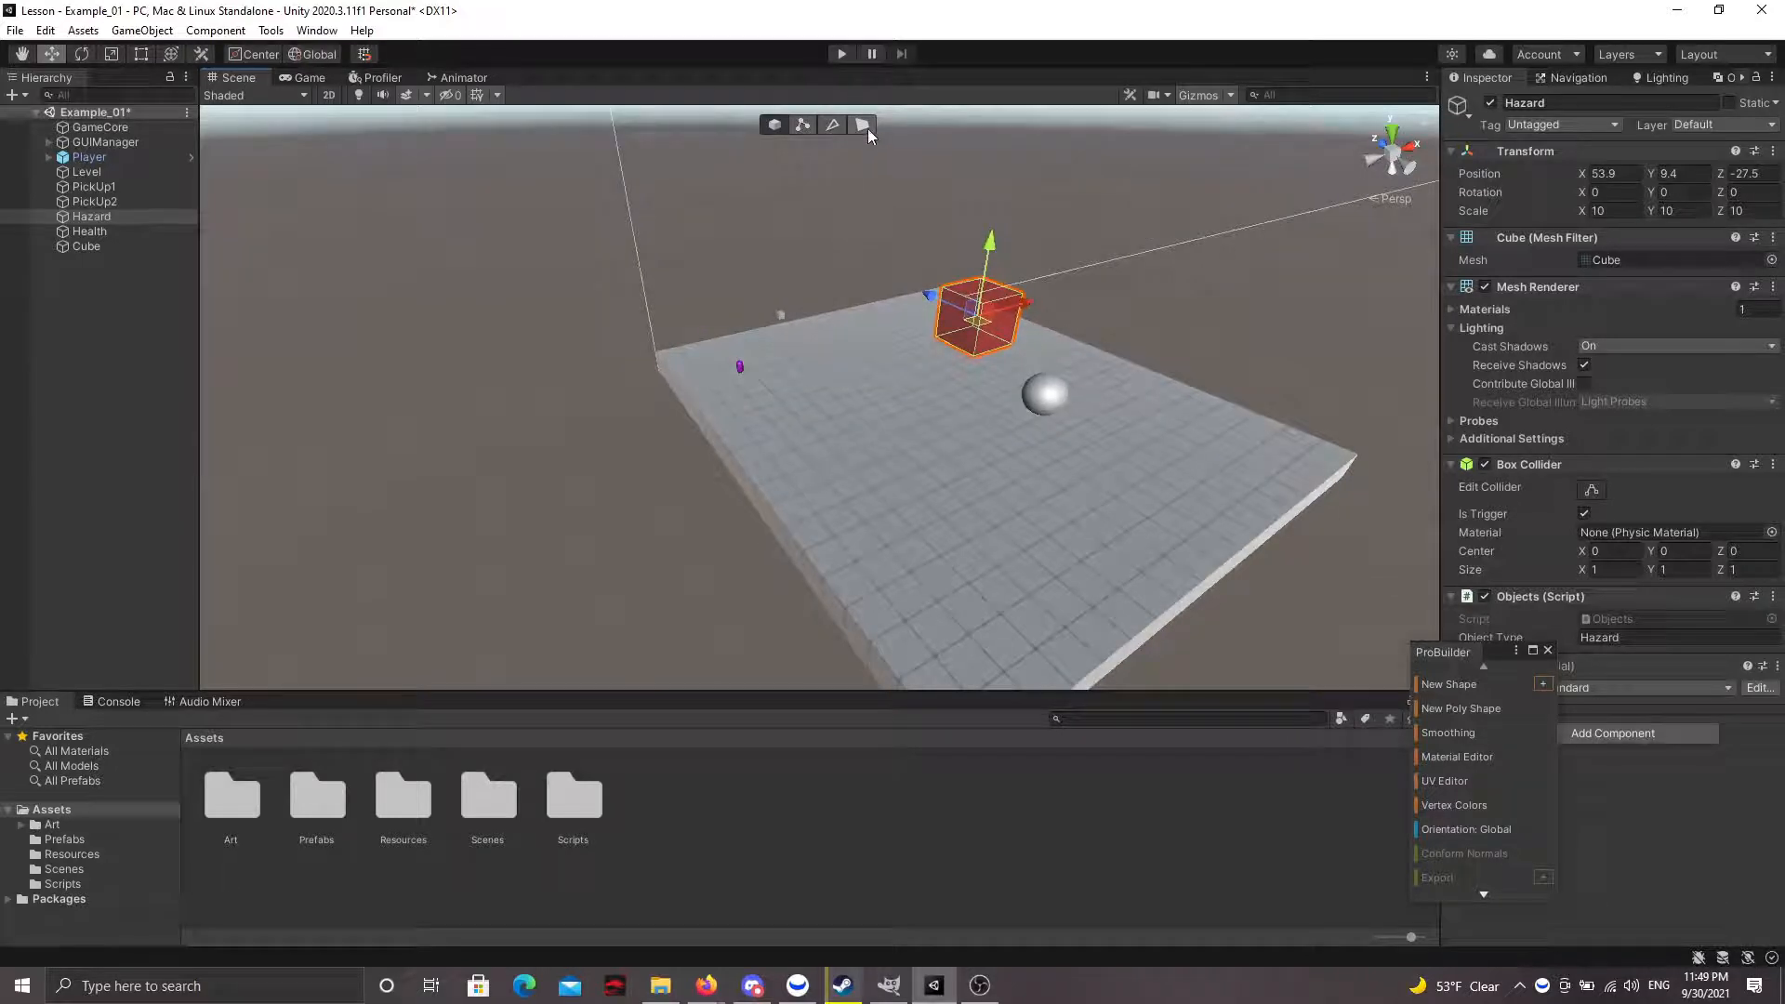
pyautogui.click(865, 127)
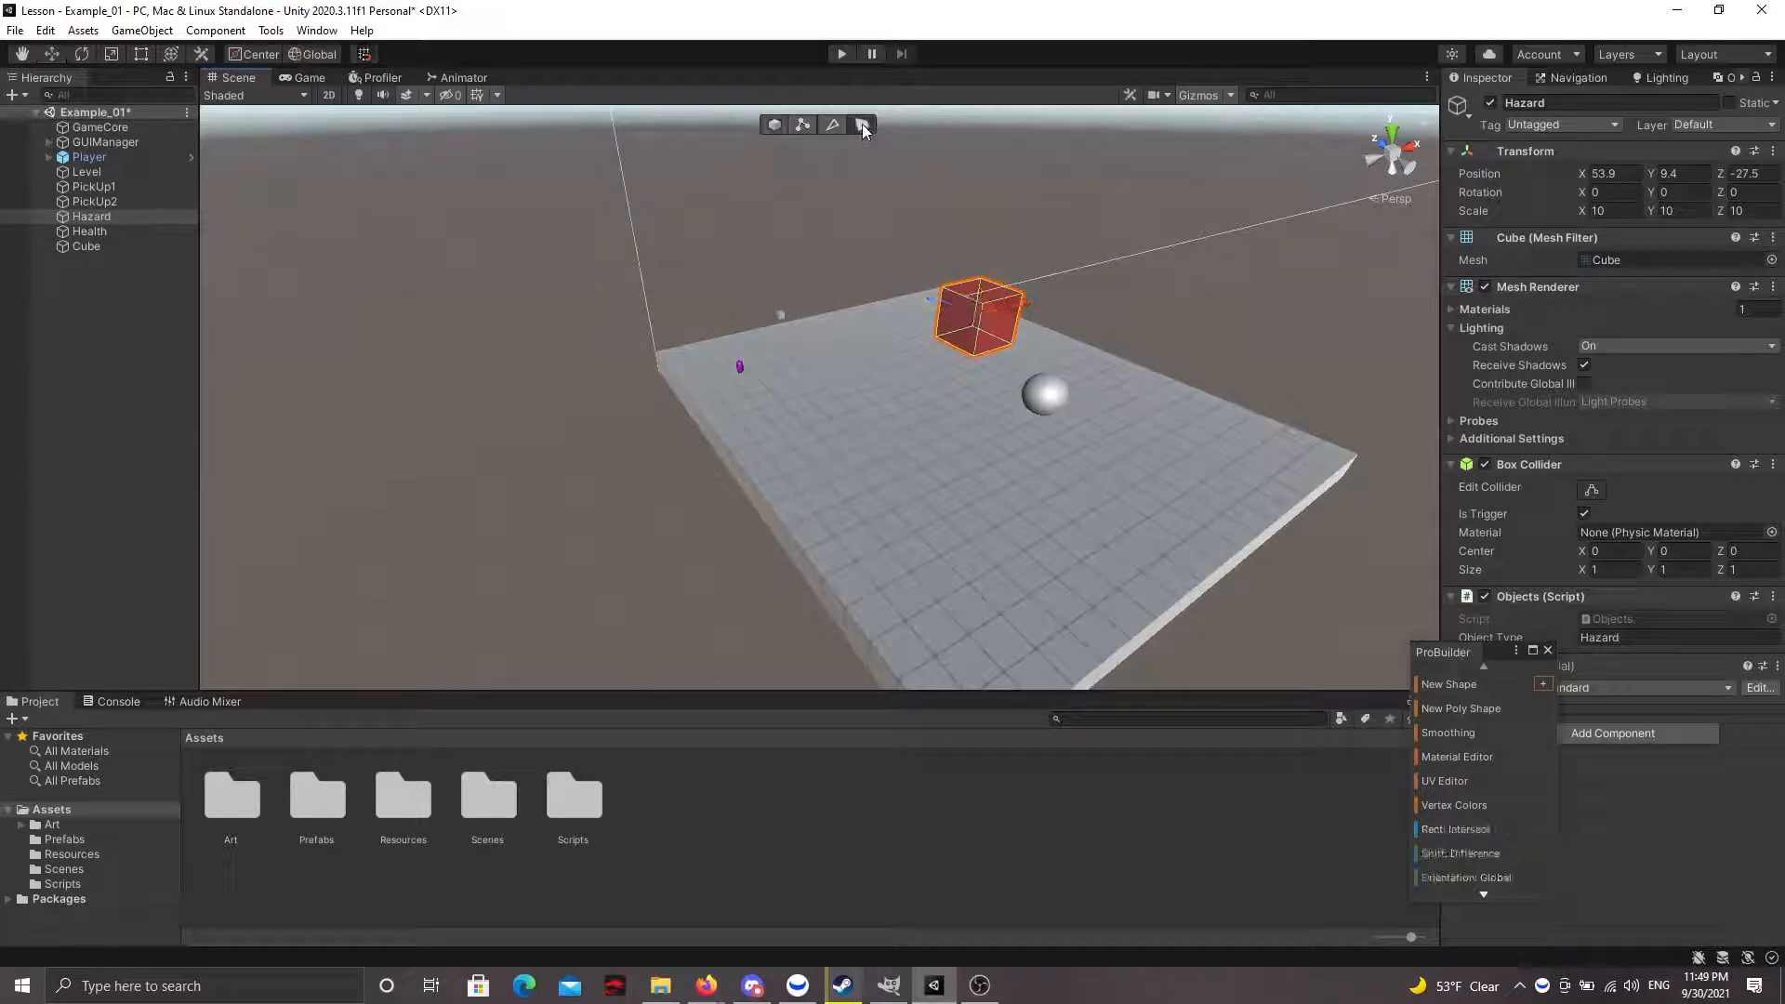
pyautogui.moveTo(626, 339); pyautogui.dragTo(700, 285, button='right')
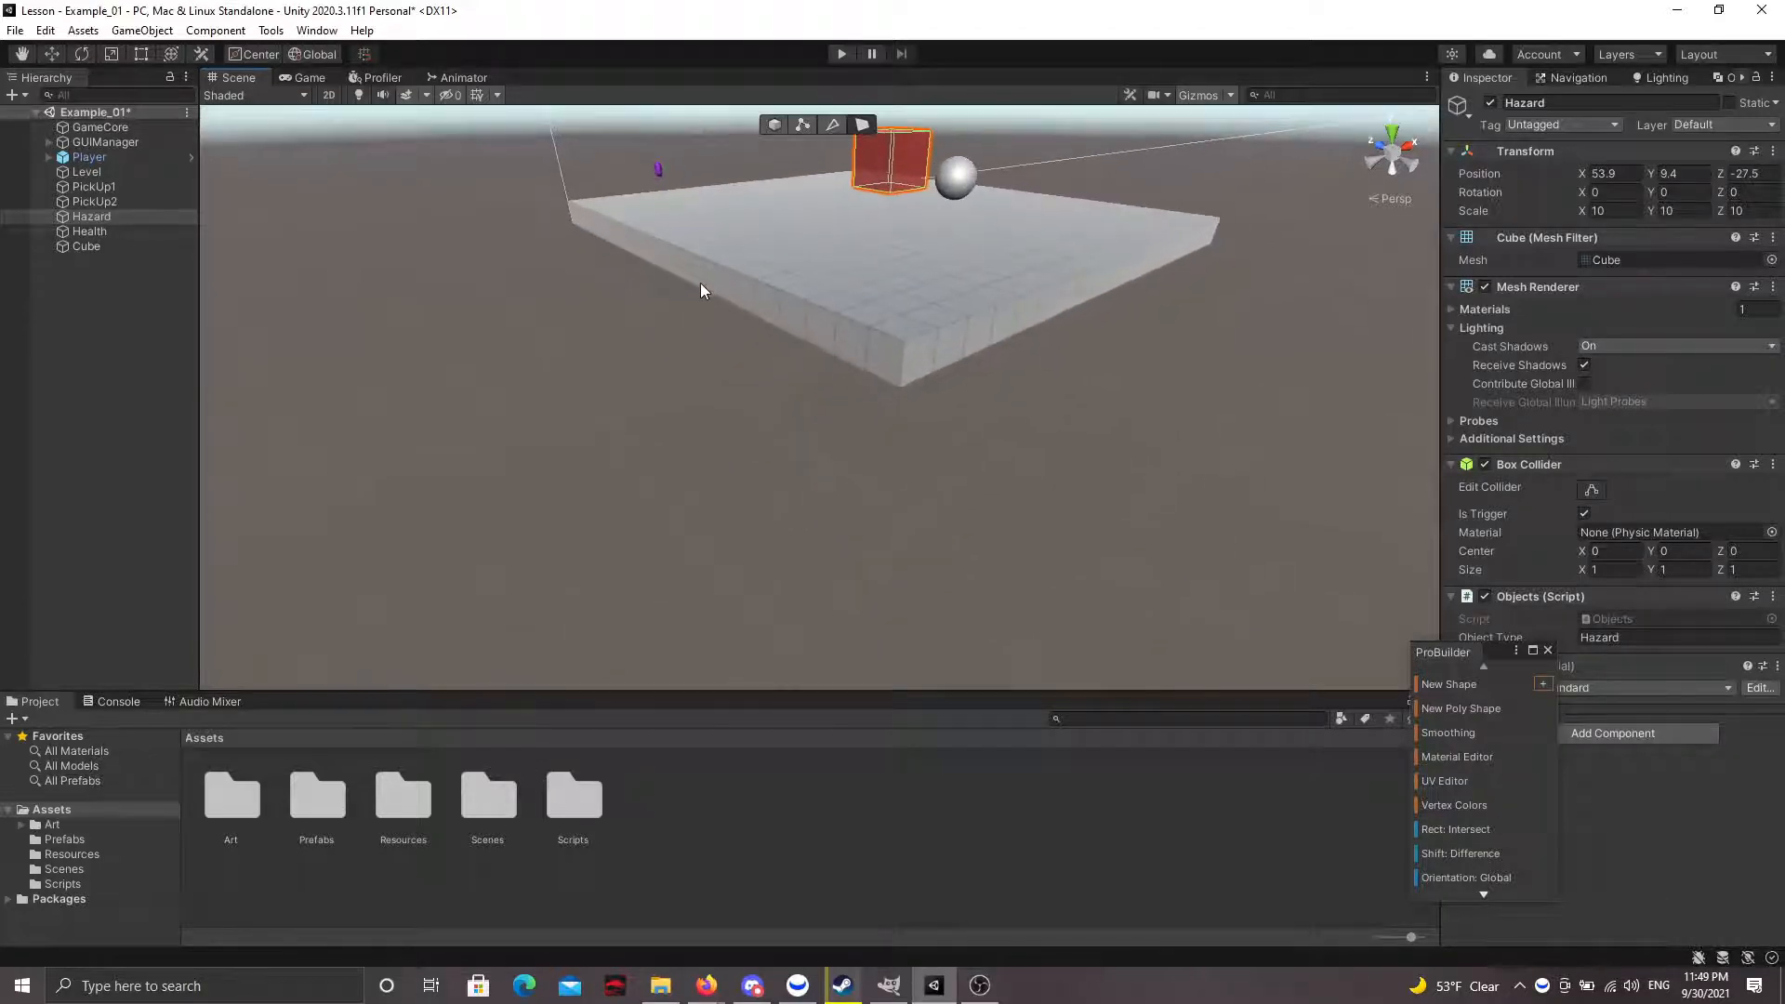
pyautogui.click(700, 277)
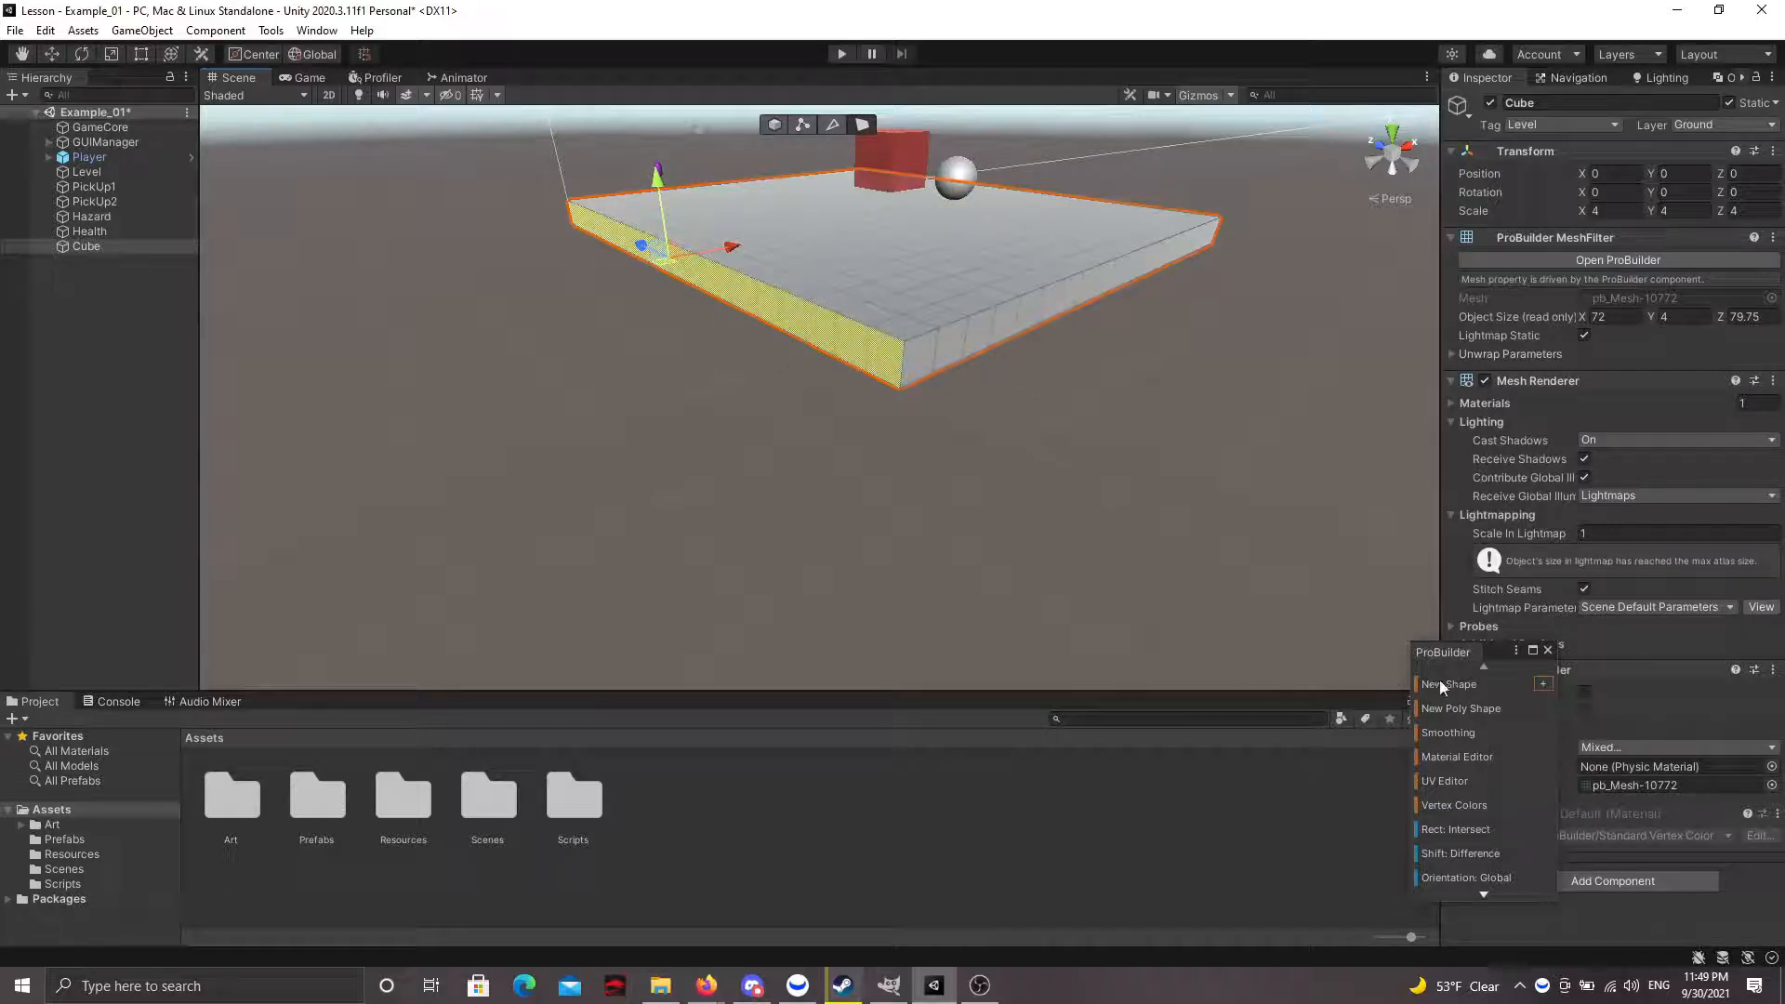
pyautogui.moveTo(1438, 654); pyautogui.dragTo(1432, 649)
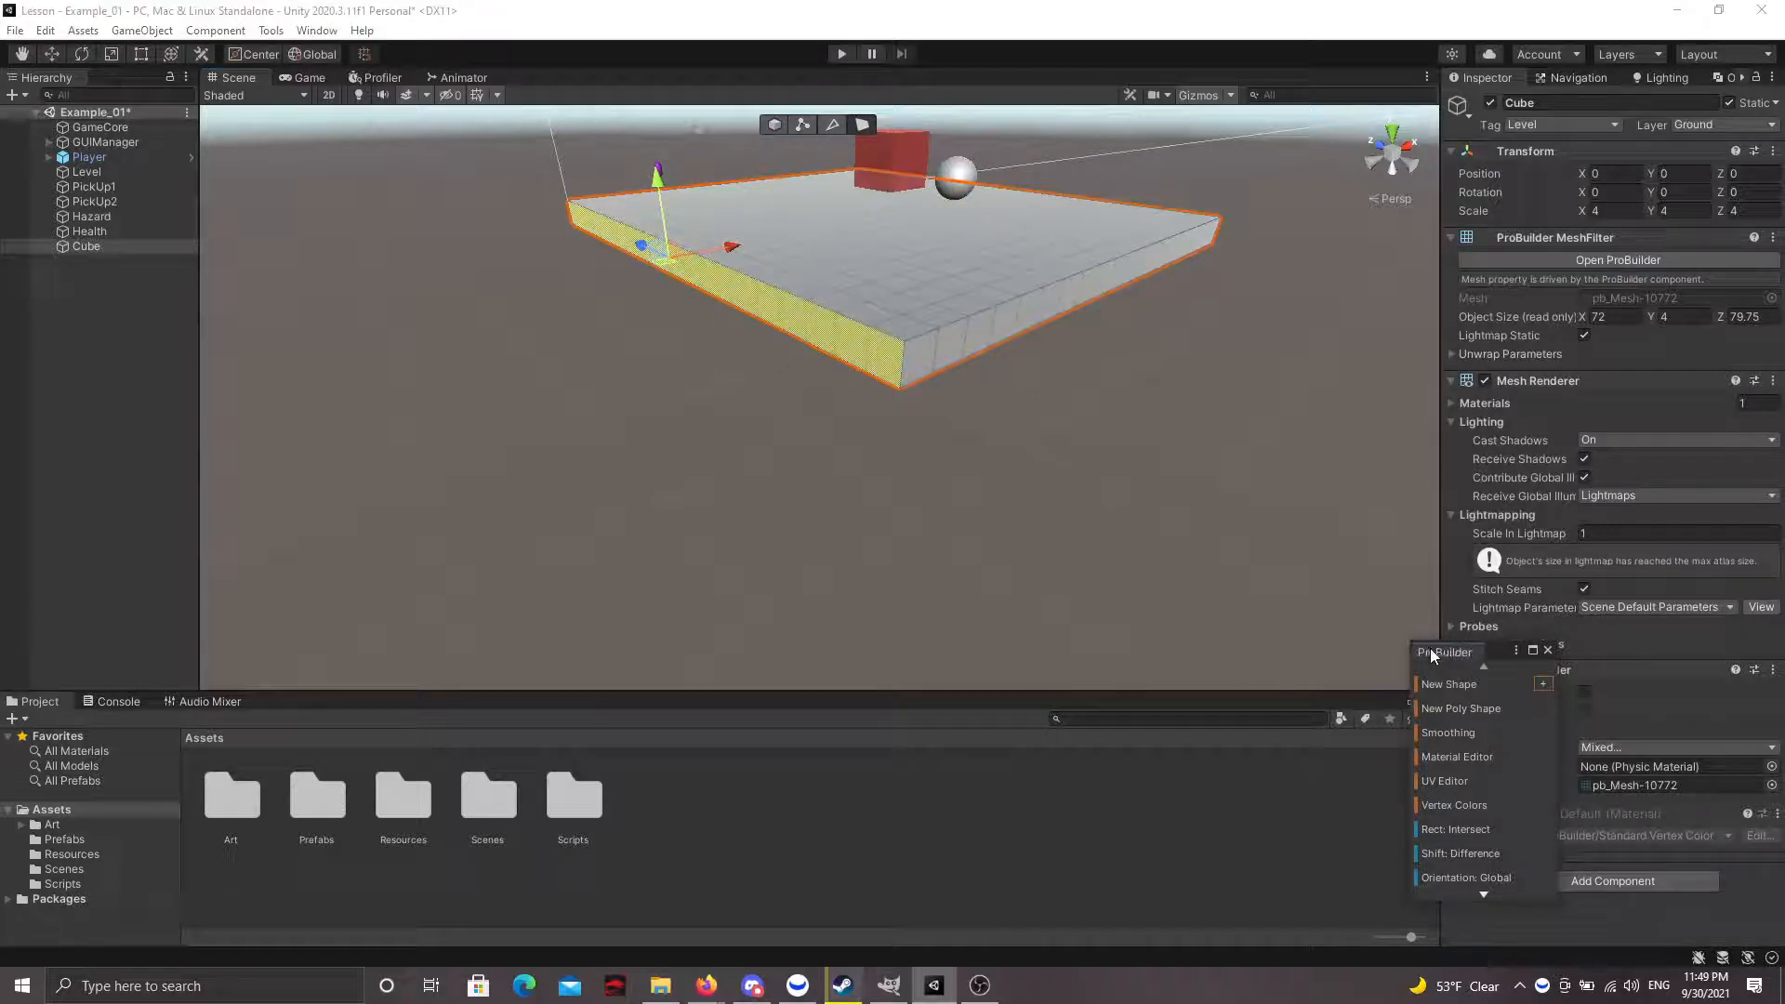
pyautogui.scroll(-5, 1465, 745)
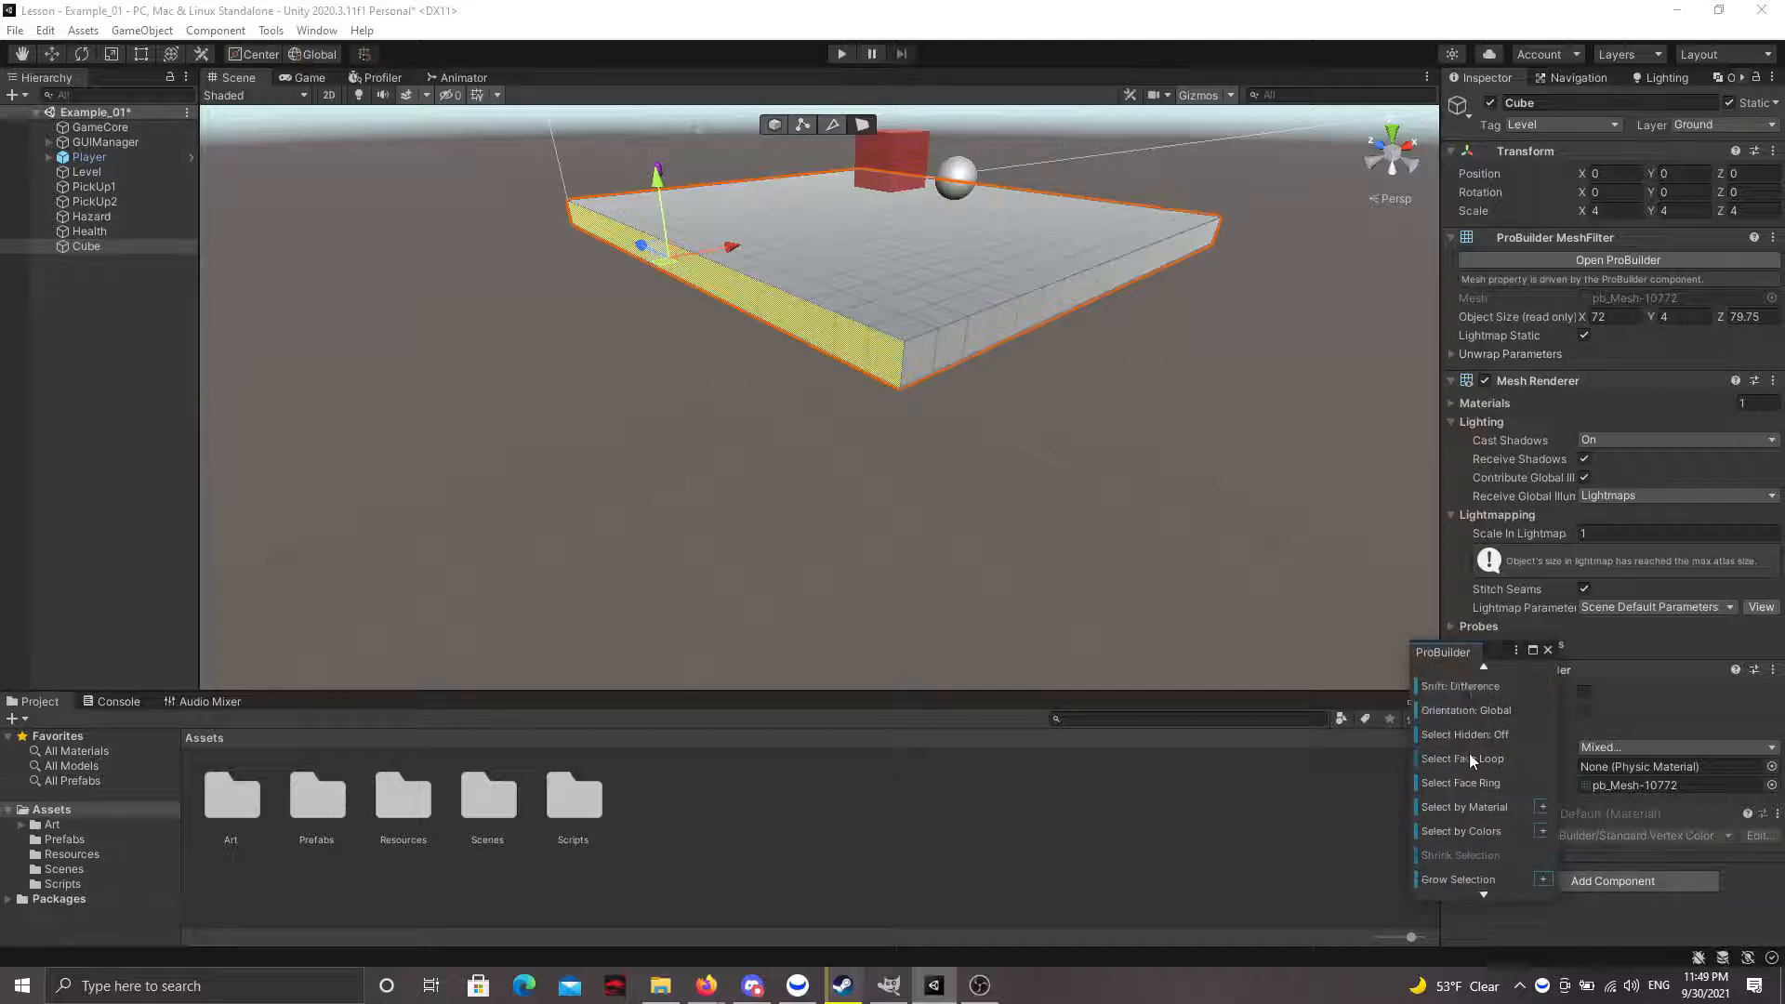
pyautogui.scroll(-5, 1461, 750)
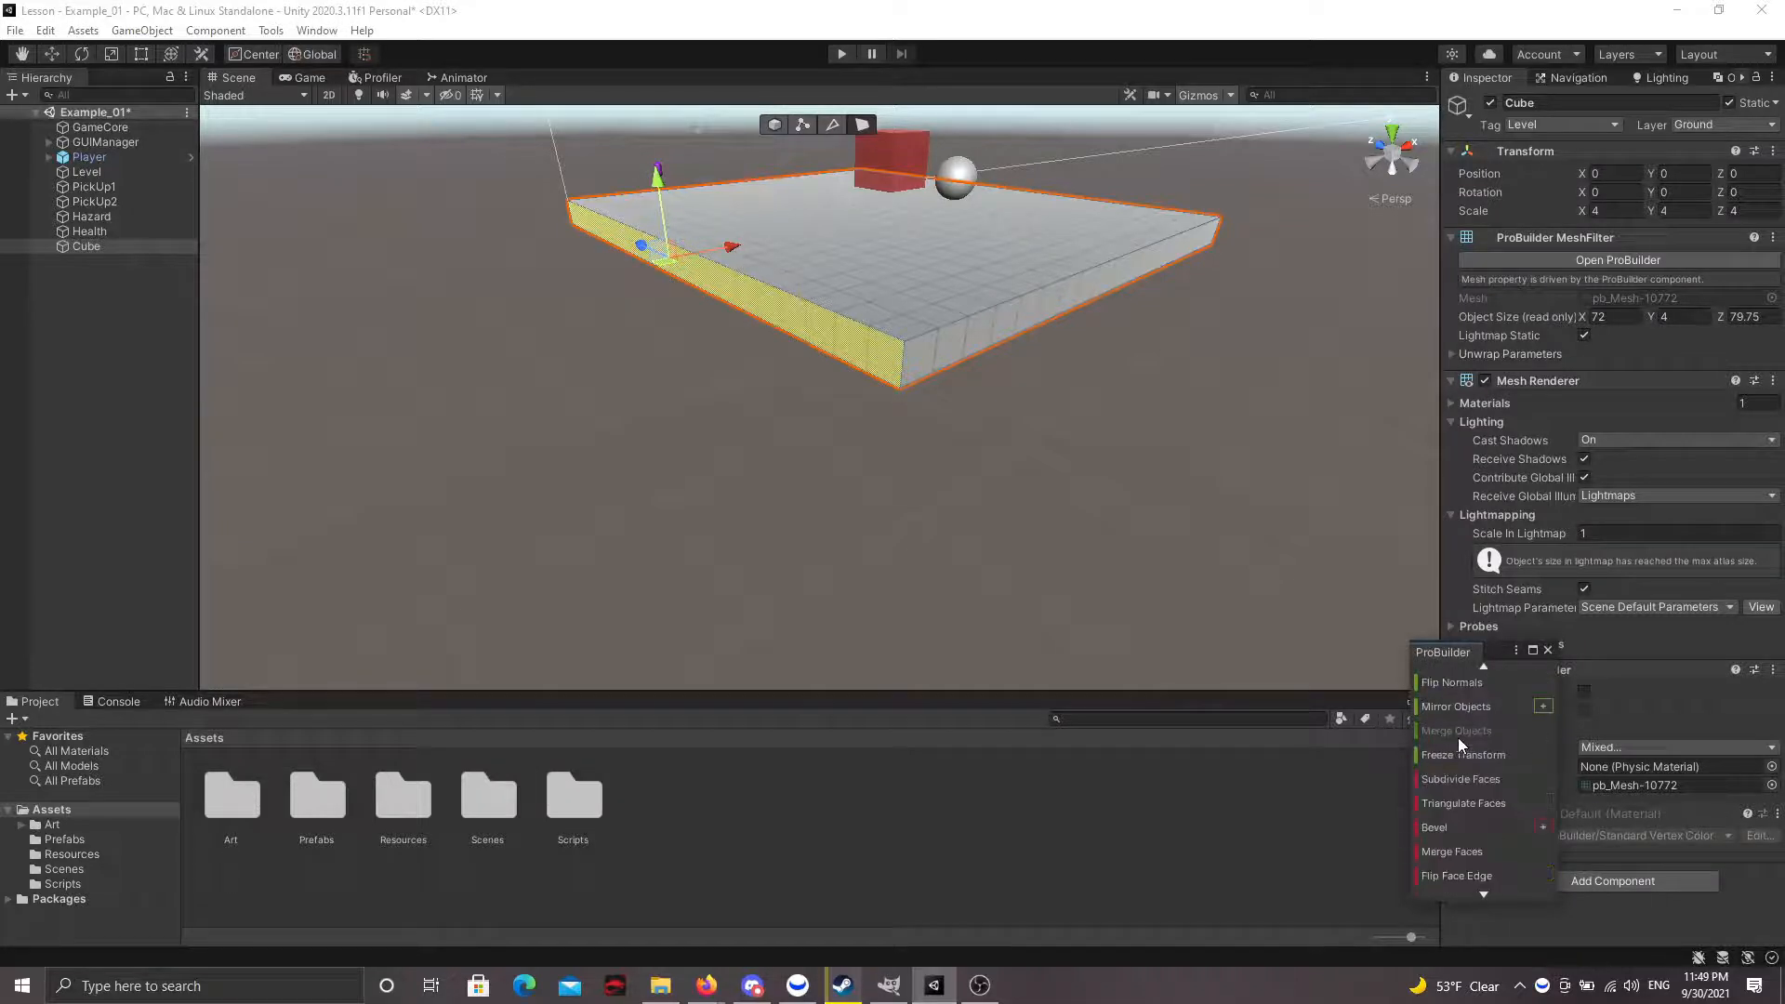
pyautogui.scroll(-3, 1460, 744)
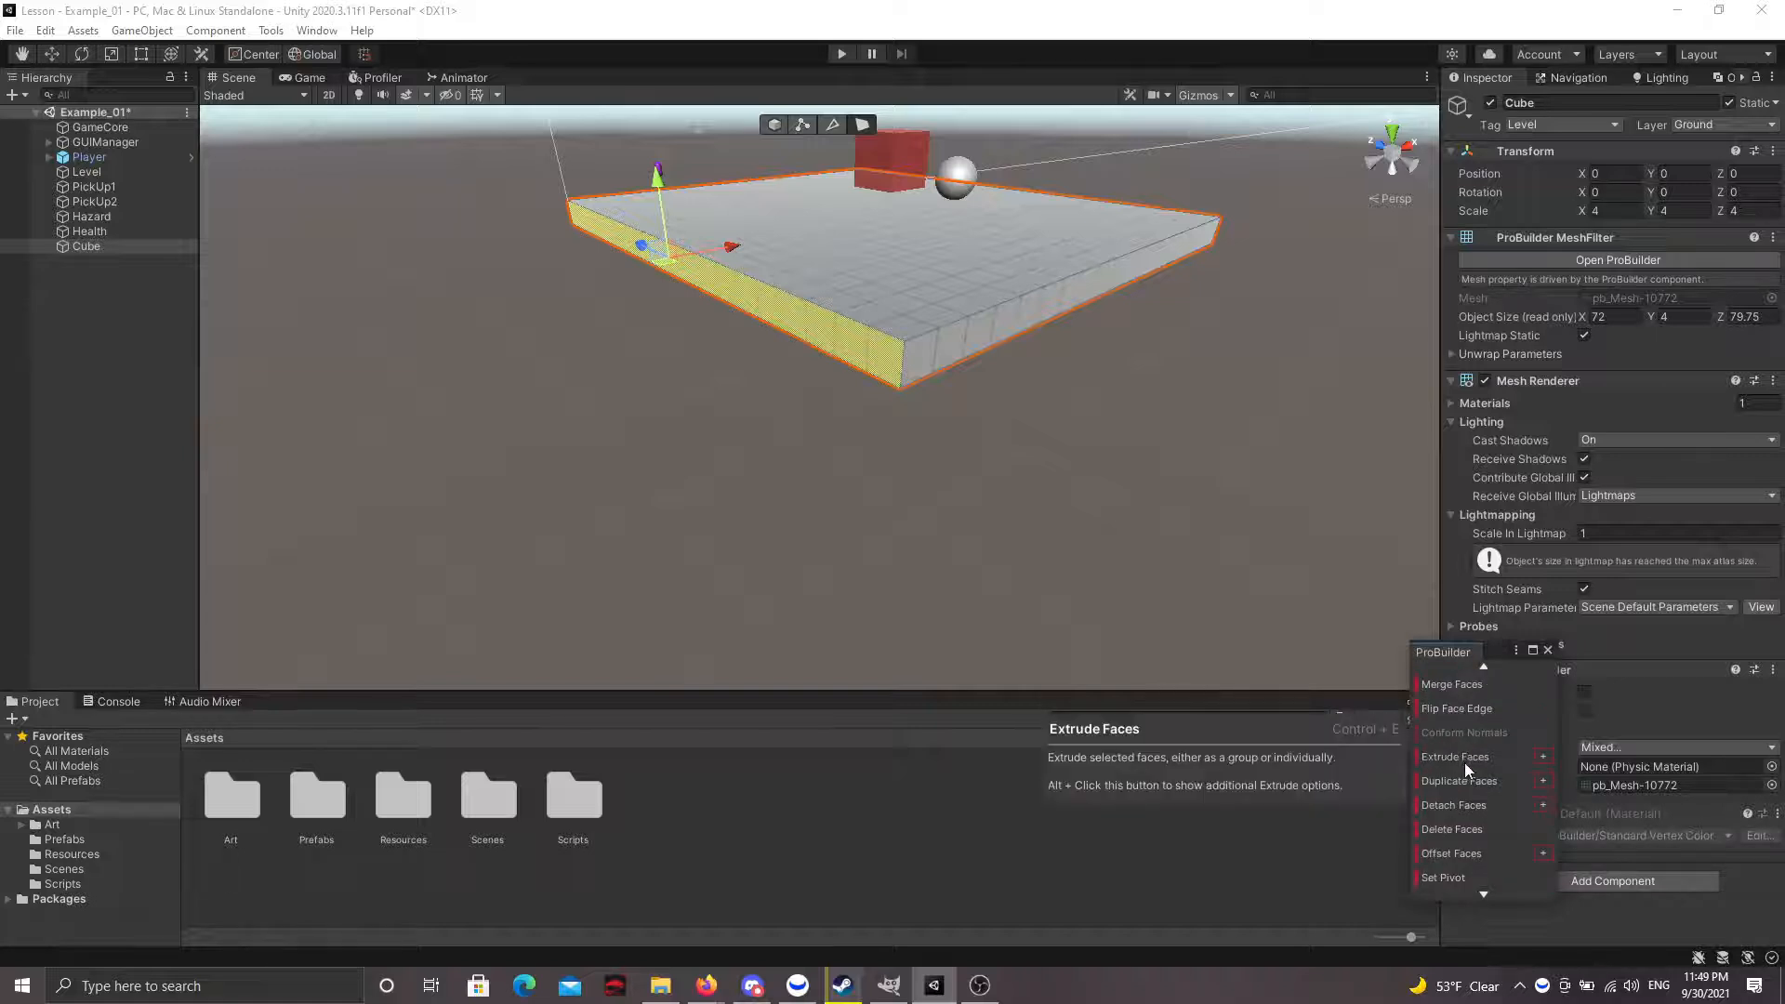
pyautogui.click(1543, 757)
pyautogui.moveTo(175, 239); pyautogui.dragTo(335, 294)
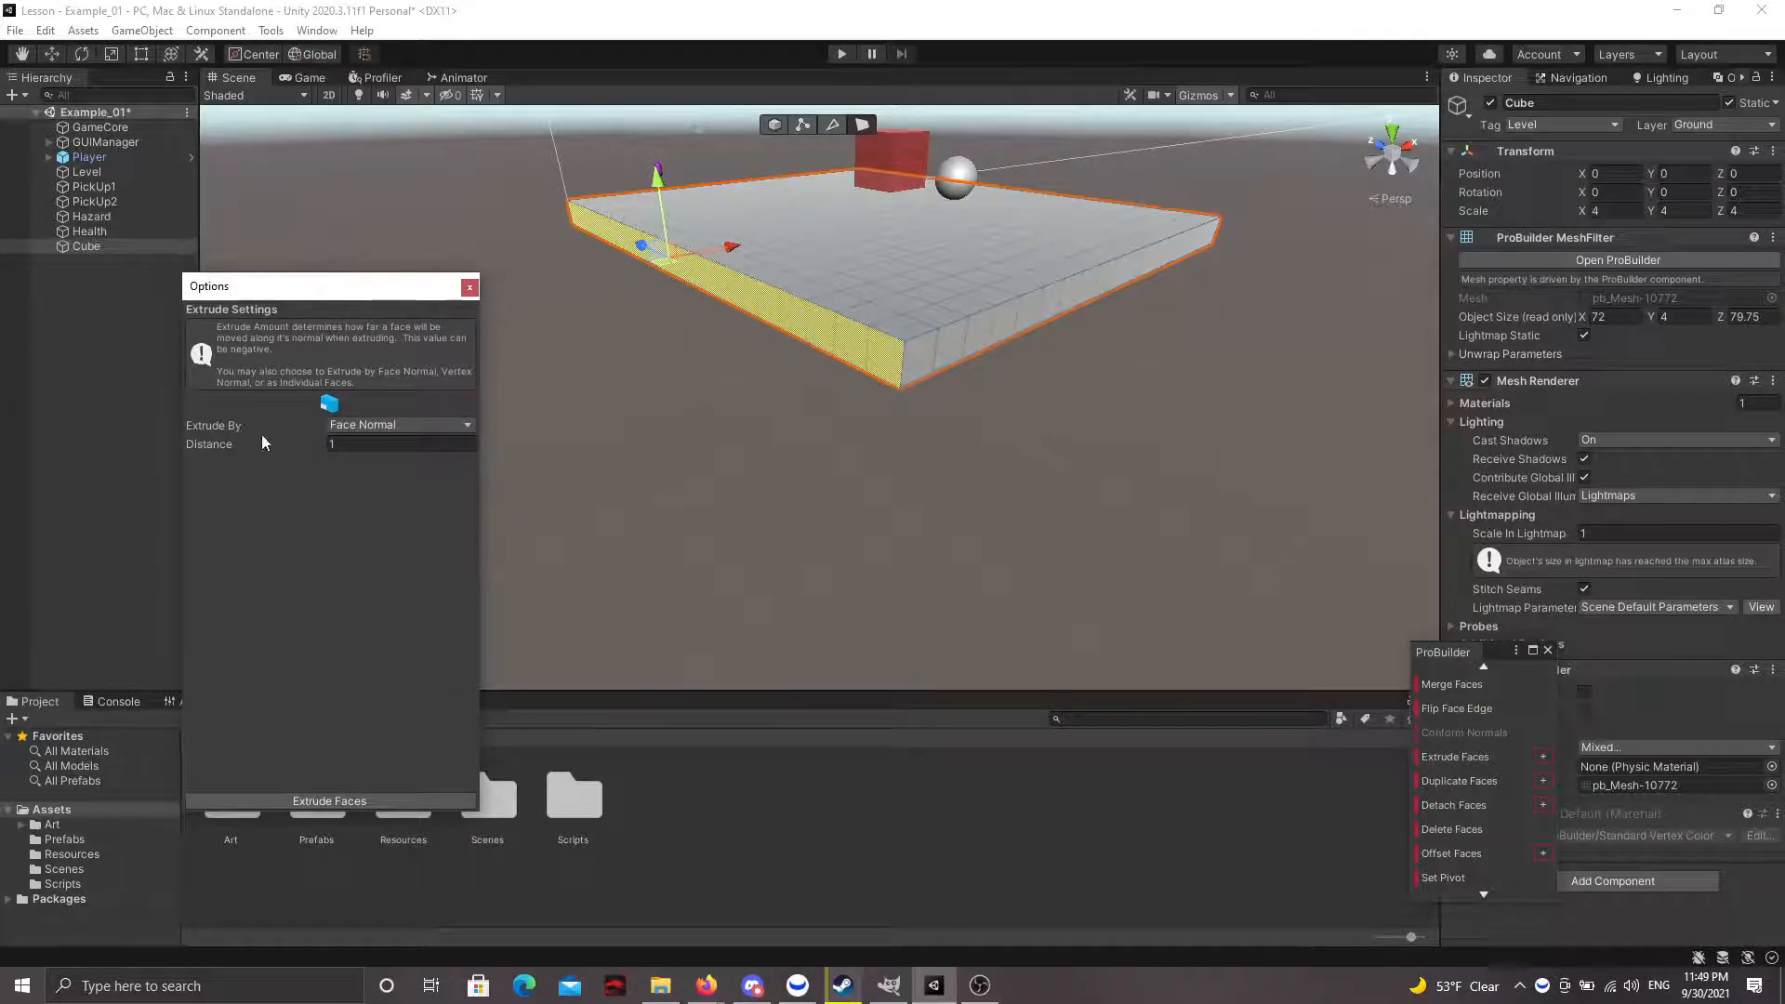
pyautogui.click(344, 445)
pyautogui.click(321, 802)
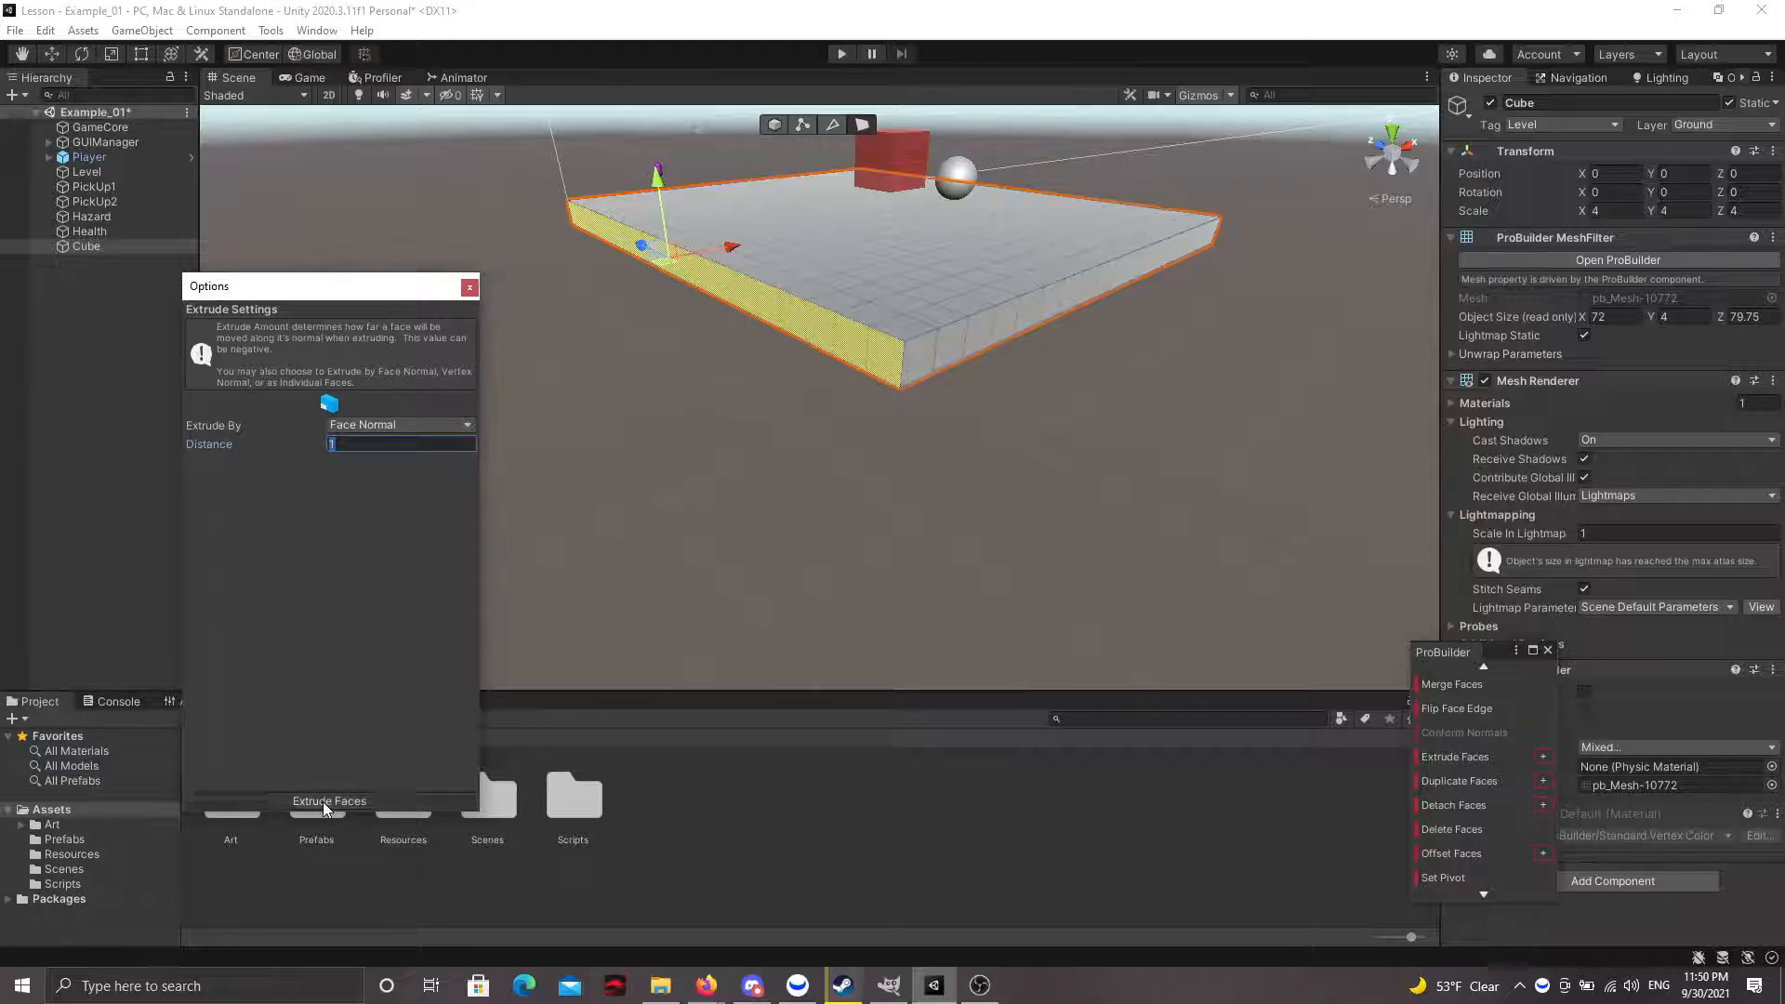
pyautogui.click(469, 288)
# - Extrude the top face of the new strip along the slab's -X edge upward by face normal with a distance of 1
pyautogui.keyDown('alt'); pyautogui.moveTo(470, 291); pyautogui.dragTo(744, 350); pyautogui.keyUp('alt')
pyautogui.press('w')
pyautogui.press('d')
pyautogui.moveTo(745, 350); pyautogui.dragTo(711, 400, button='right')
pyautogui.press('s')
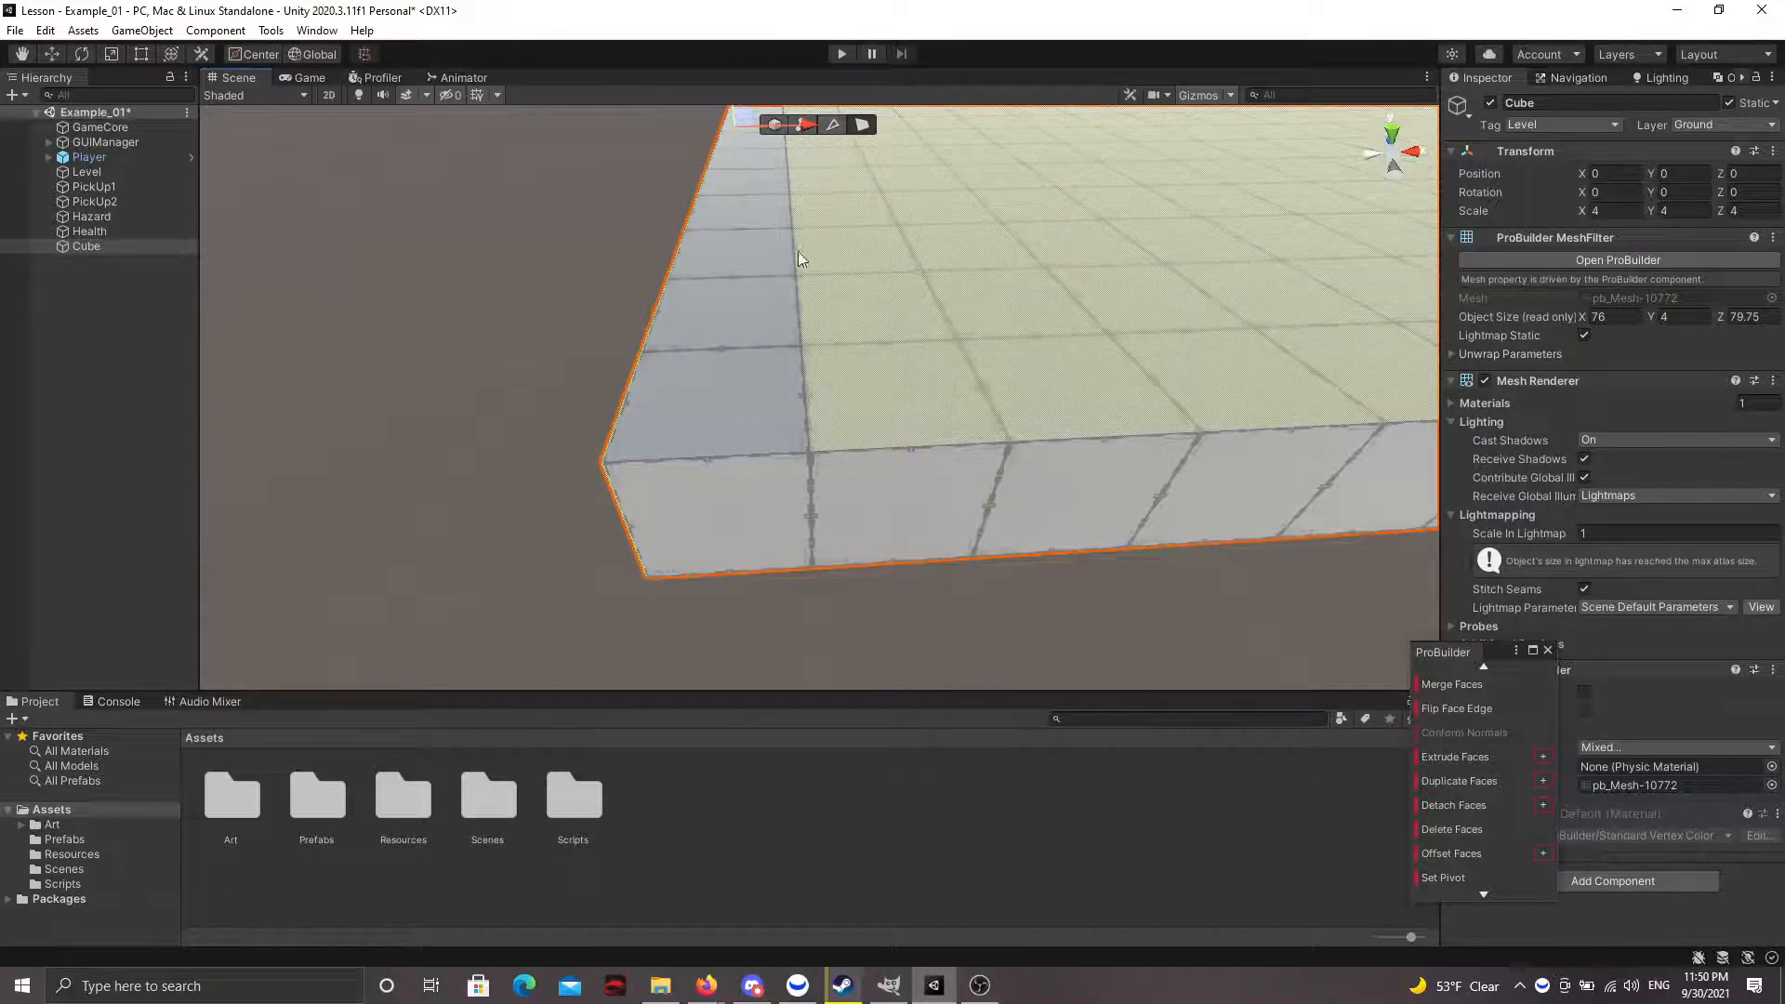
pyautogui.click(713, 314)
pyautogui.keyDown('alt'); pyautogui.moveTo(869, 311); pyautogui.dragTo(879, 257); pyautogui.keyUp('alt')
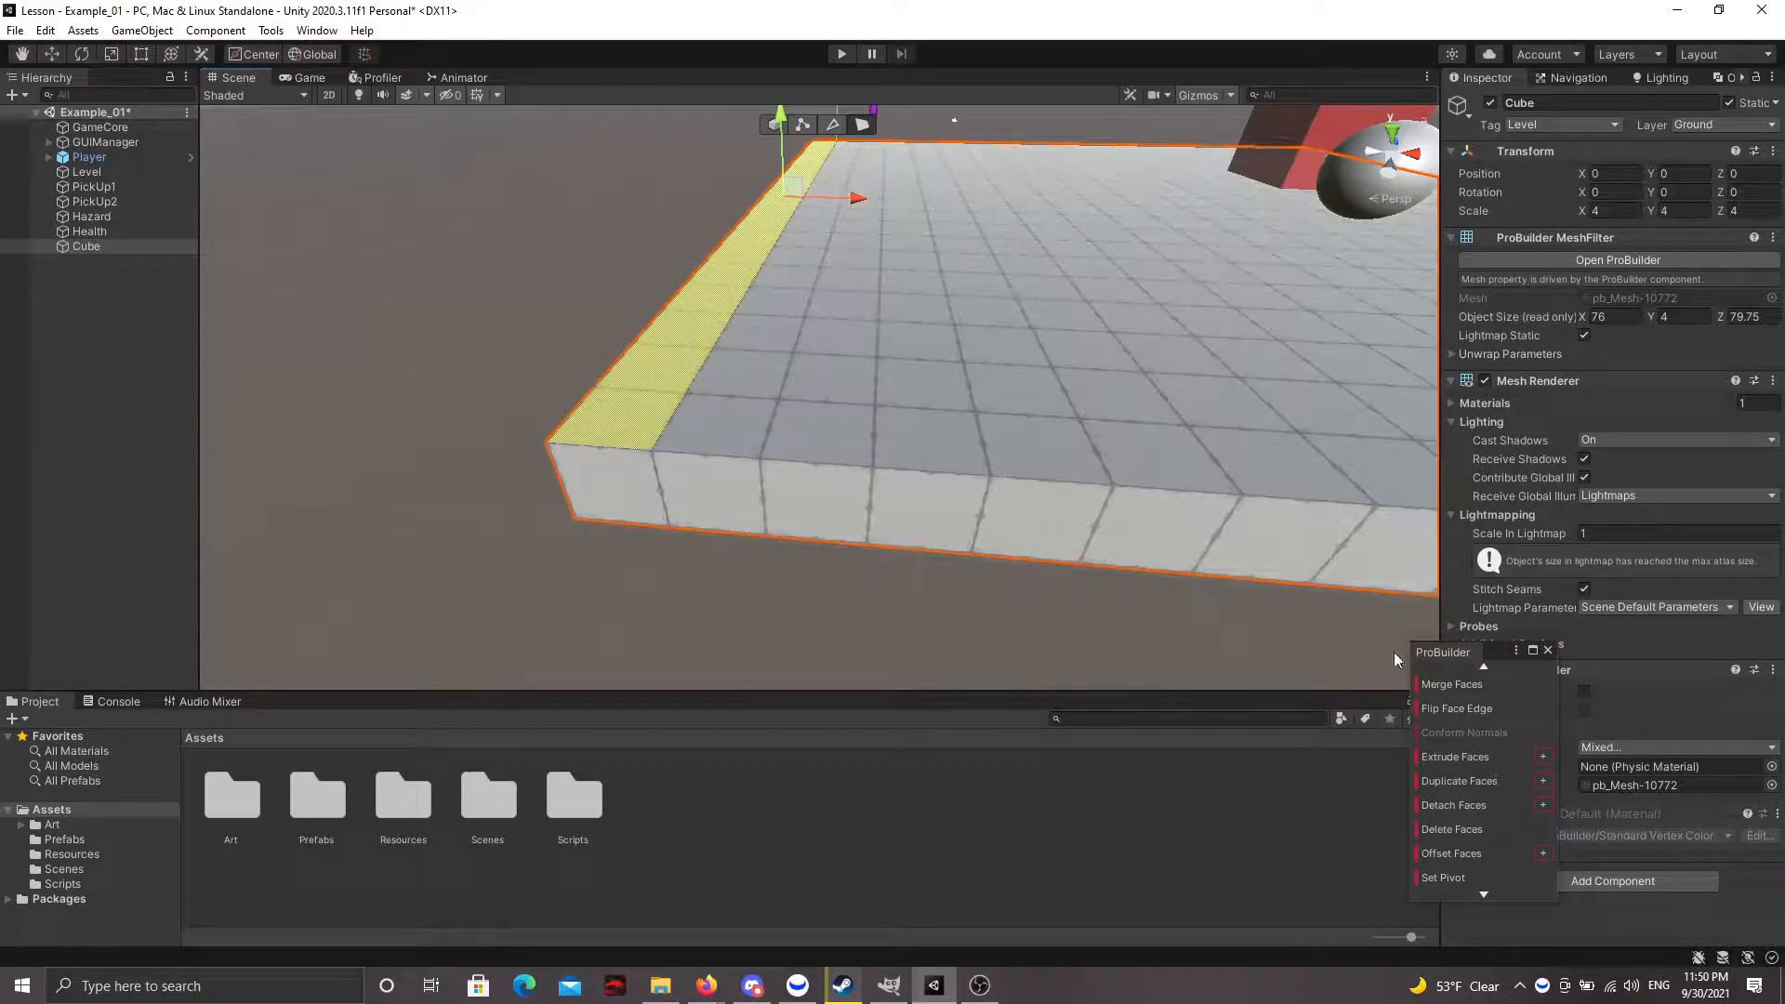
pyautogui.click(1544, 757)
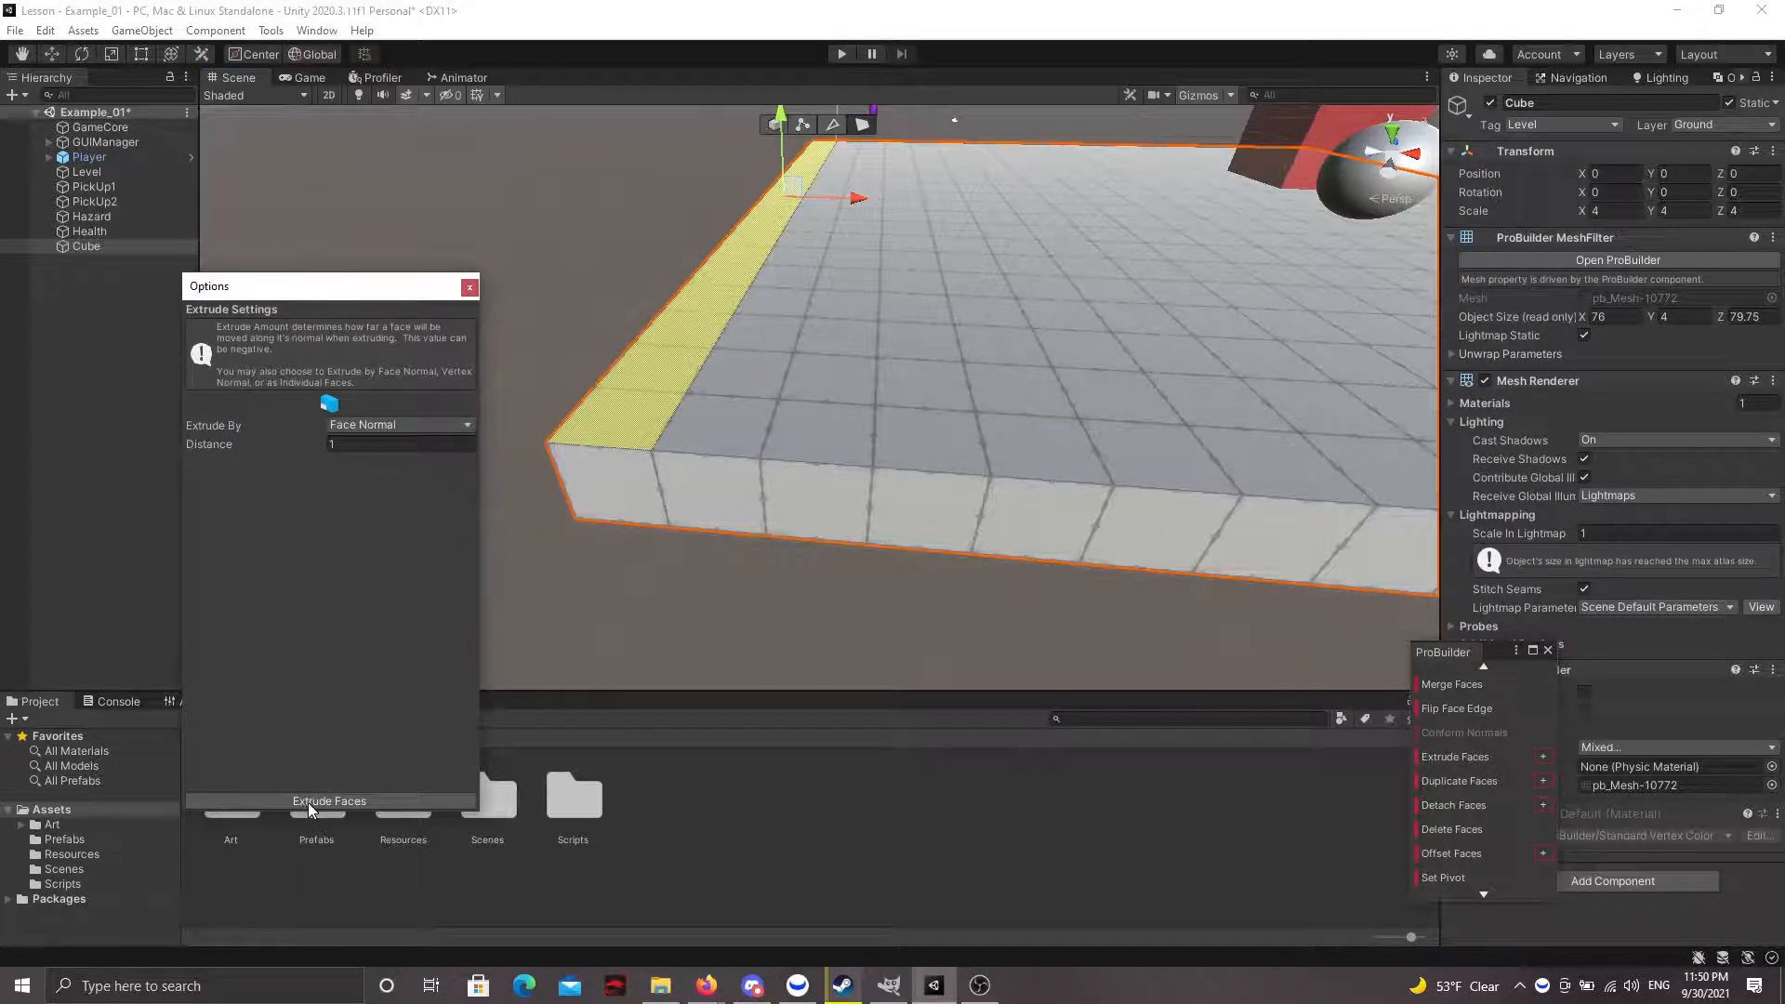
pyautogui.click(372, 447)
pyautogui.click(359, 801)
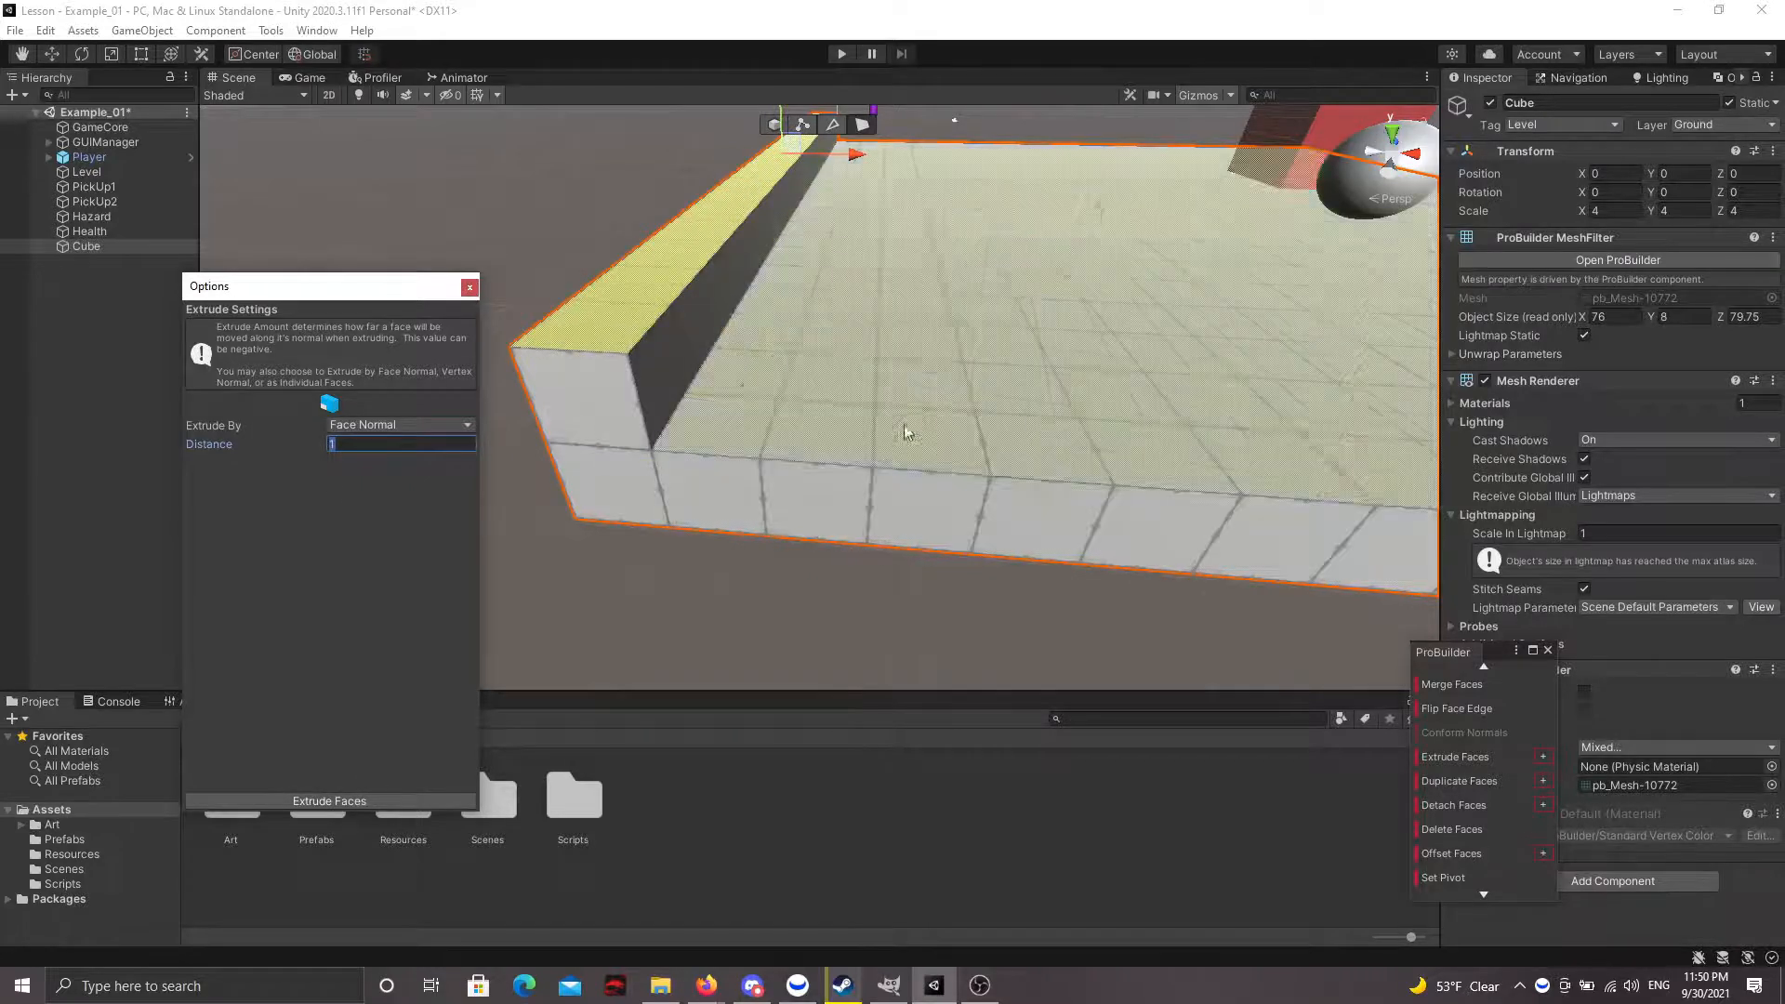
pyautogui.moveTo(913, 426); pyautogui.dragTo(746, 305, button='right')
pyautogui.press('d')
pyautogui.click(470, 290)
# - Pull the low wall's top face up until the mesh is 28 units tall, and clear the selection
pyautogui.press('s')
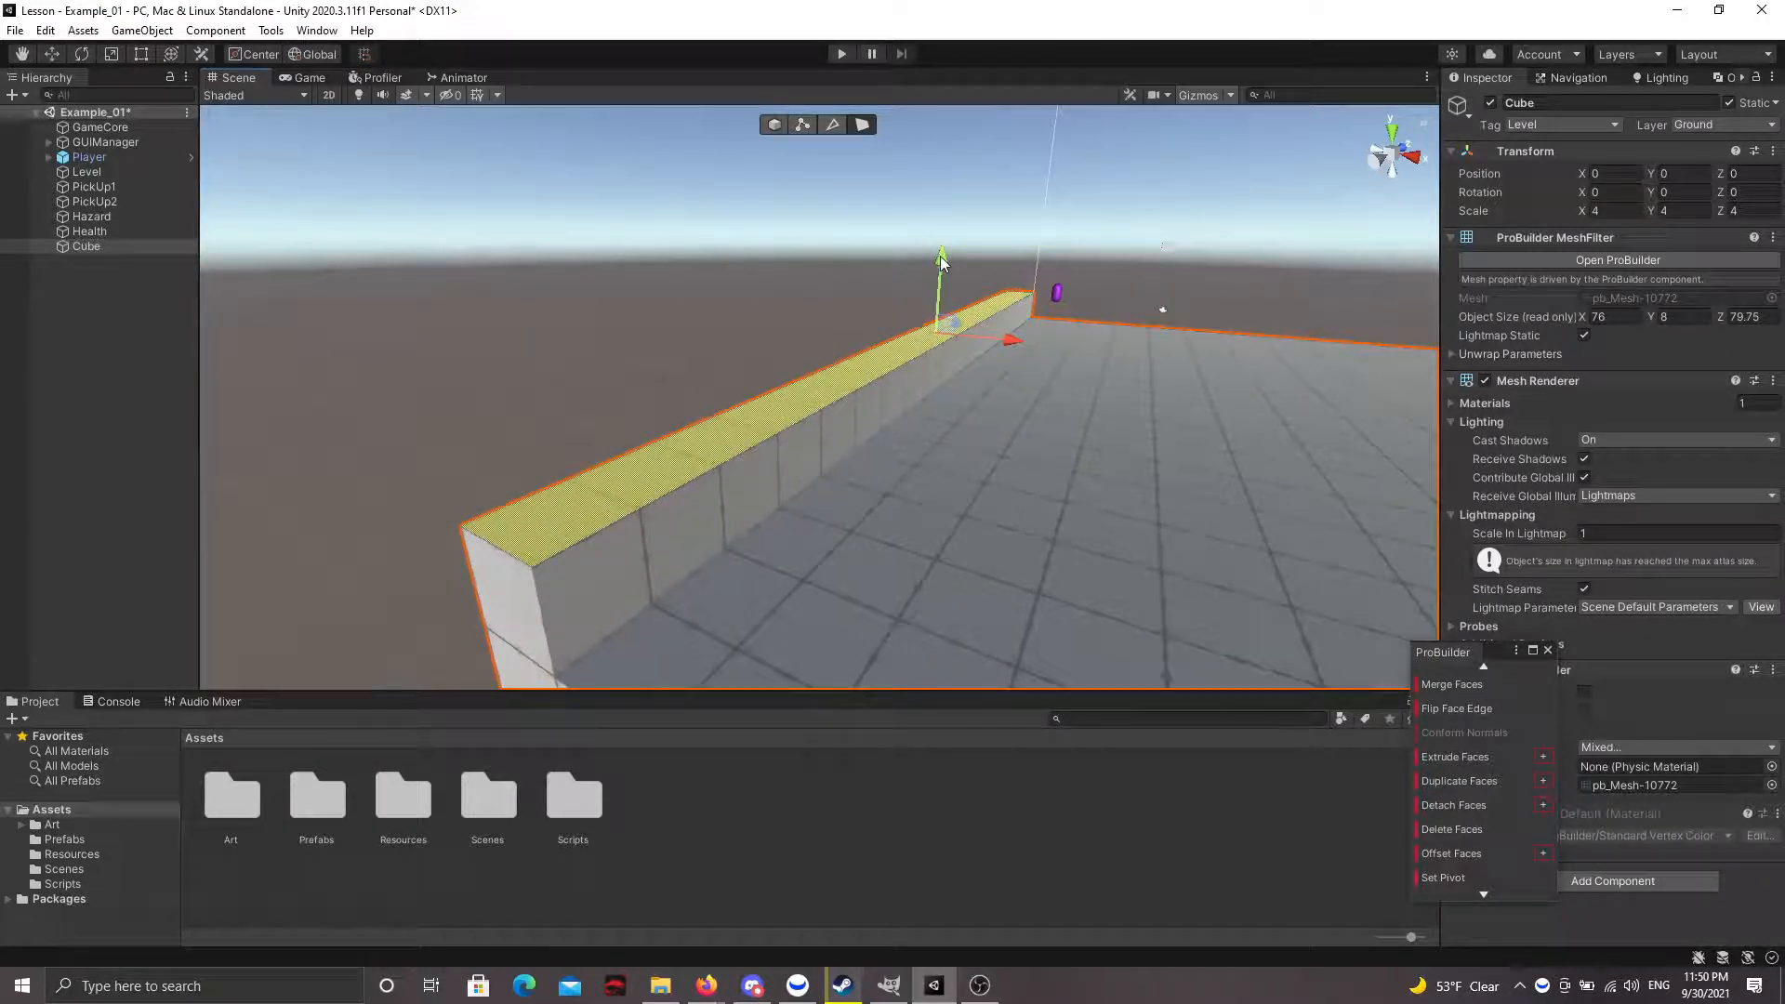
pyautogui.moveTo(942, 263); pyautogui.dragTo(953, 18)
pyautogui.moveTo(928, 365); pyautogui.dragTo(978, 299, button='right')
pyautogui.moveTo(1061, 348); pyautogui.dragTo(1035, 345)
pyautogui.click(1035, 332)
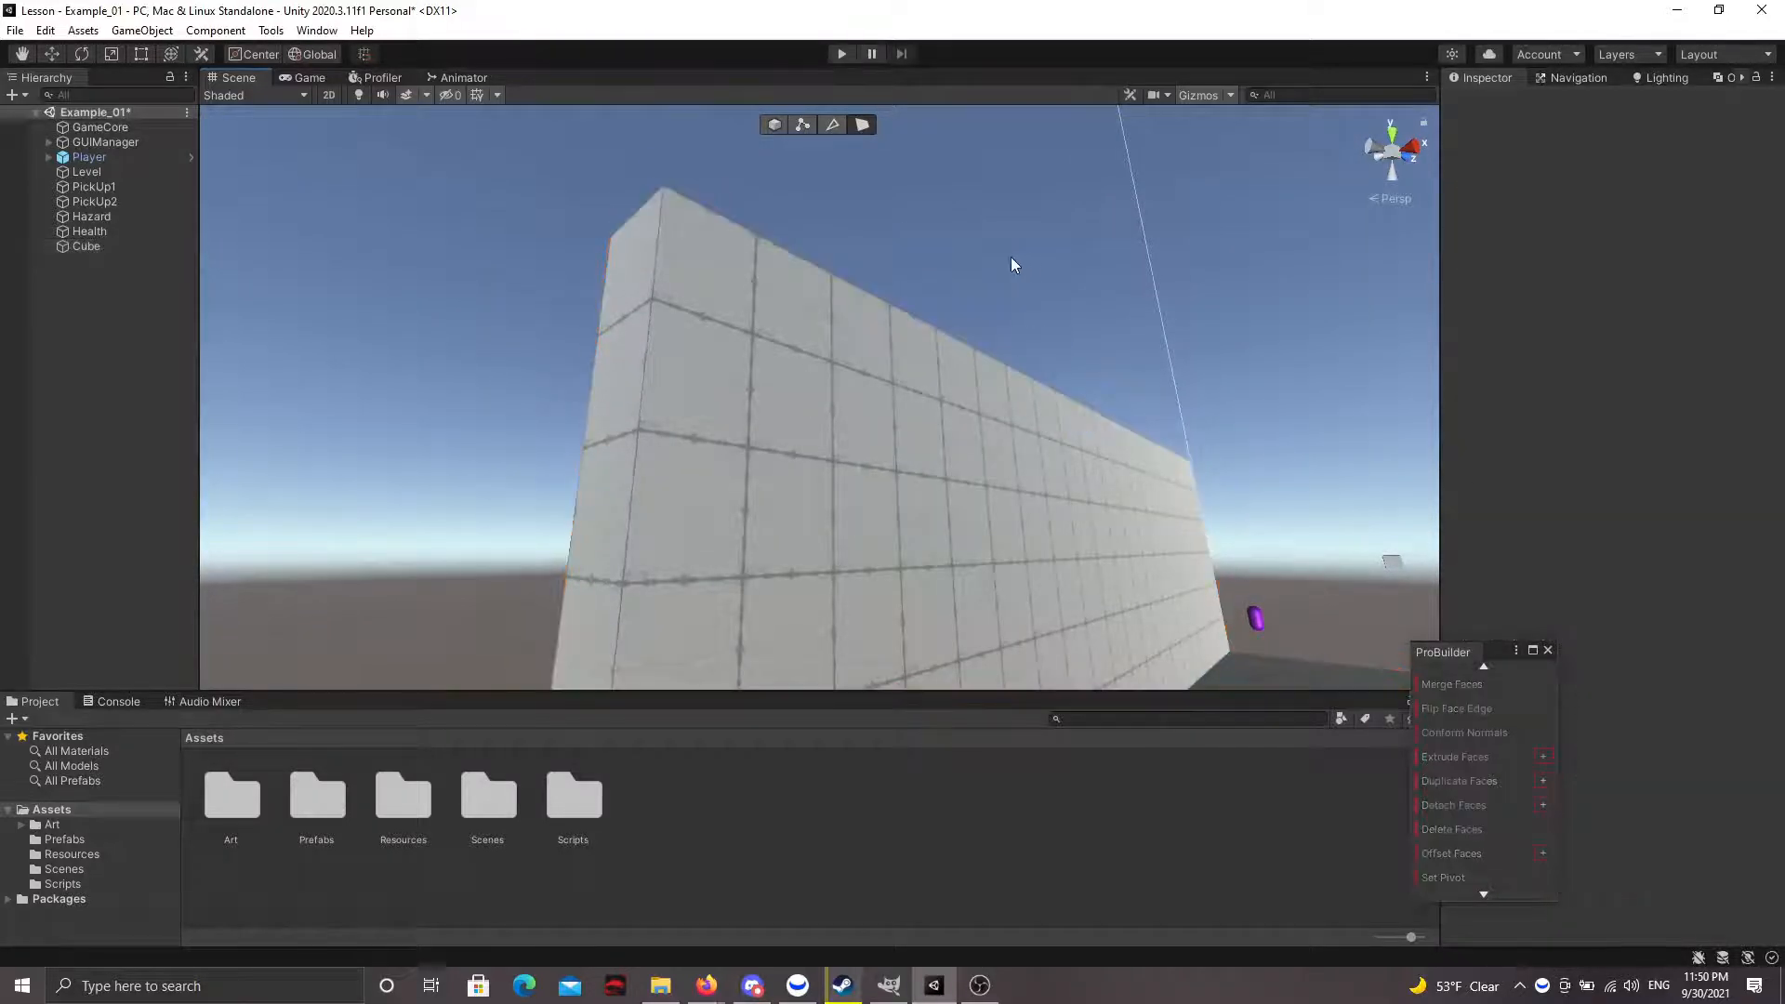
# - Extrude the slab's +Z side face outward by face normal with a distance of 1
pyautogui.moveTo(1012, 263); pyautogui.dragTo(903, 460, button='right')
pyautogui.moveTo(725, 415); pyautogui.dragTo(923, 502, button='right')
pyautogui.click(818, 539)
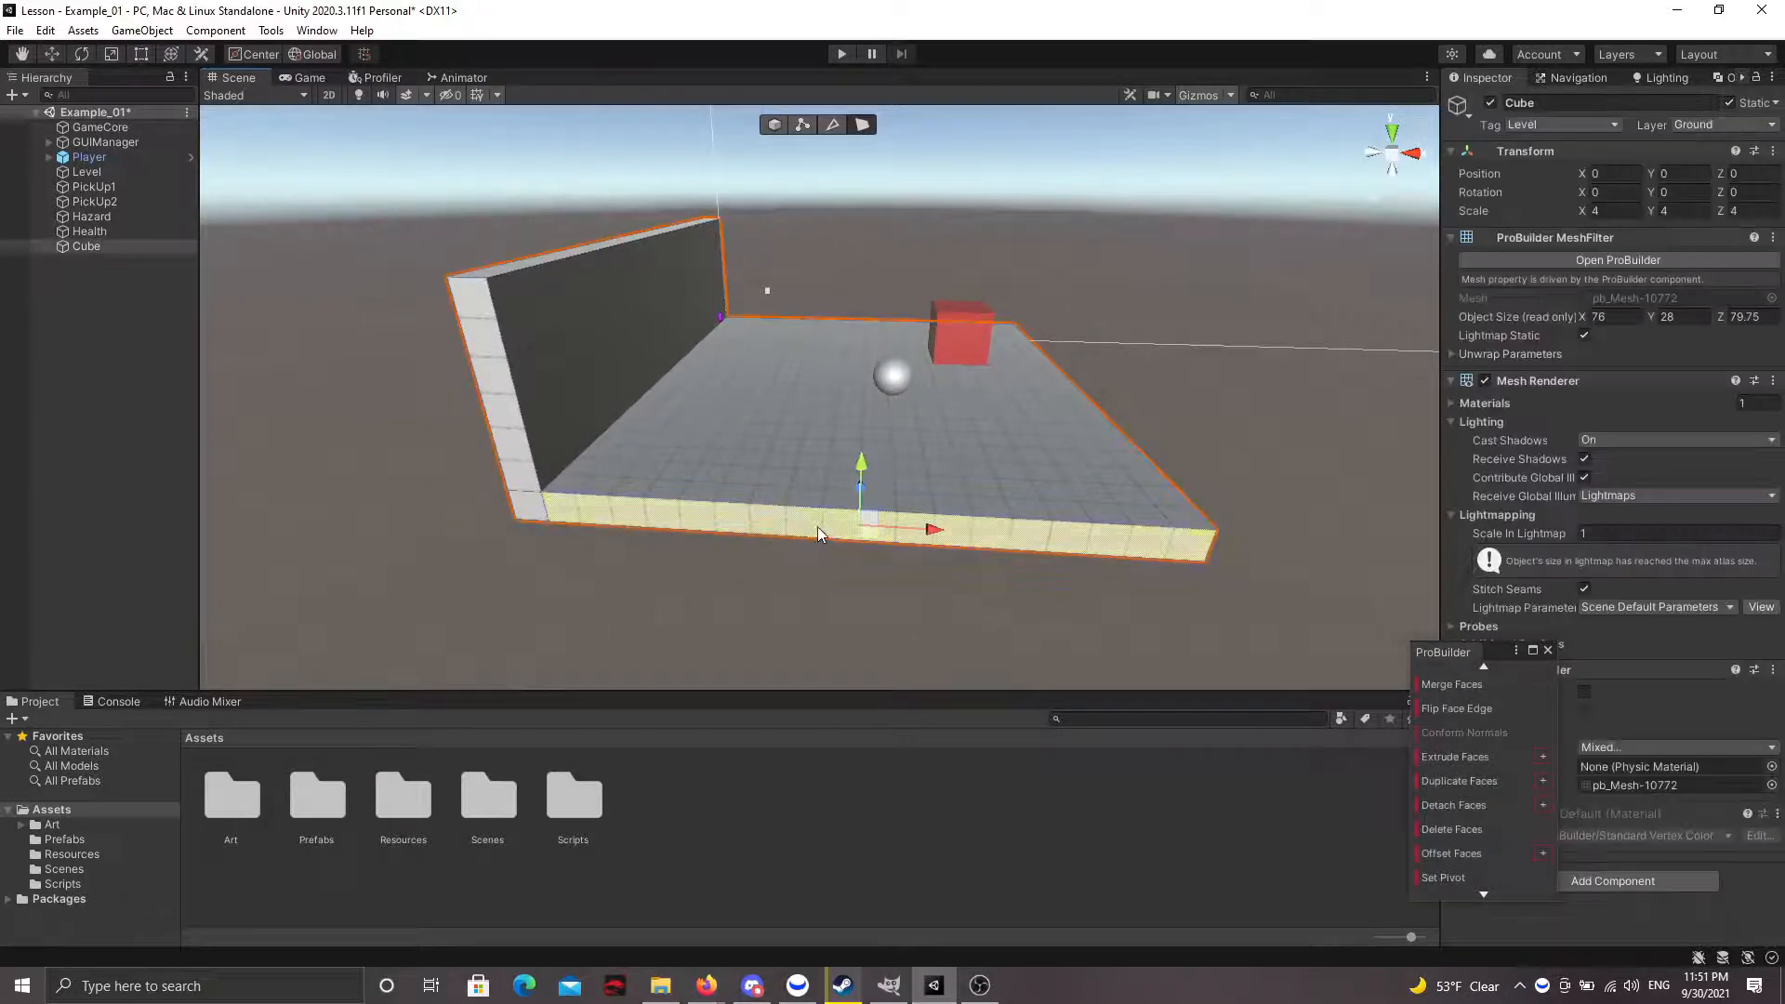
pyautogui.moveTo(817, 526); pyautogui.dragTo(220, 571, button='right')
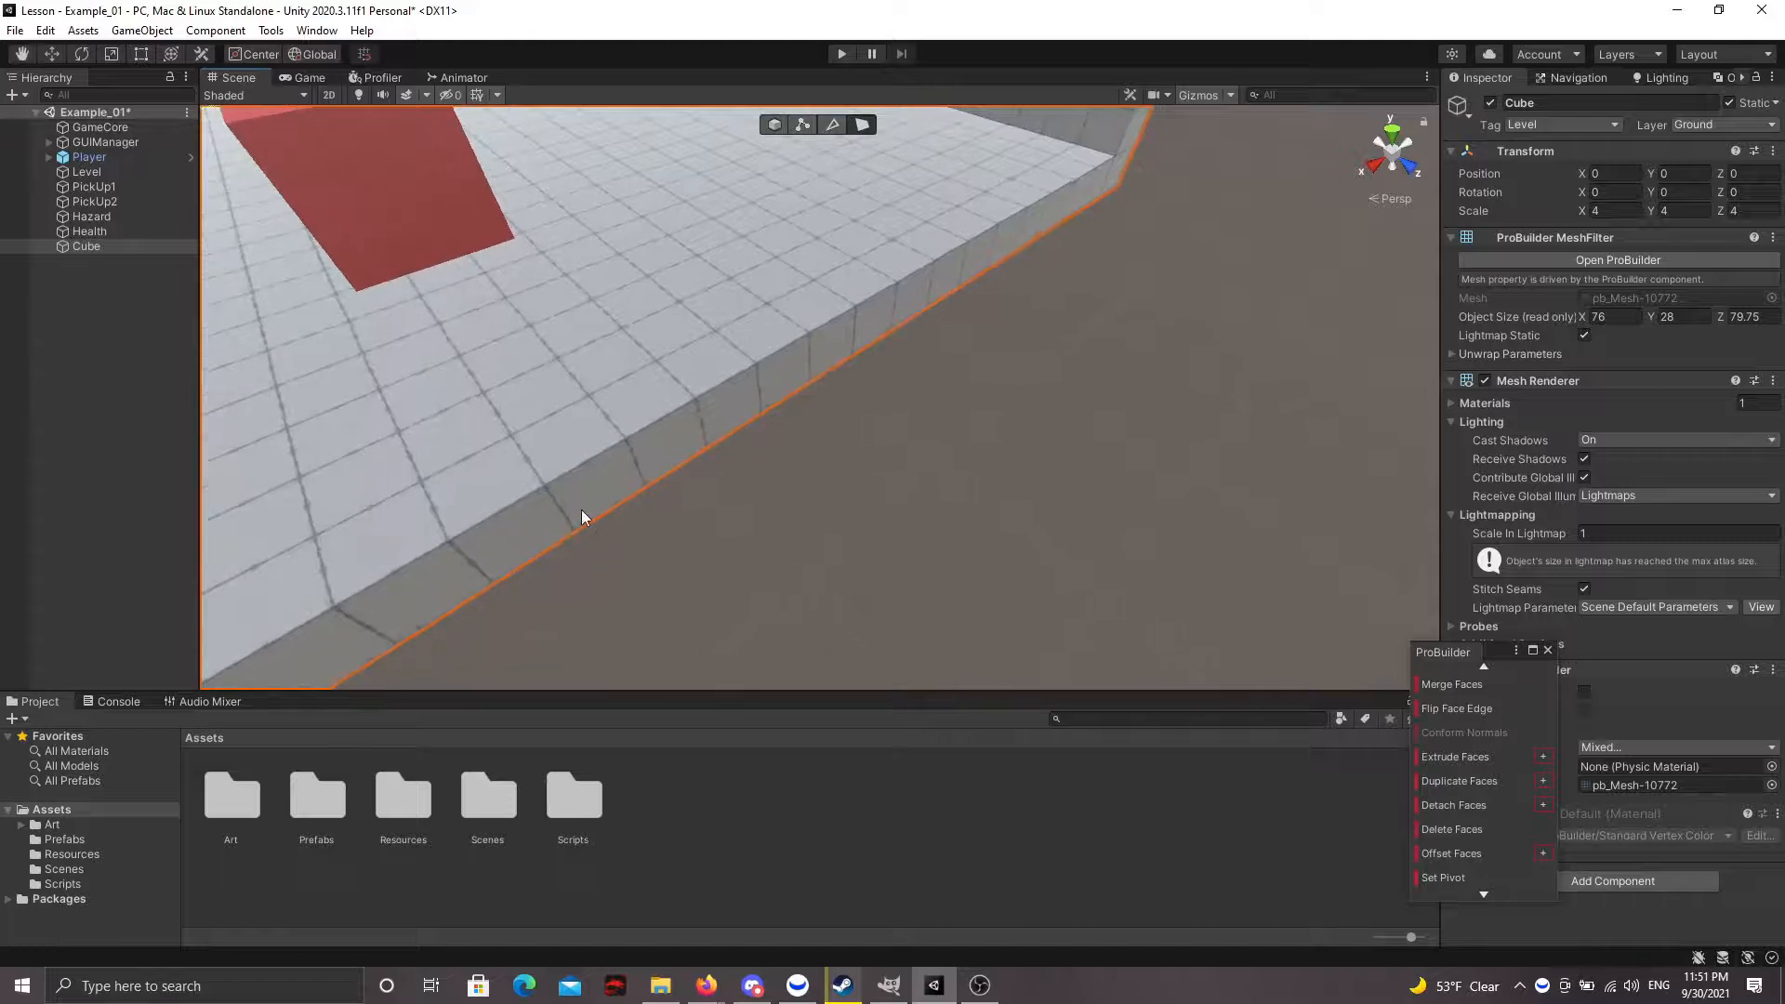
pyautogui.click(728, 440)
pyautogui.press('f')
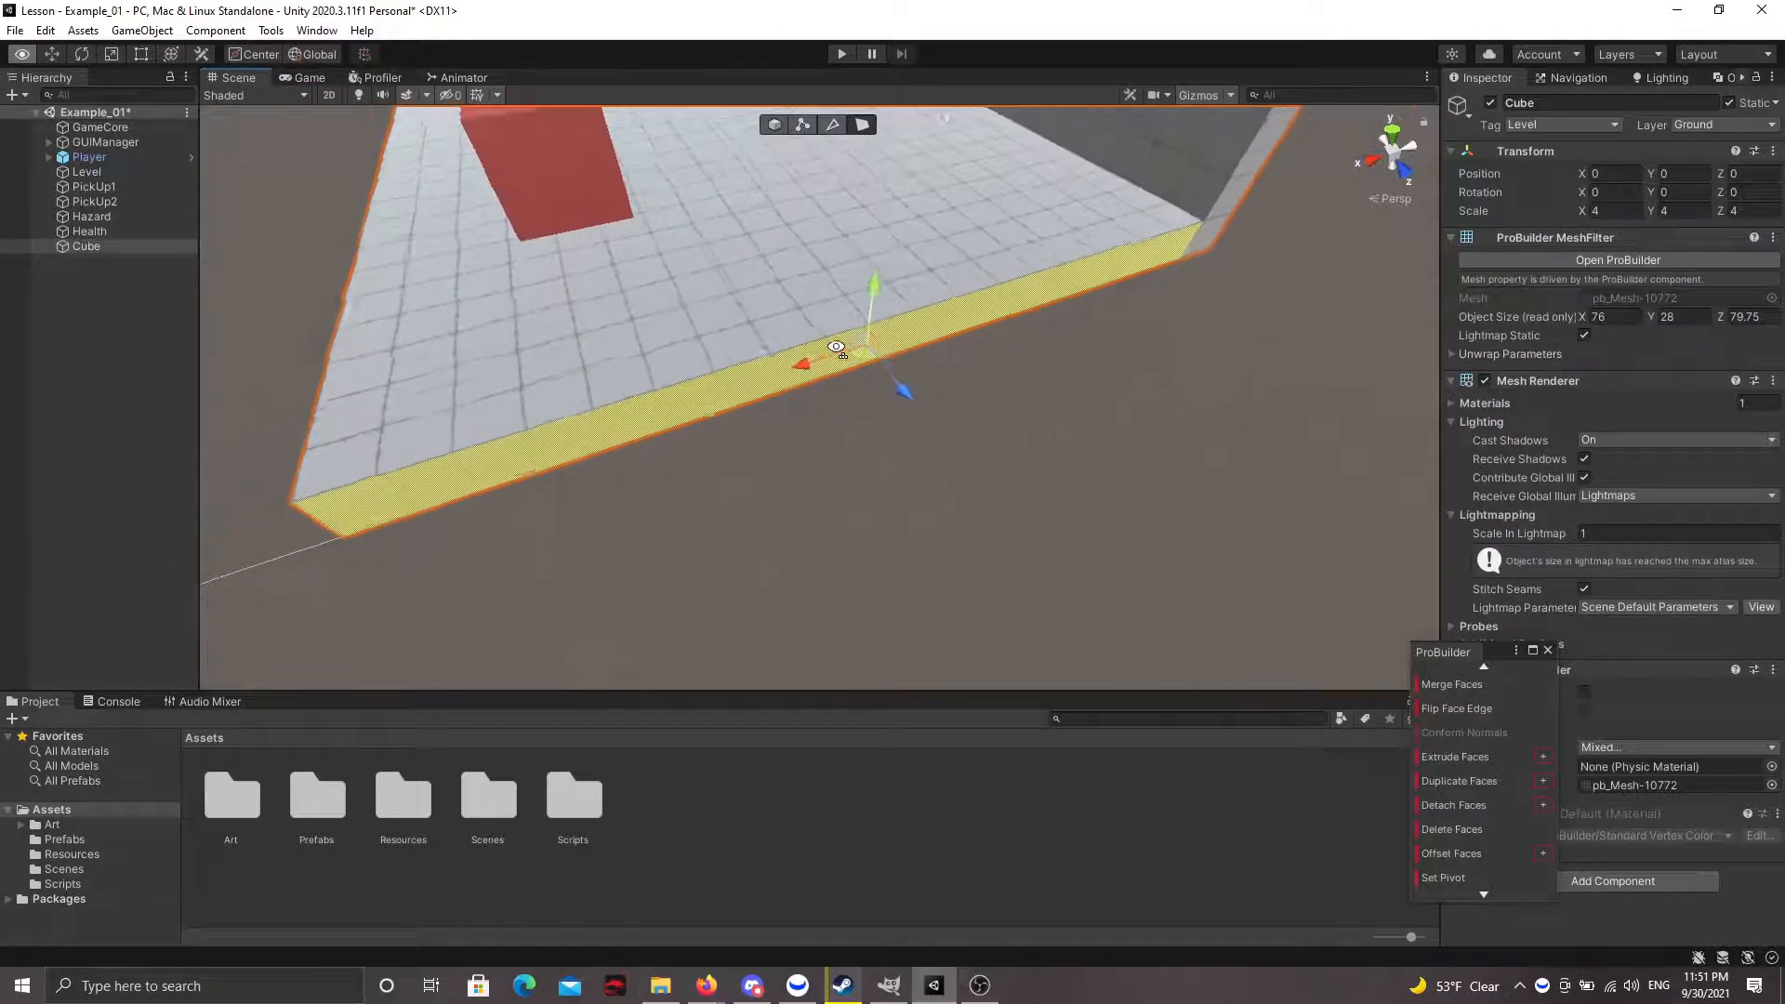
pyautogui.click(1543, 760)
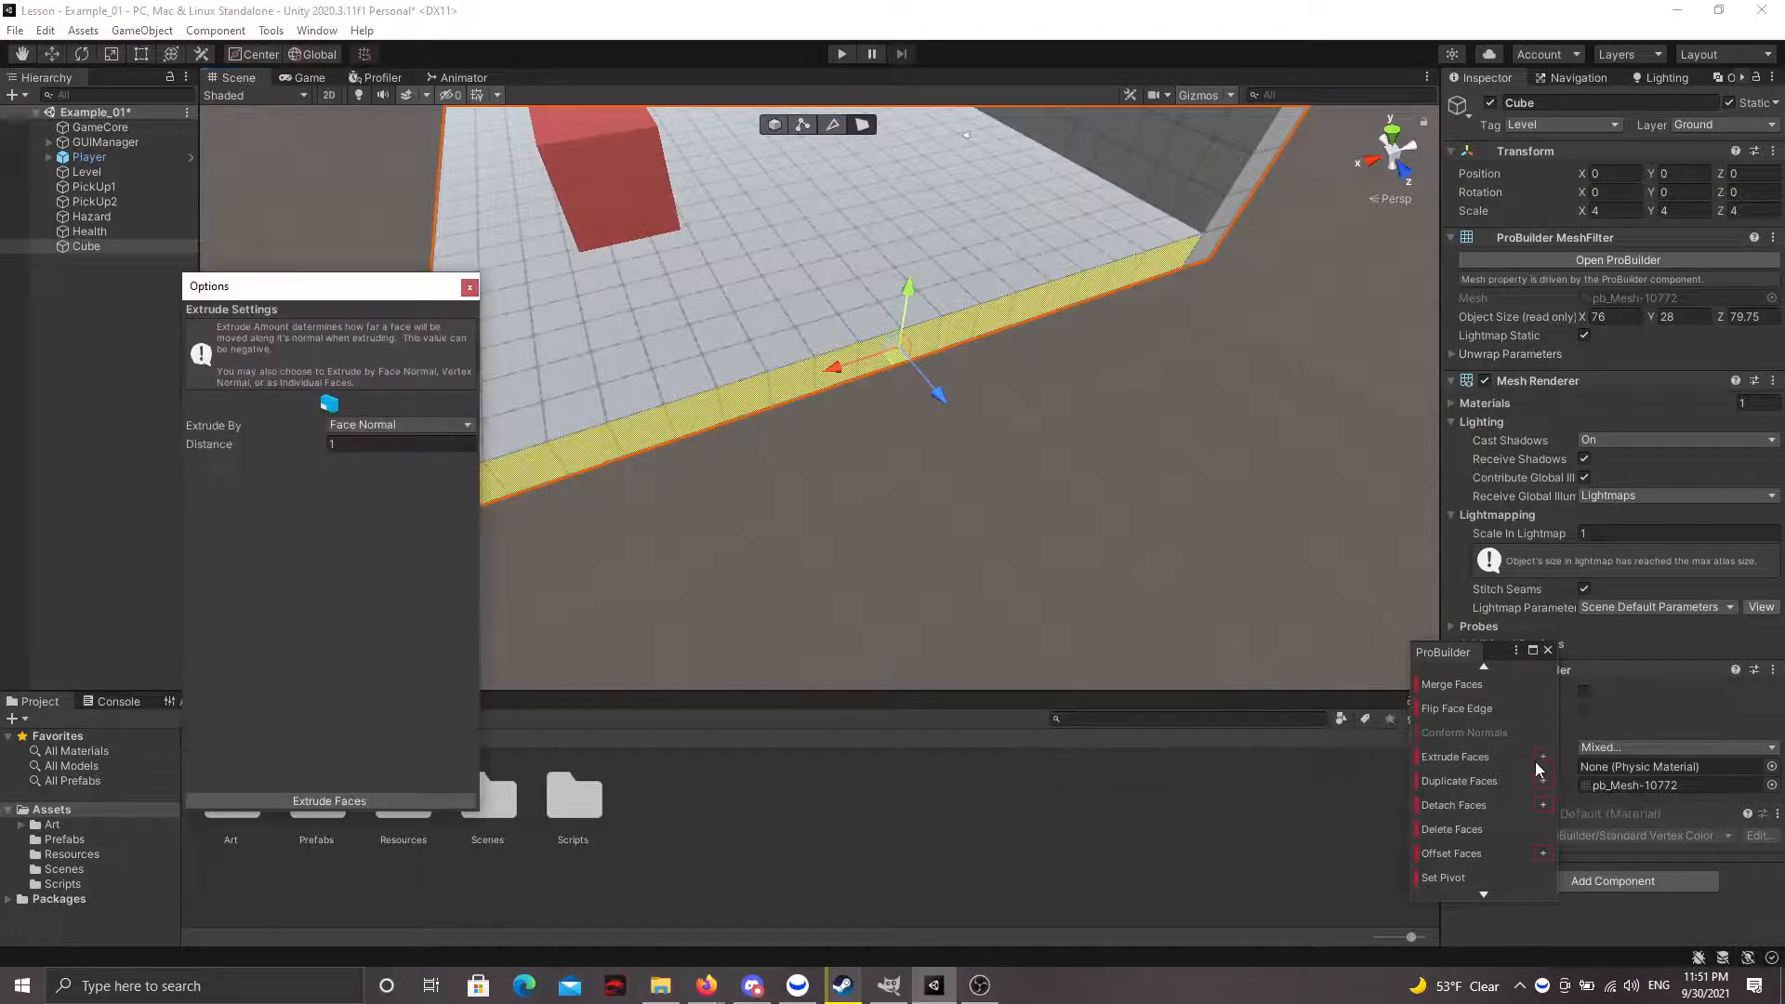
pyautogui.click(332, 801)
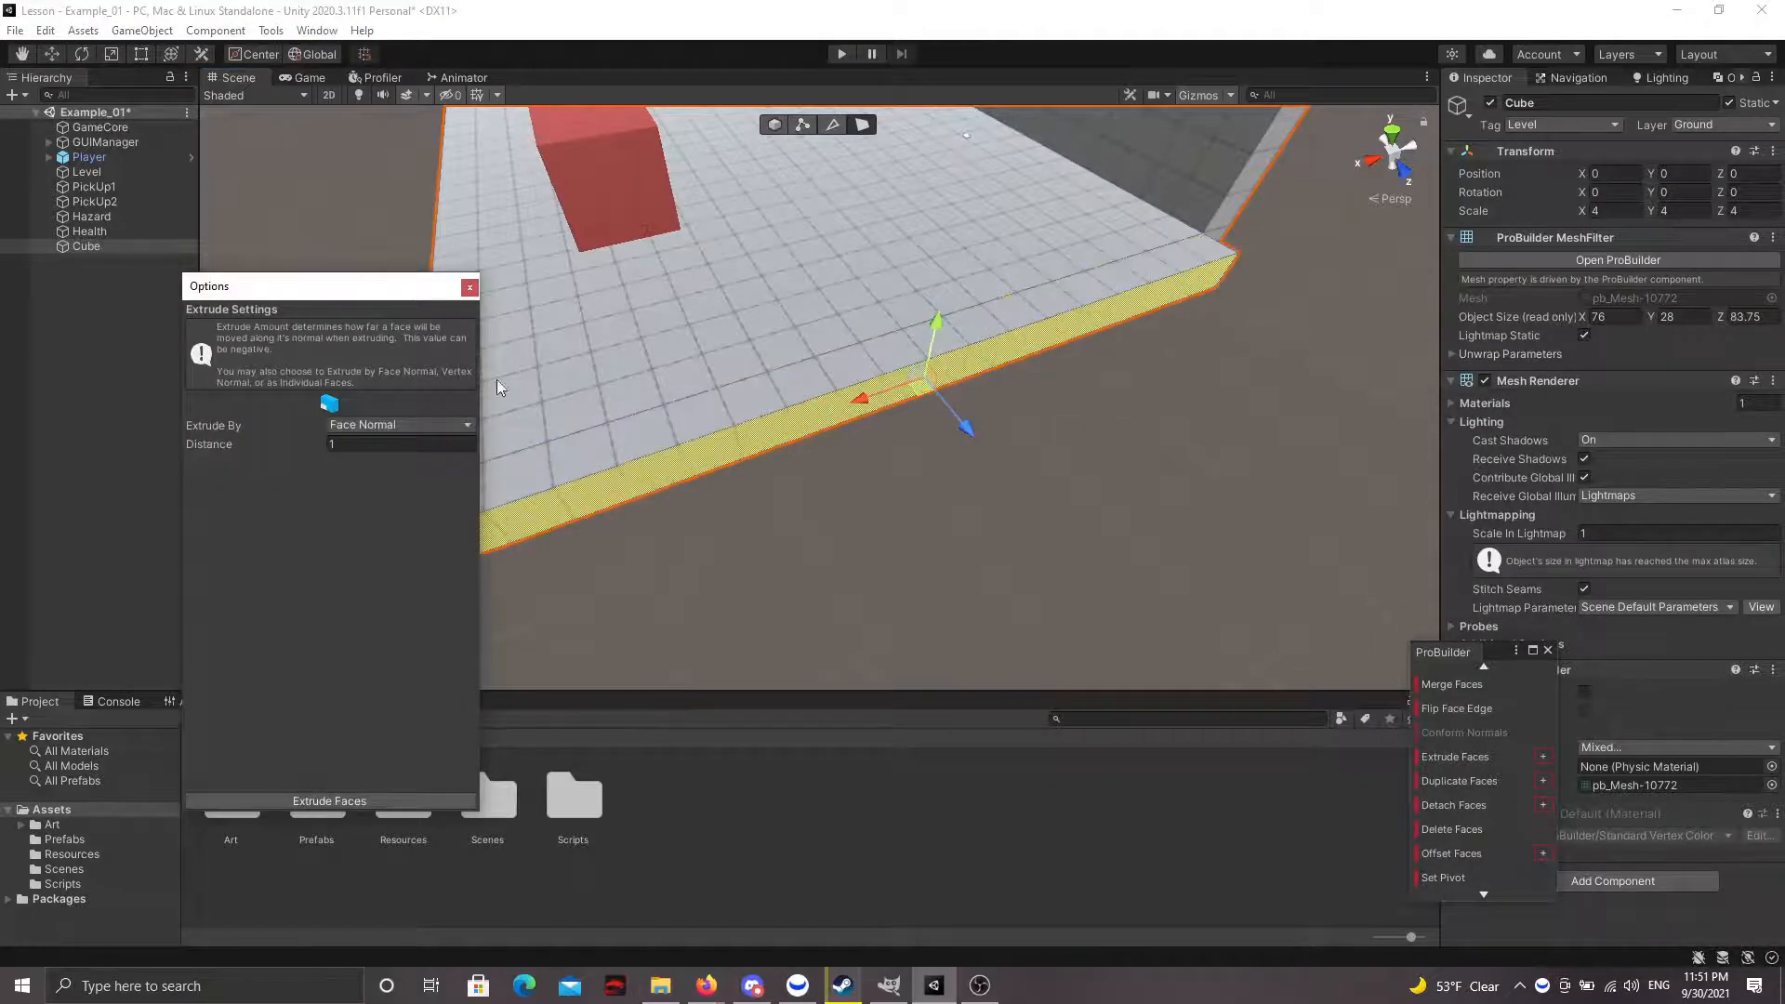
pyautogui.click(471, 288)
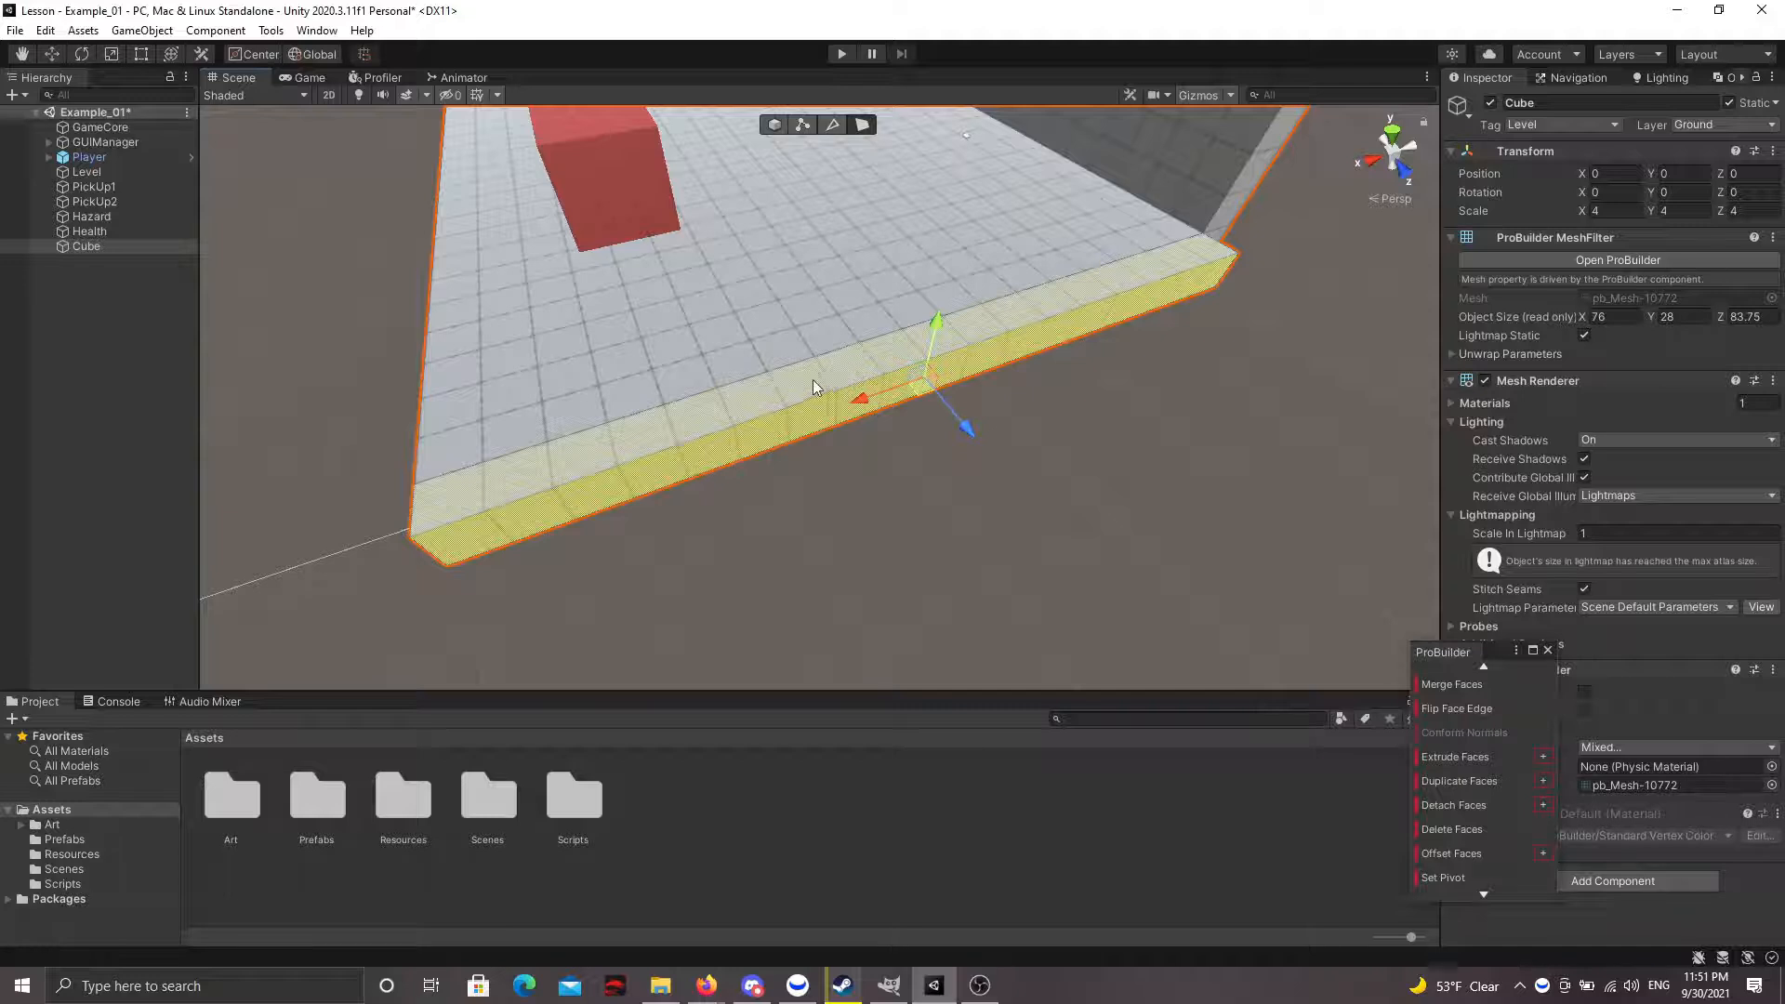
# - Extrude the top face of the new strip along the slab's +Z edge upward by a distance of 1
pyautogui.click(805, 383)
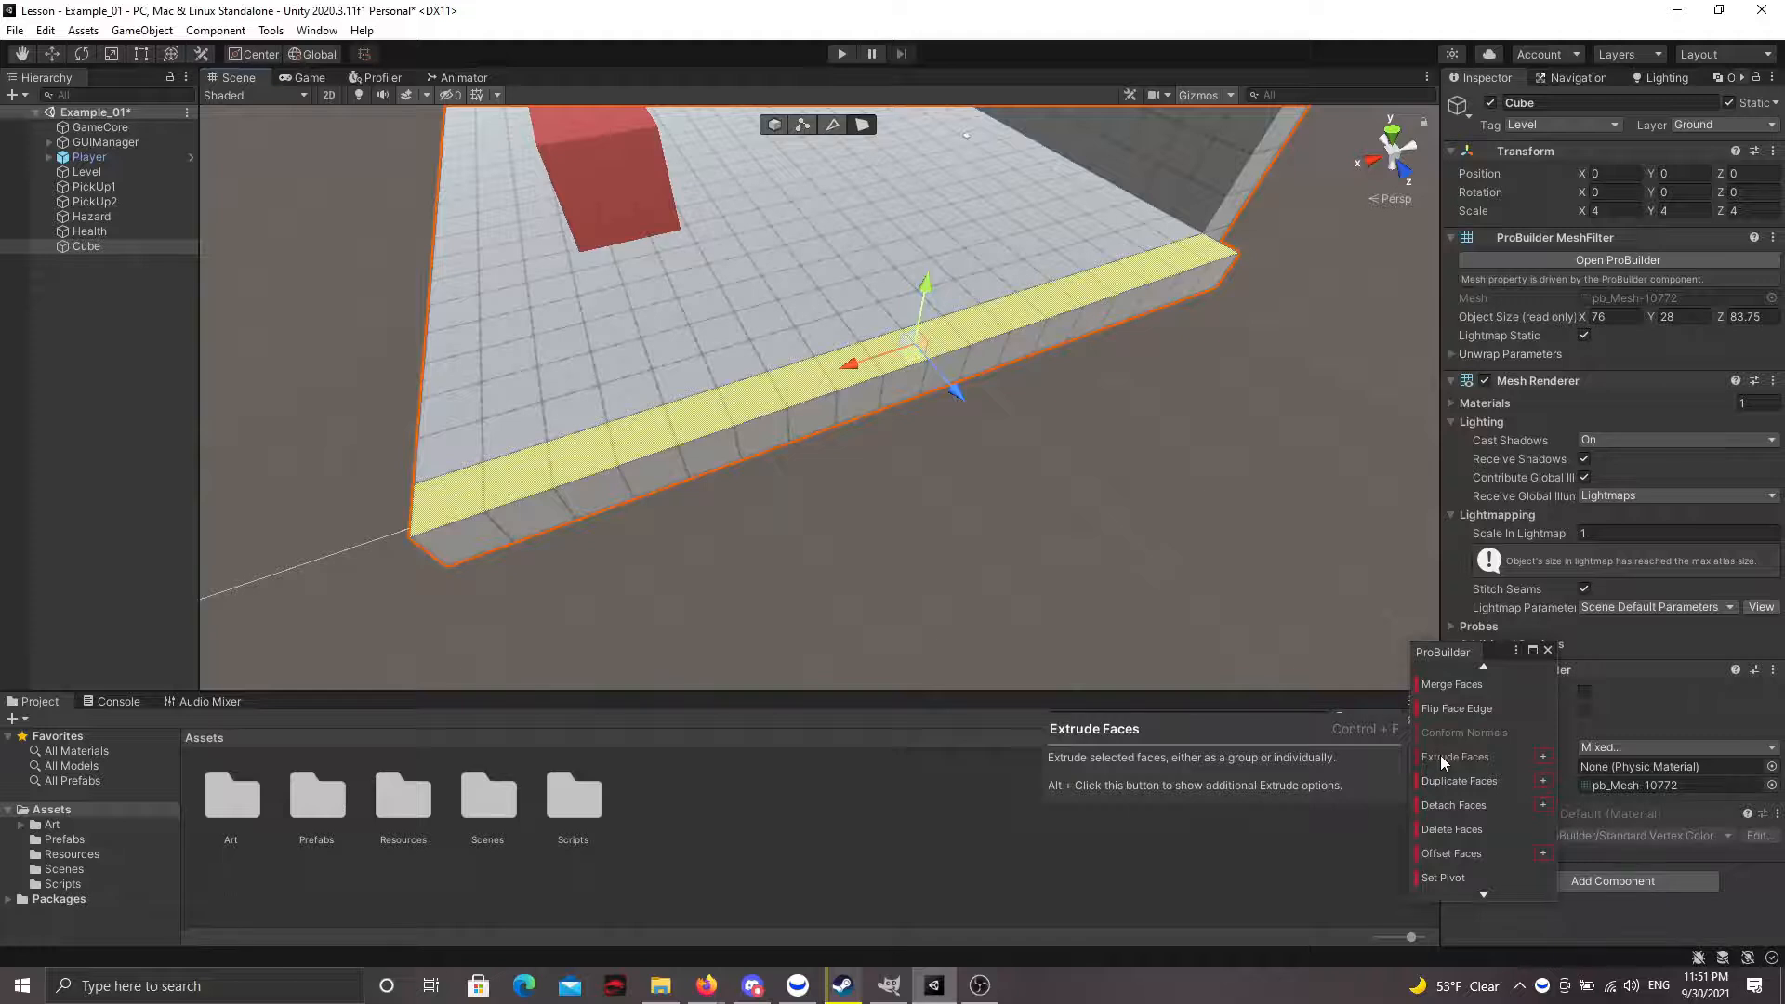
pyautogui.click(1543, 758)
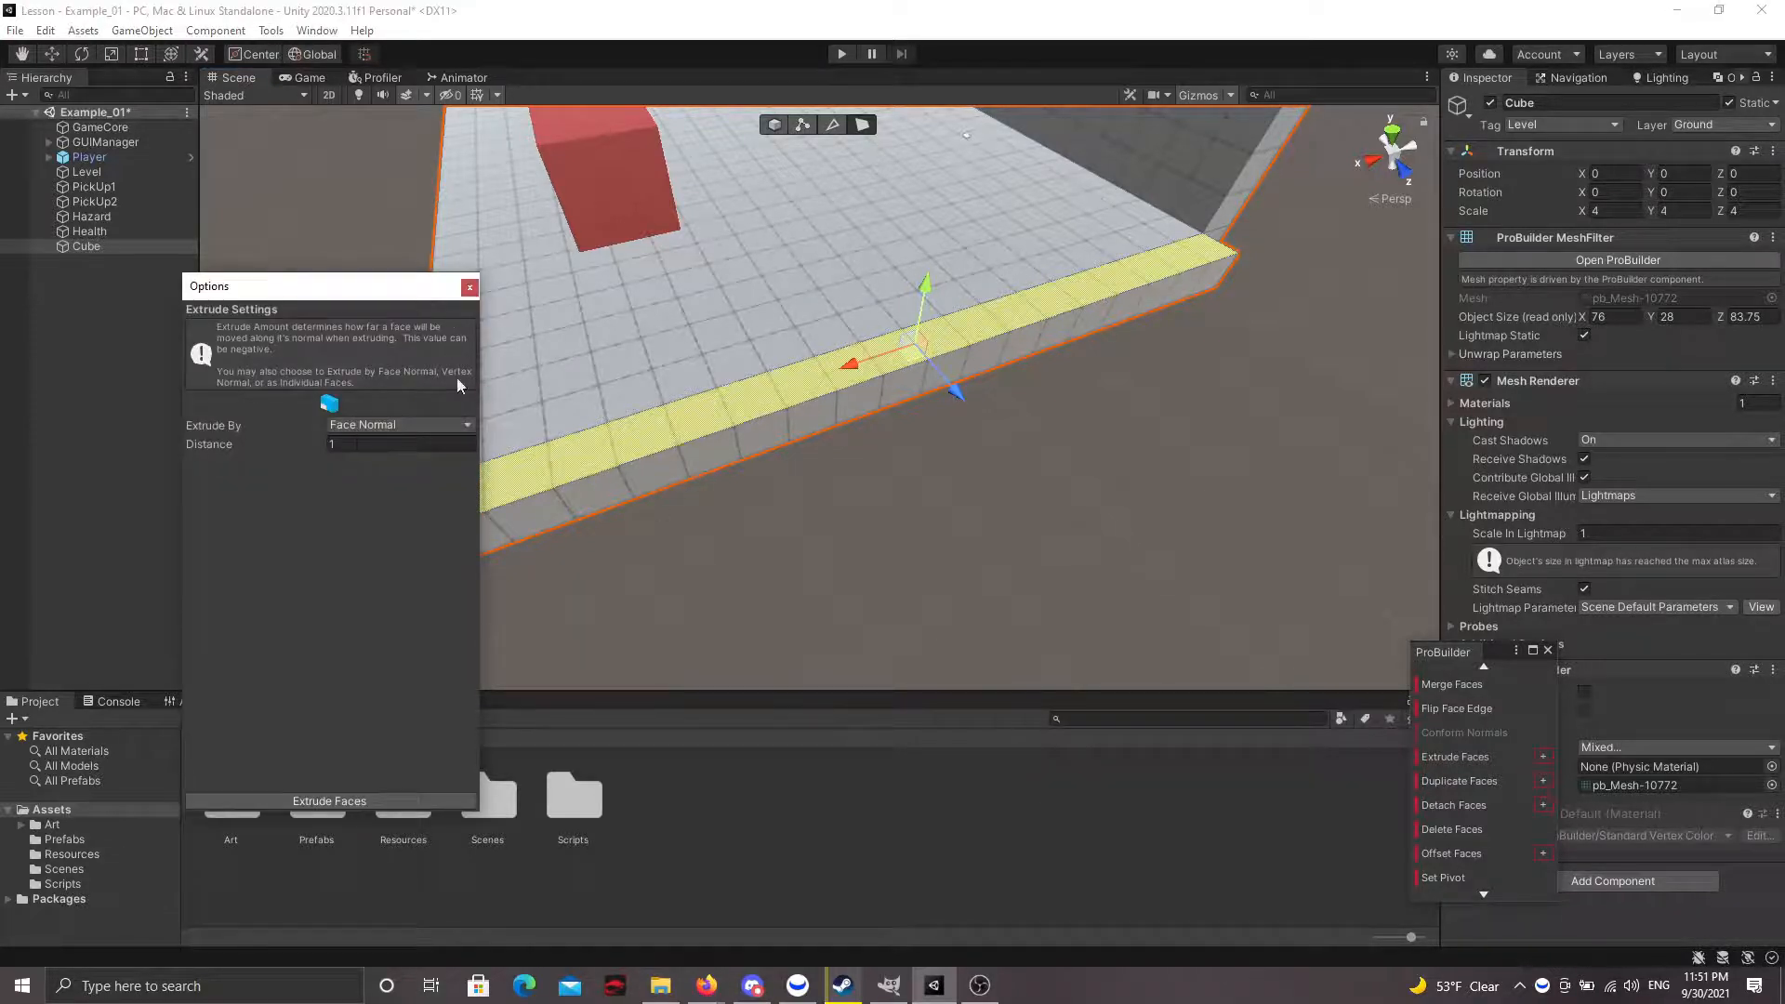
pyautogui.click(469, 287)
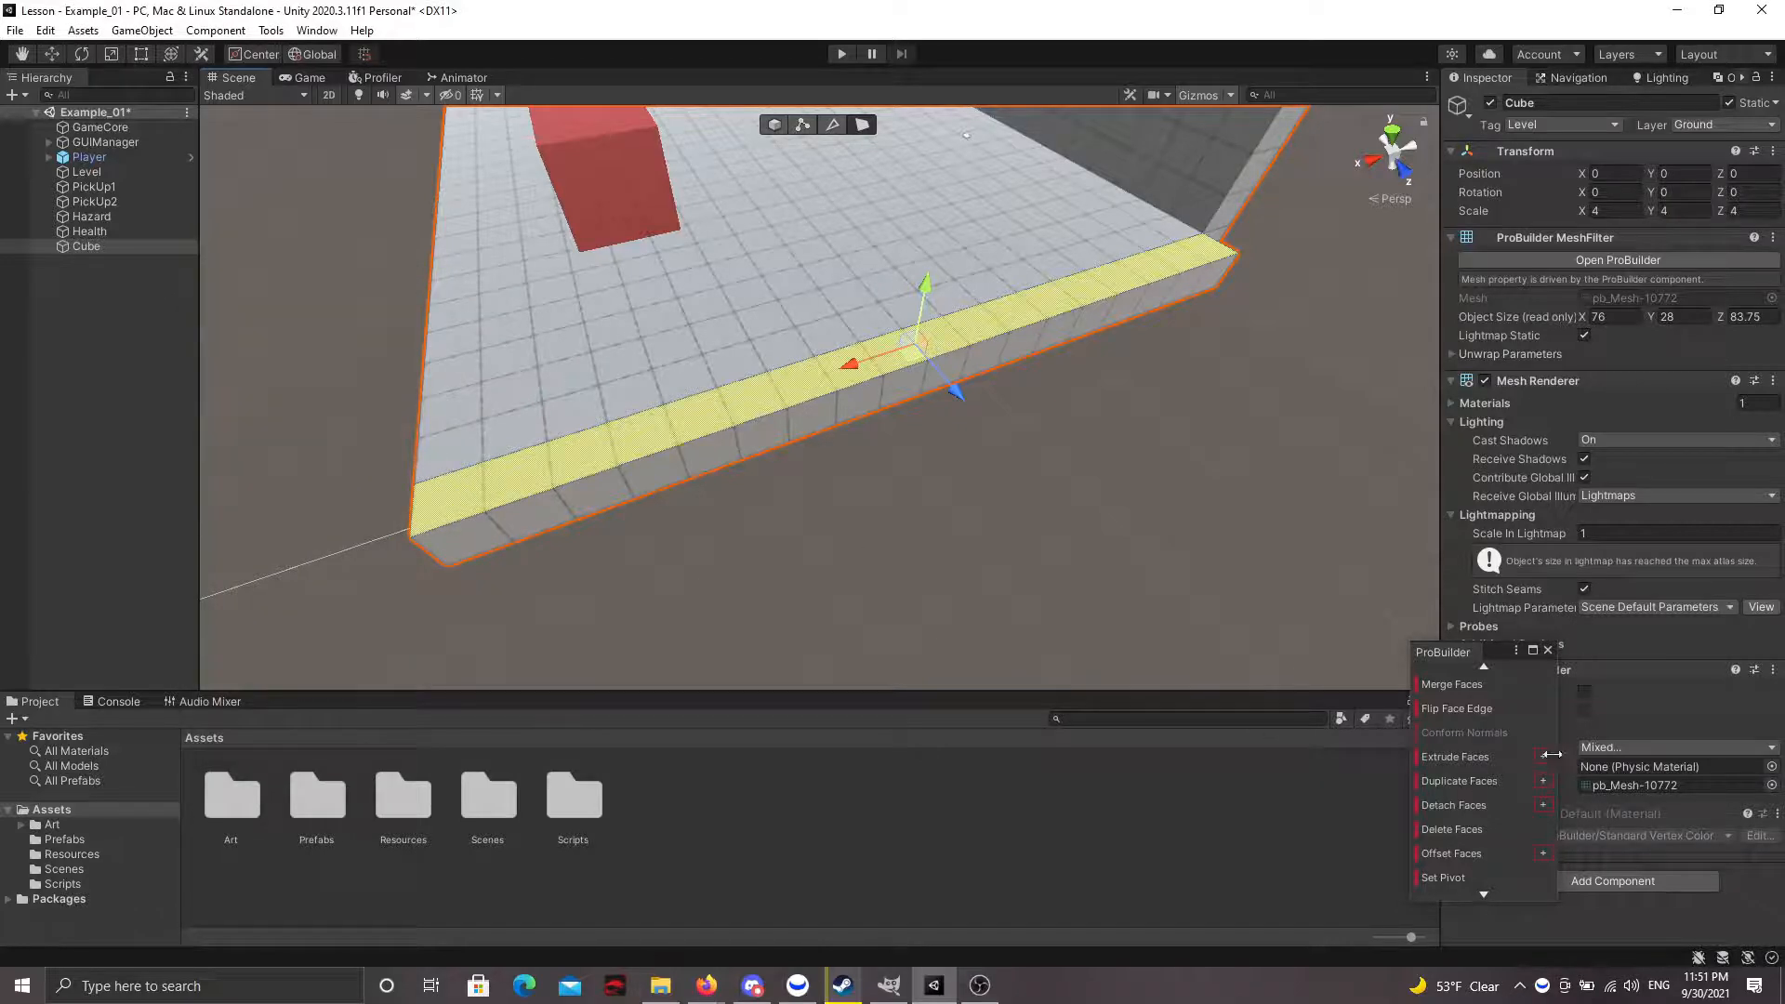
pyautogui.click(1432, 761)
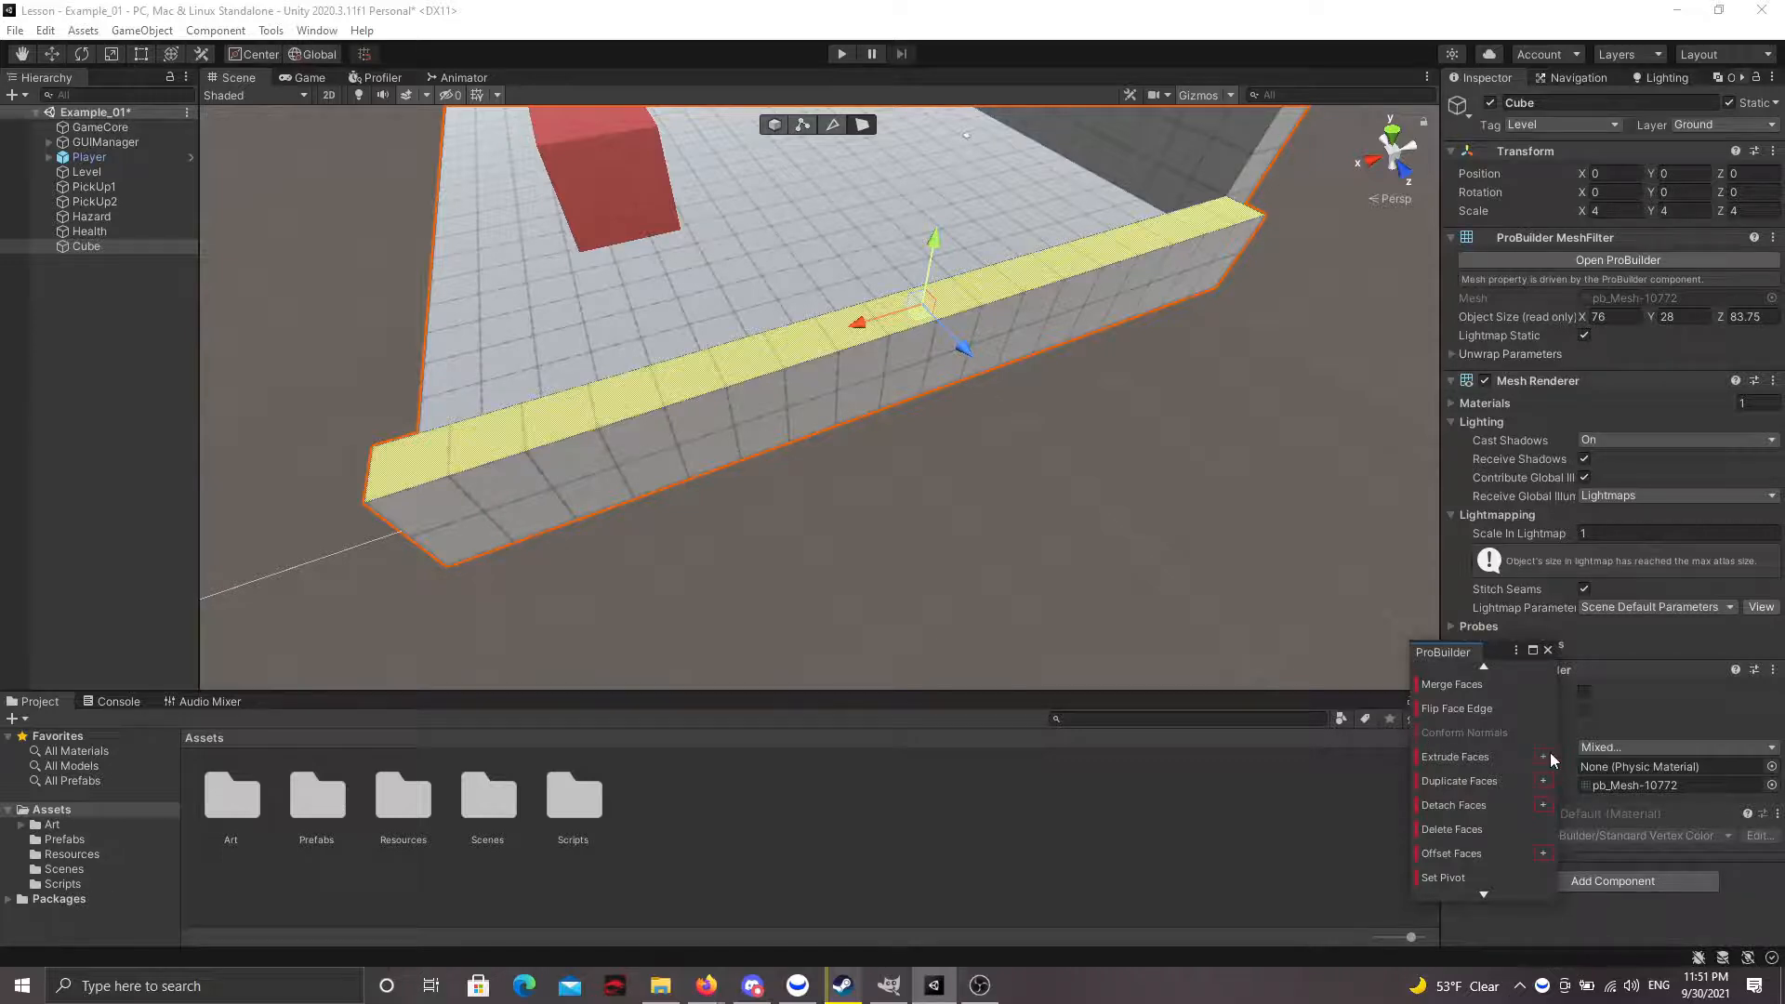
# - Pull the top face of the low +Z wall up to the height of the existing -X wall
pyautogui.keyDown('alt'); pyautogui.moveTo(1041, 547); pyautogui.dragTo(1024, 298); pyautogui.keyUp('alt')
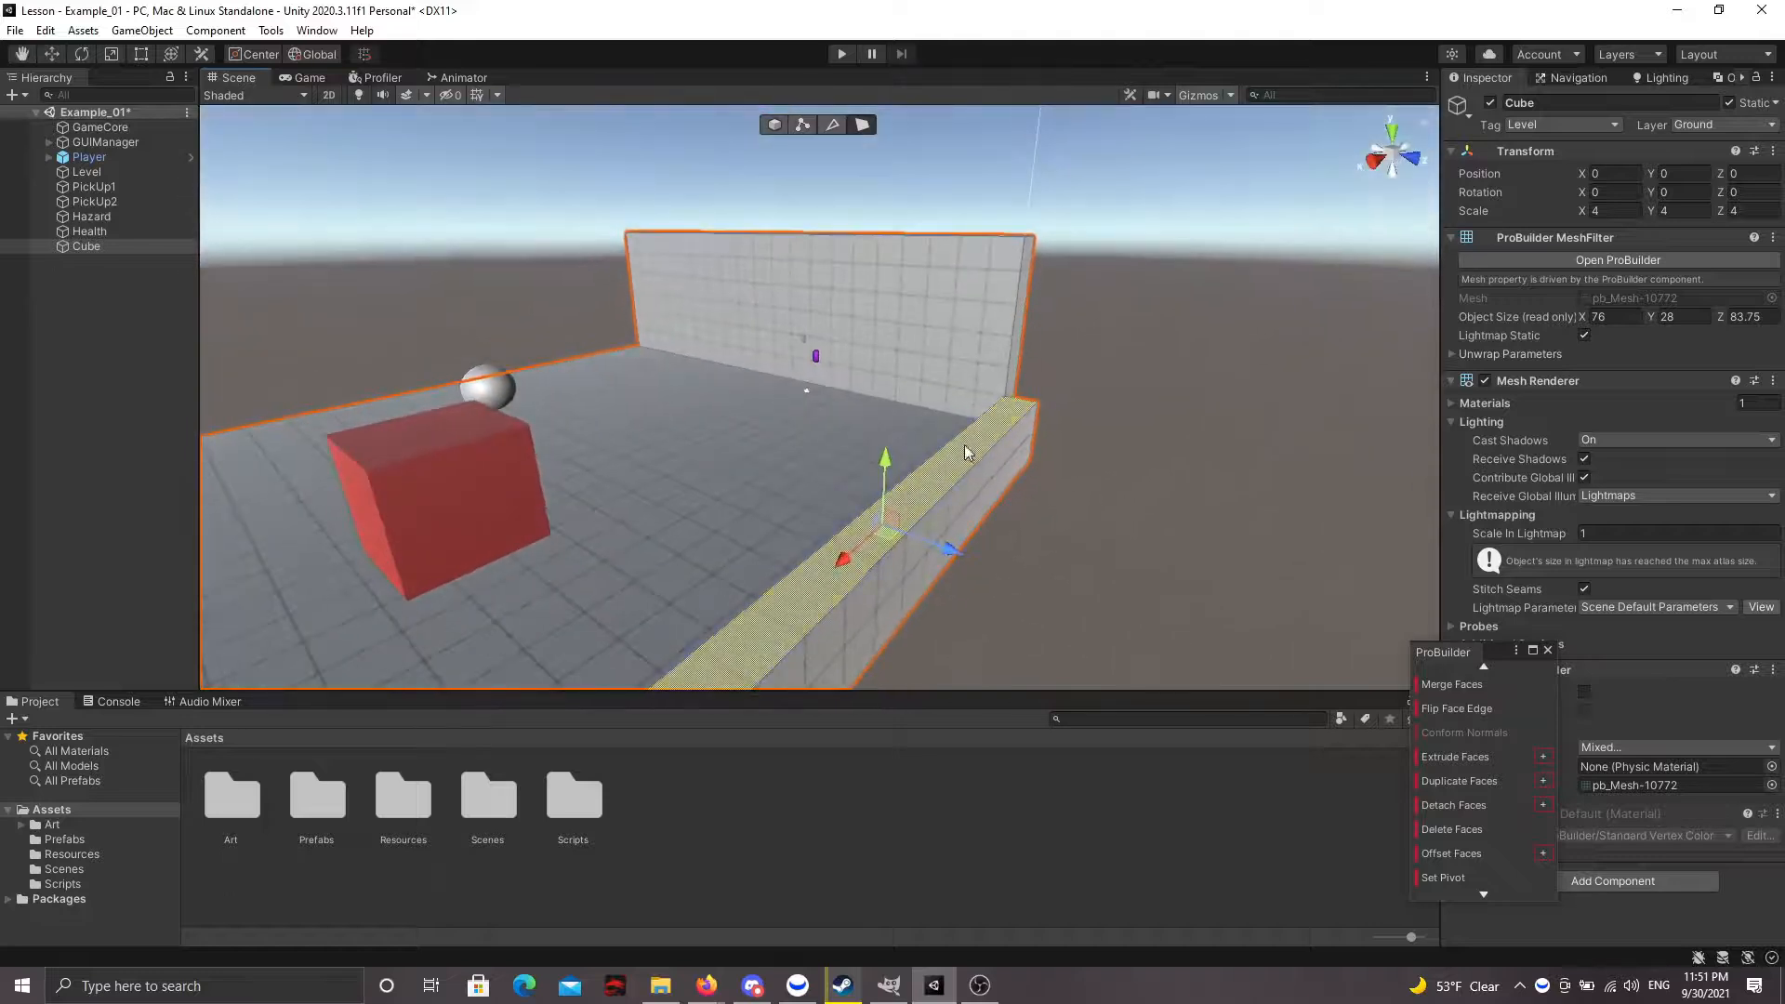
pyautogui.moveTo(897, 455); pyautogui.dragTo(1315, 612)
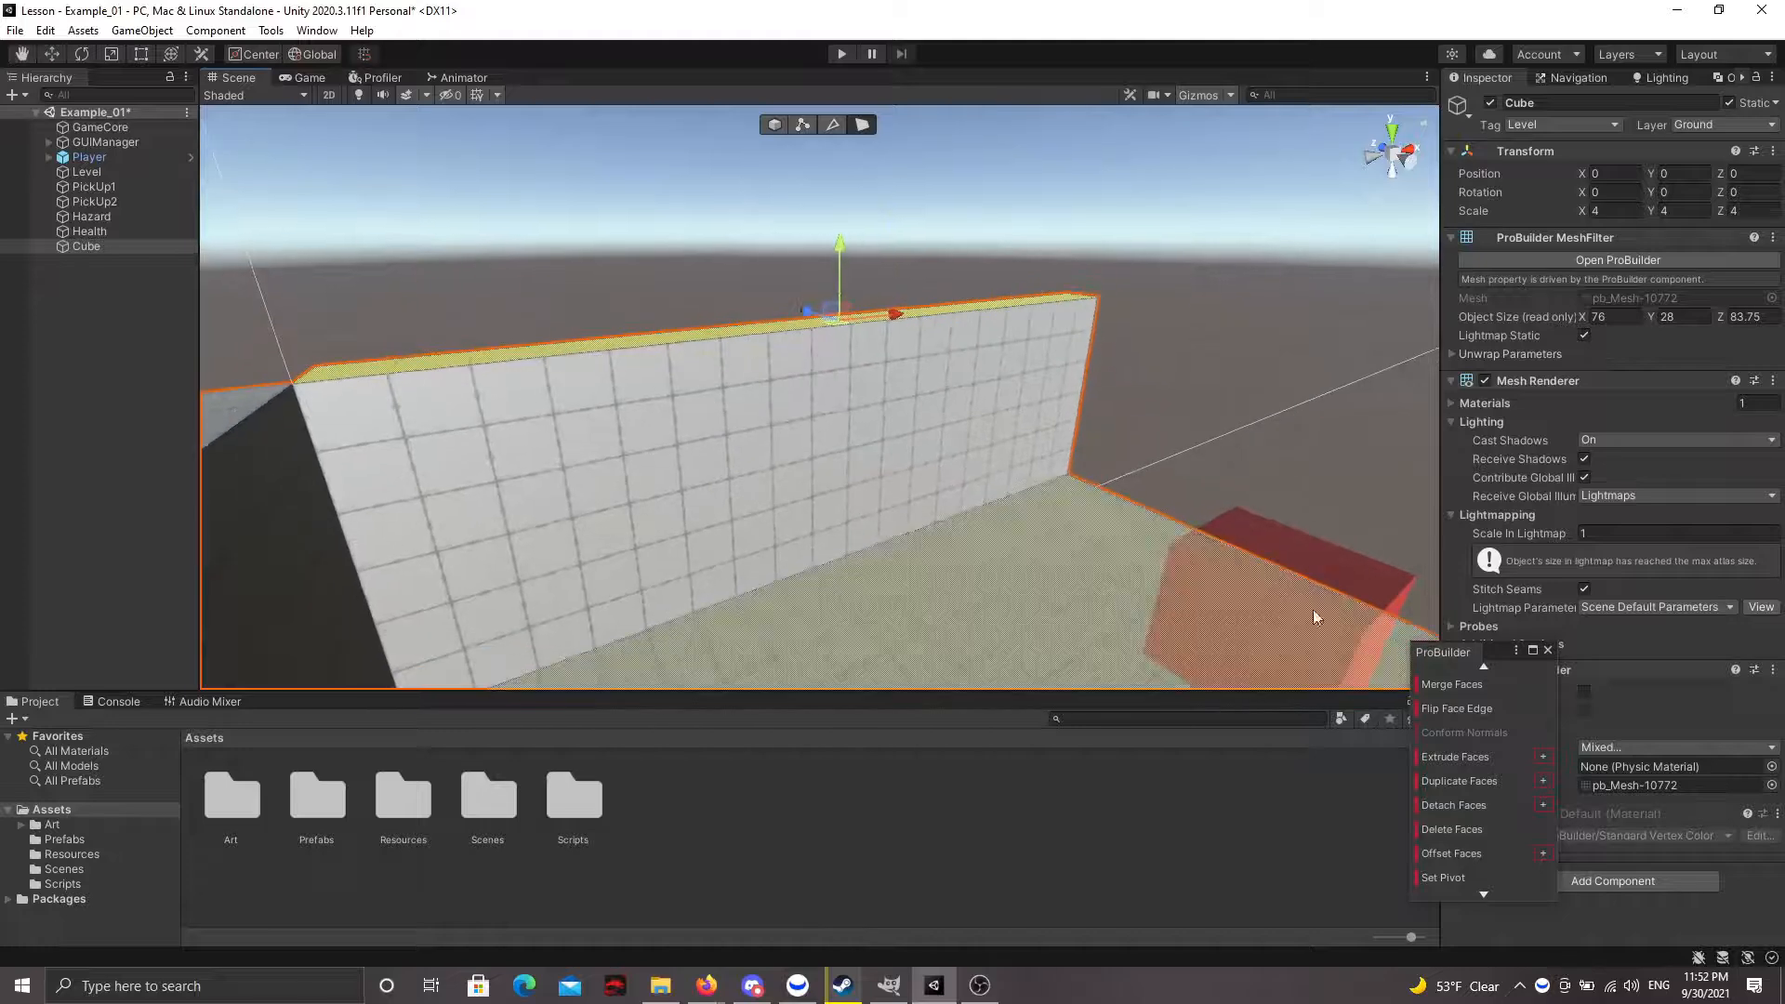
pyautogui.keyDown('alt'); pyautogui.moveTo(812, 417); pyautogui.dragTo(480, 391); pyautogui.keyUp('alt')
pyautogui.press('f')
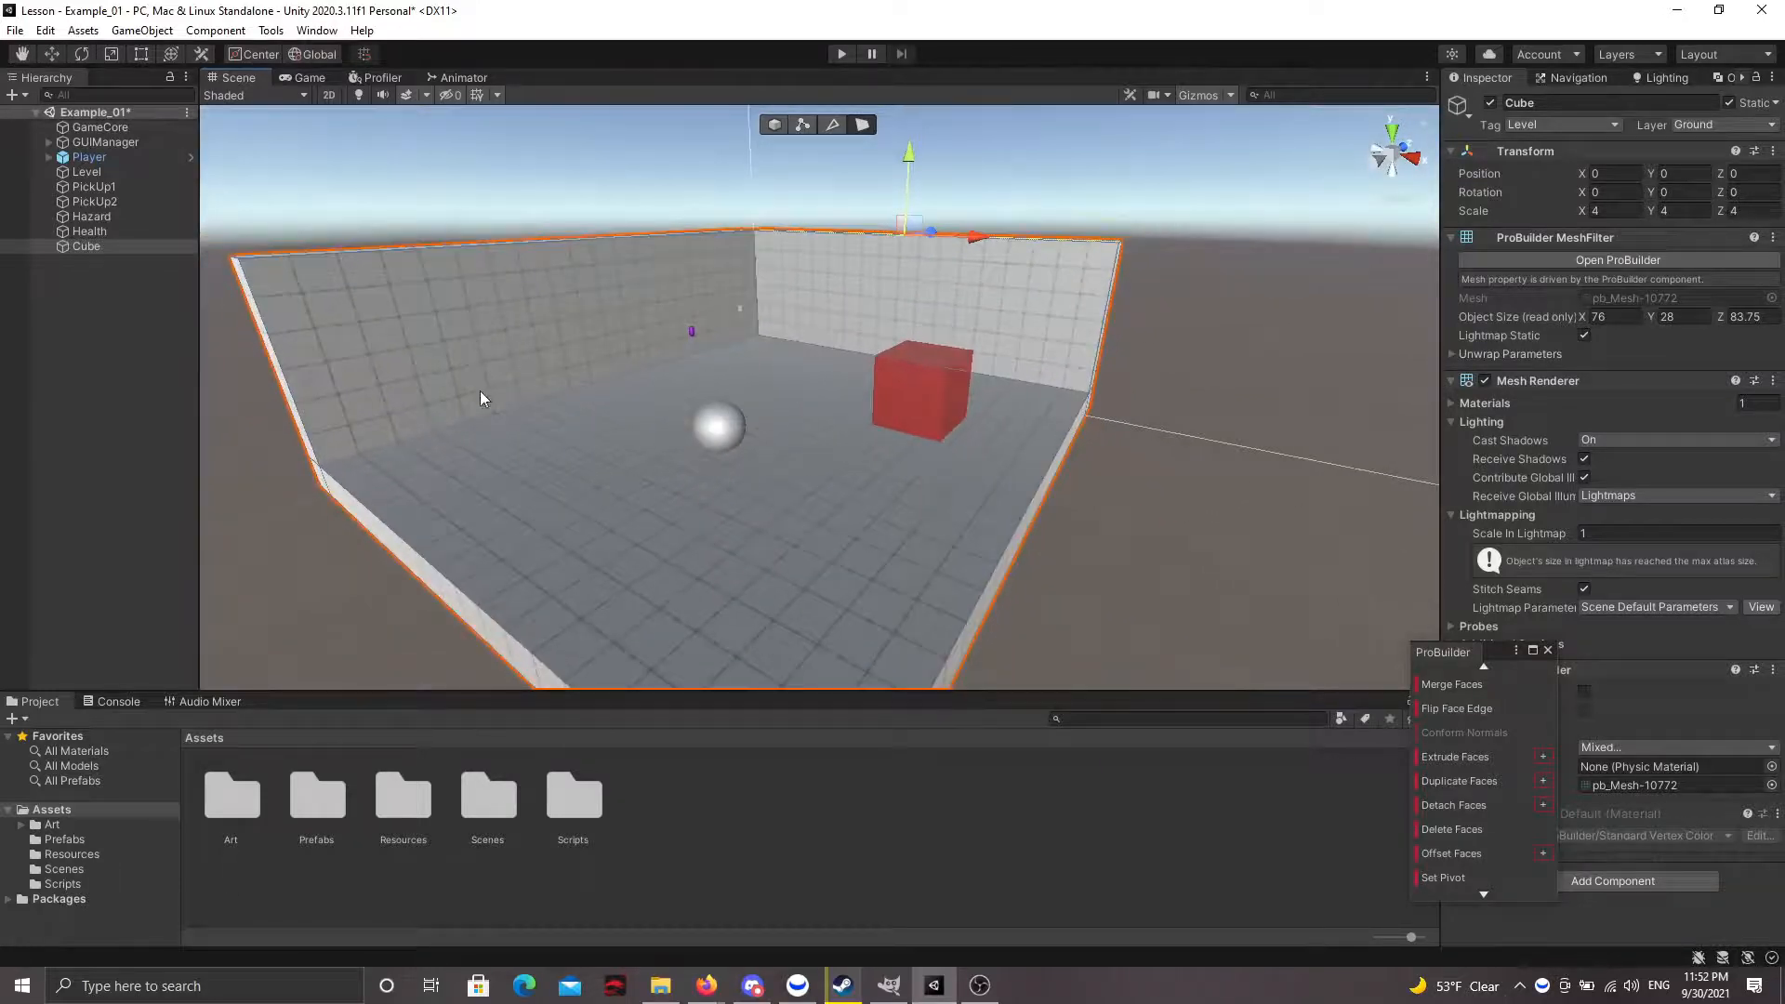
pyautogui.keyDown('alt'); pyautogui.moveTo(1042, 329); pyautogui.dragTo(789, 352); pyautogui.keyUp('alt')
# - Make the Cube mesh a child of the Level object in the hierarchy, and select the nested Cube
pyautogui.click(80, 248)
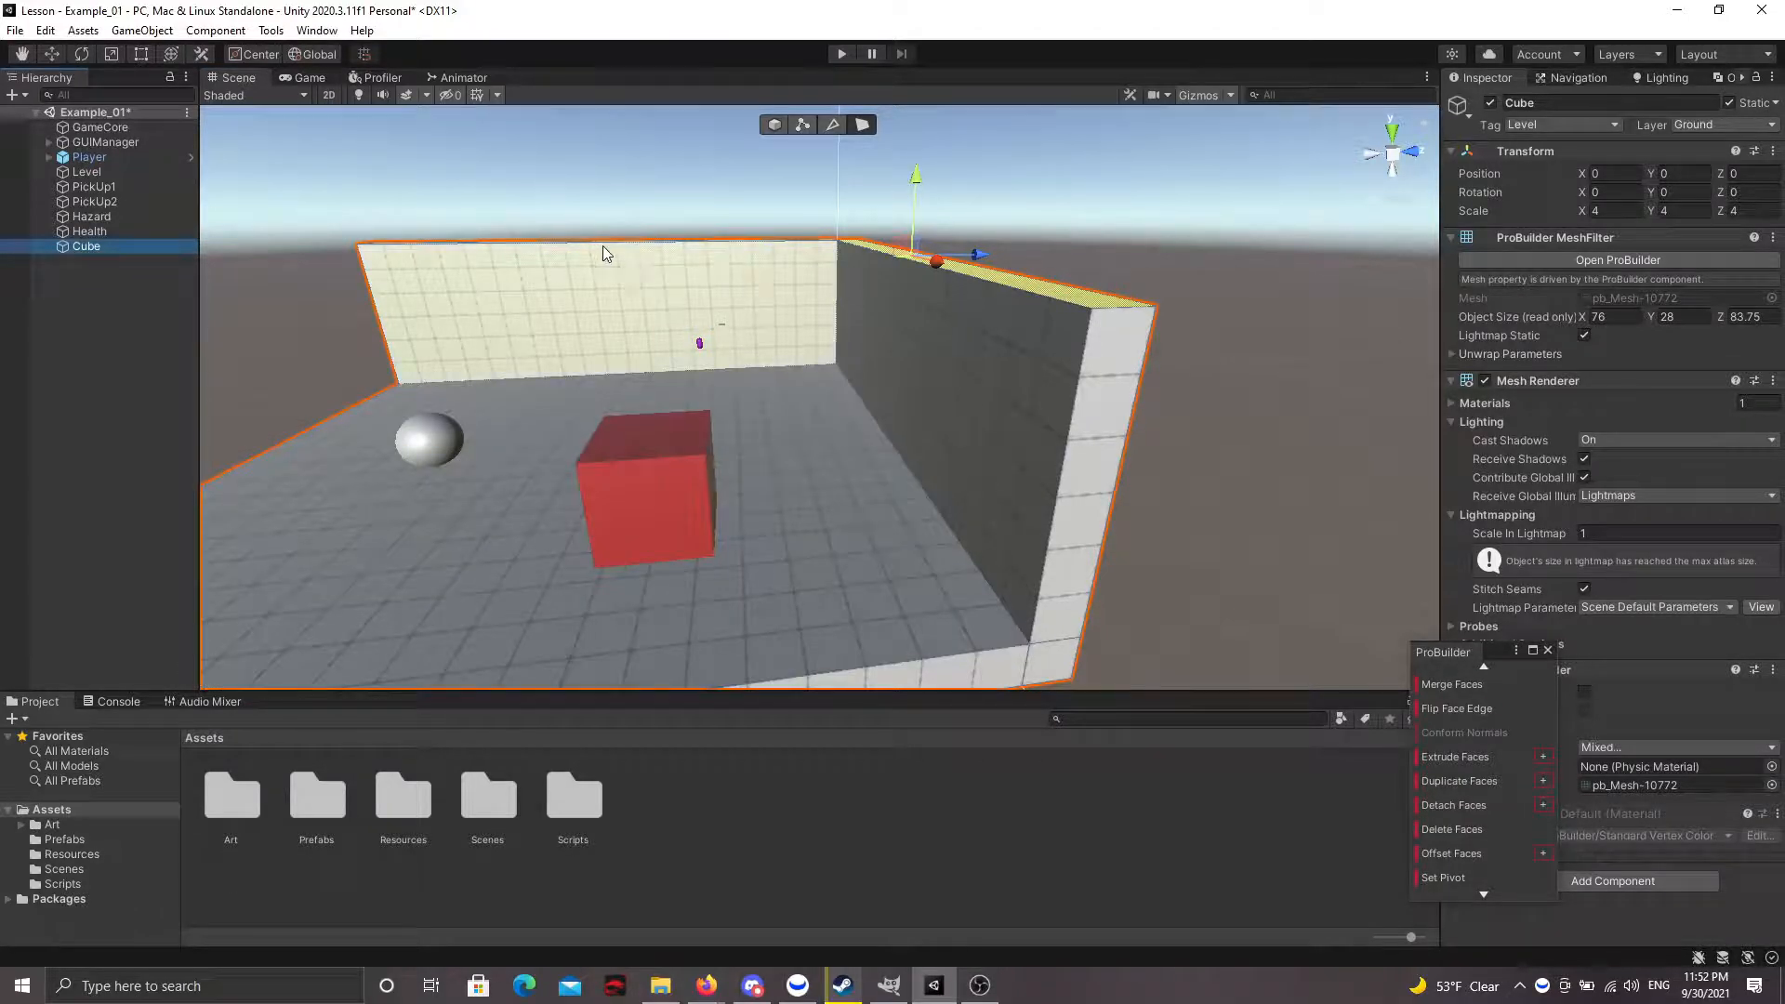
pyautogui.click(95, 247)
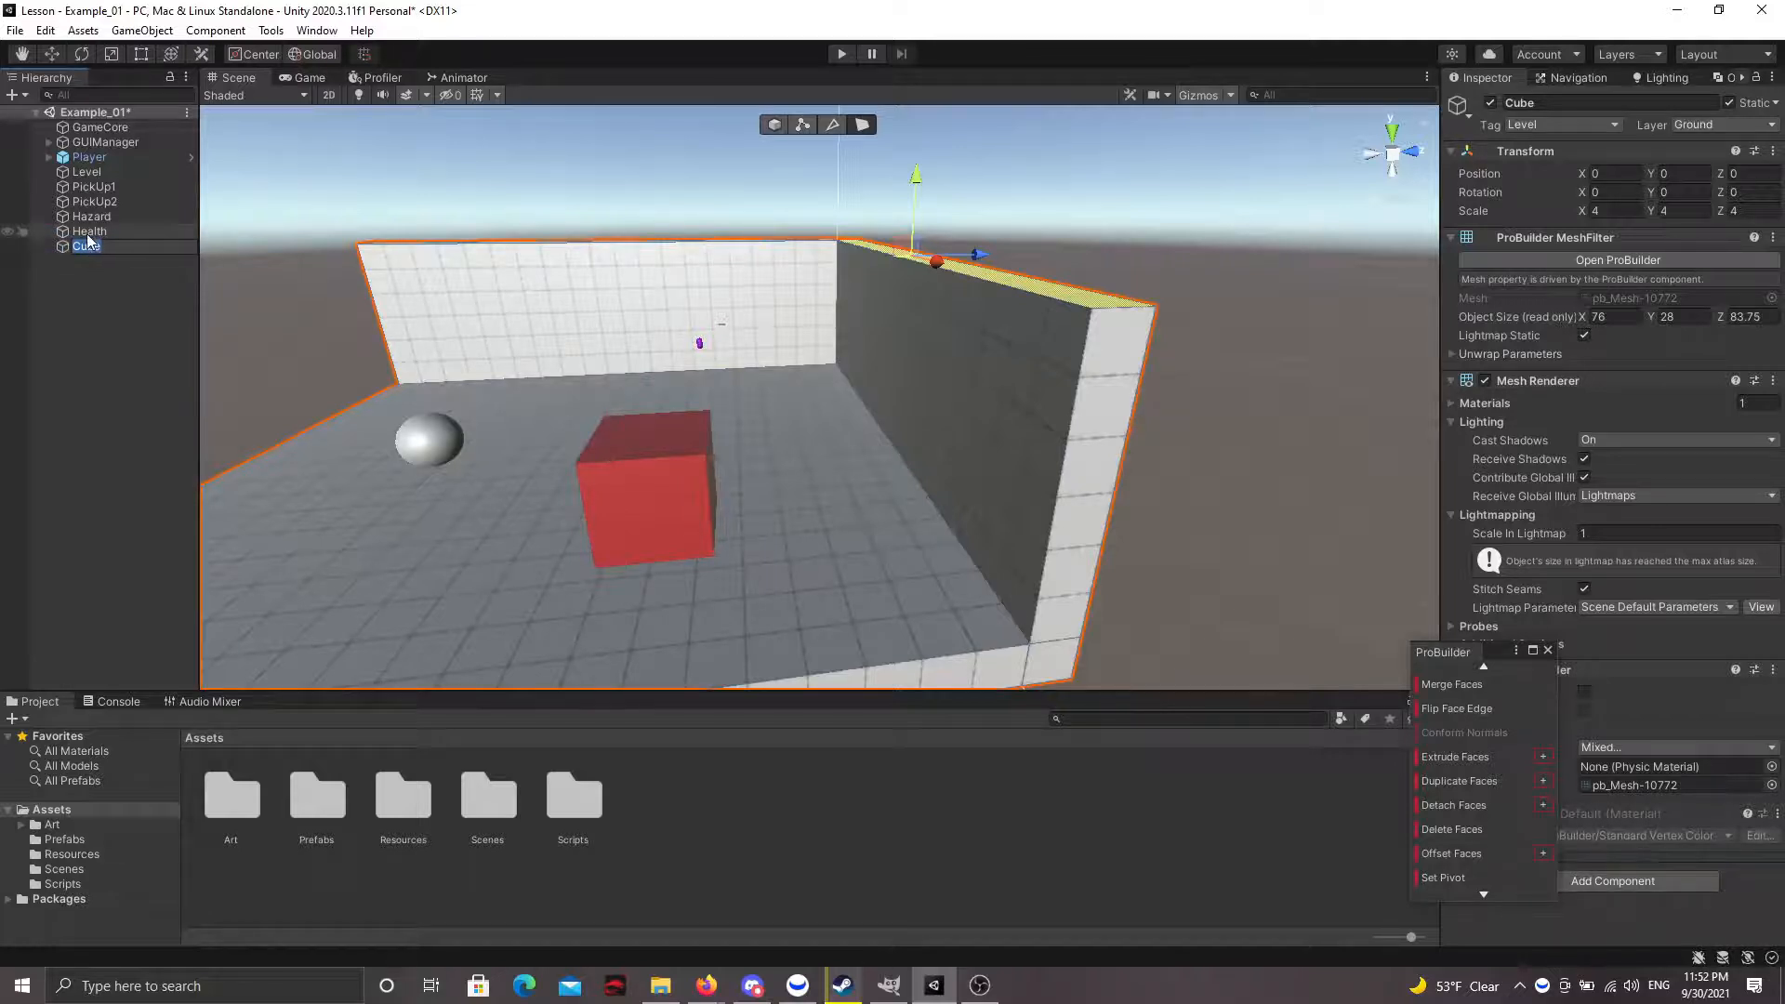
pyautogui.click(86, 234)
pyautogui.click(84, 245)
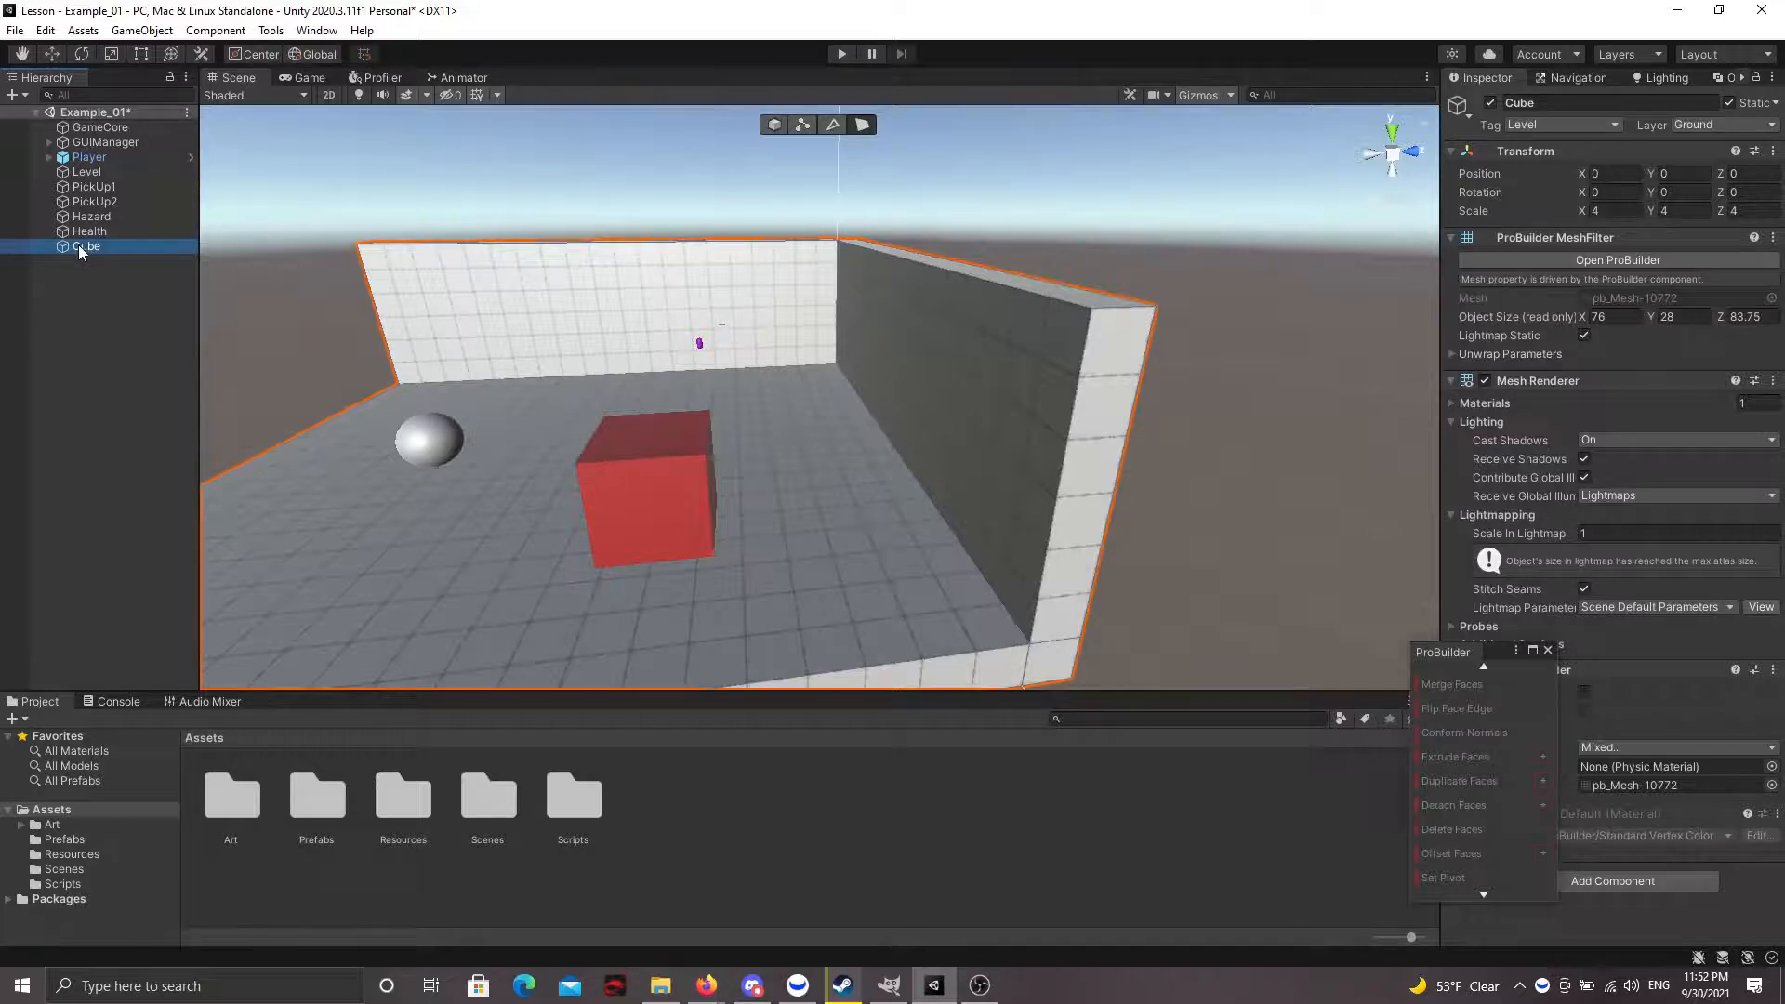
pyautogui.moveTo(80, 247); pyautogui.dragTo(85, 173)
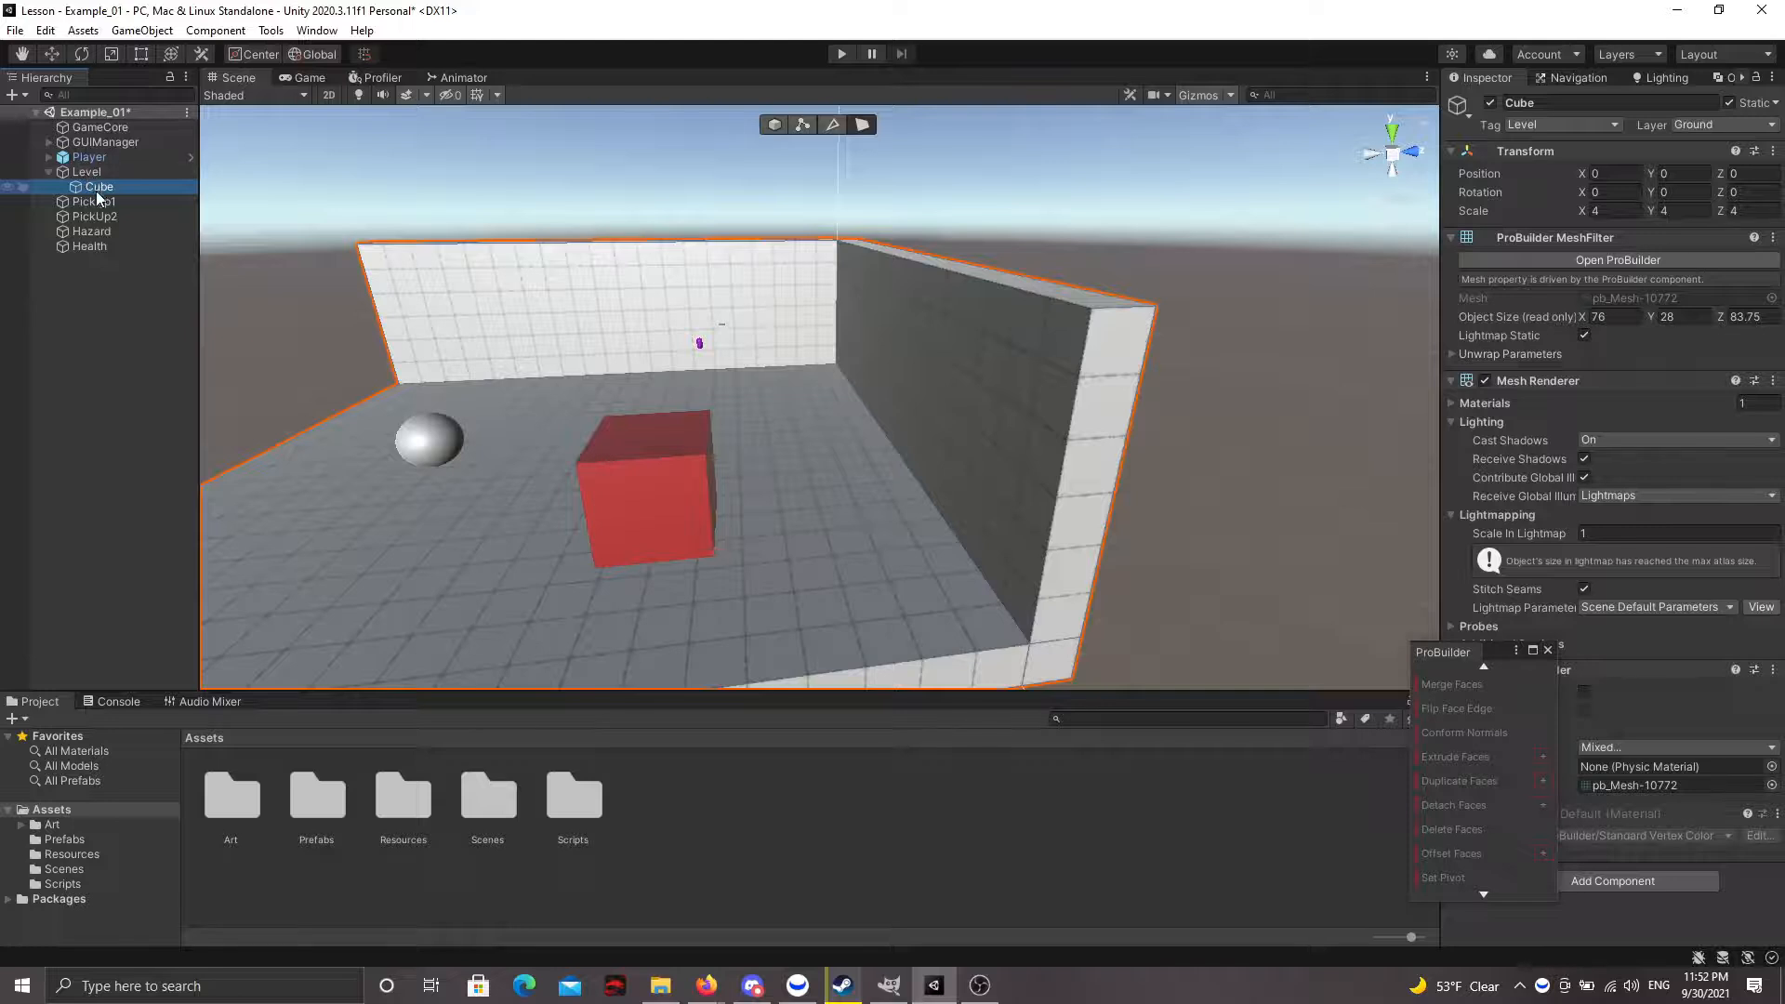
pyautogui.click(81, 173)
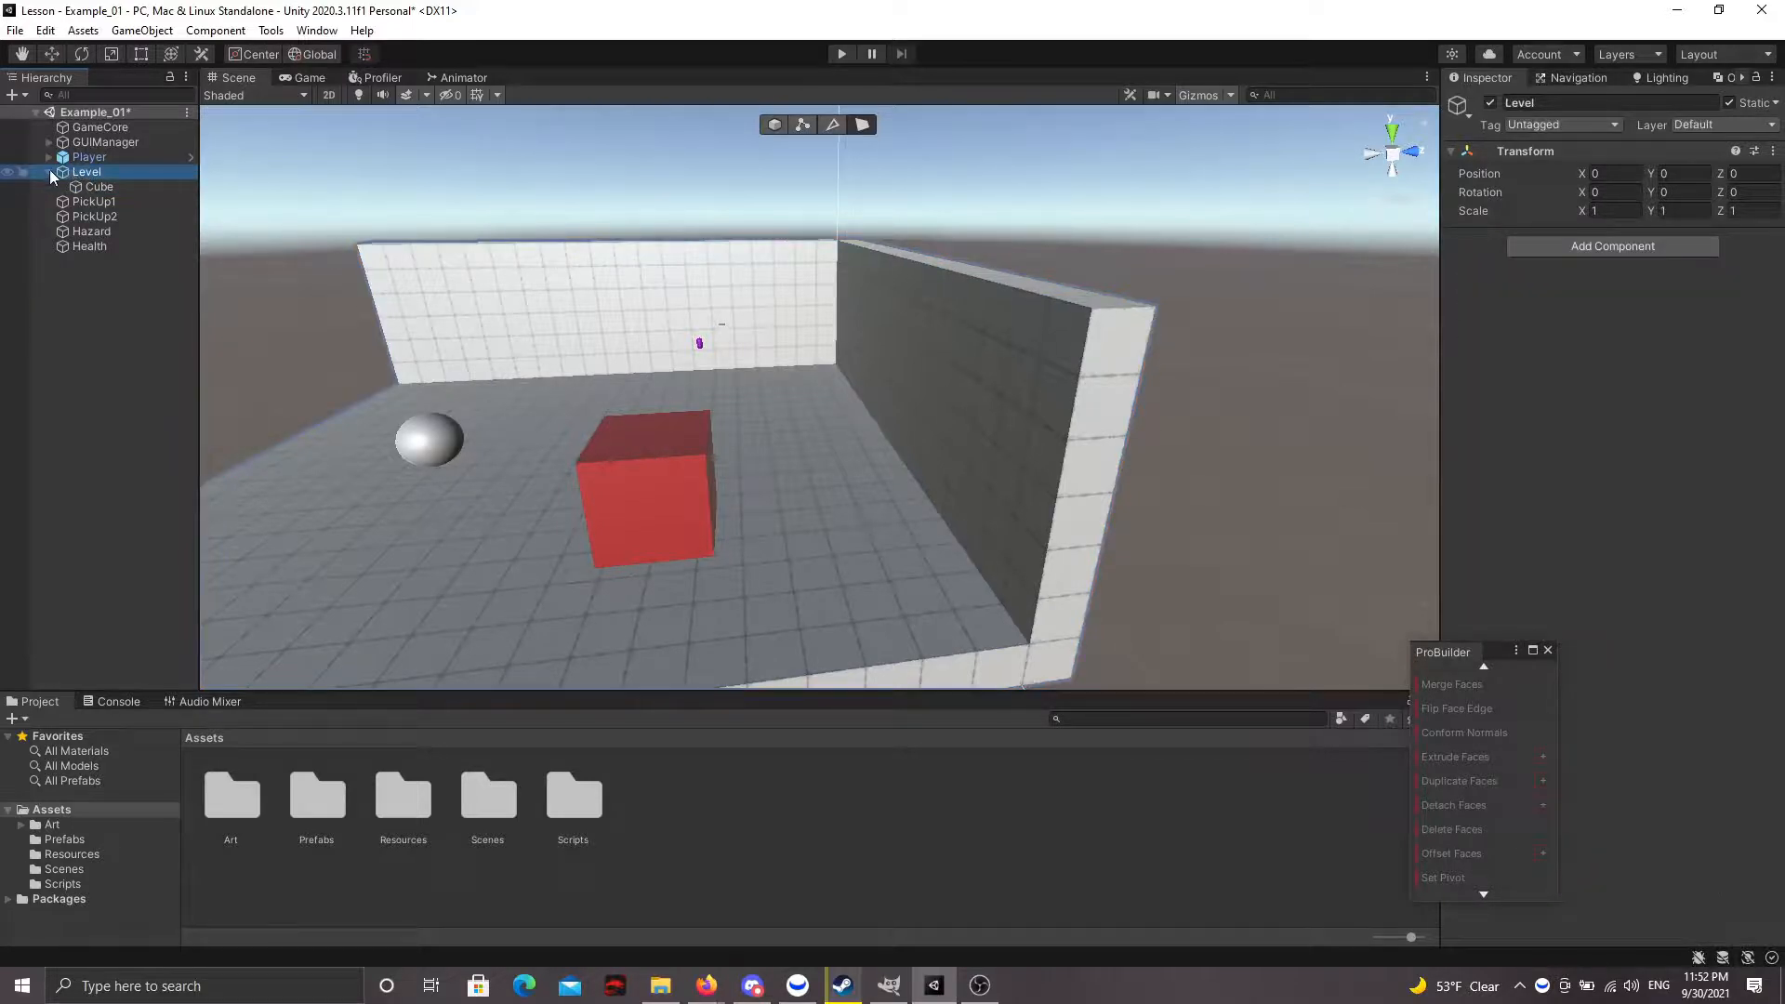
pyautogui.click(99, 186)
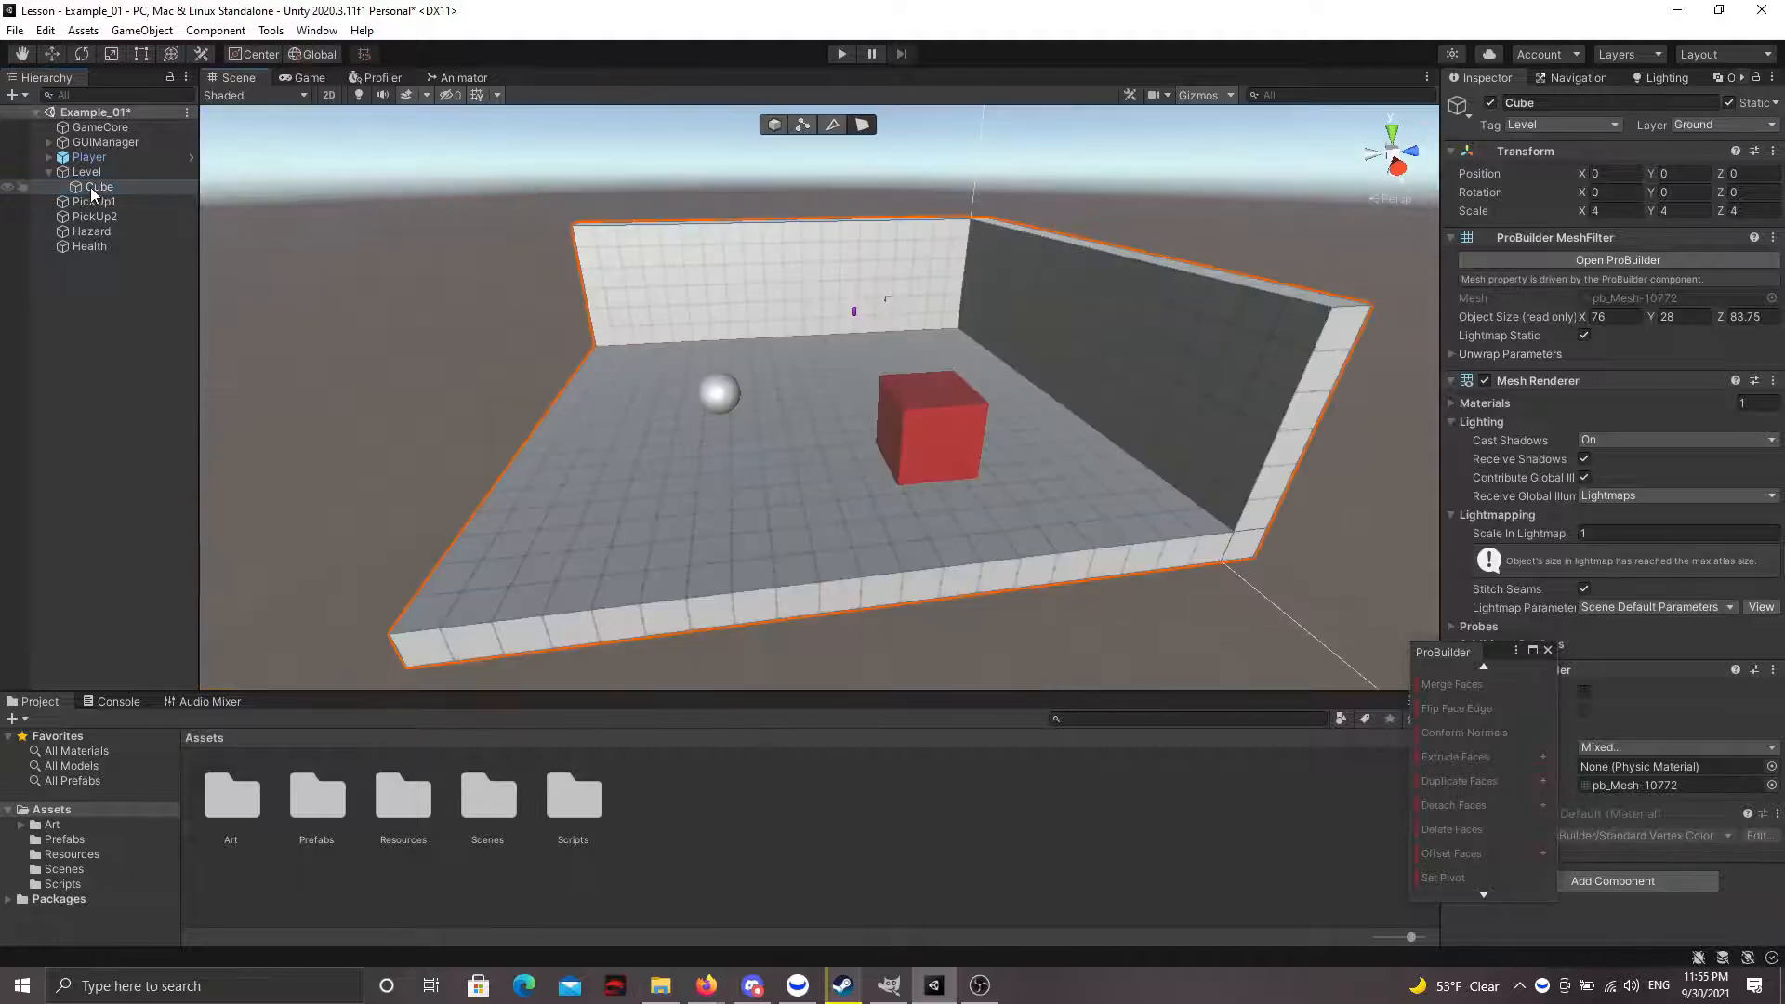